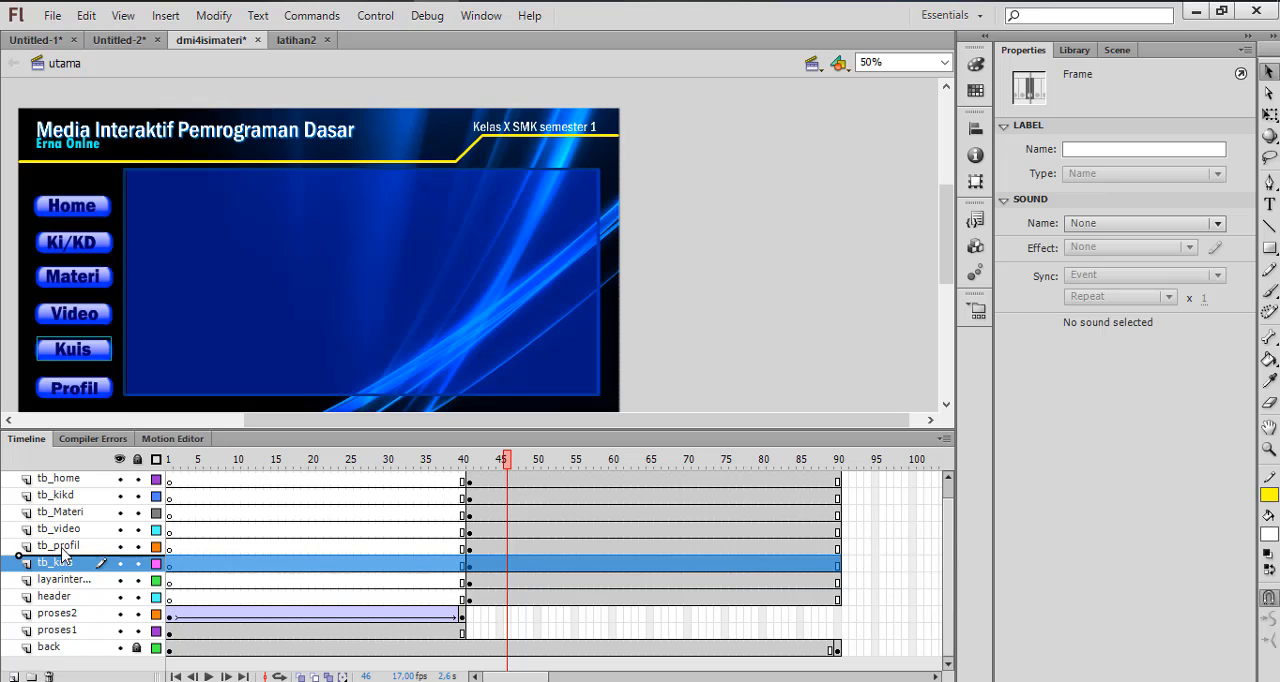
# Move the tb_kuis layer above tb_profil and check what the tb_profil, screen-panel and header layers contain
pyautogui.click(62, 565)
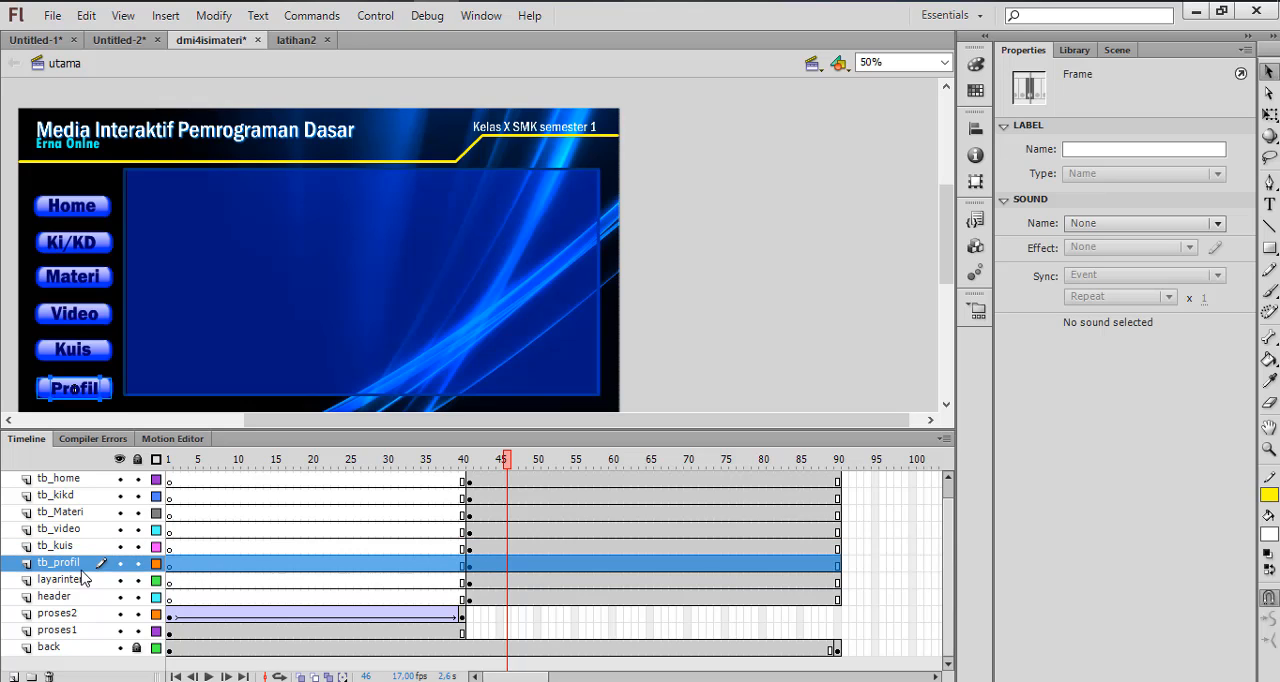
pyautogui.click(60, 582)
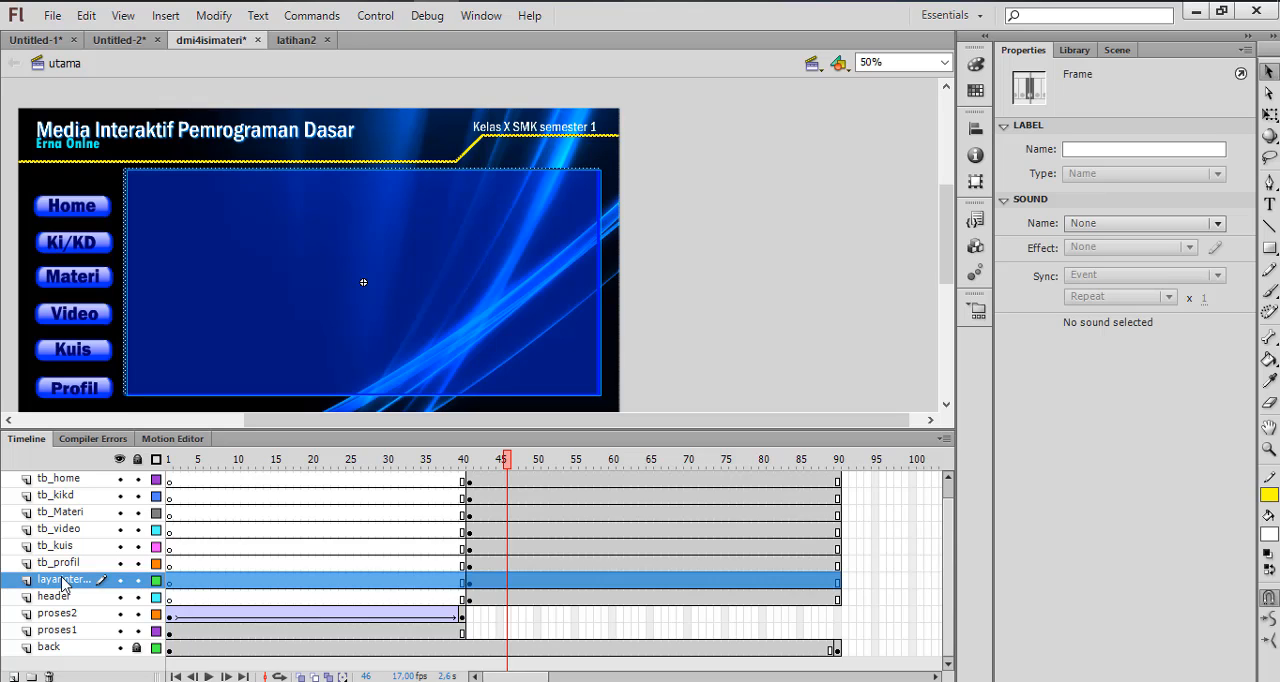
pyautogui.click(57, 600)
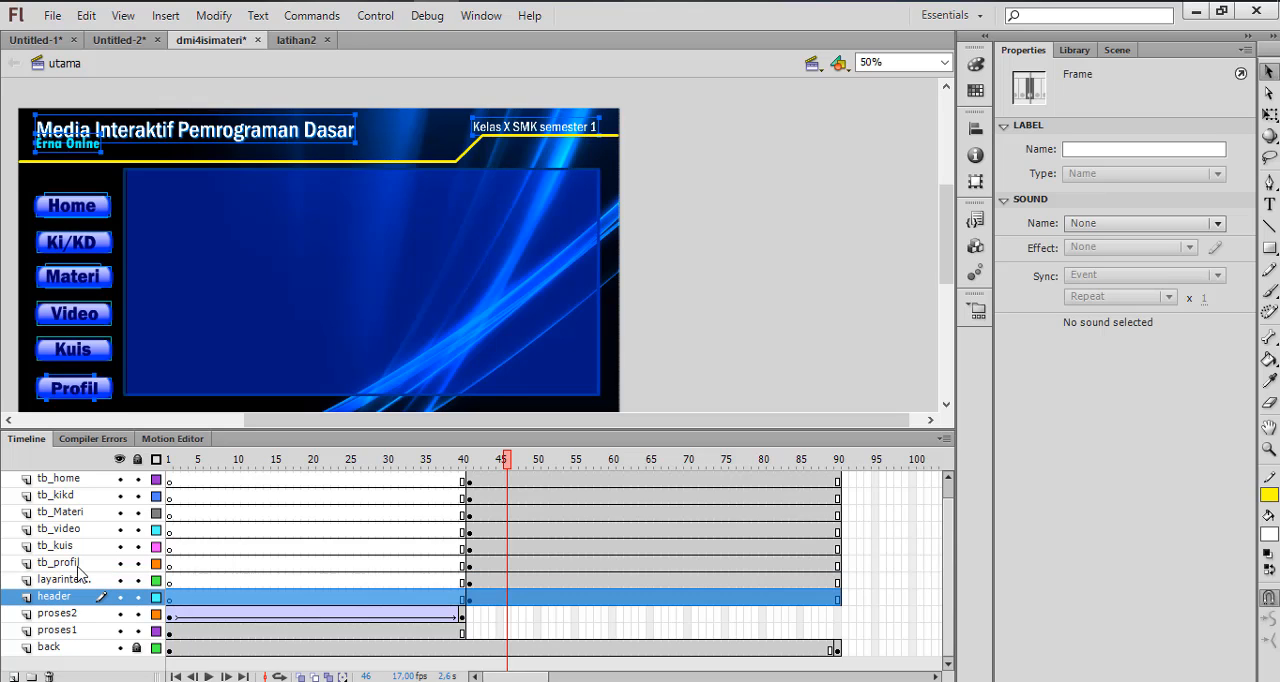
pyautogui.click(686, 340)
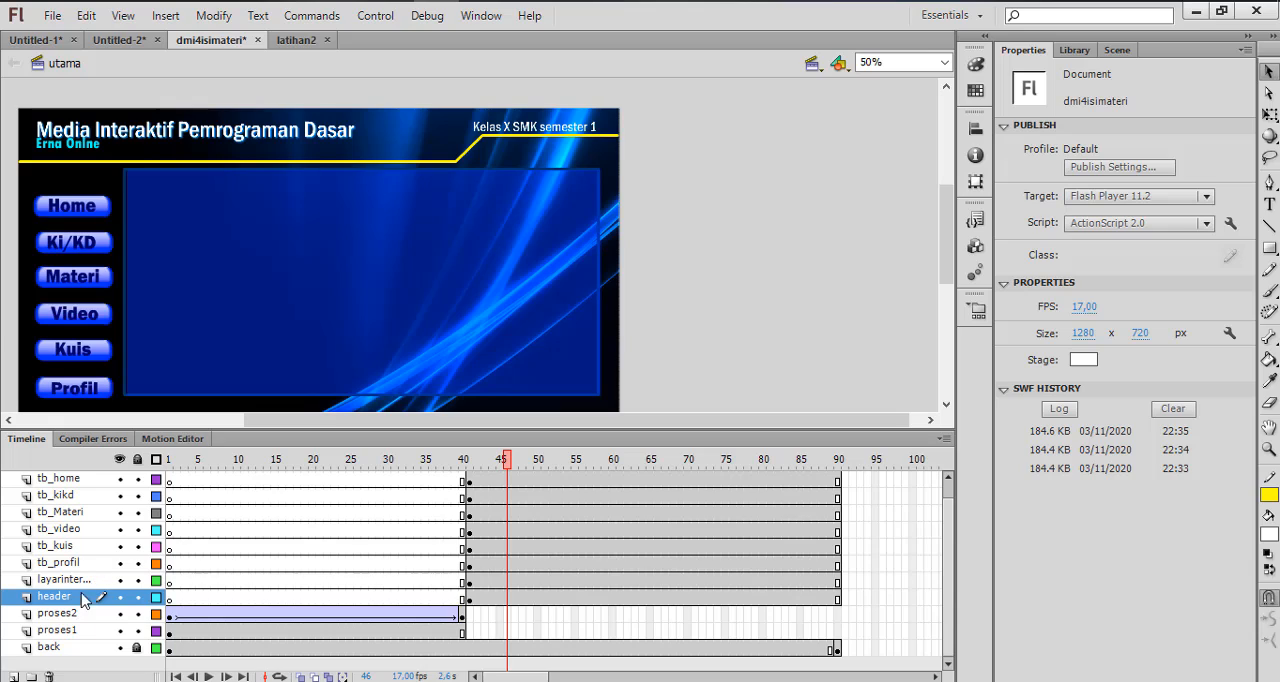
# Examine the header layer at frame 41 by hiding and showing it, and scrub the timeline from frame 1 to 41
pyautogui.click(470, 599)
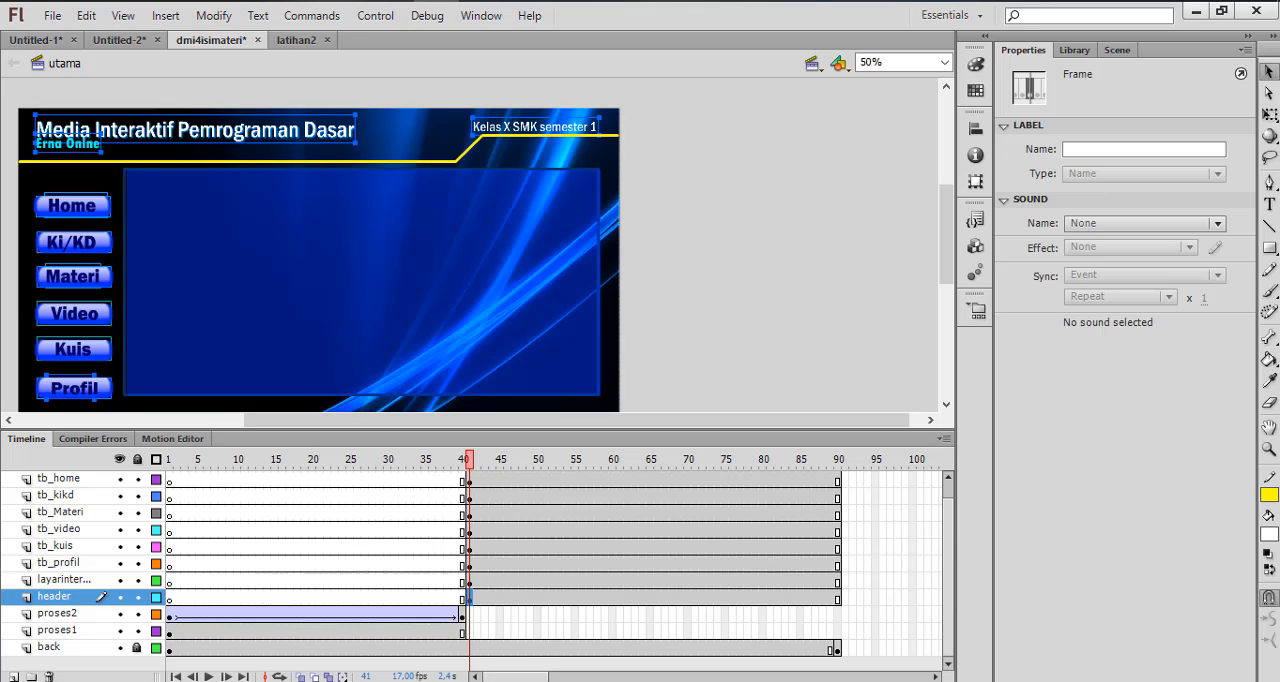
pyautogui.click(120, 597)
pyautogui.click(120, 598)
pyautogui.click(172, 462)
pyautogui.moveTo(174, 463); pyautogui.dragTo(470, 510)
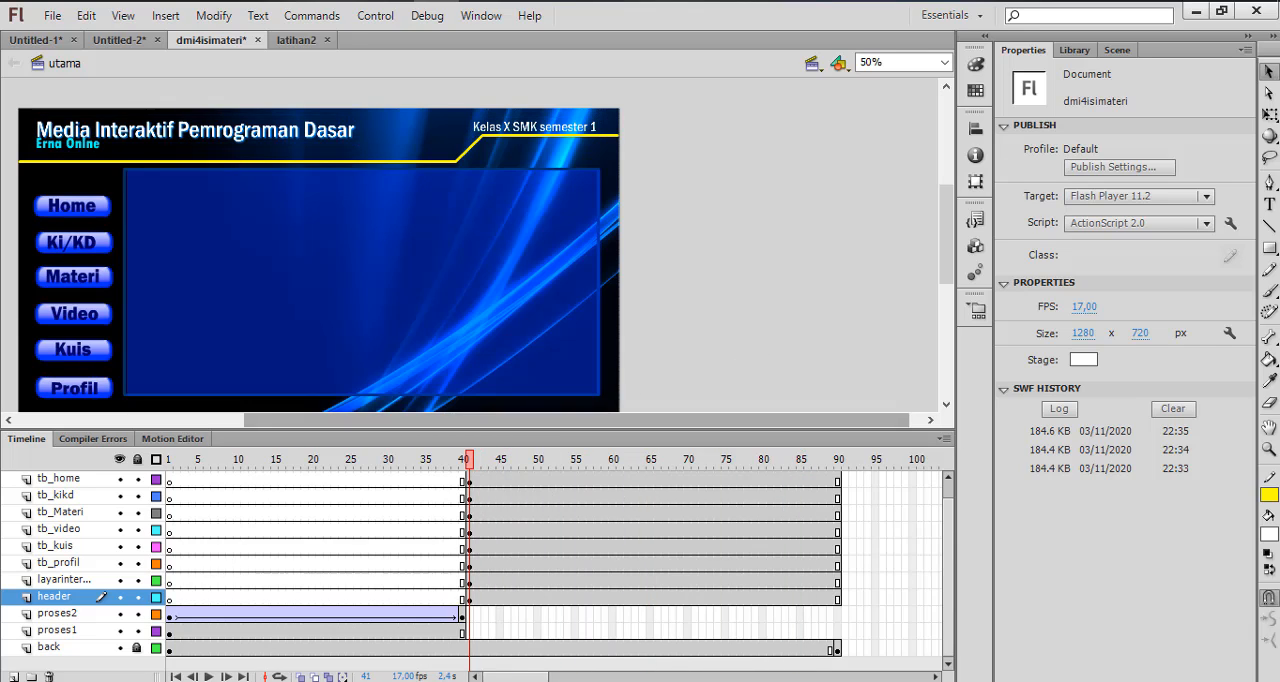
# Select each menu button on the stage in order, from Home to Profil, to check which layer holds it
pyautogui.click(101, 211)
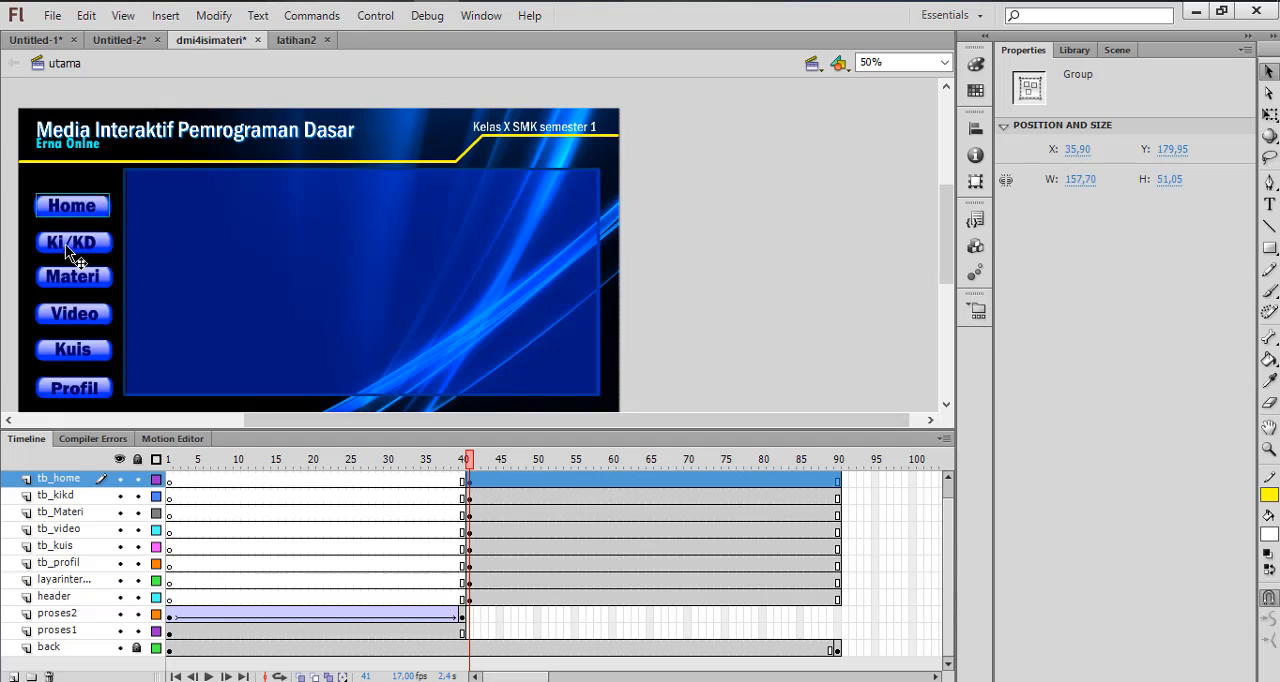
pyautogui.click(65, 244)
pyautogui.click(78, 276)
pyautogui.click(76, 313)
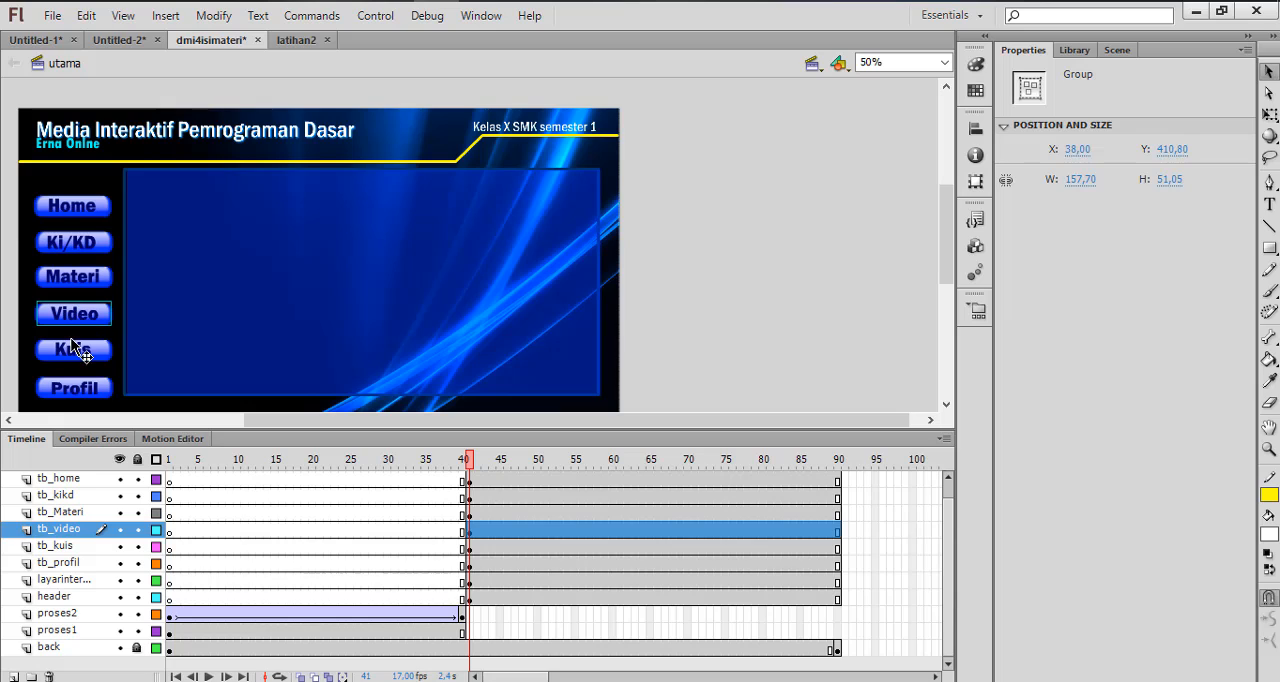
pyautogui.click(78, 355)
pyautogui.click(73, 392)
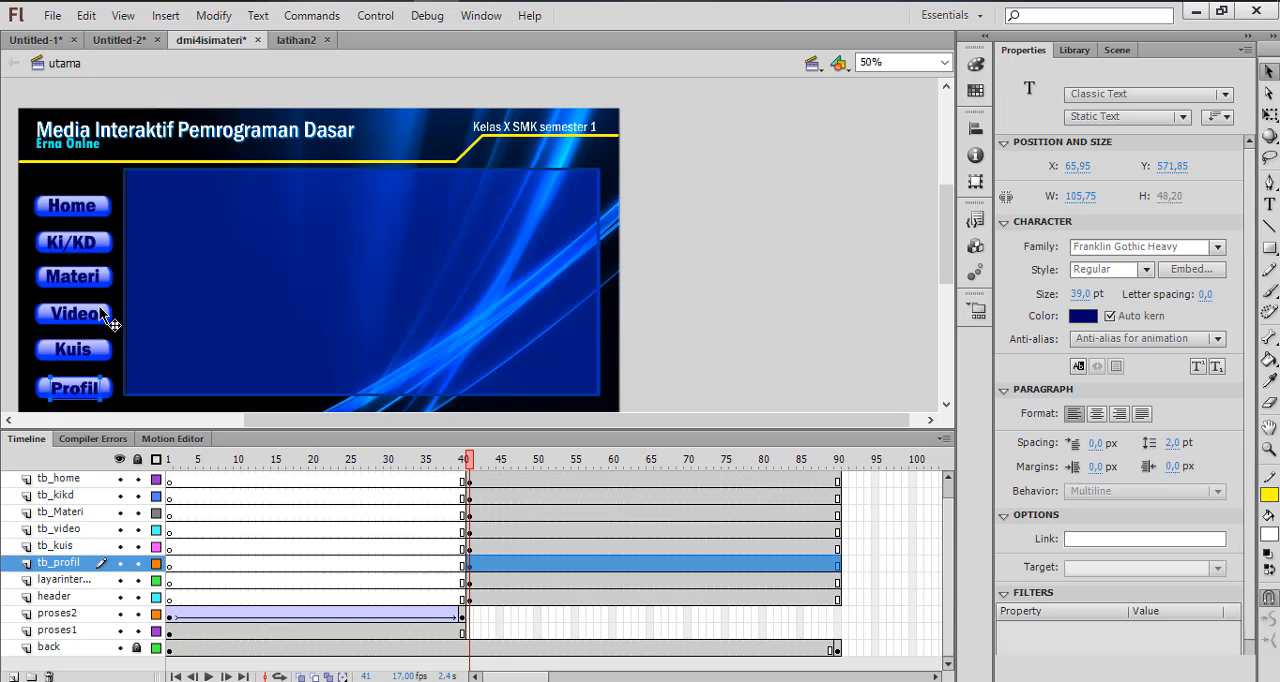
# Add a new layer above tb_home and name it utamakanan
pyautogui.click(79, 210)
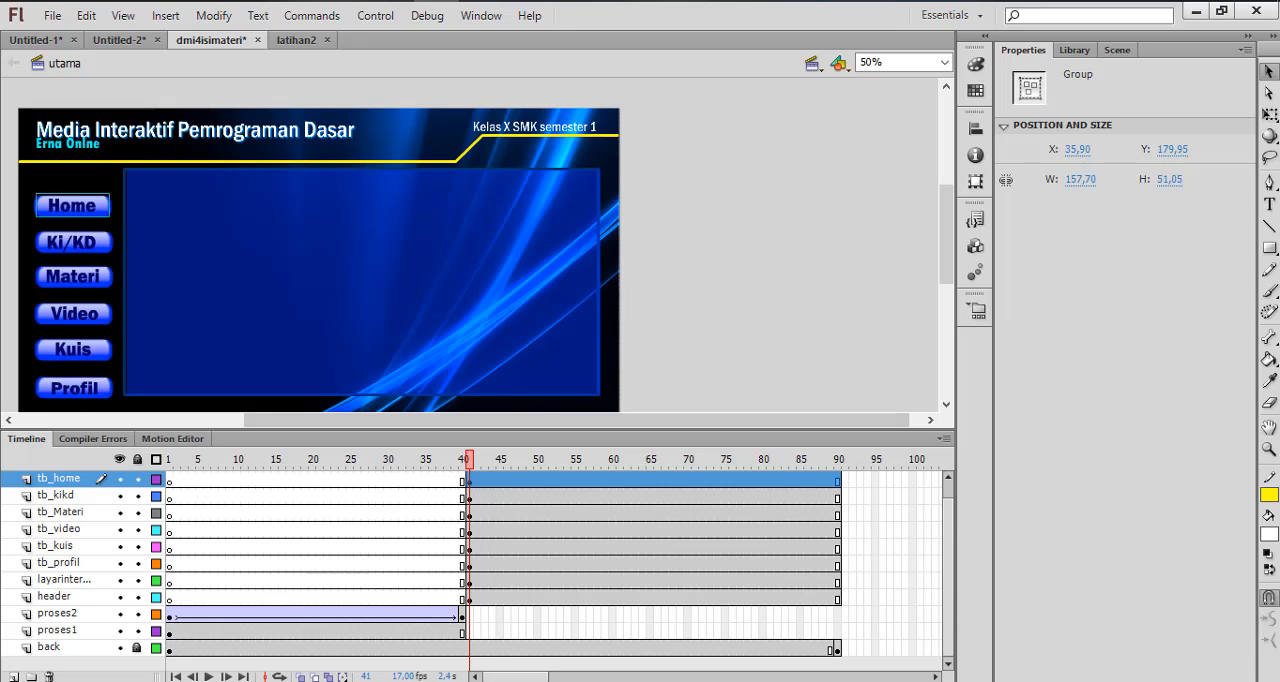
pyautogui.click(13, 677)
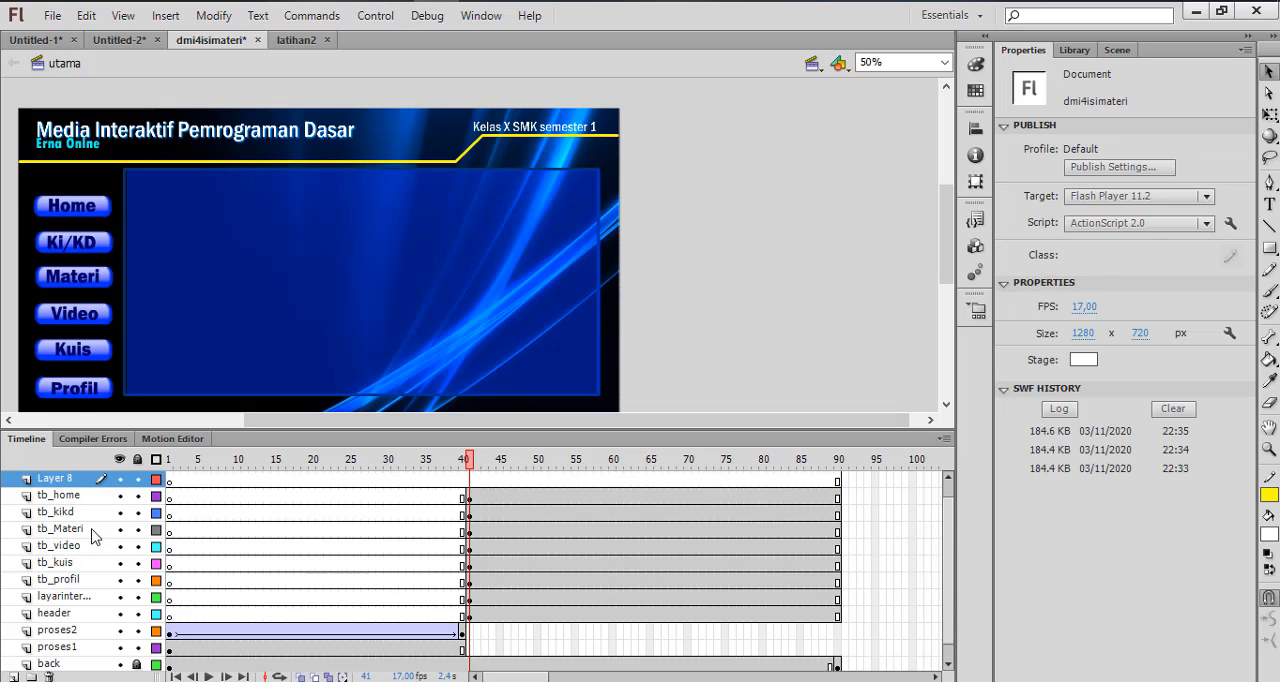
pyautogui.doubleClick(70, 482)
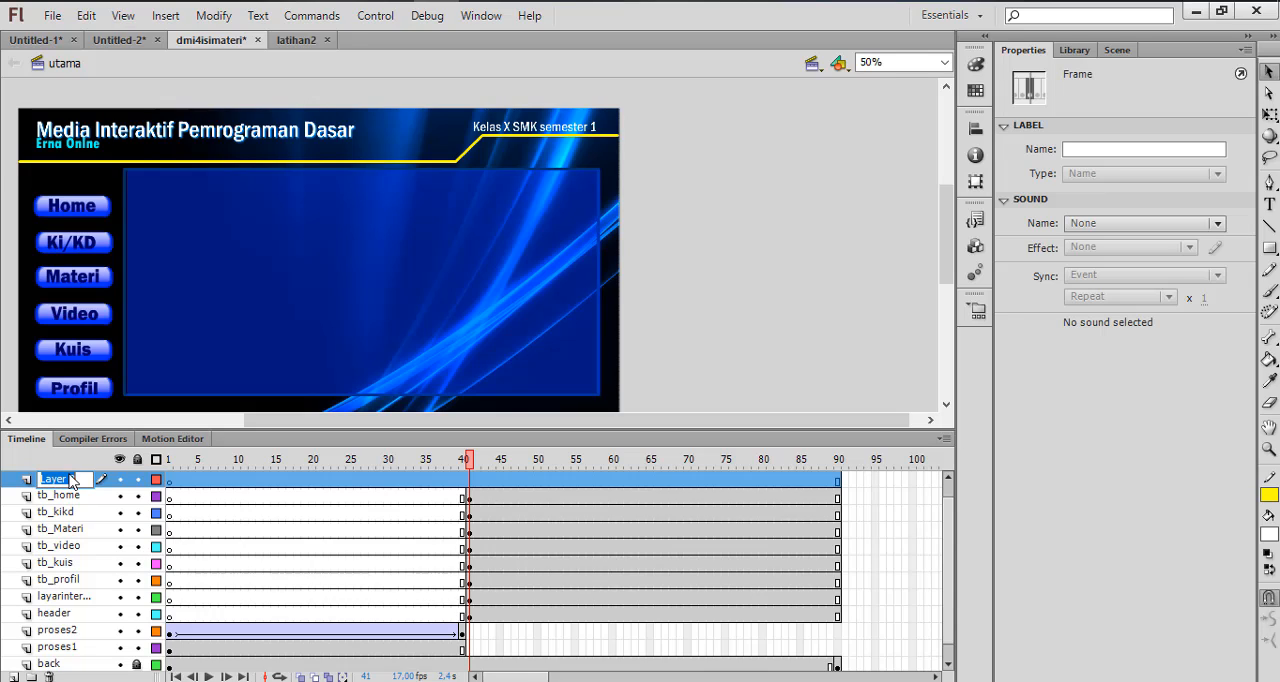
pyautogui.write('ut')
pyautogui.write('amakanan')
pyautogui.press('Return')
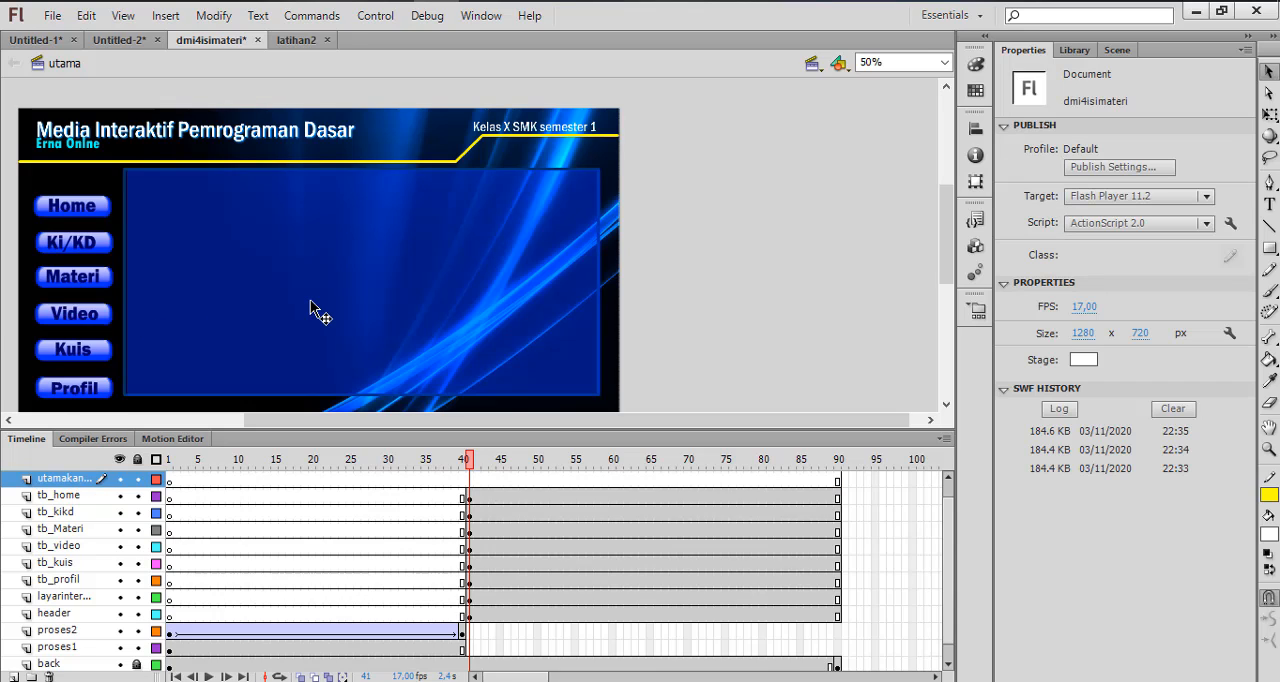
# Insert a keyframe at frame 41 of the utamakanan layer
pyautogui.click(310, 308)
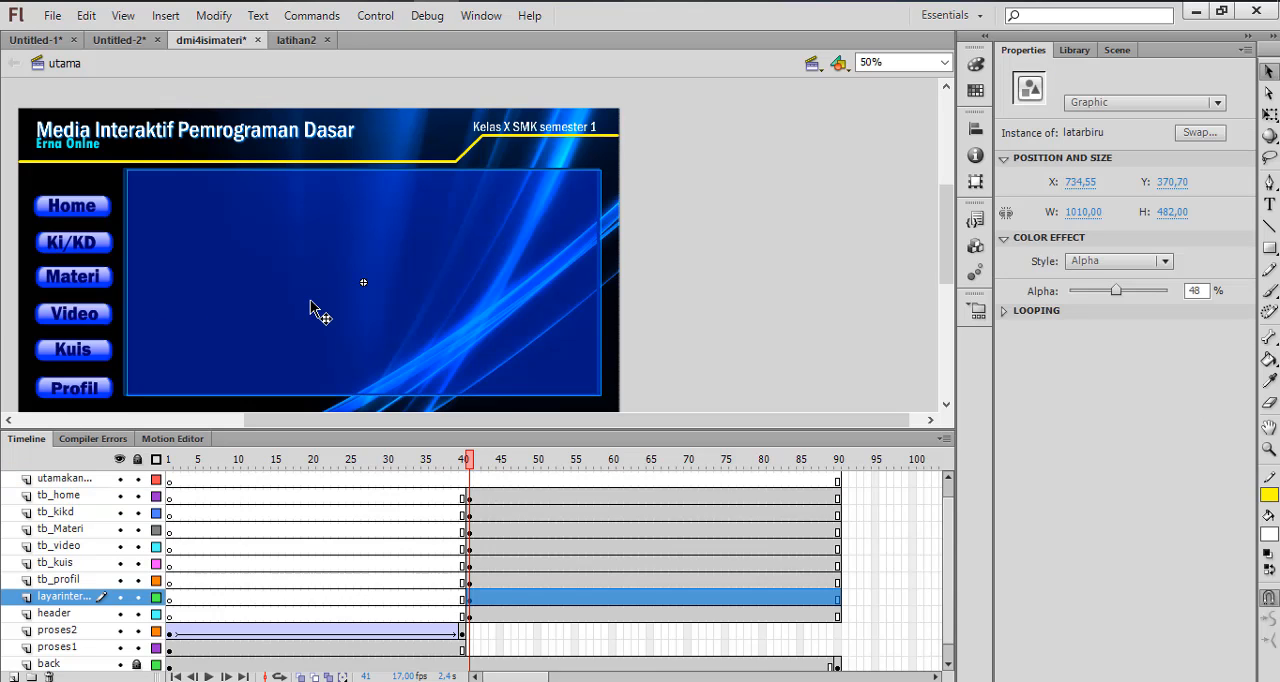
pyautogui.click(79, 482)
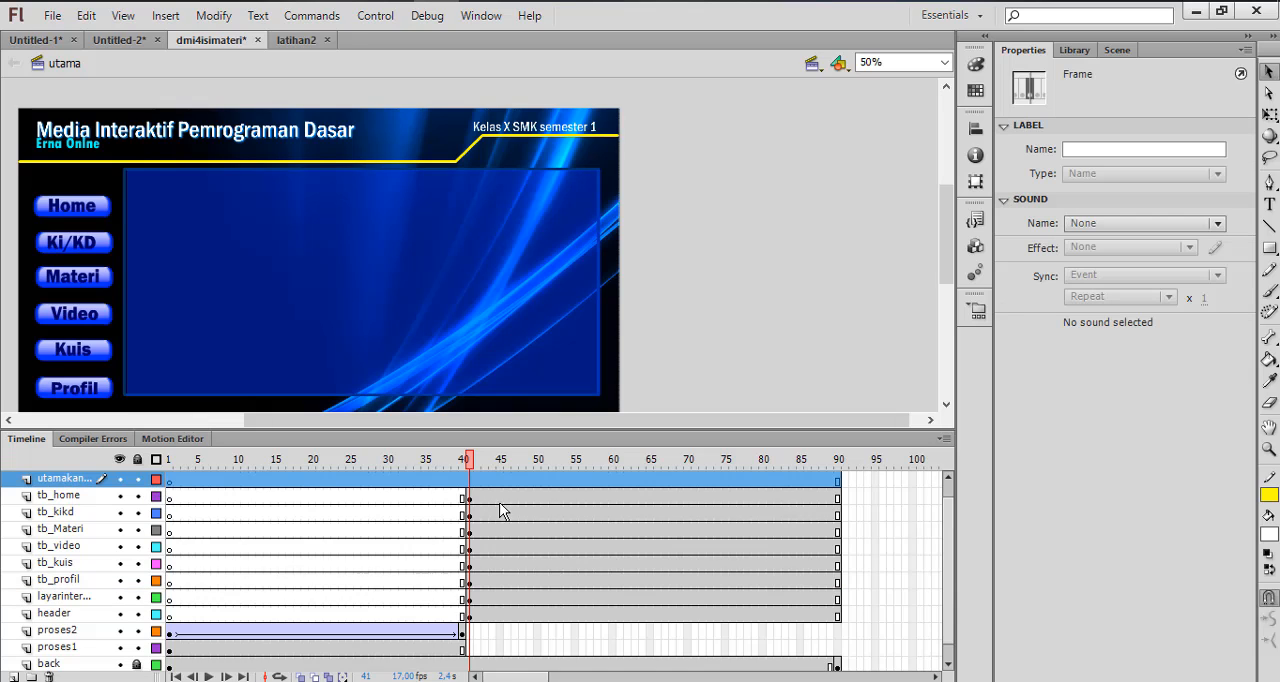
pyautogui.click(469, 484)
pyautogui.rightClick(469, 485)
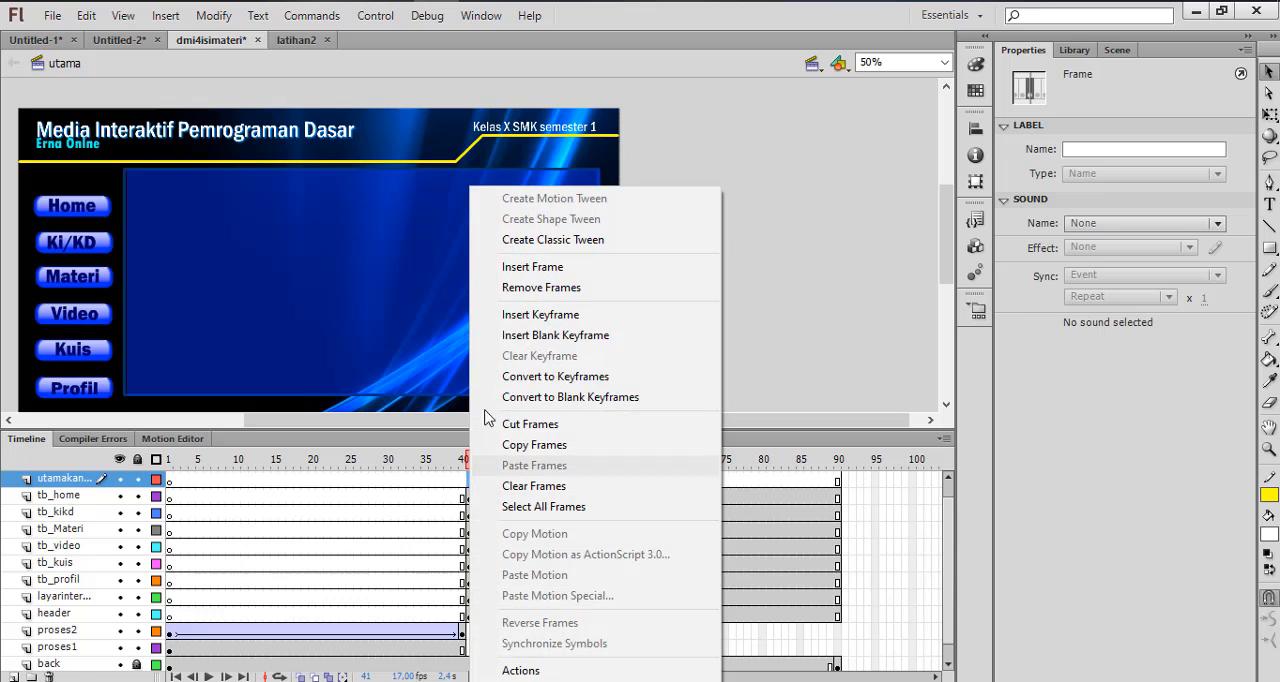
pyautogui.click(523, 316)
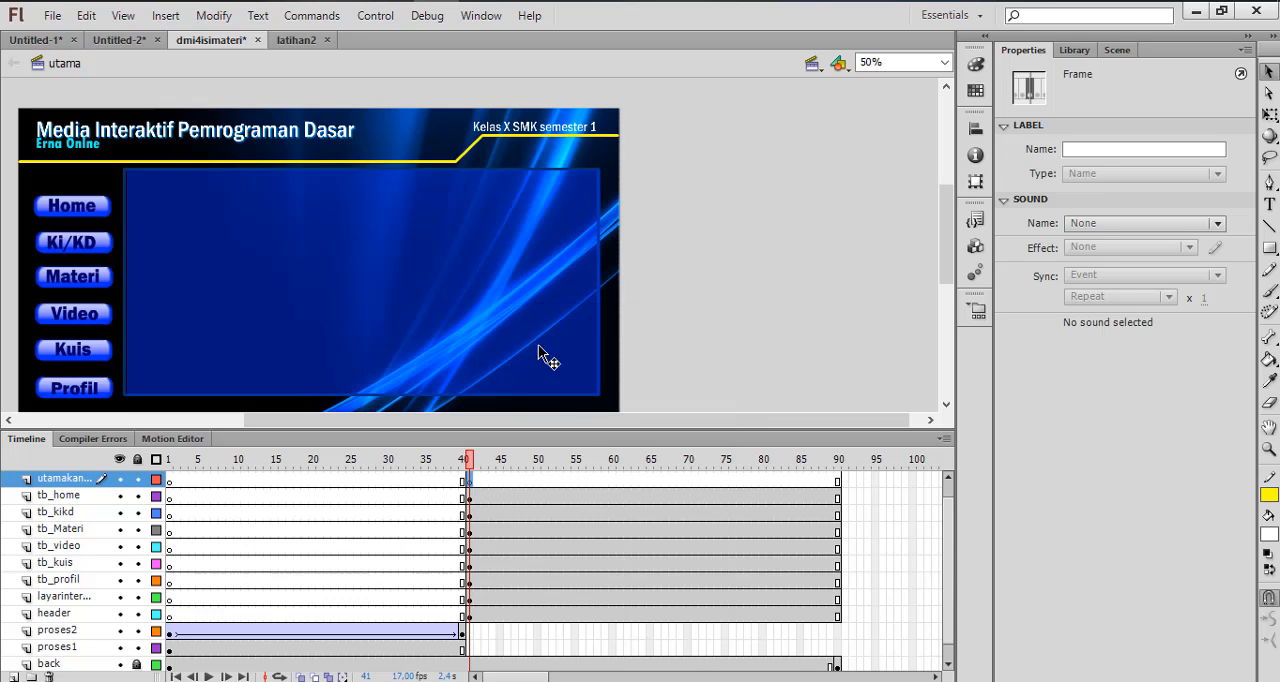
pyautogui.click(731, 321)
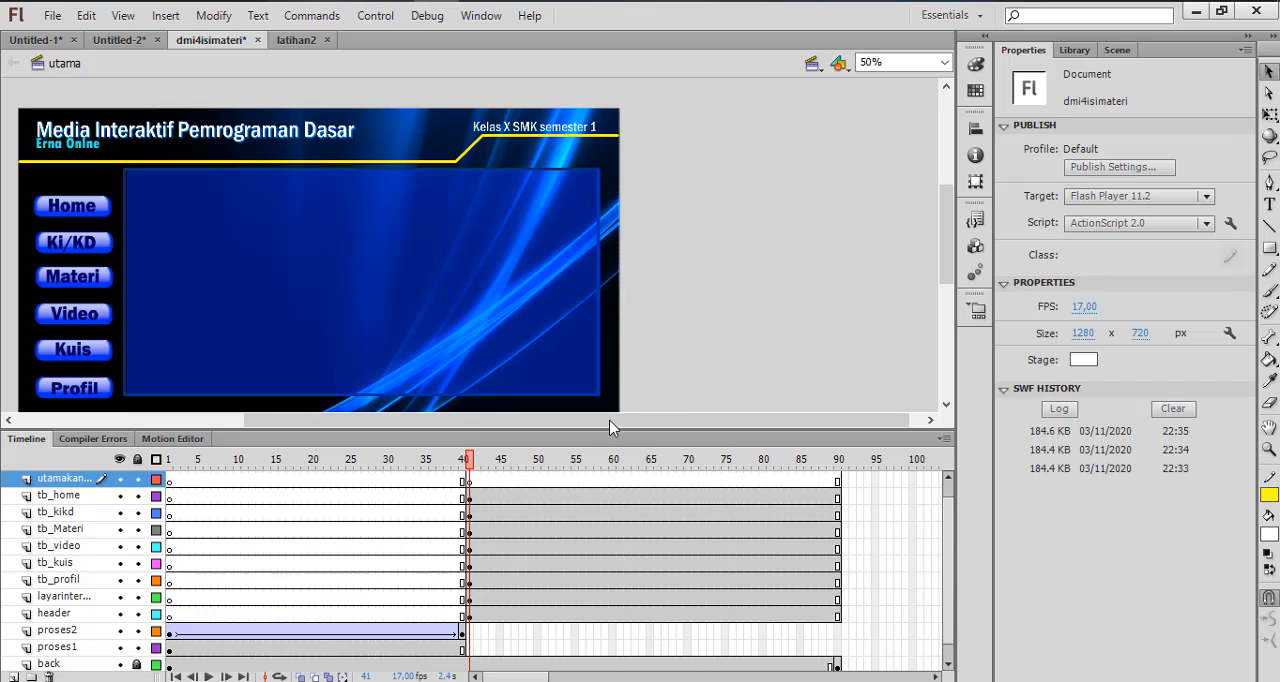
# Add the static text "Selamat Datang di media Pembelajaran" inside the blue panel at frame 41 of the utamakanan layer
pyautogui.click(469, 482)
pyautogui.click(495, 333)
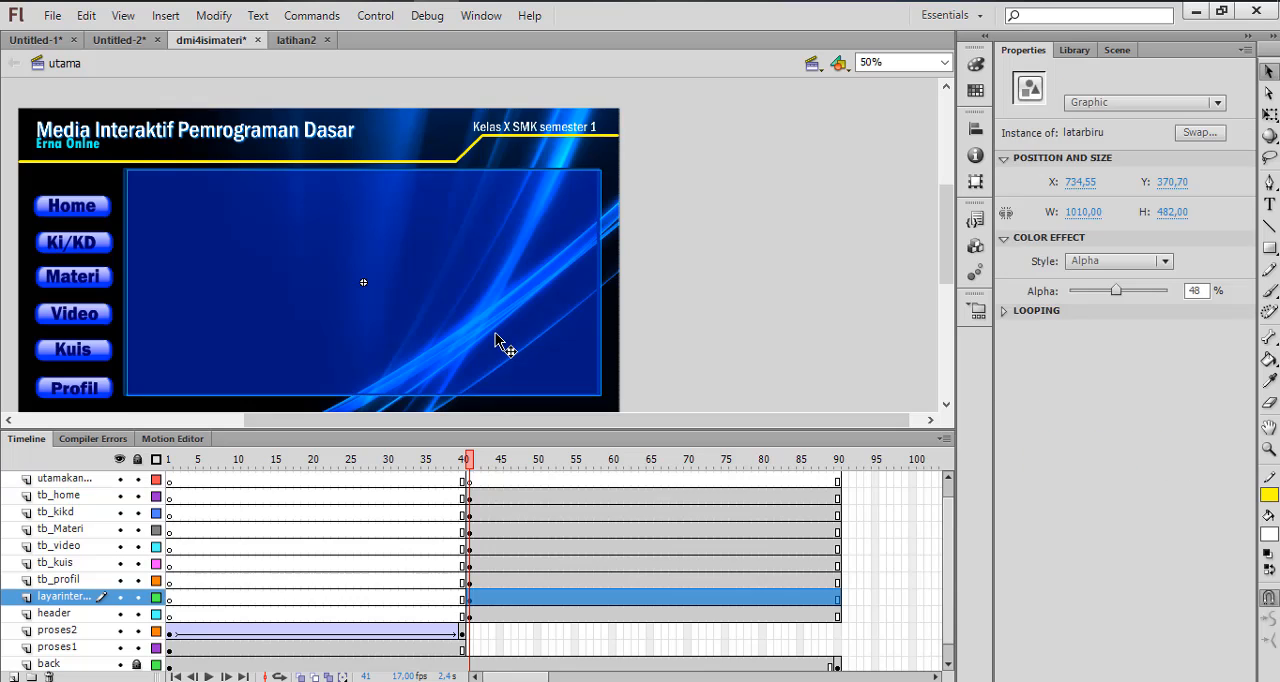
pyautogui.click(699, 331)
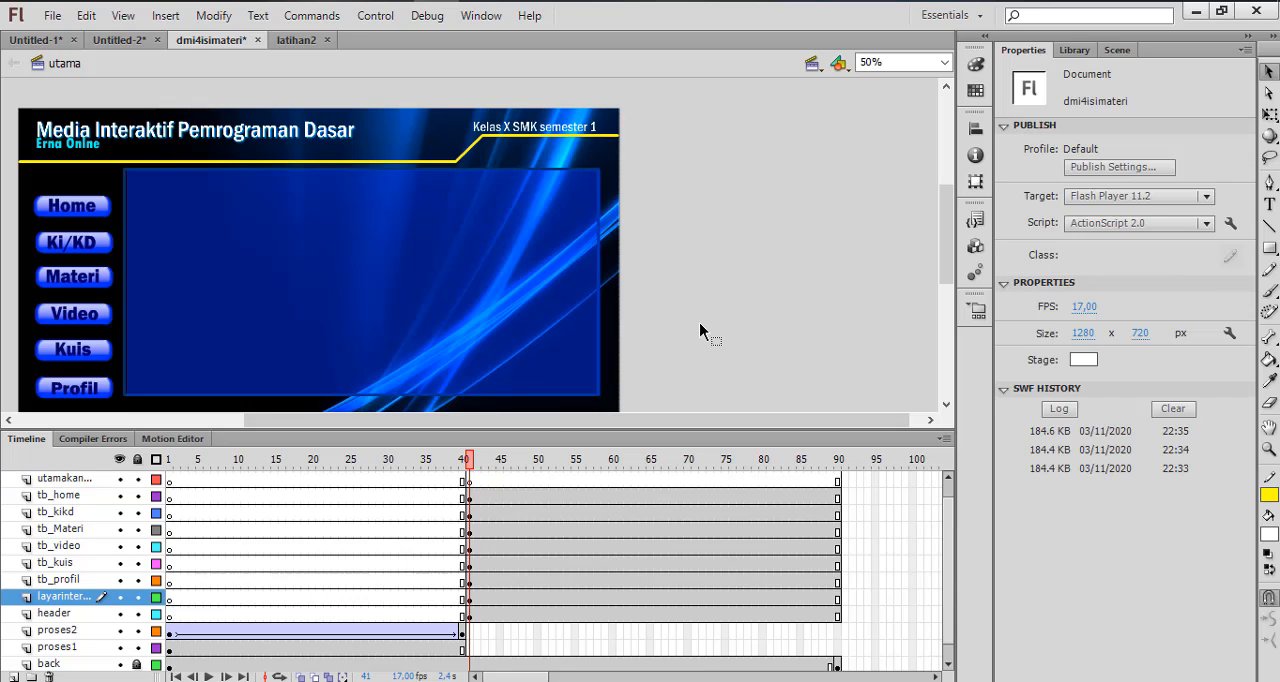
pyautogui.click(476, 484)
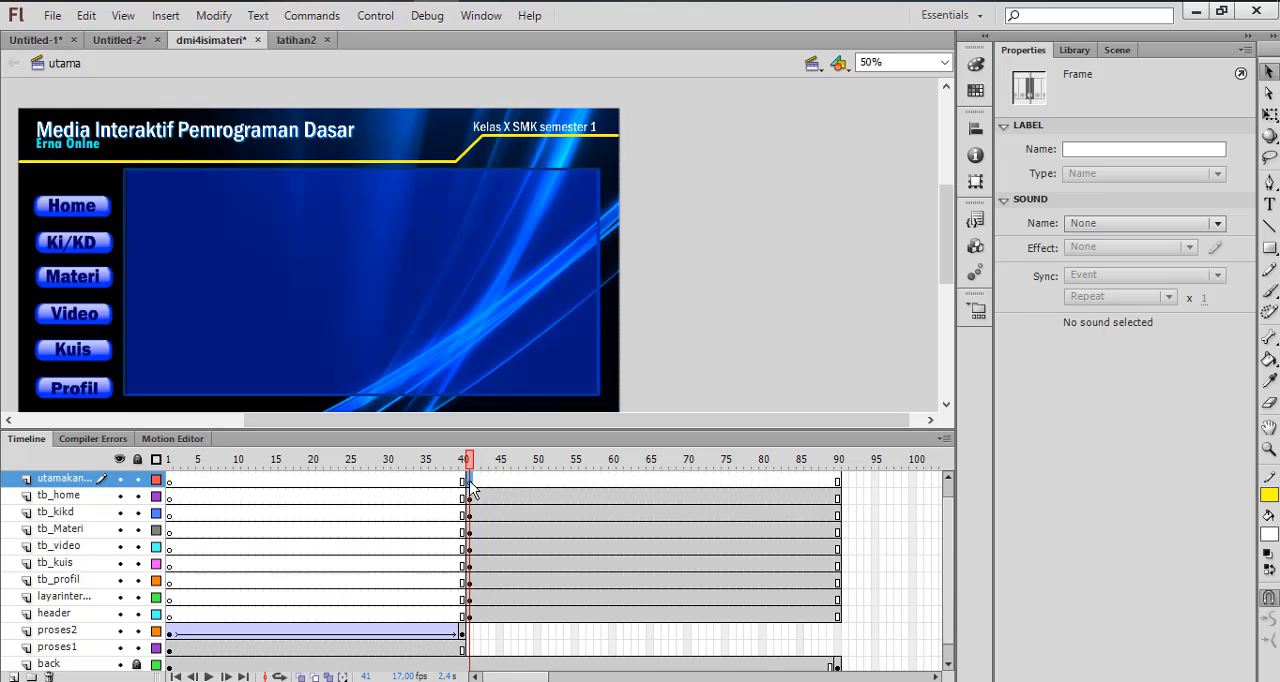
pyautogui.click(1269, 204)
pyautogui.click(246, 250)
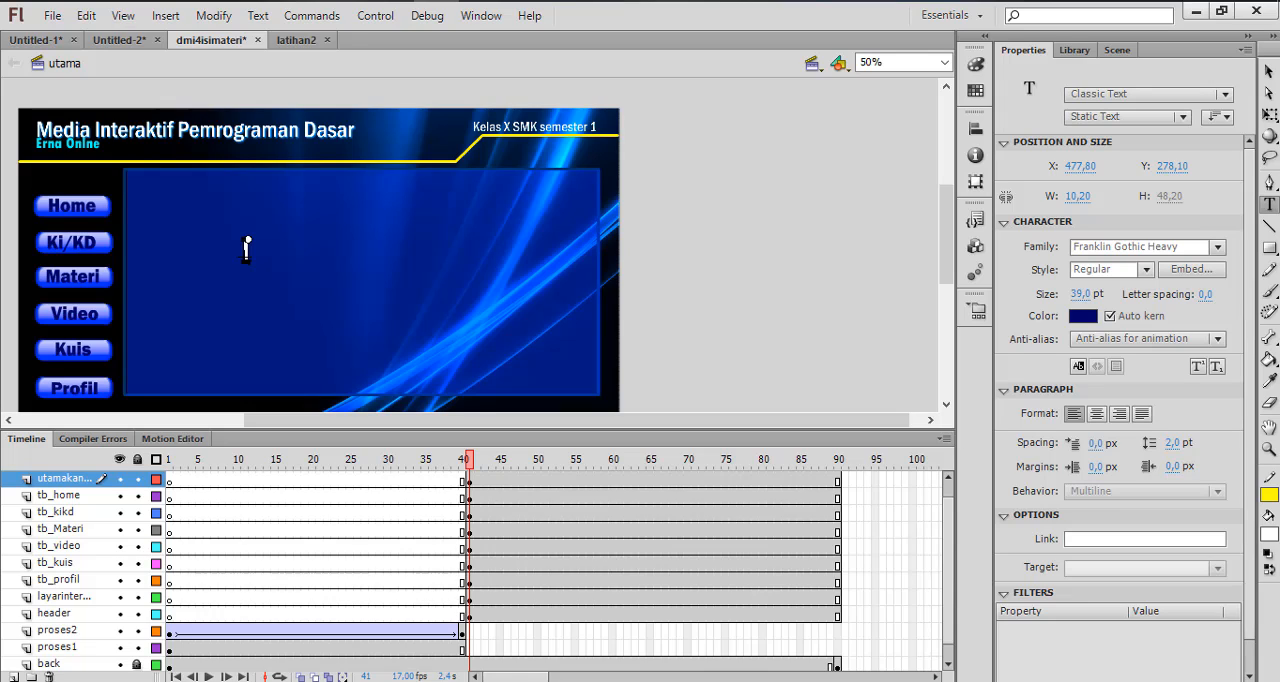
pyautogui.write('Selamat Dat')
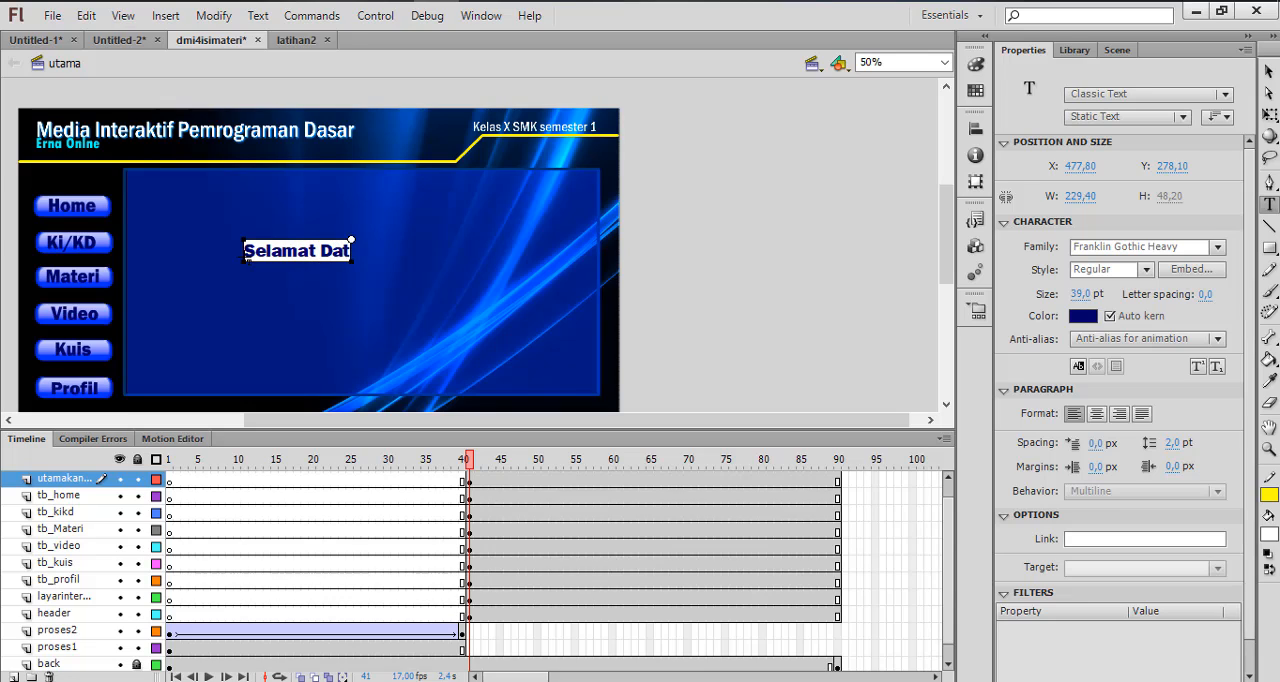
pyautogui.write('ang di')
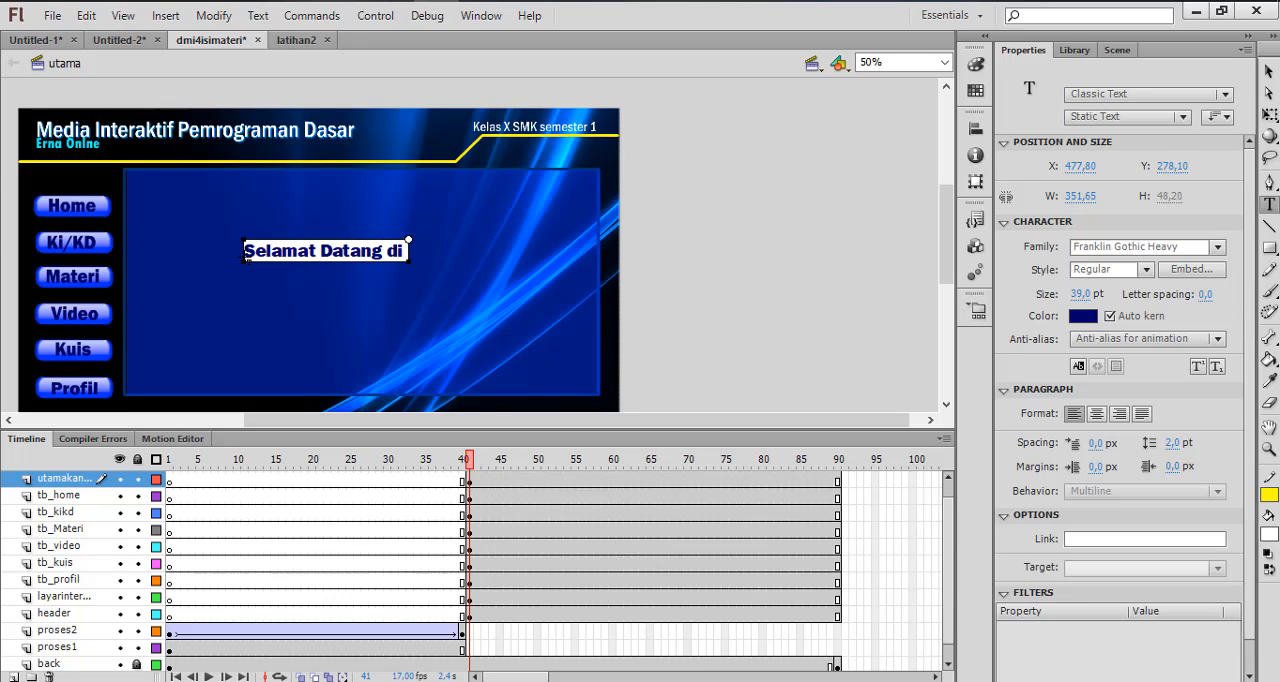
pyautogui.write(' media')
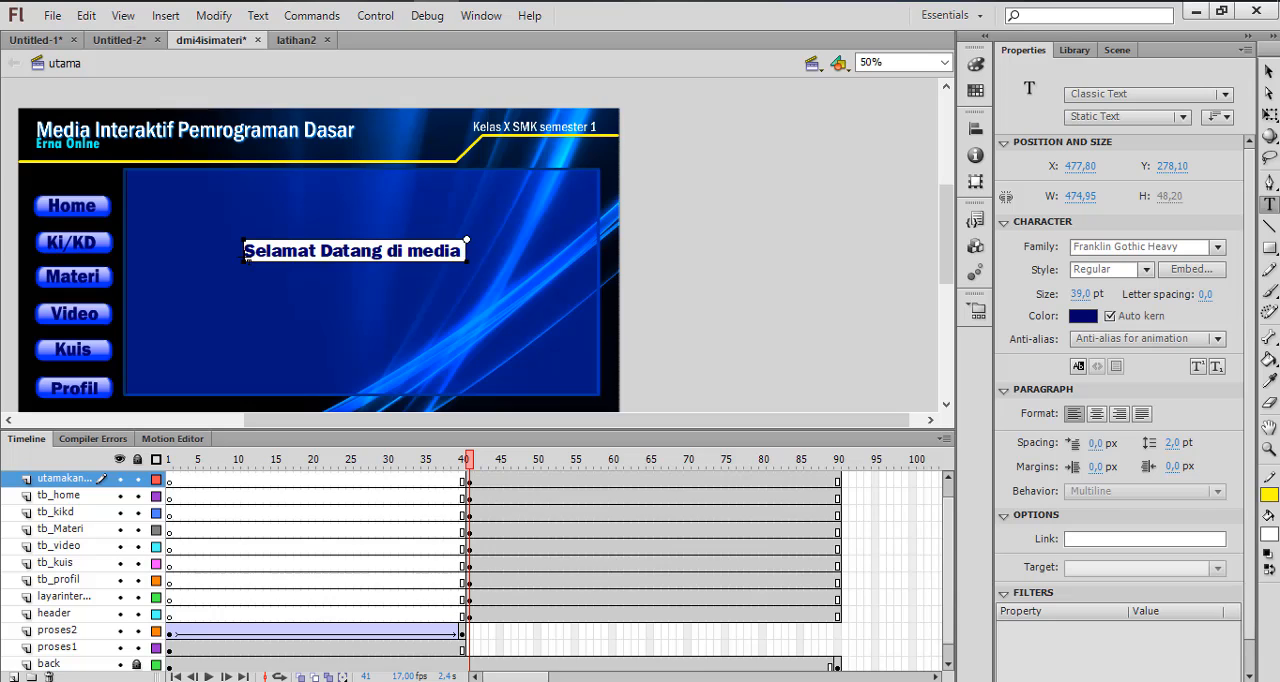
pyautogui.write(' Pembelaj')
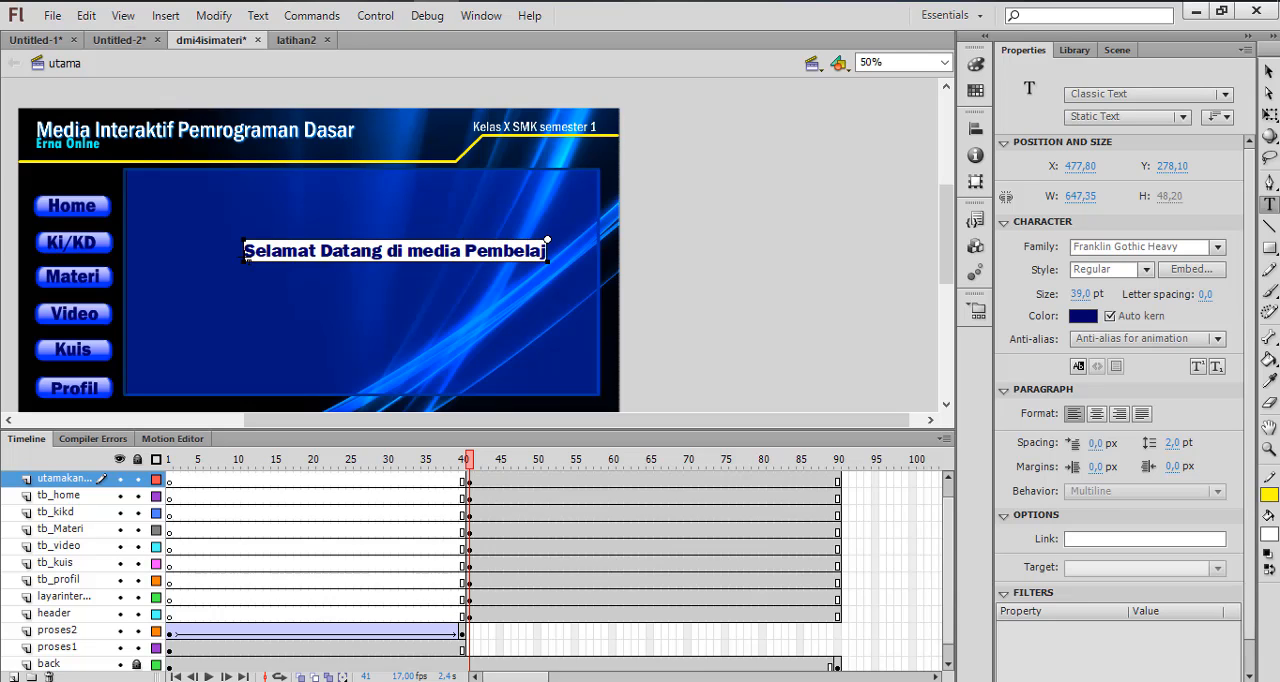
pyautogui.write('aran')
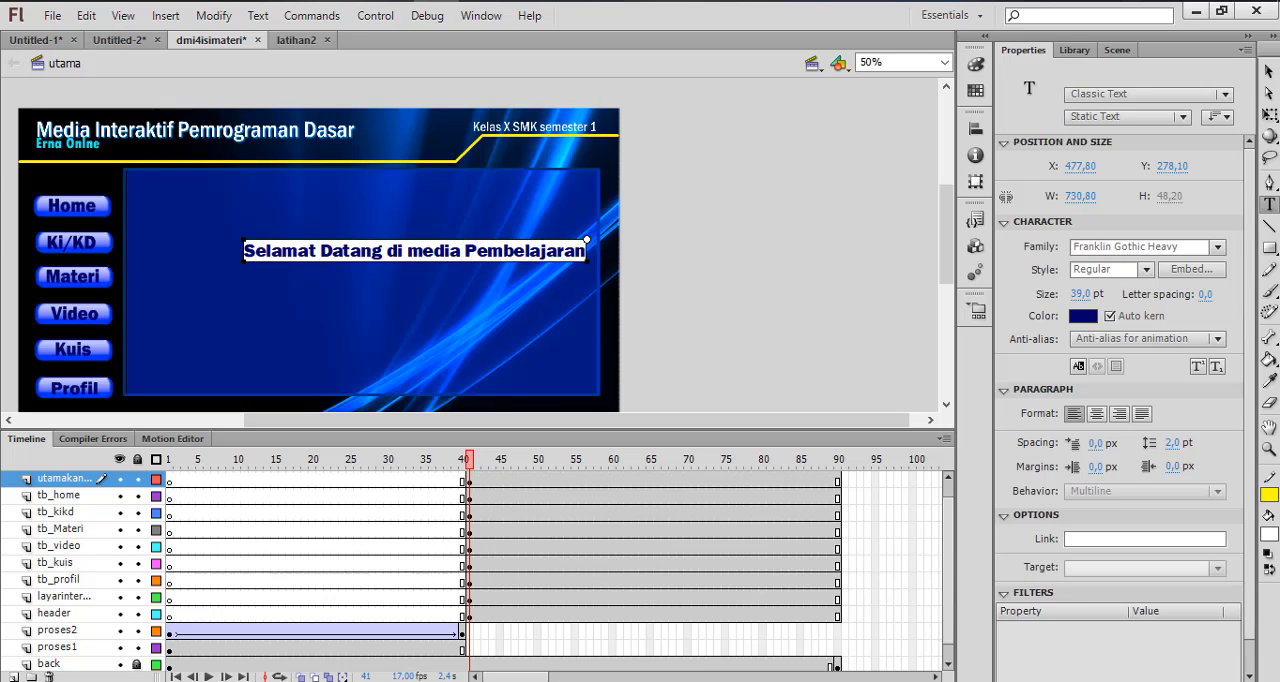
# Move the welcome text to the upper part of the blue panel, at about X 352, Y 186, and color it white
pyautogui.click(1274, 76)
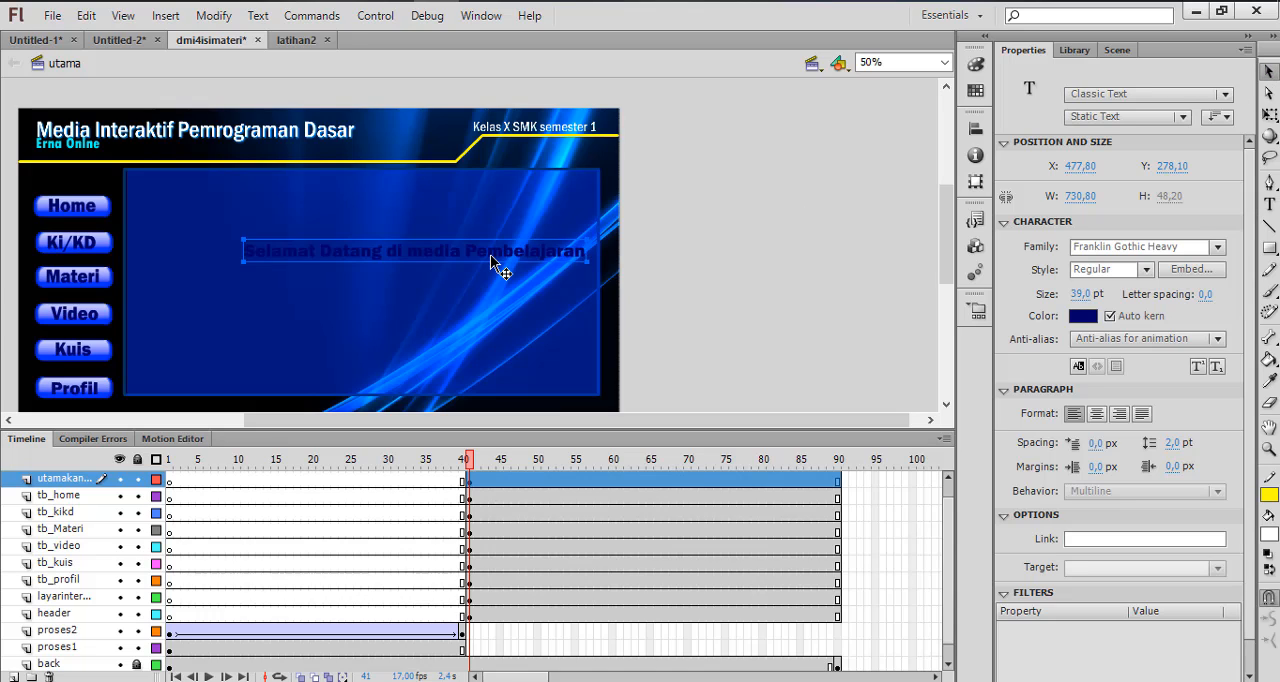
pyautogui.moveTo(492, 260); pyautogui.dragTo(431, 221)
pyautogui.click(1086, 318)
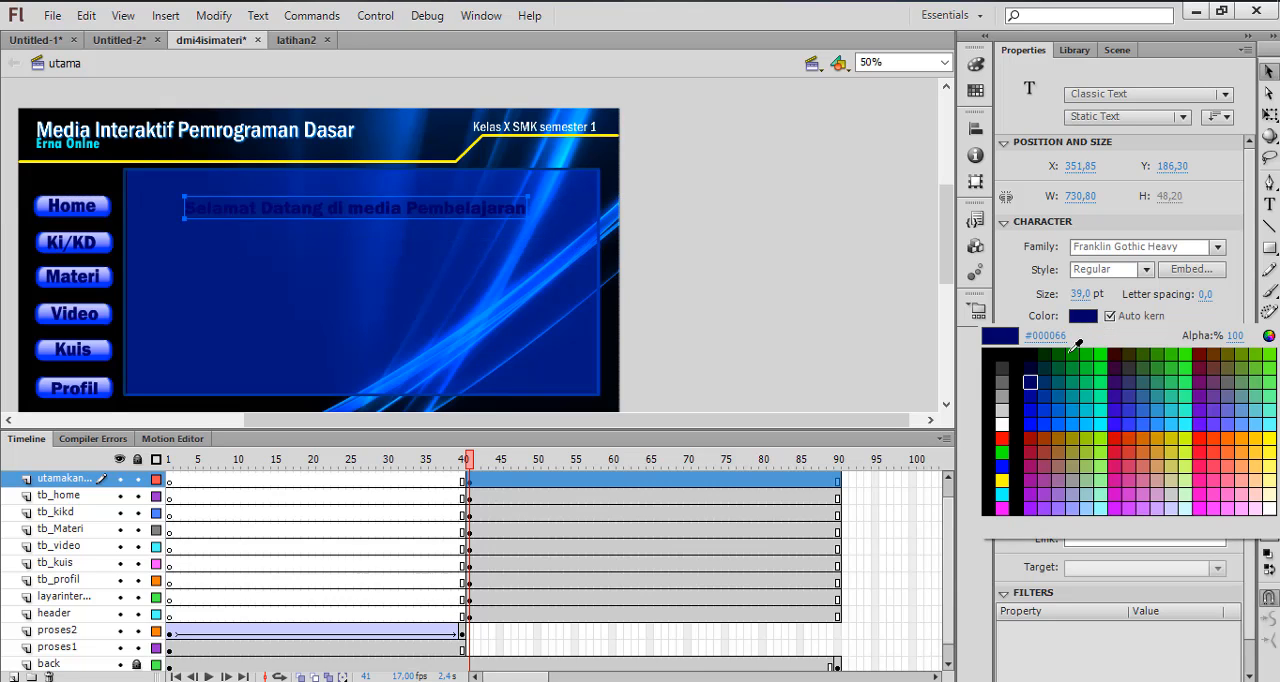
pyautogui.click(1002, 424)
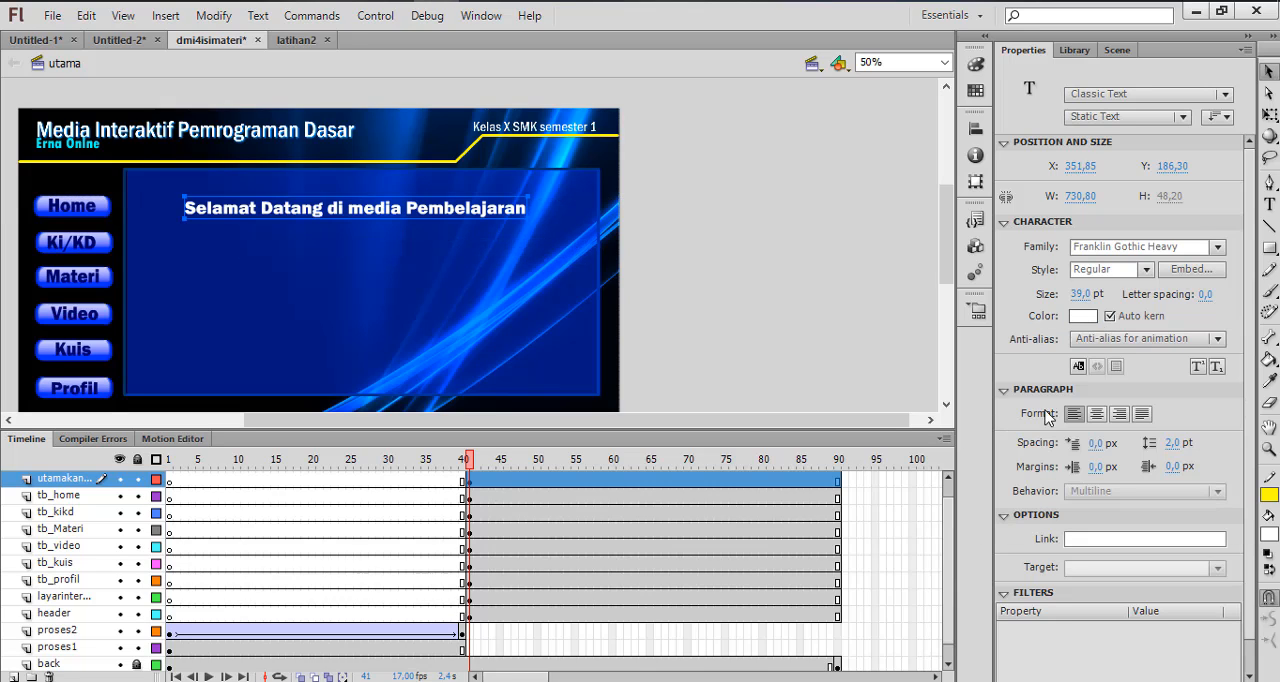
pyautogui.click(731, 255)
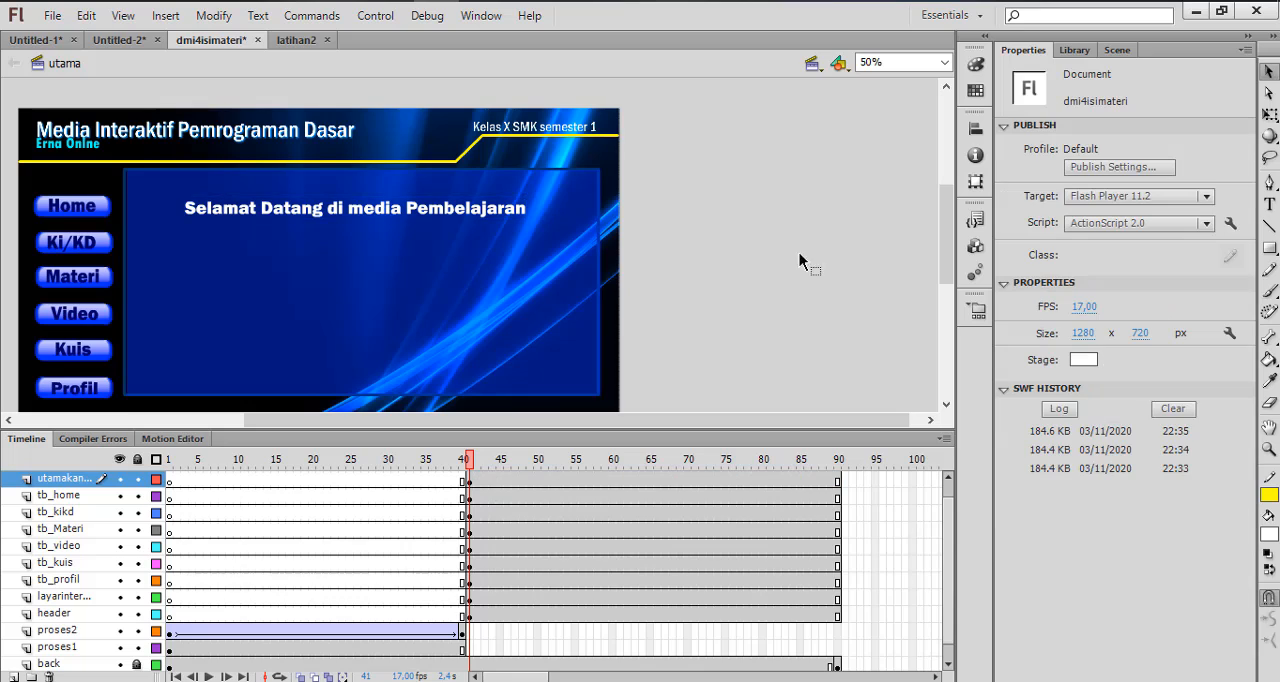
pyautogui.click(378, 222)
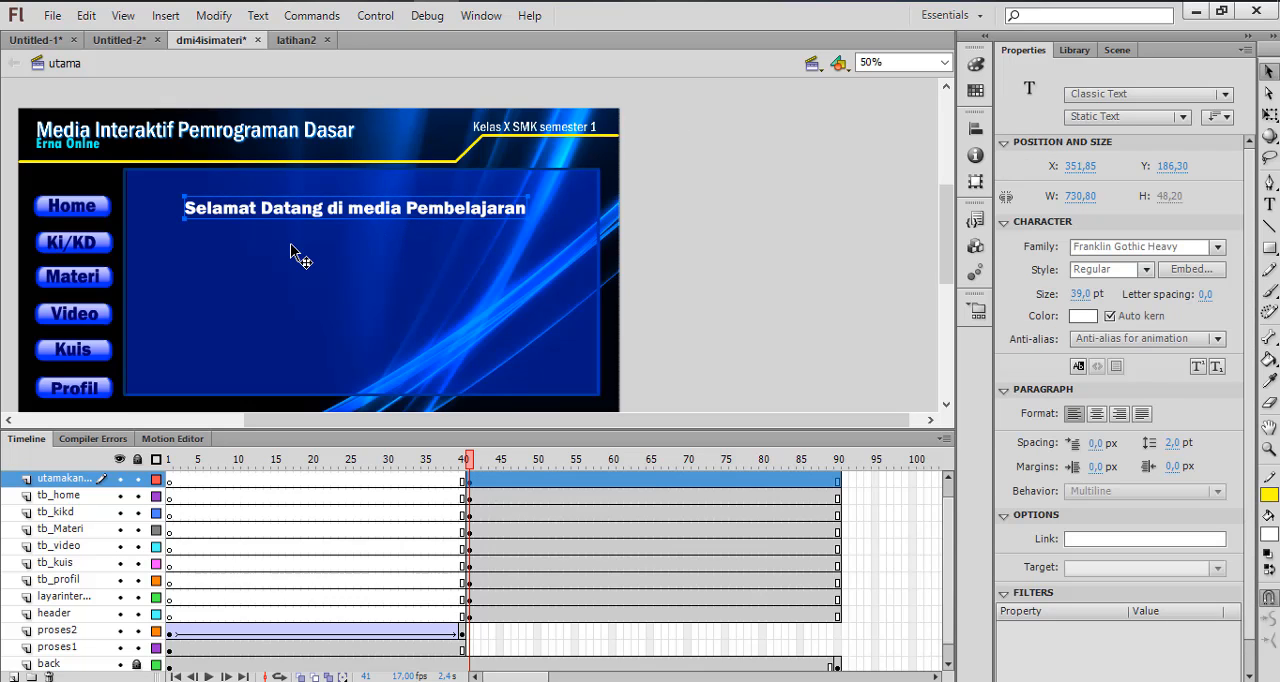
pyautogui.click(90, 255)
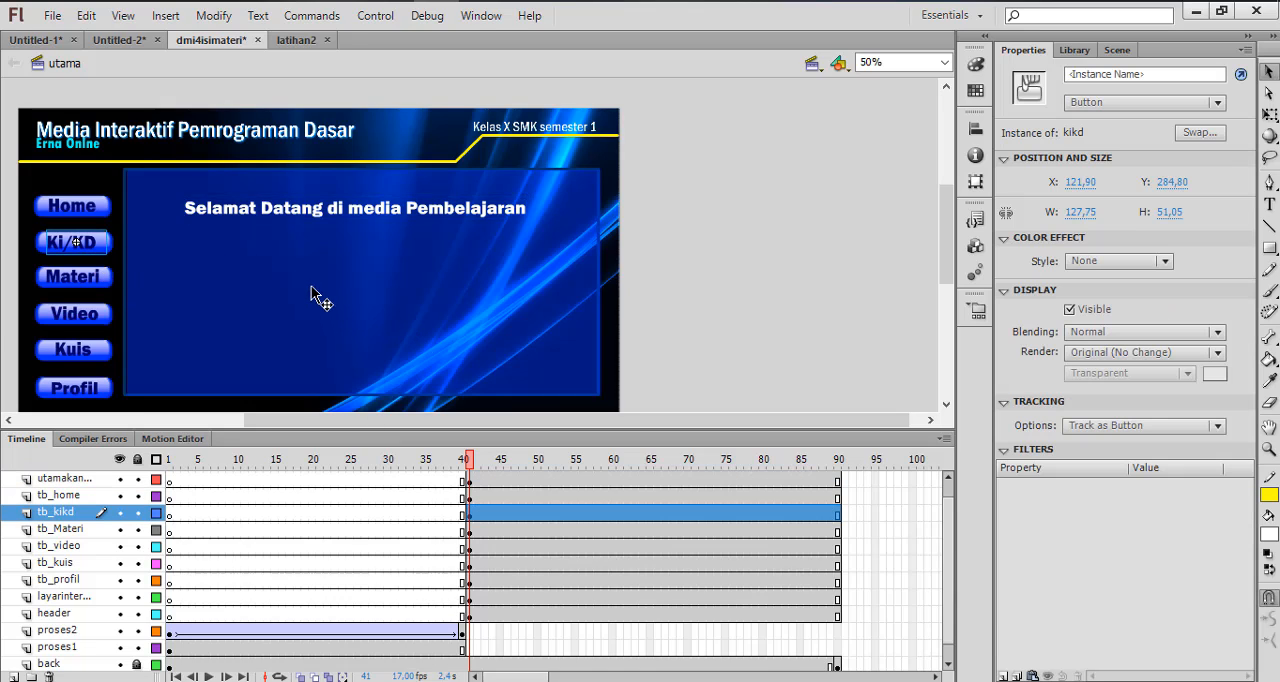
pyautogui.click(321, 222)
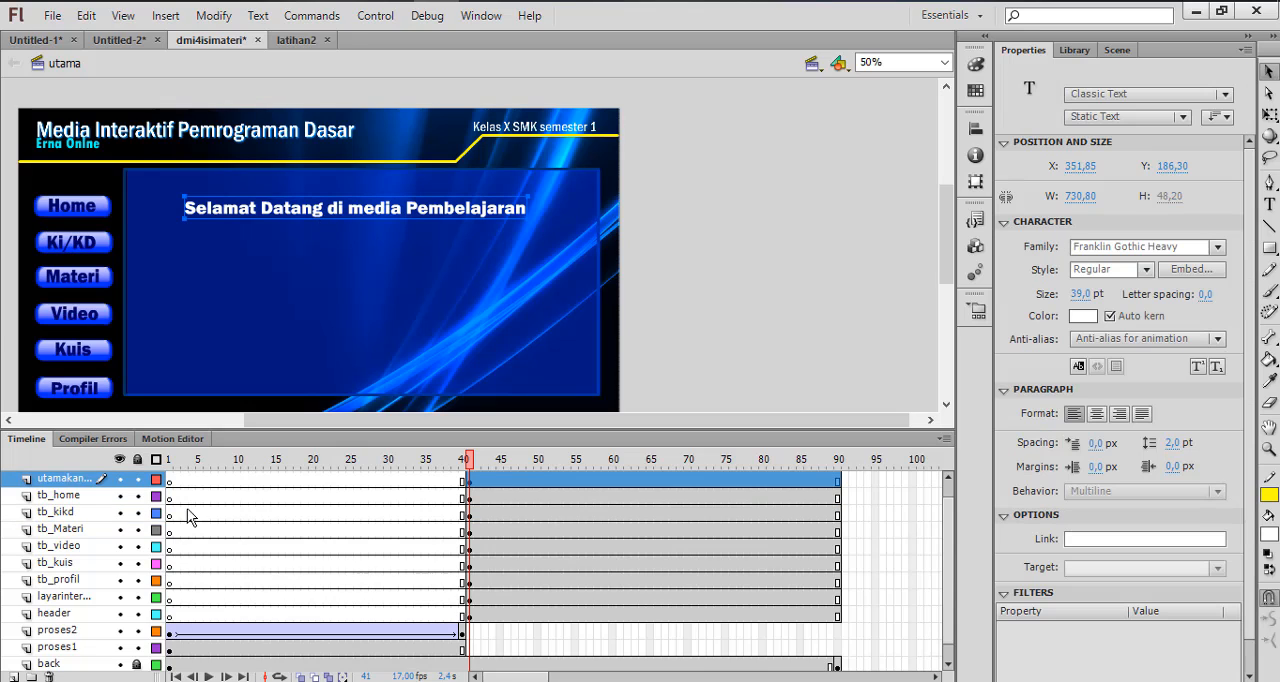
# Lock all layers except utamakanan so that only its content stays editable
pyautogui.click(137, 495)
pyautogui.click(137, 511)
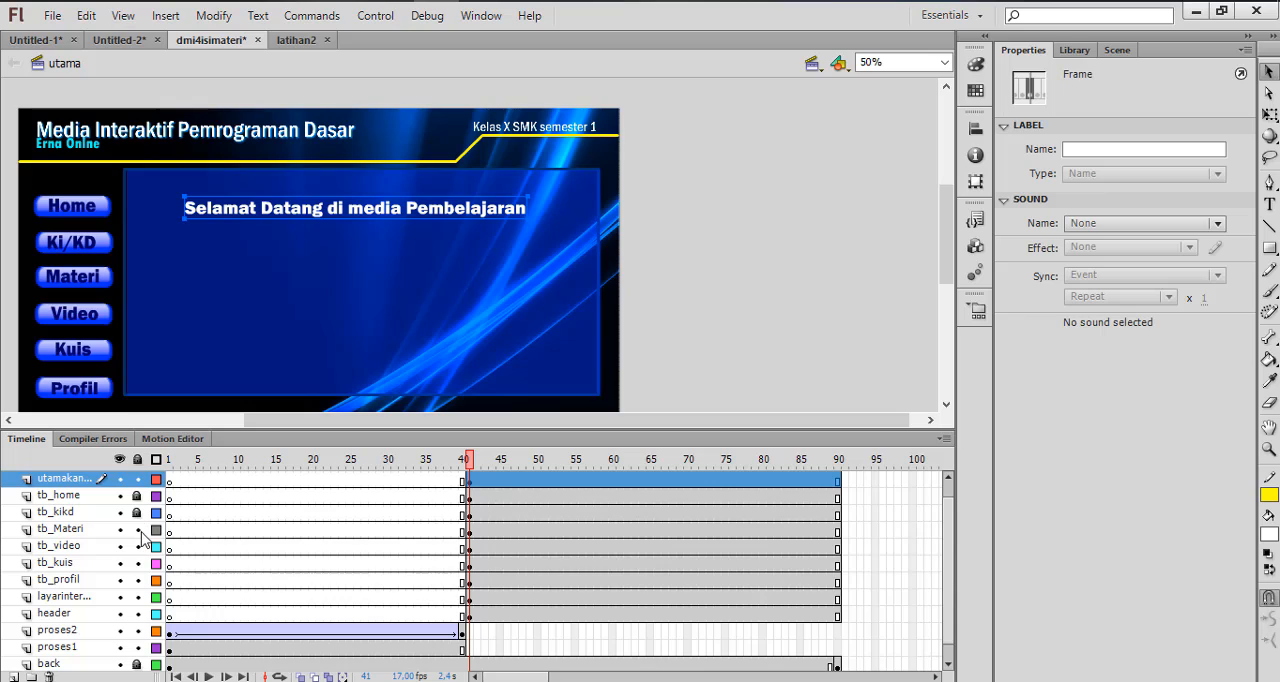
pyautogui.click(137, 528)
pyautogui.click(137, 562)
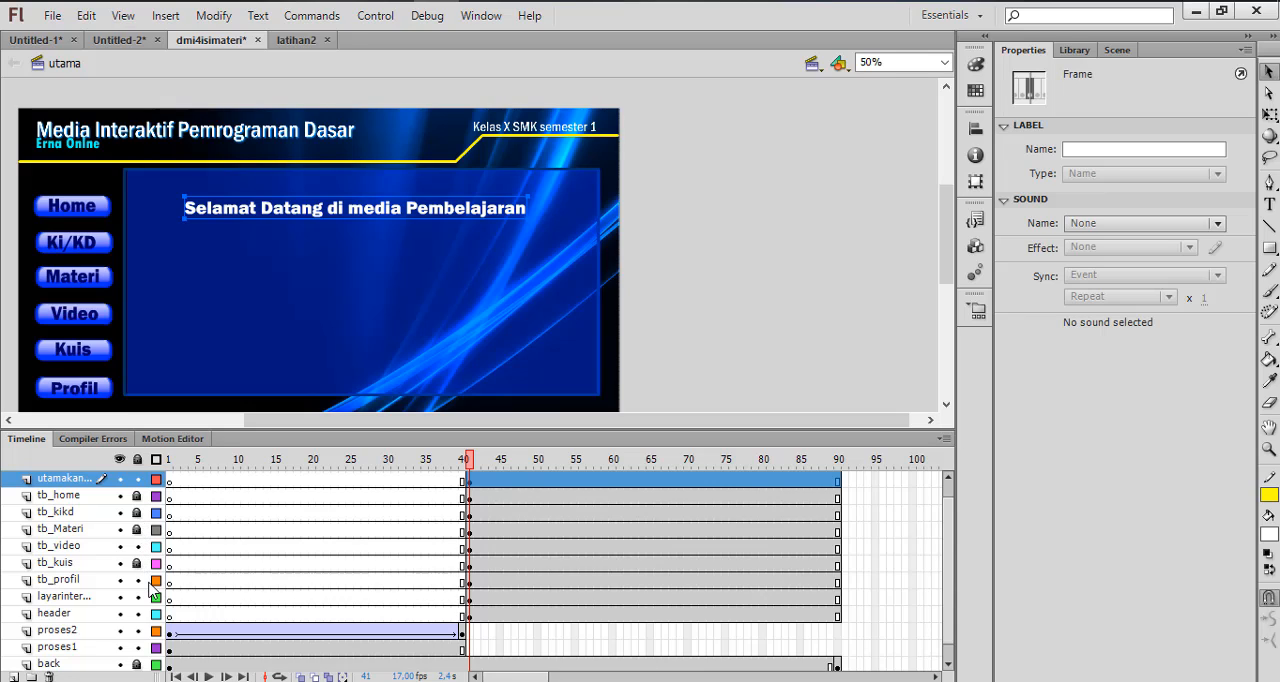
pyautogui.click(137, 545)
pyautogui.click(137, 459)
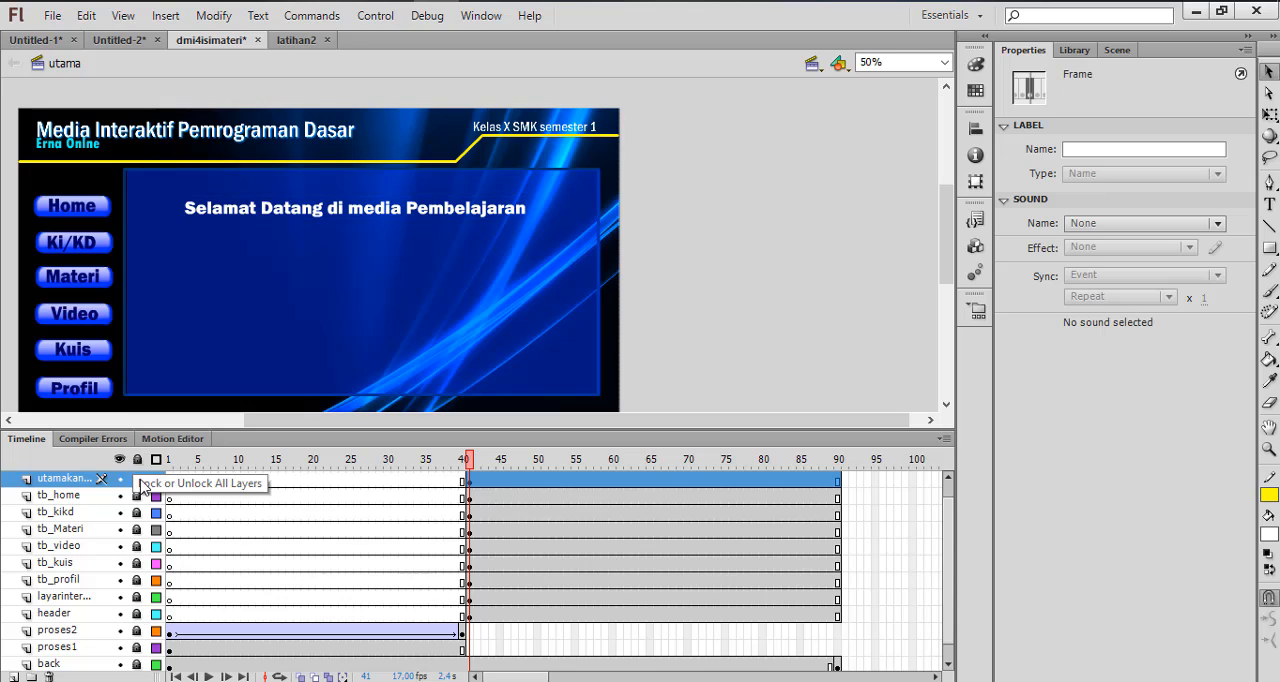
pyautogui.click(137, 479)
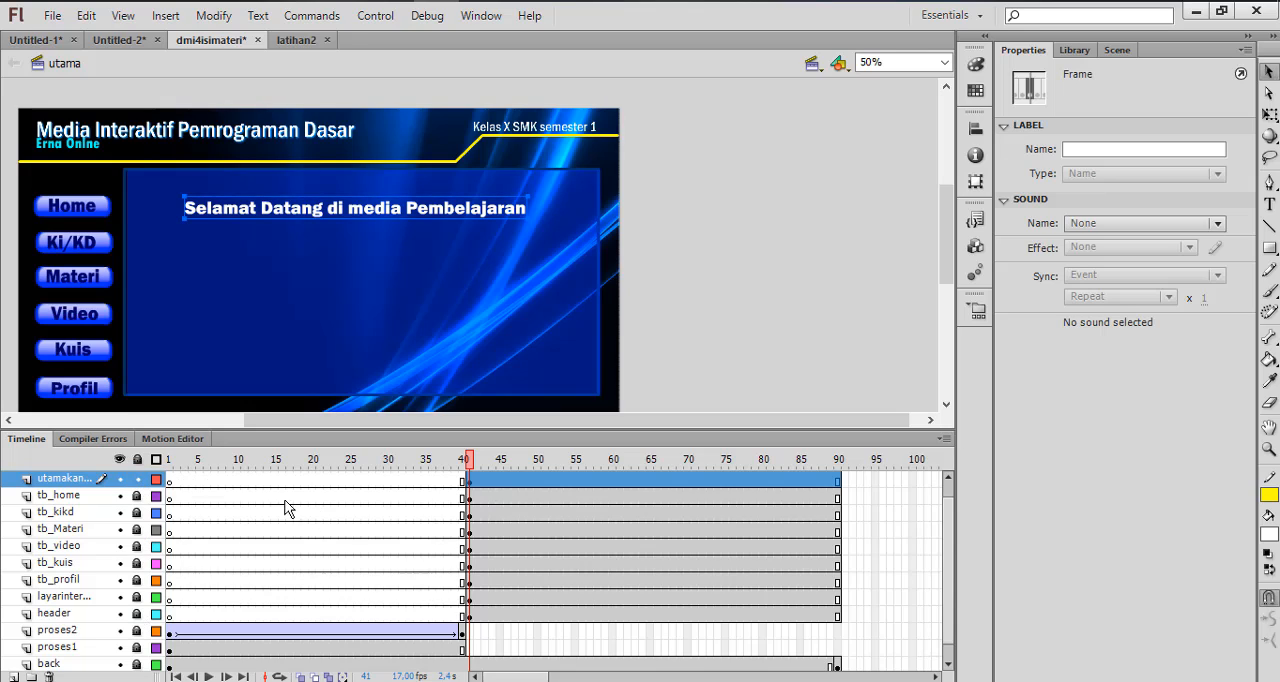
# Insert a keyframe at frame 42 of the utamakanan layer
pyautogui.scroll(1, 491, 514)
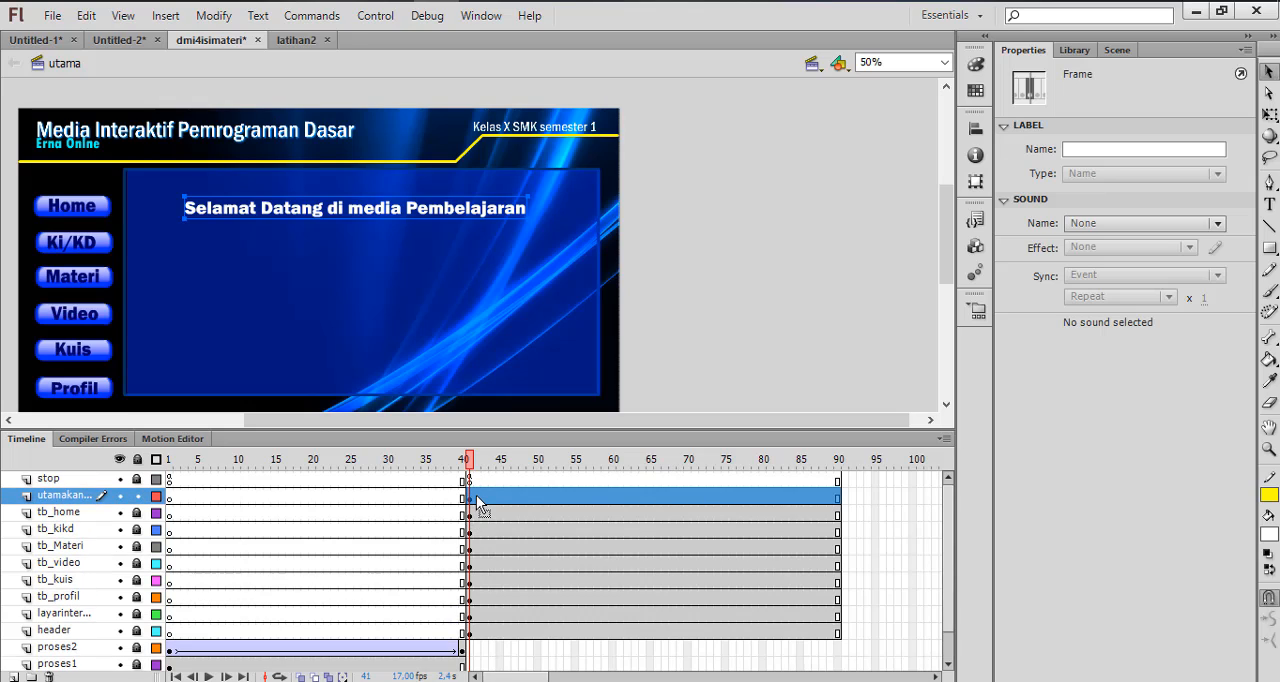
pyautogui.click(476, 495)
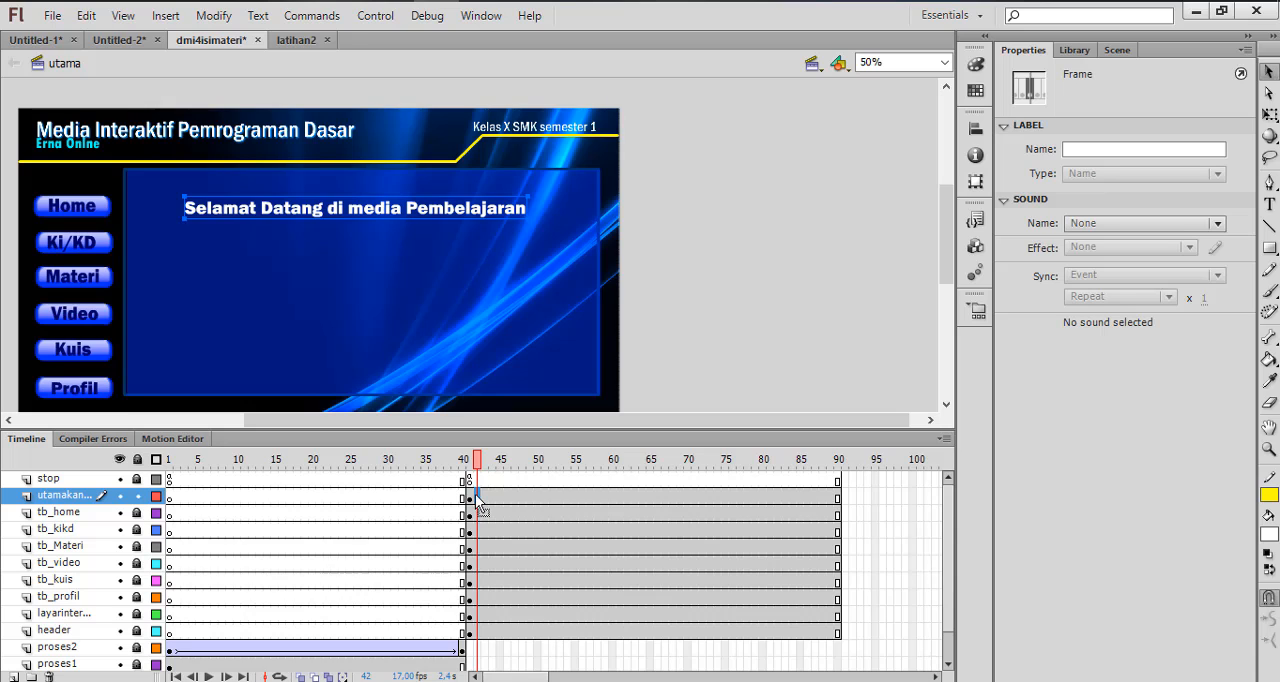
pyautogui.rightClick(477, 502)
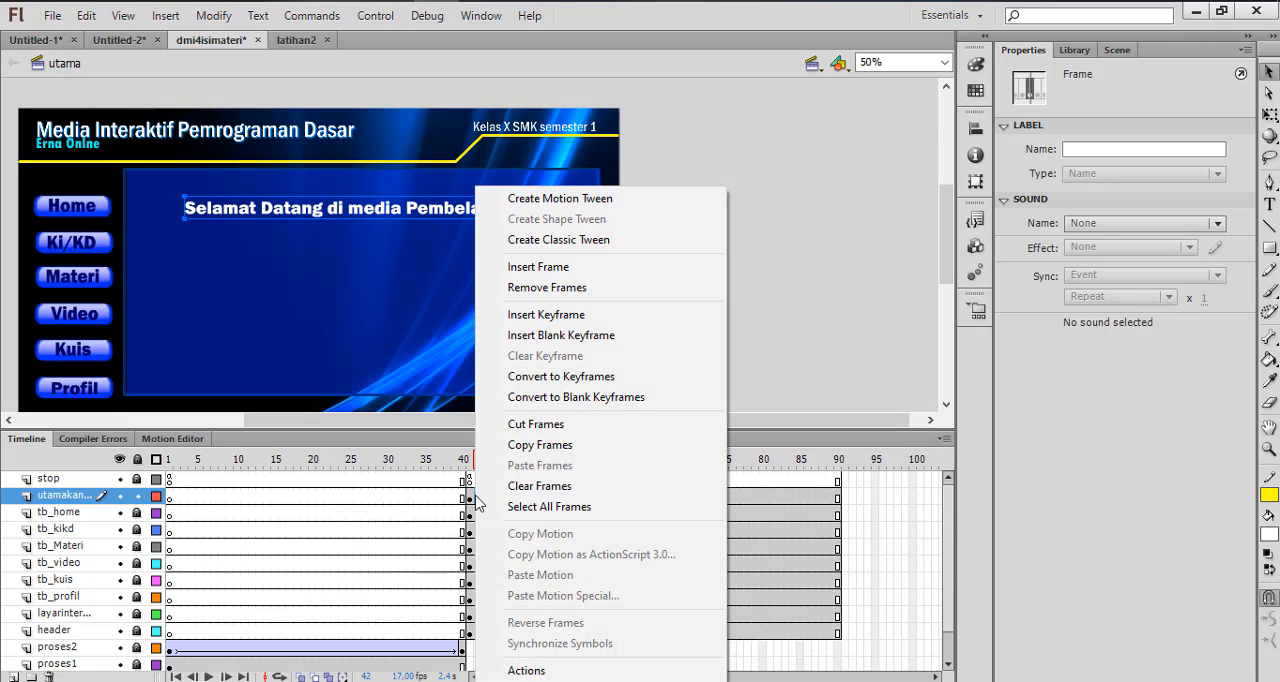
pyautogui.click(563, 320)
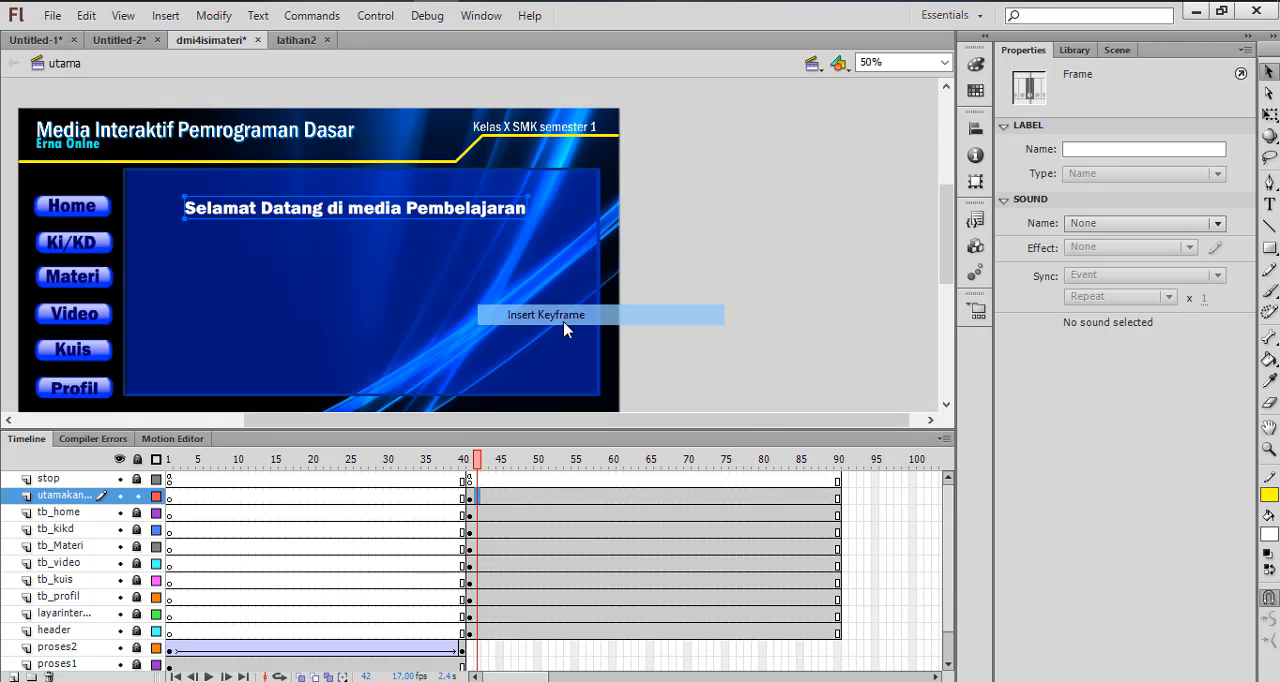
pyautogui.click(701, 413)
pyautogui.click(304, 218)
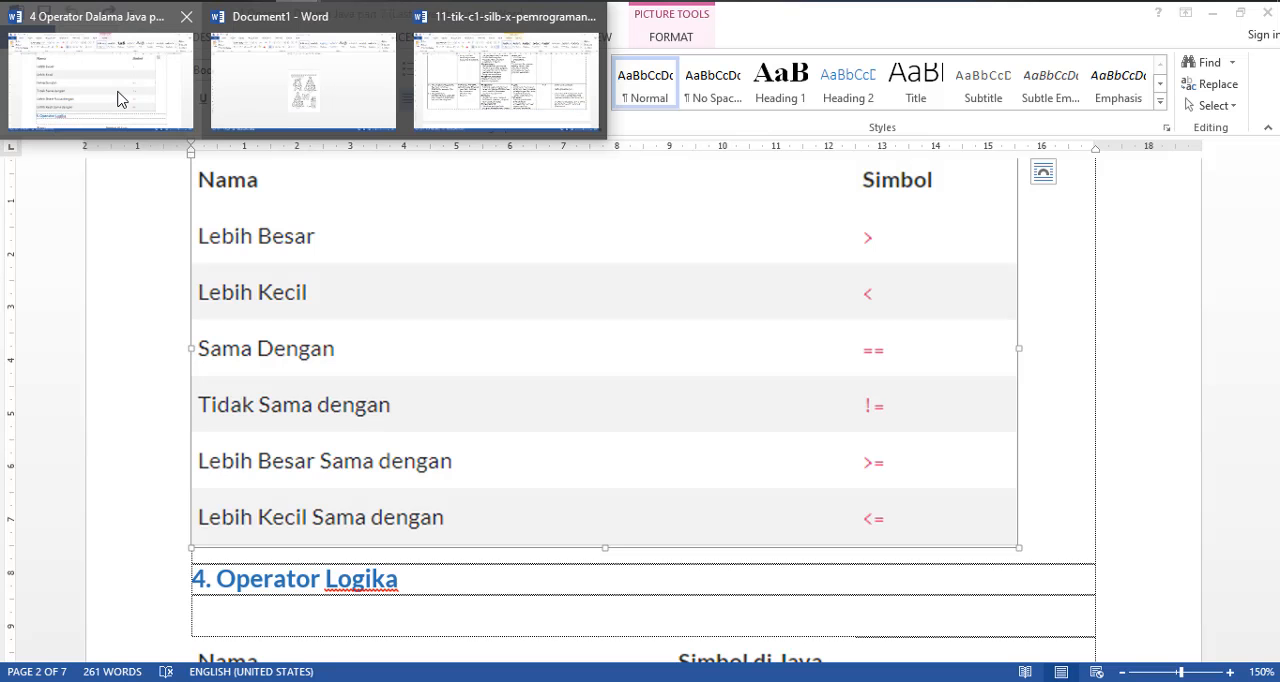
# Switch to the Word document 11-tik-c1-silb-x-pemrogramandasar and copy the text of competencies 3.5 and 4.5
pyautogui.moveTo(118, 98)
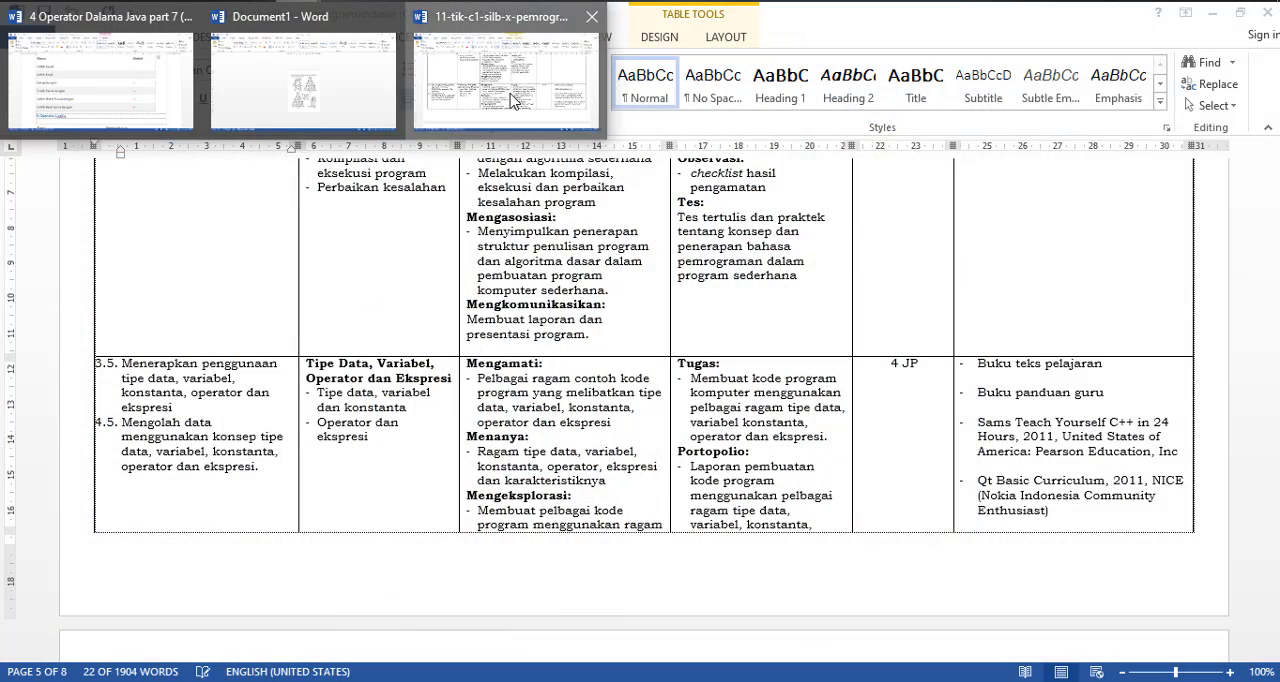
pyautogui.click(512, 100)
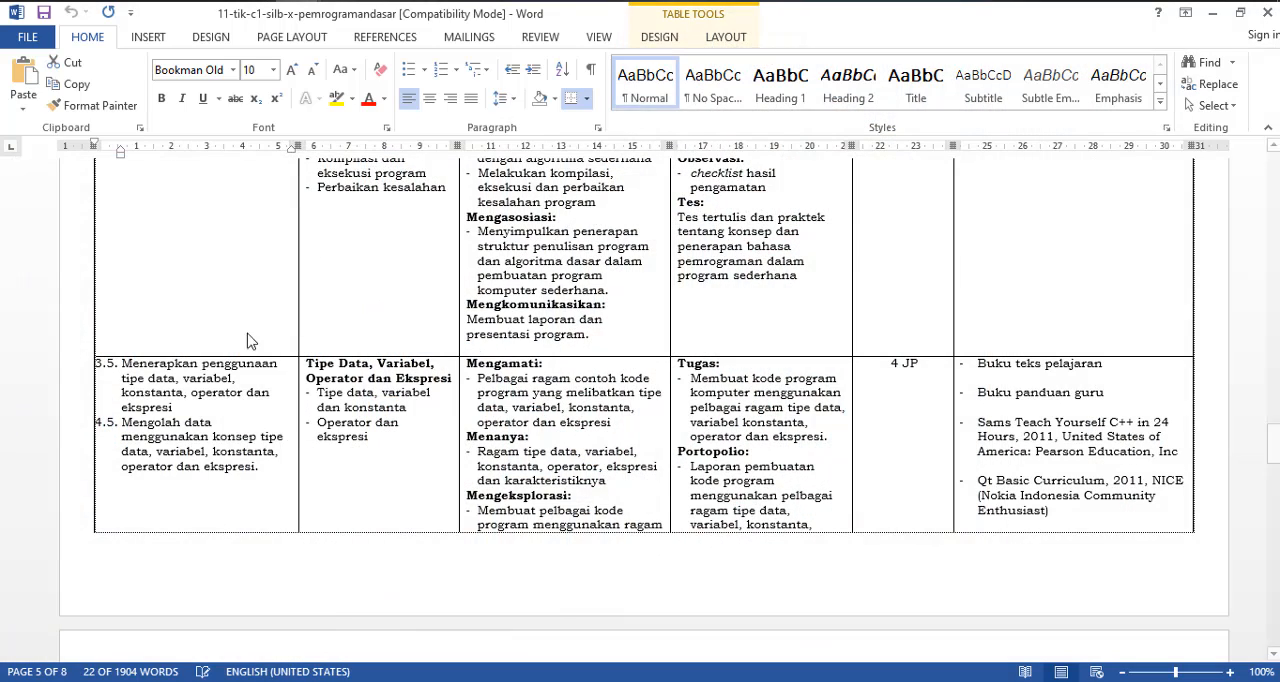
pyautogui.click(237, 462)
pyautogui.moveTo(270, 470); pyautogui.dragTo(122, 363)
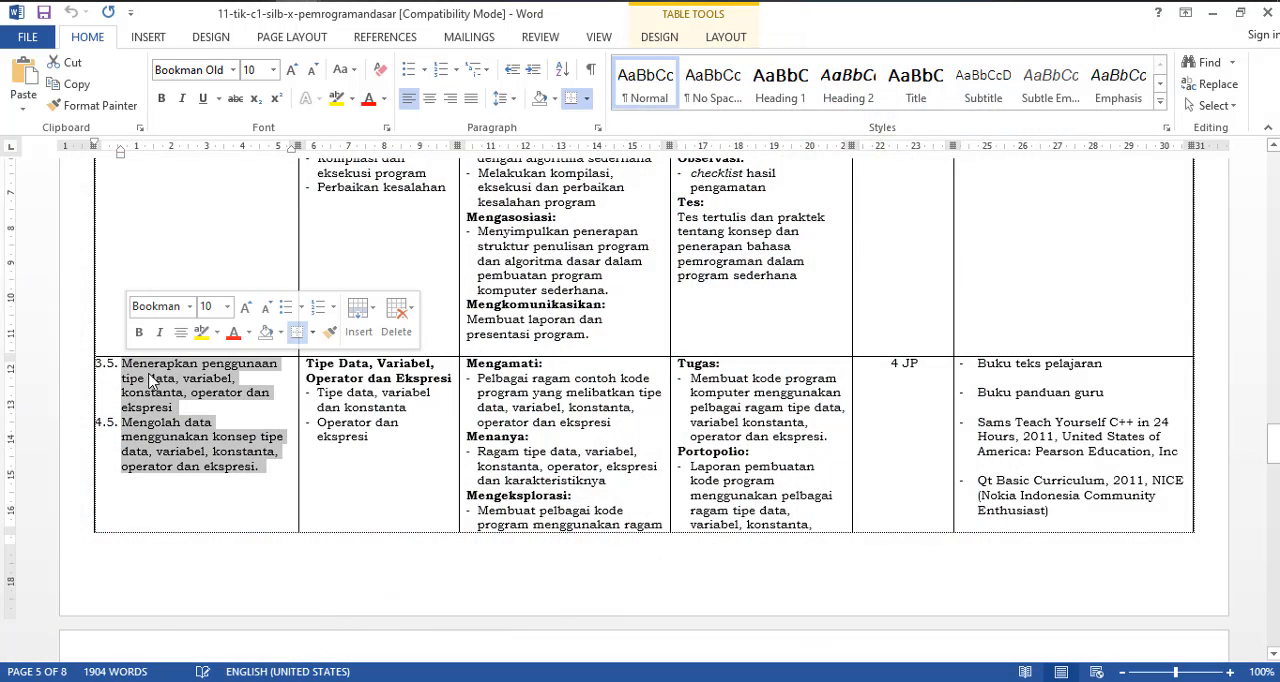
pyautogui.rightClick(158, 380)
pyautogui.click(195, 248)
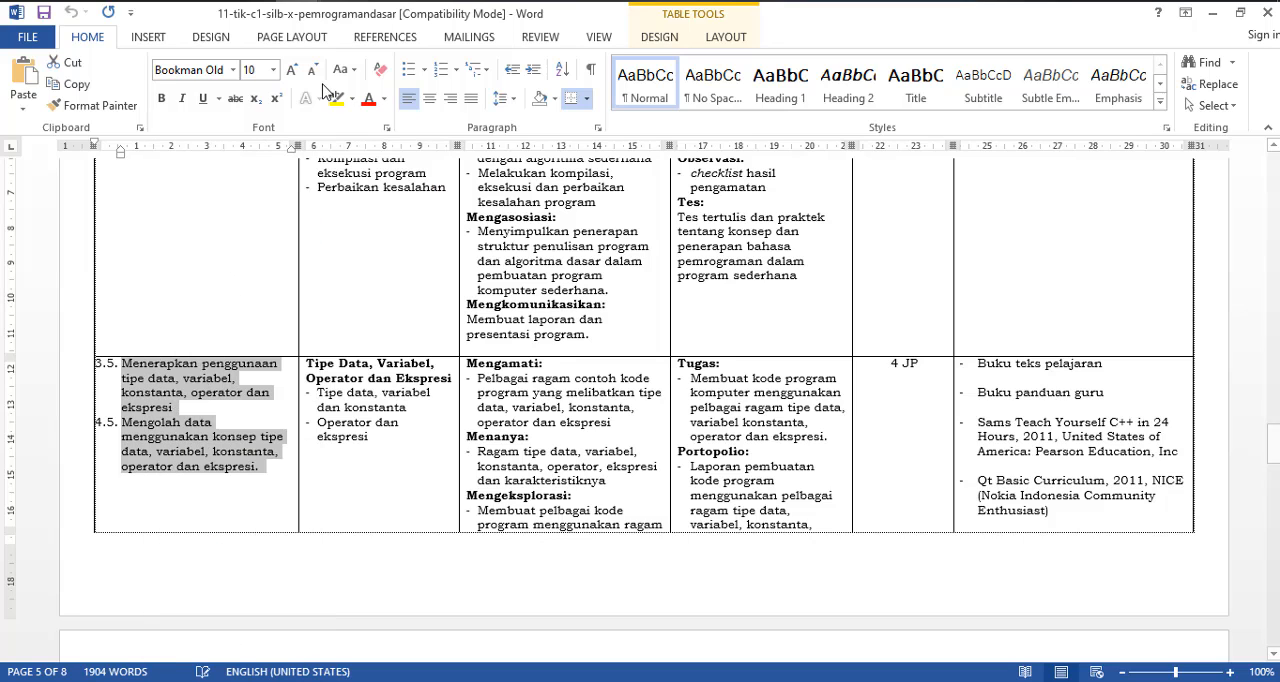
# Back in Flash, replace the welcome text at frame 42 of the utamakanan layer with the copied competency text
pyautogui.hotkey('alt', 'Tab')
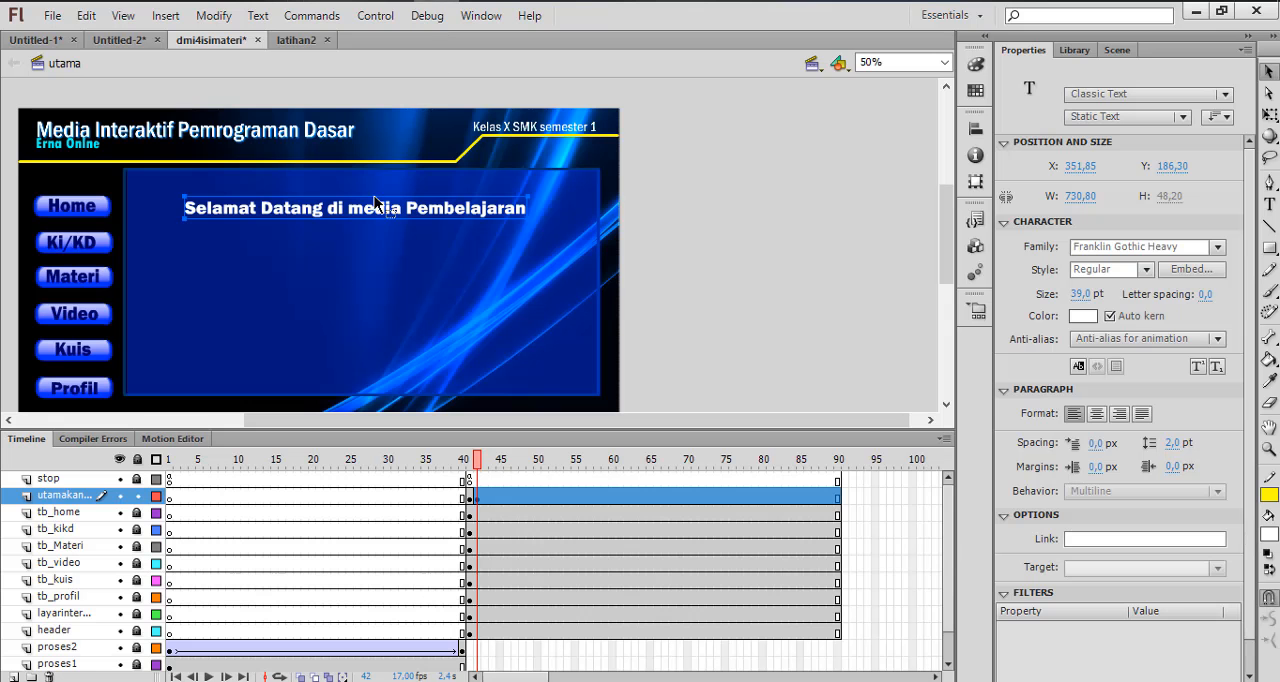
pyautogui.click(478, 499)
pyautogui.click(330, 222)
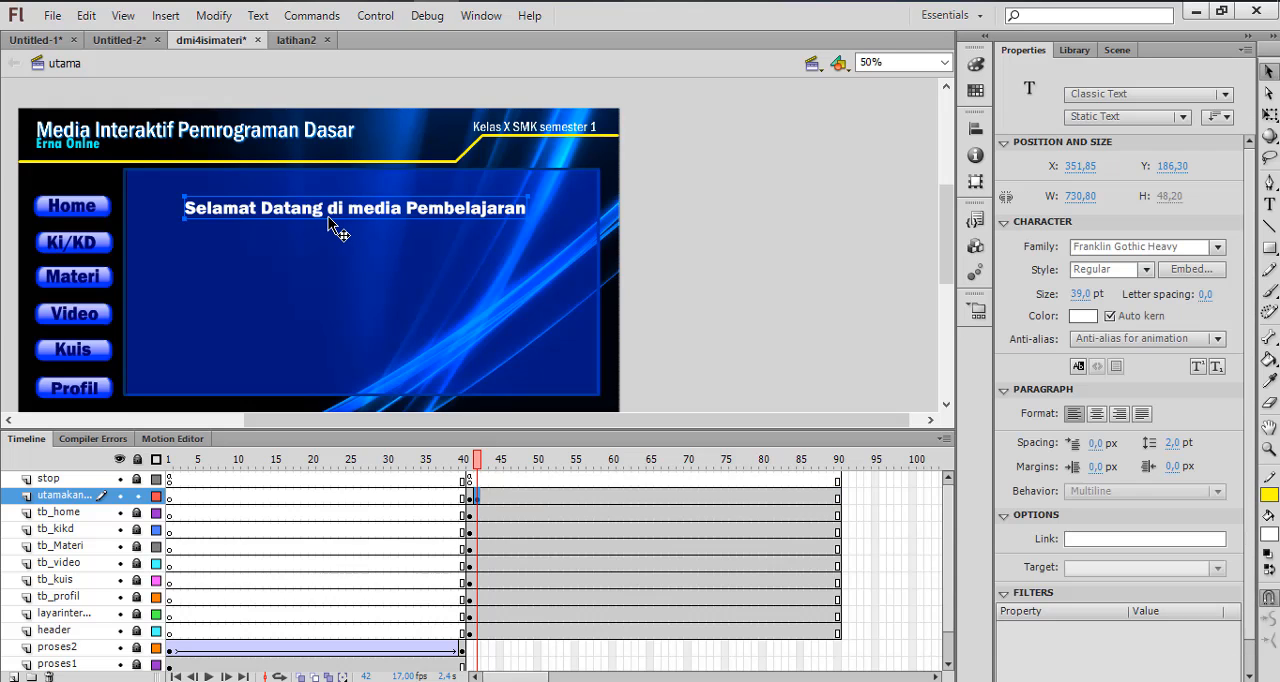
pyautogui.doubleClick(330, 222)
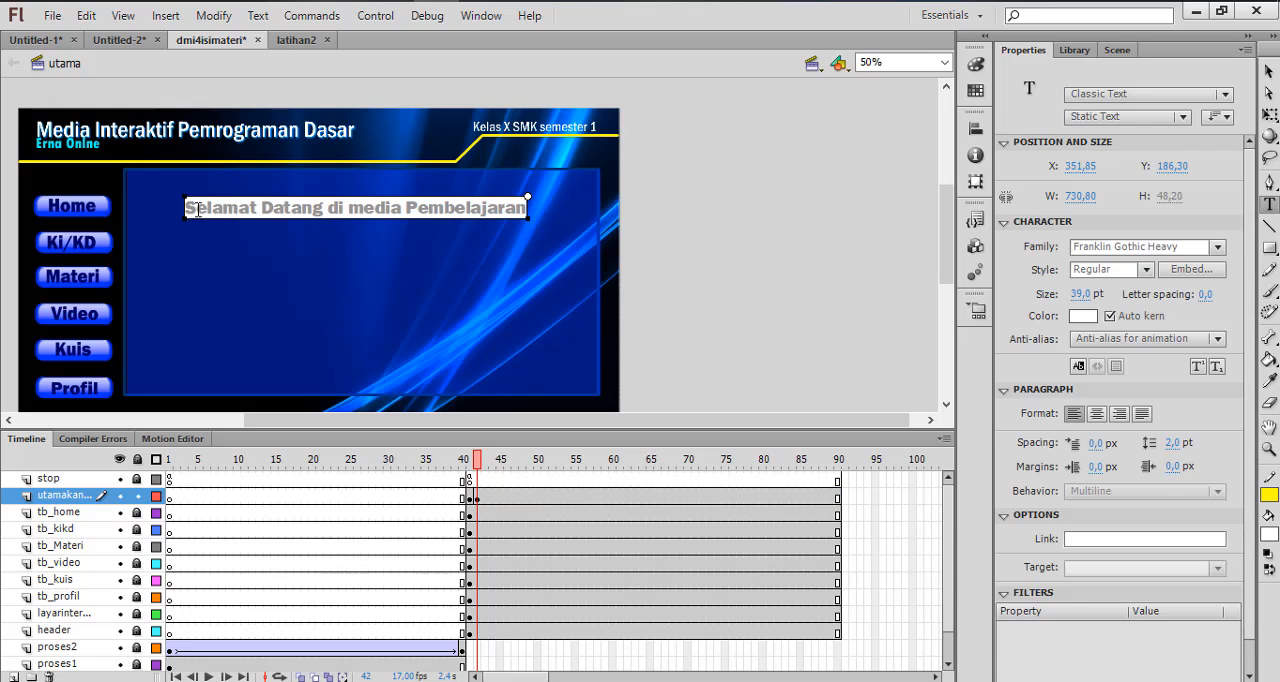
pyautogui.moveTo(186, 207); pyautogui.dragTo(532, 224)
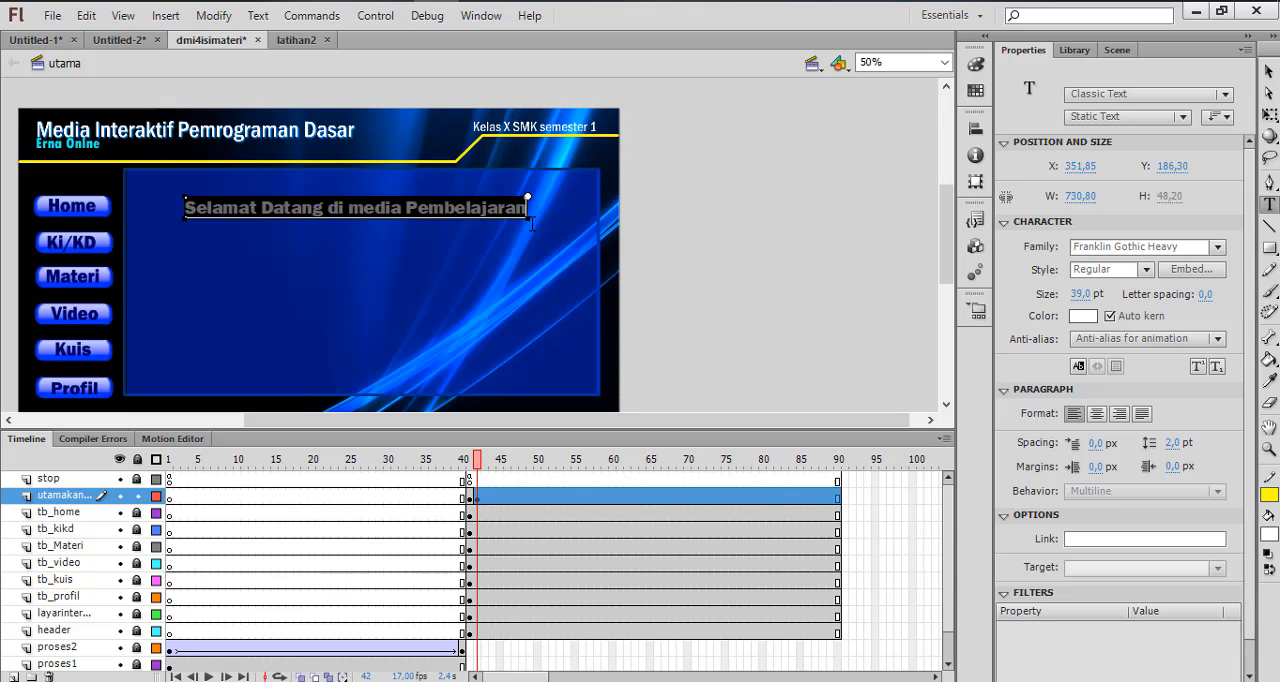
pyautogui.hotkey('ctrl', 'v')
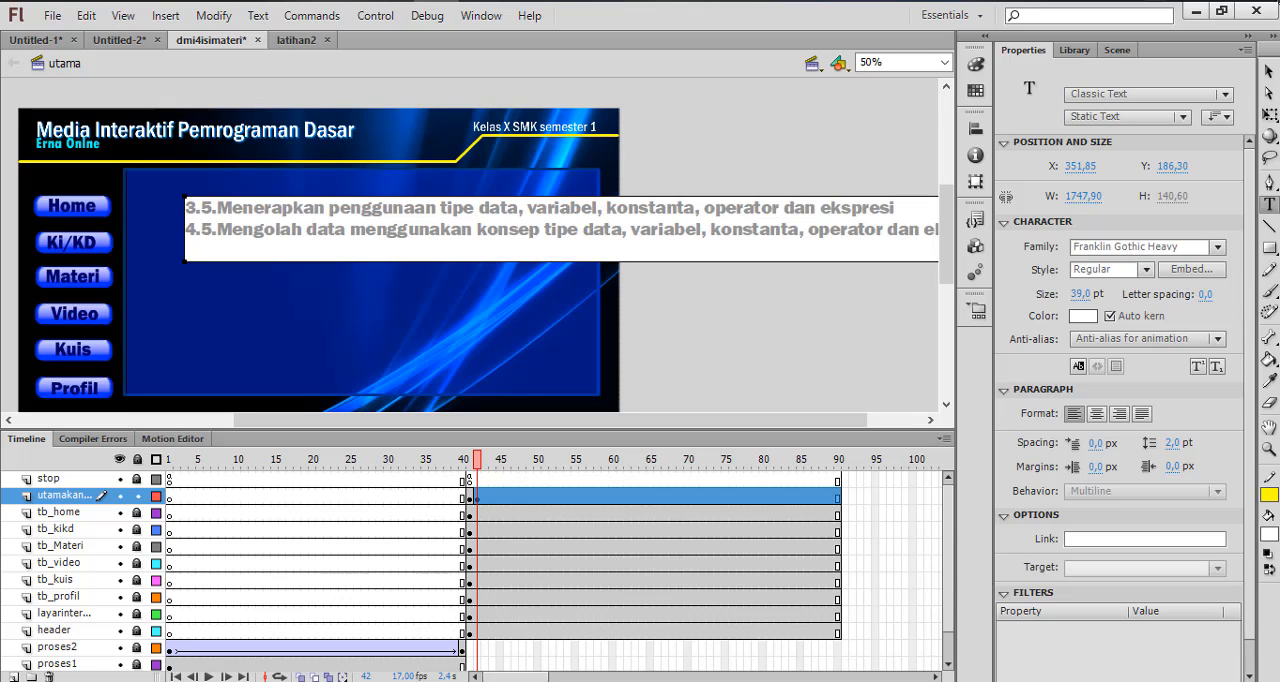
# Narrow the competency text box to about 942 px and place it inside the blue panel at about X 266, Y 180
pyautogui.click(1269, 71)
pyautogui.moveTo(844, 223); pyautogui.dragTo(794, 235)
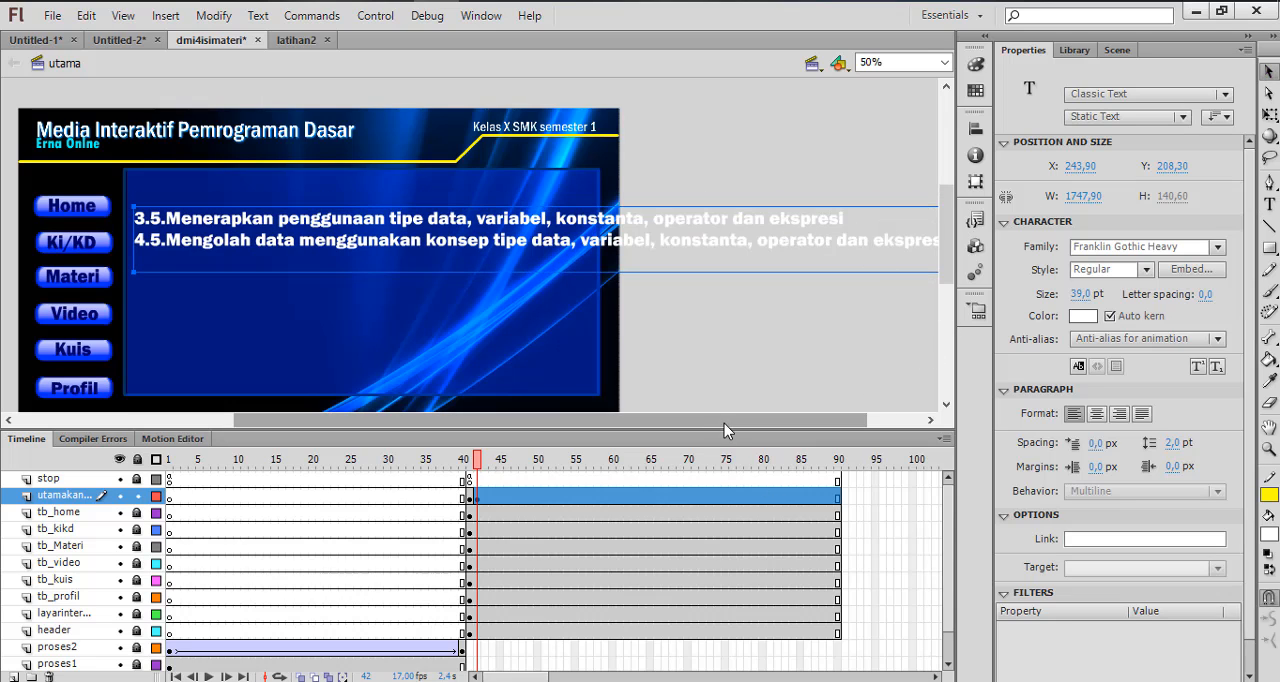
pyautogui.moveTo(724, 420); pyautogui.dragTo(778, 420)
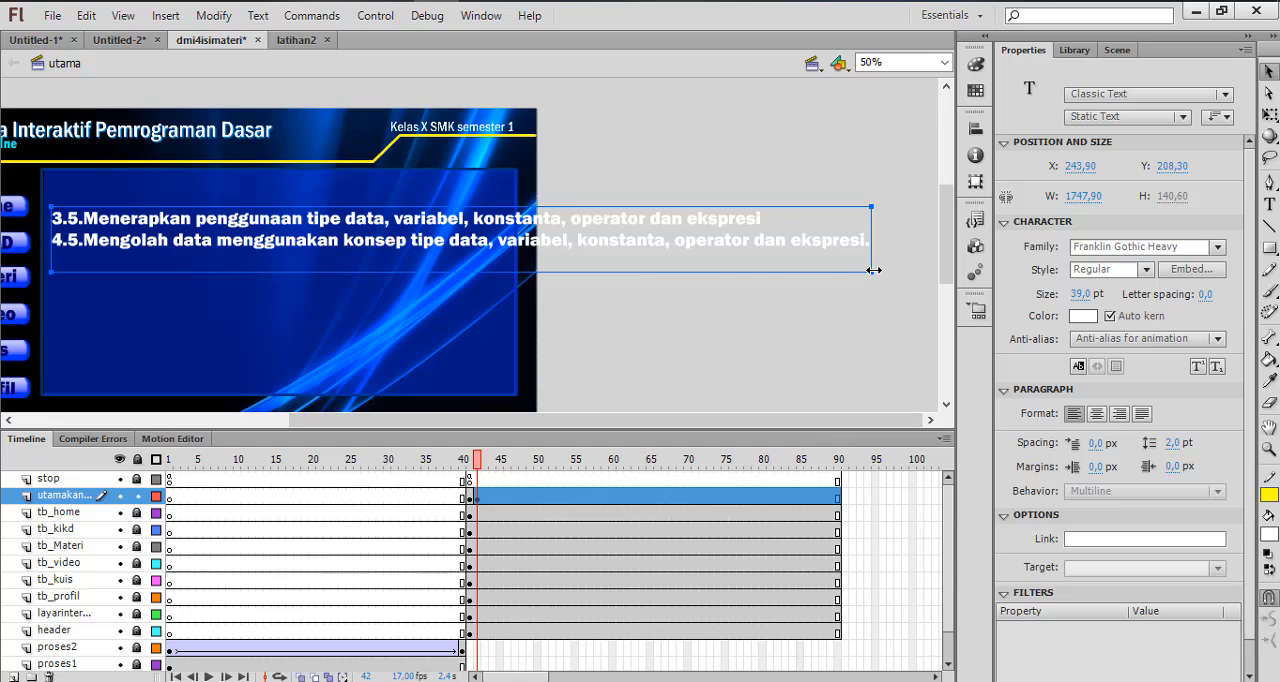
pyautogui.moveTo(790, 275); pyautogui.dragTo(493, 276)
pyautogui.moveTo(586, 421); pyautogui.dragTo(474, 373)
pyautogui.moveTo(477, 261); pyautogui.dragTo(488, 247)
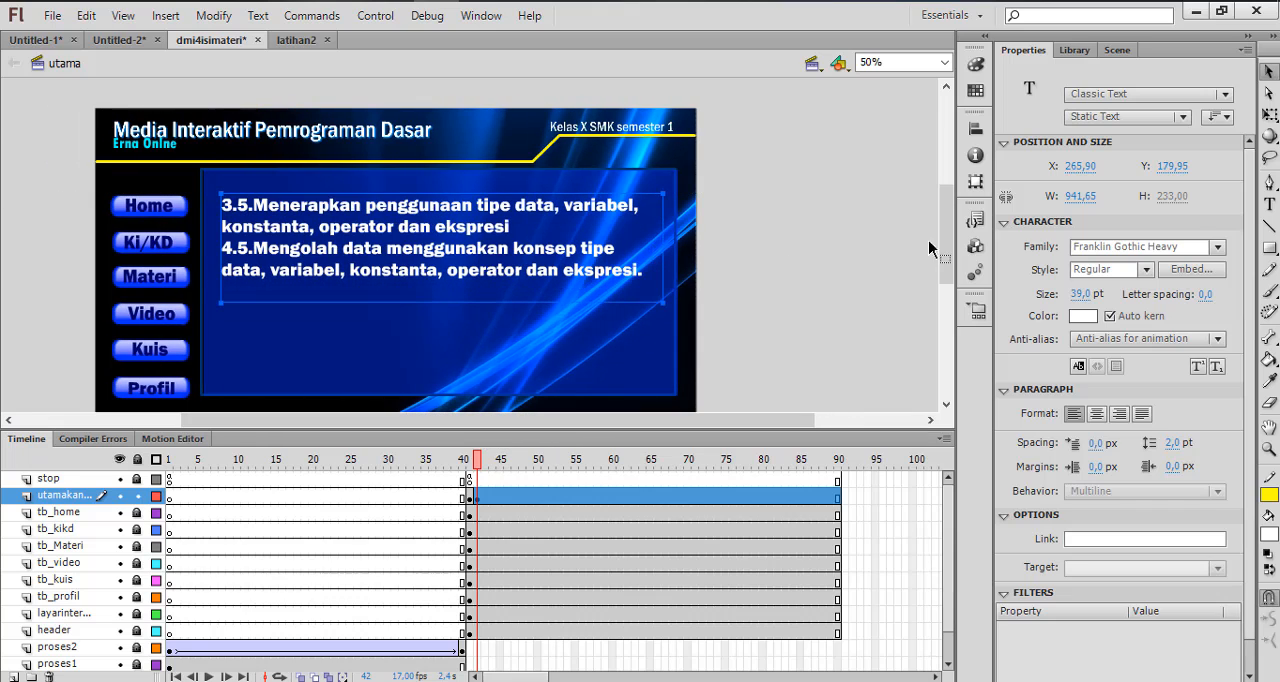
# Set the competency text's font size to 38 pt
pyautogui.click(1083, 298)
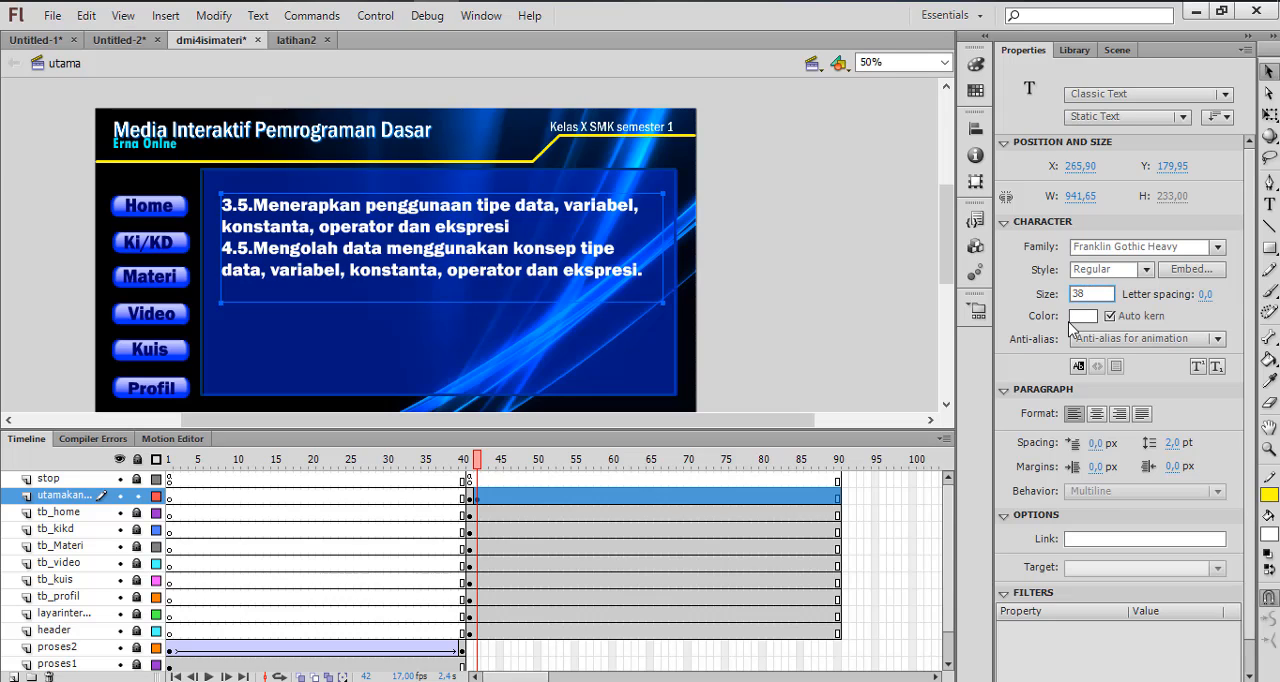
pyautogui.press('Return')
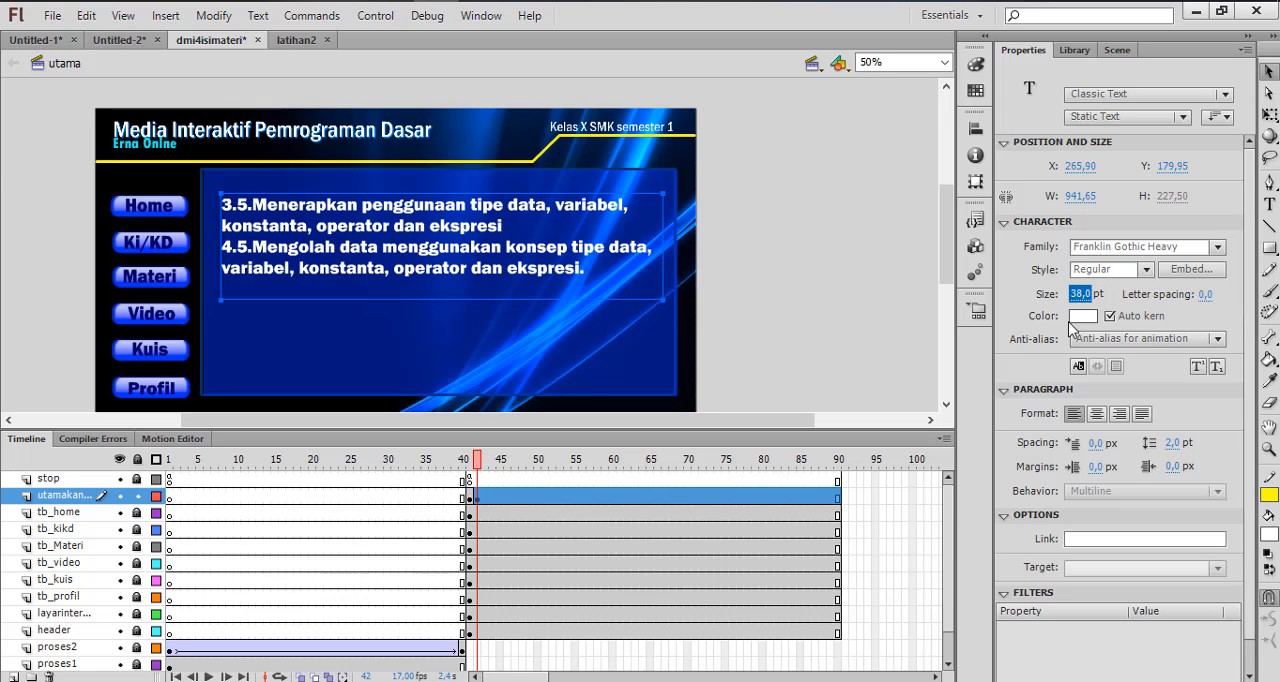
pyautogui.click(791, 278)
pyautogui.click(388, 248)
# Insert a keyframe at frame 43 of the utamakanan layer
pyautogui.click(484, 499)
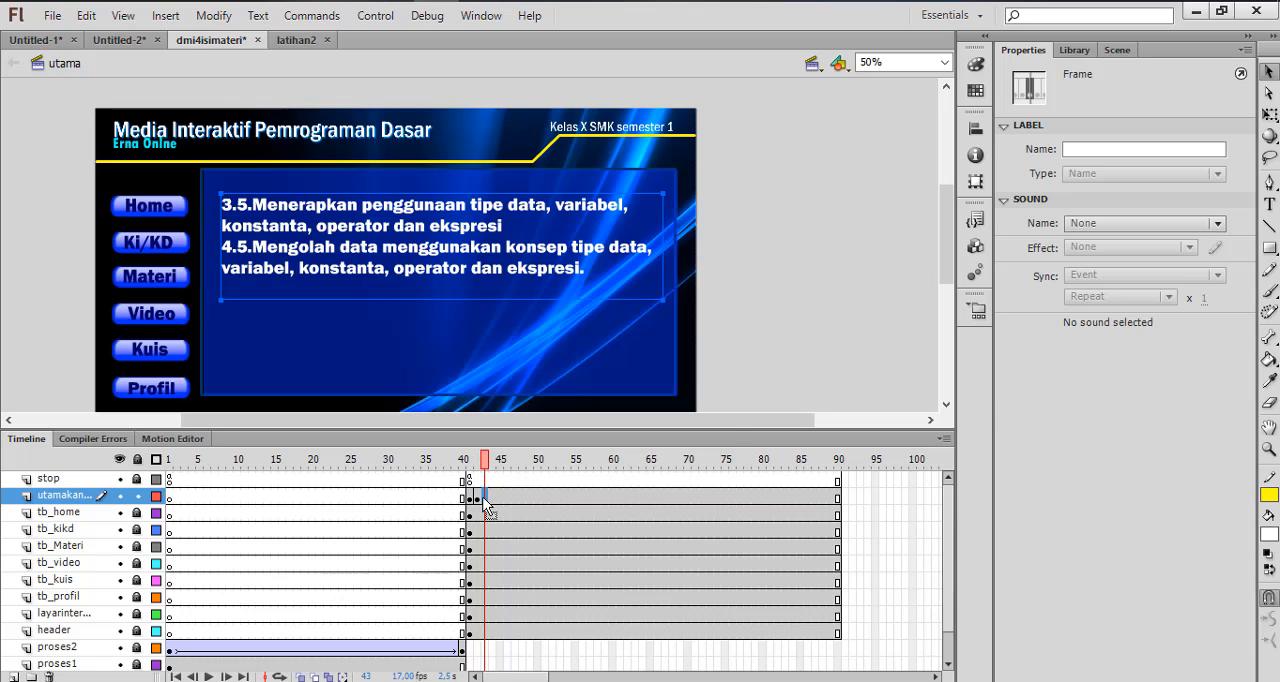
pyautogui.rightClick(485, 500)
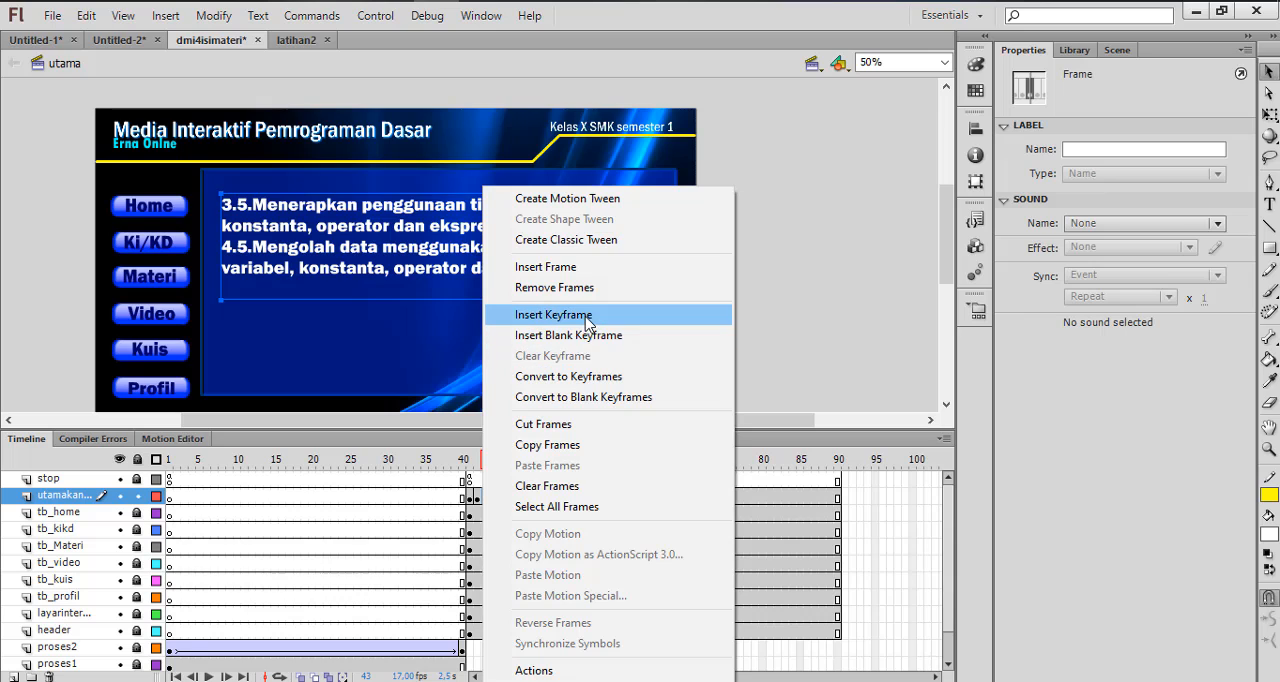
pyautogui.click(553, 315)
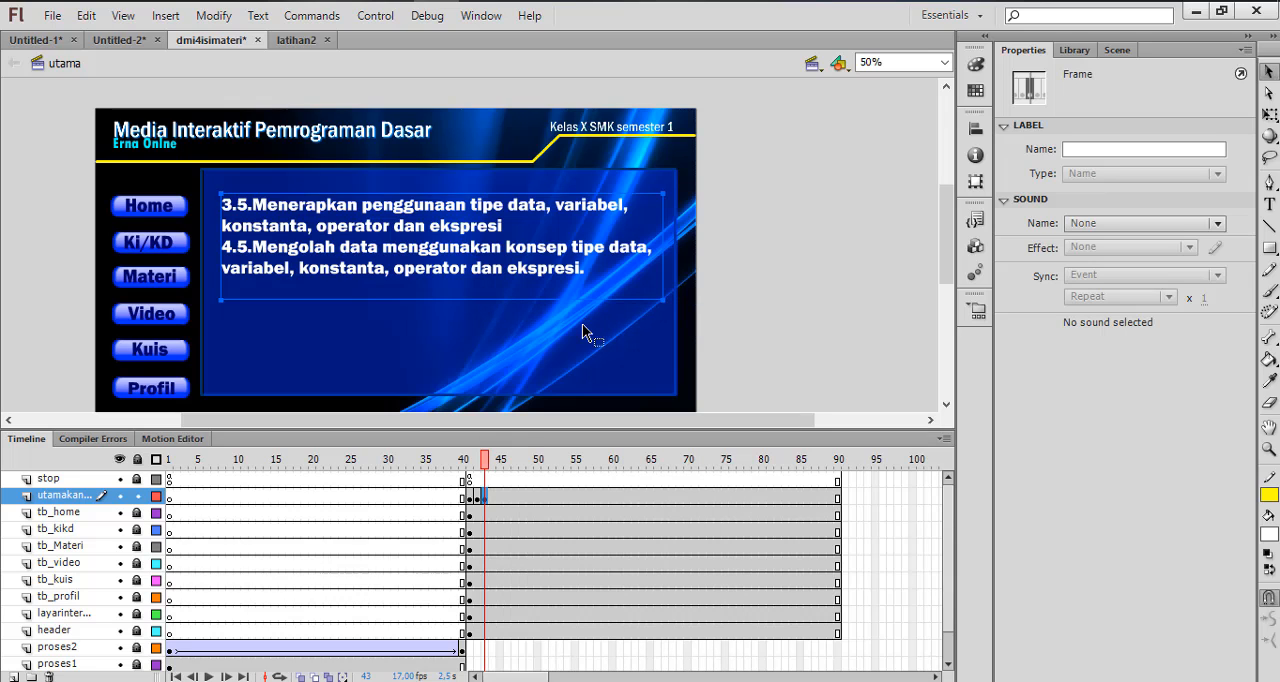
pyautogui.click(798, 228)
pyautogui.click(437, 272)
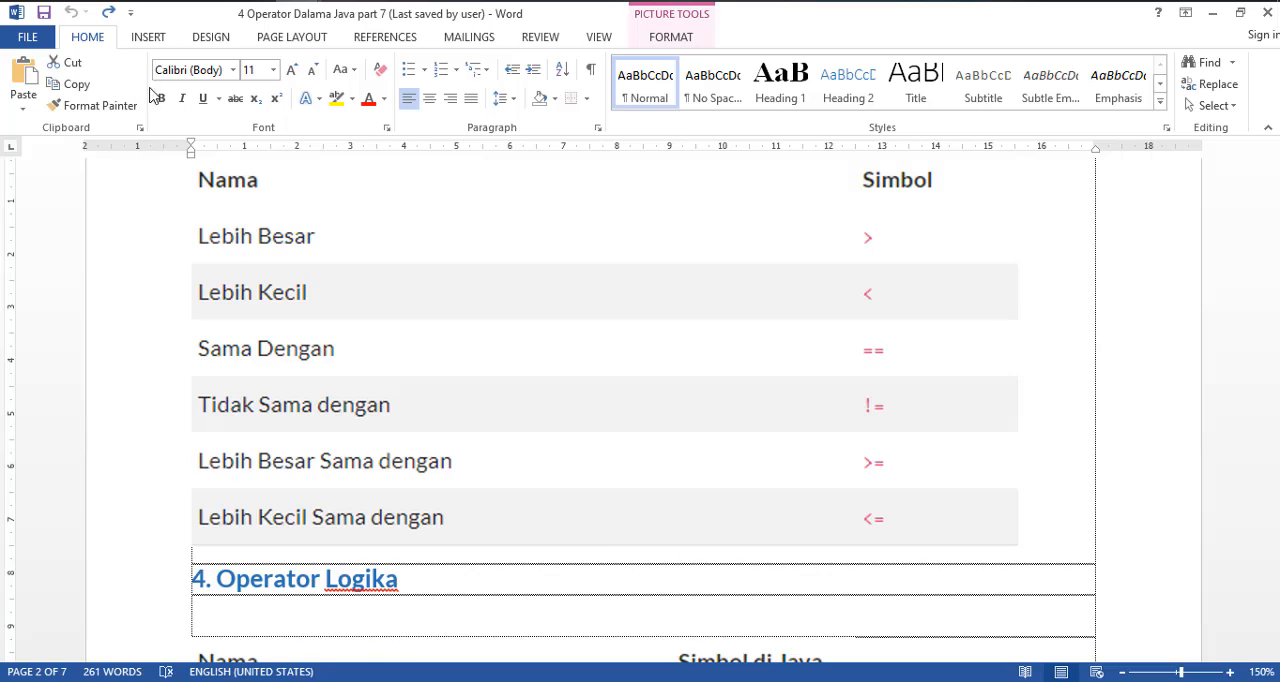
# Switch to the Word document 4 Operator Dalama Java part 7 and copy its heading "4 Operator Dalam Java"
pyautogui.click(140, 90)
pyautogui.scroll(15, 488, 360)
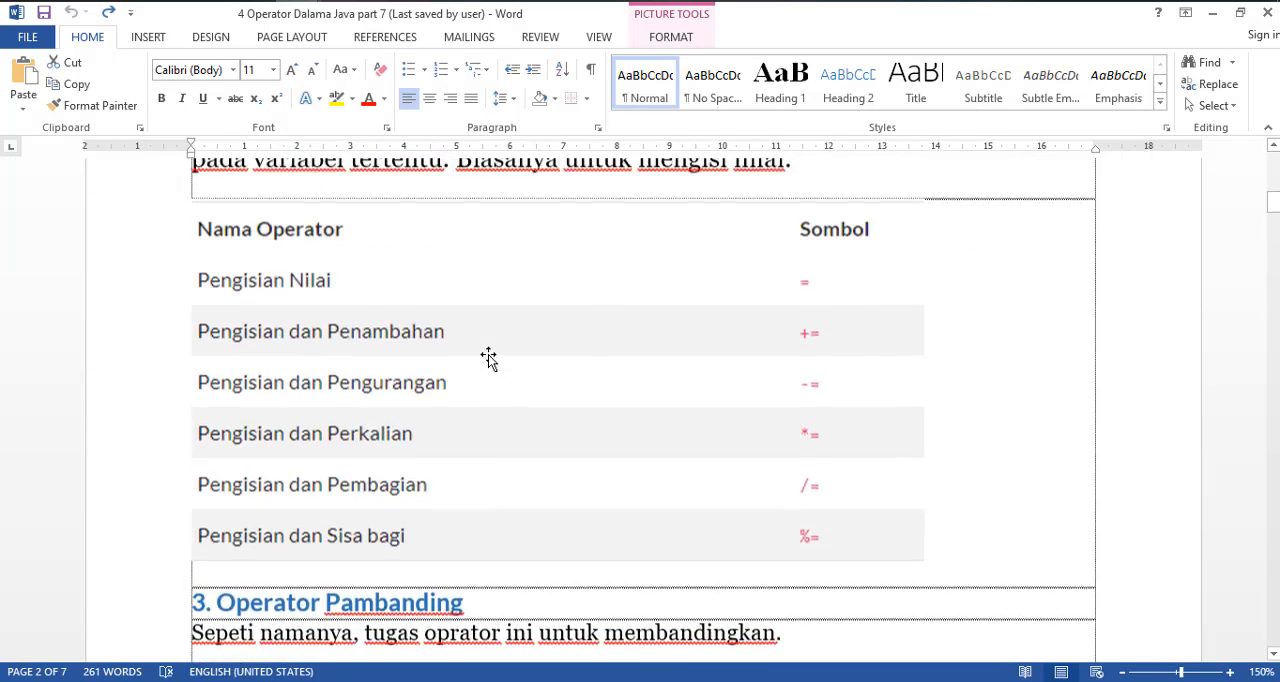
pyautogui.scroll(1, 492, 356)
pyautogui.click(441, 268)
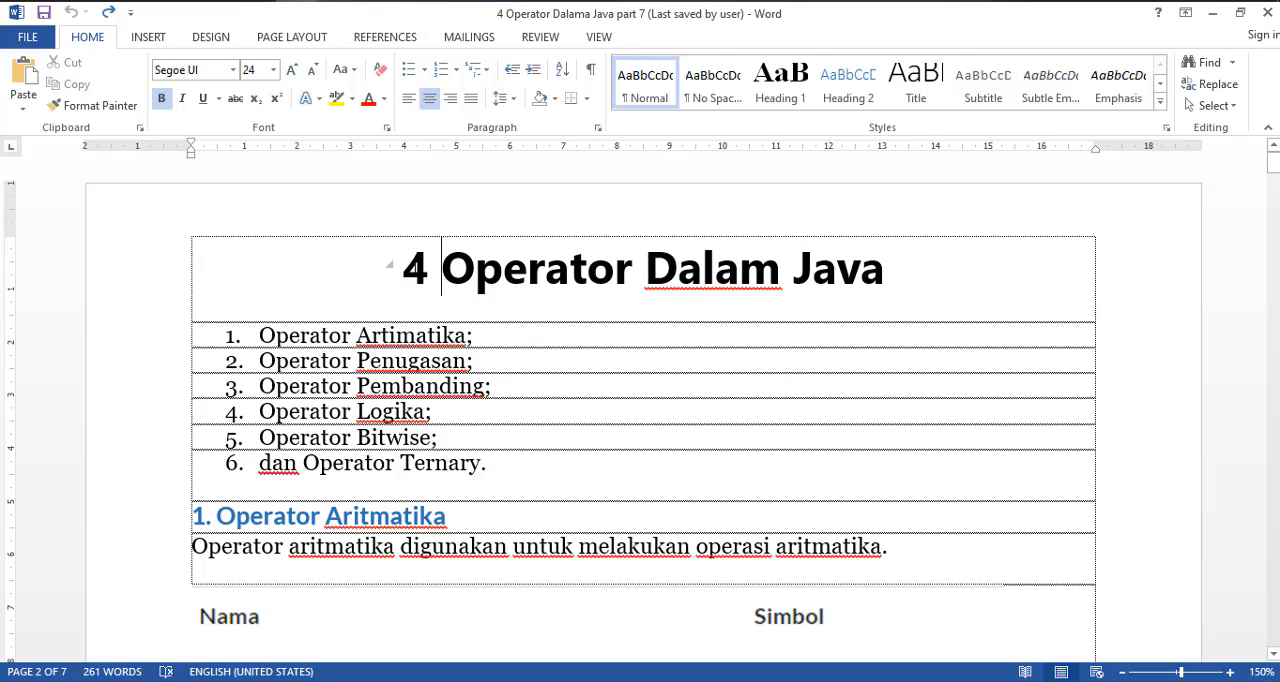
pyautogui.moveTo(441, 268); pyautogui.dragTo(974, 283)
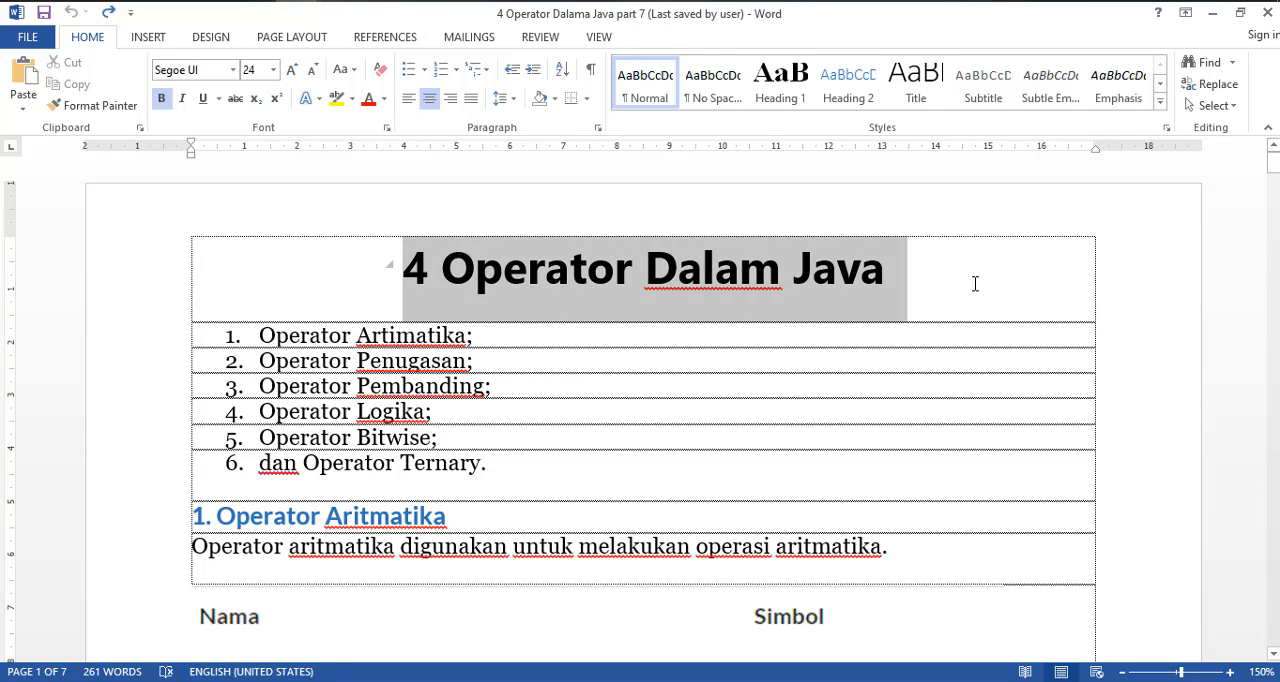
pyautogui.rightClick(644, 282)
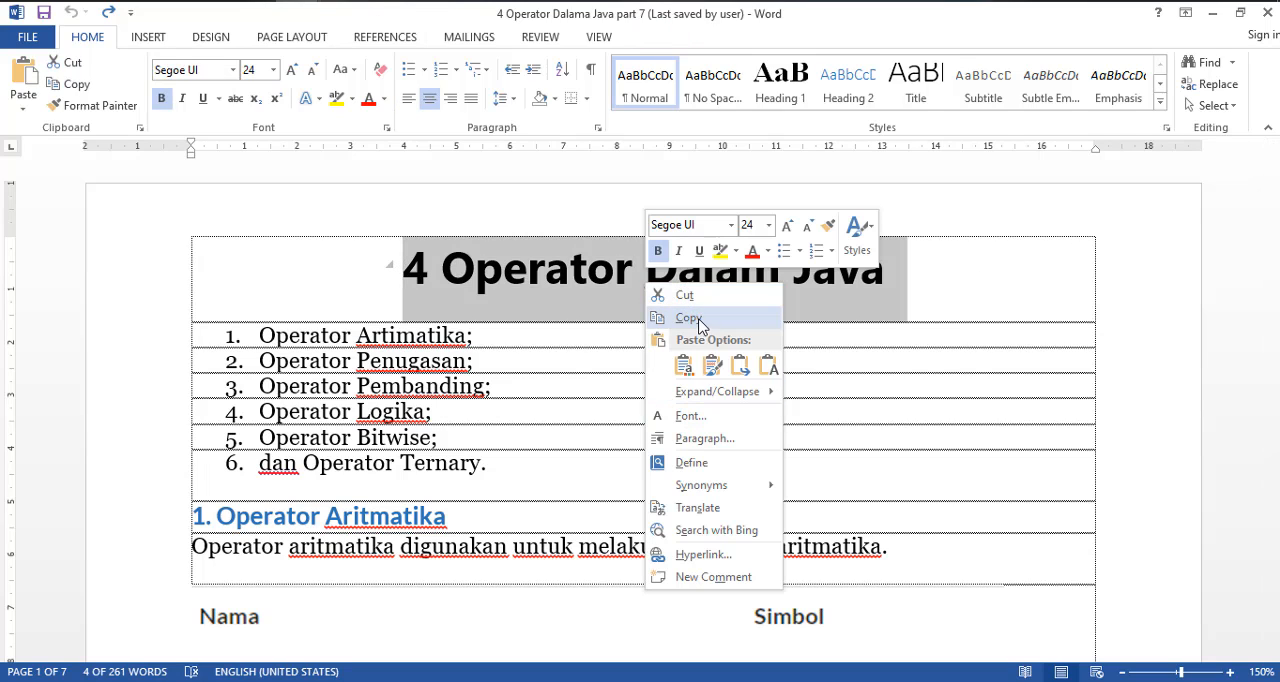
pyautogui.click(688, 318)
# Switch back to Flash, replace frame 43's competency text with the copied heading "4 Operator Dalam Java", and move it up to about Y 158
pyautogui.hotkey('alt', 'Tab')
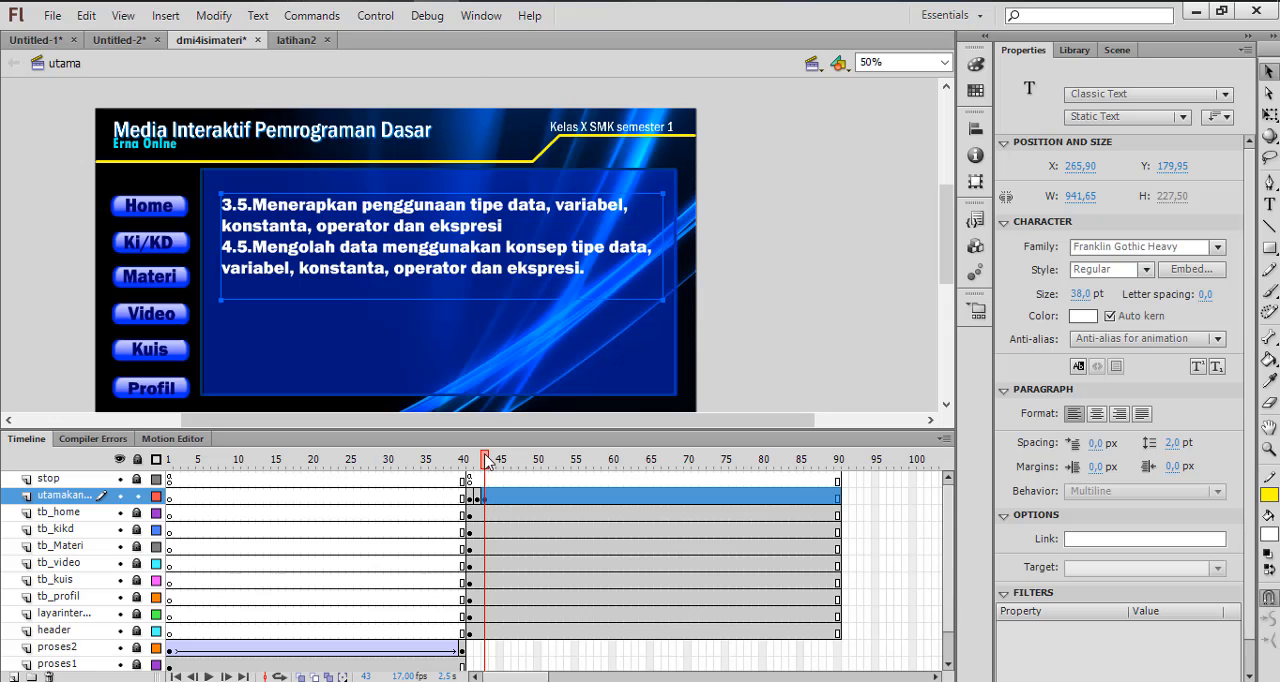
pyautogui.doubleClick(446, 240)
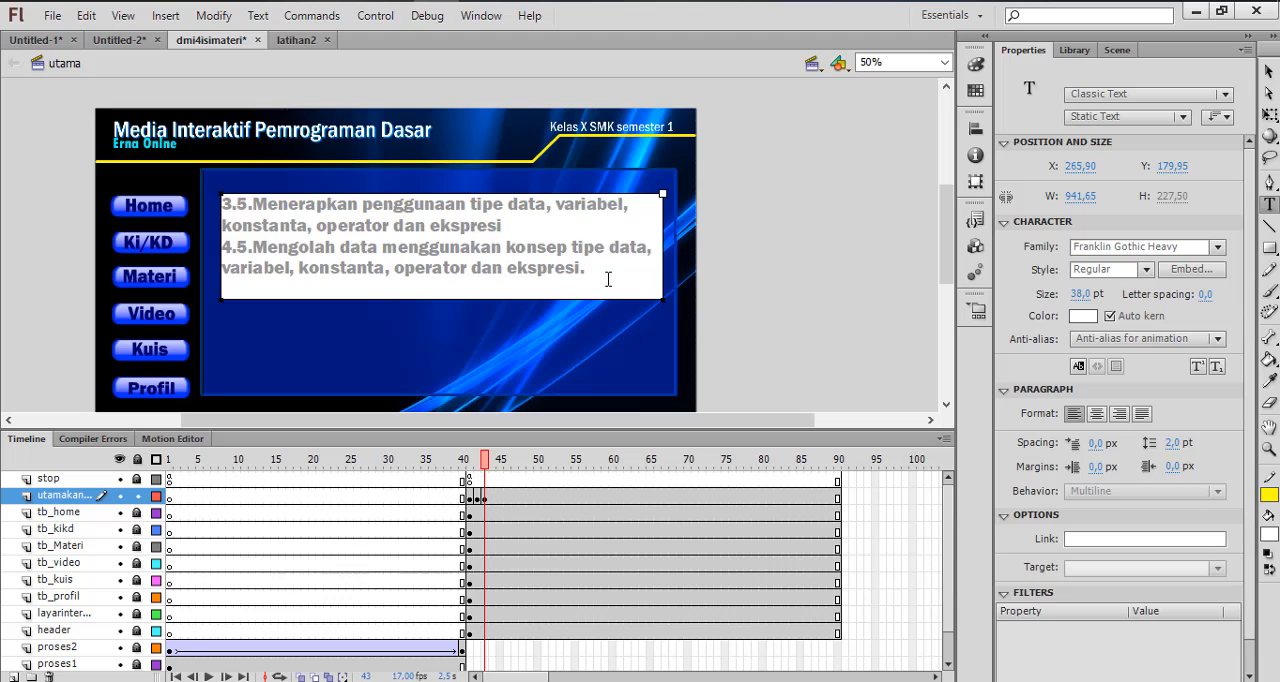
pyautogui.hotkey('ctrl', 'a')
pyautogui.hotkey('ctrl', 'v')
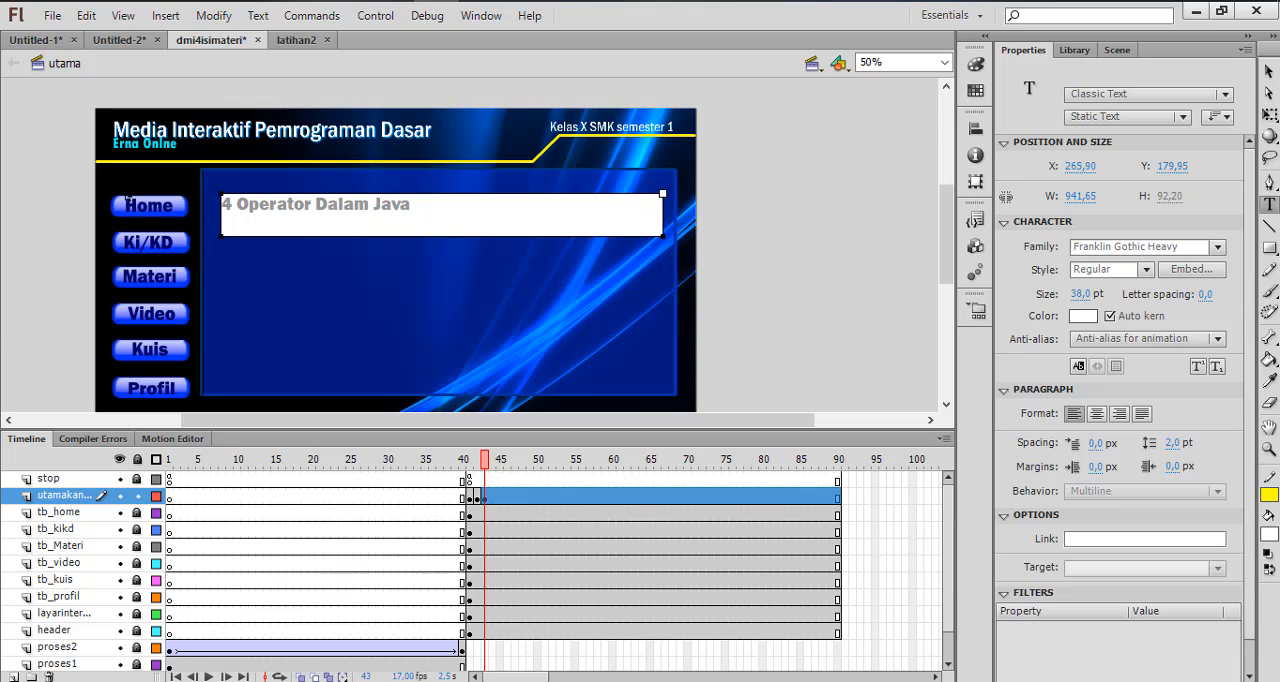
pyautogui.click(1268, 72)
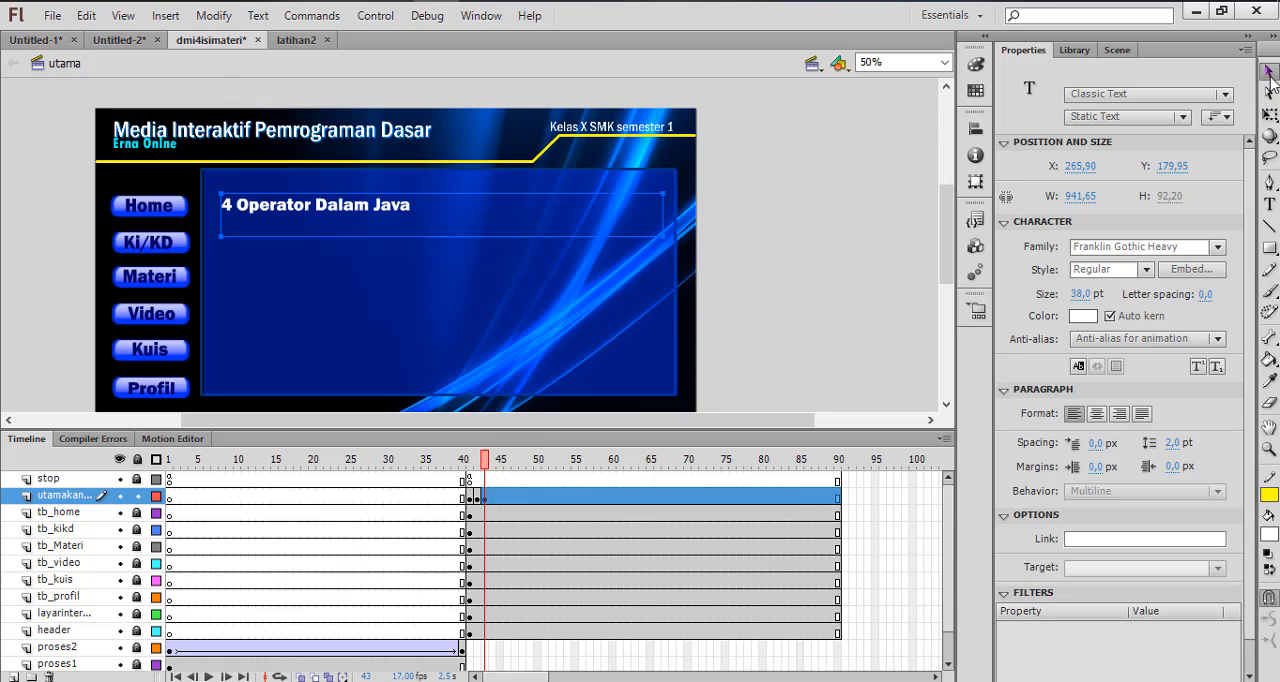
pyautogui.moveTo(396, 214); pyautogui.dragTo(398, 204)
# Color the heading "4 Operator Dalam Java" yellow-green
pyautogui.click(1083, 316)
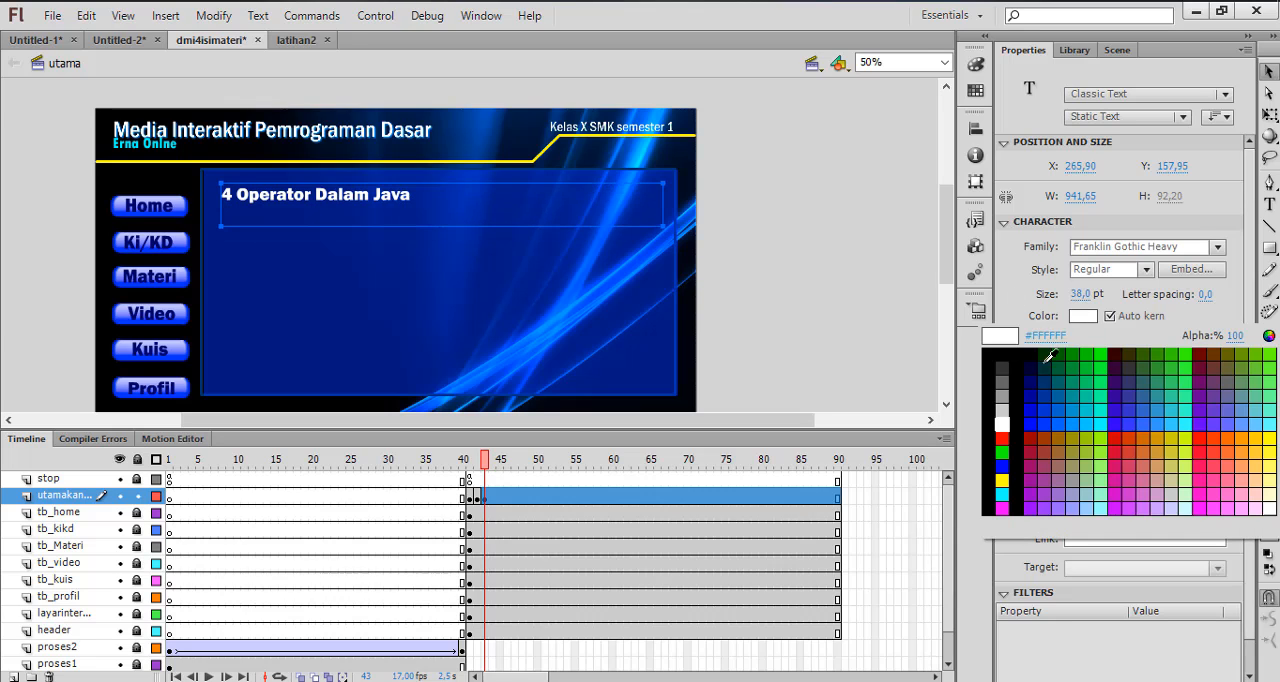
pyautogui.click(1175, 440)
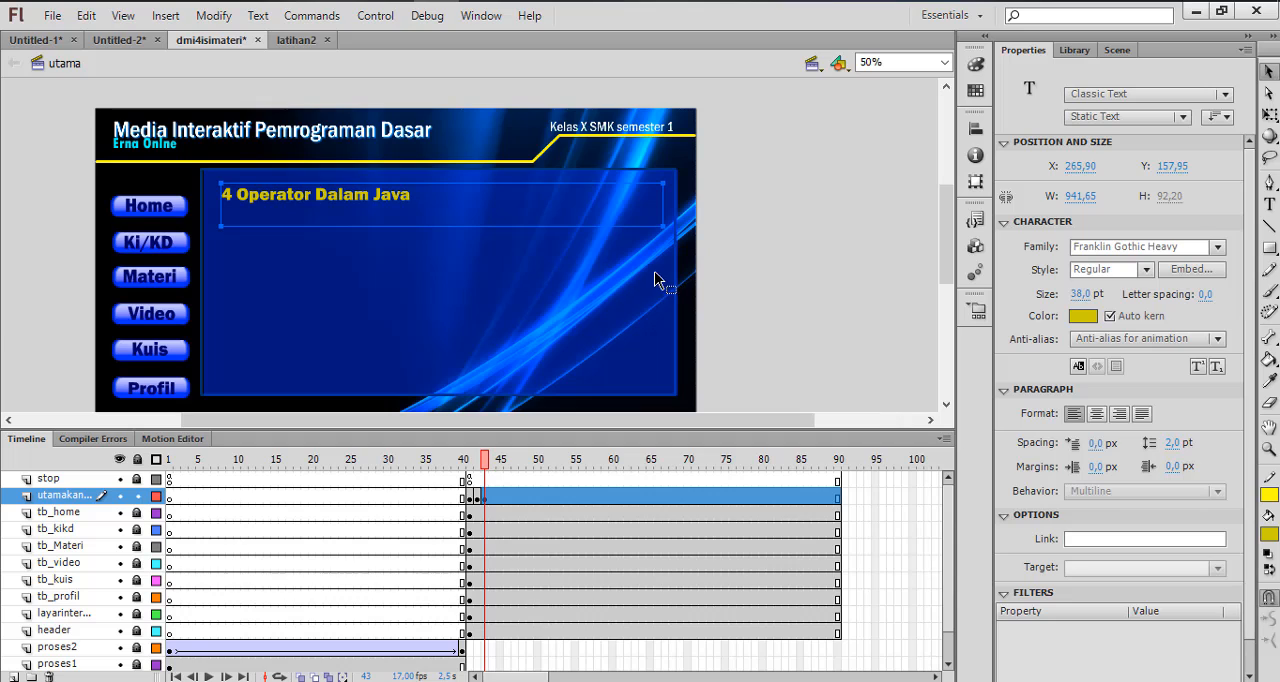
pyautogui.click(1085, 316)
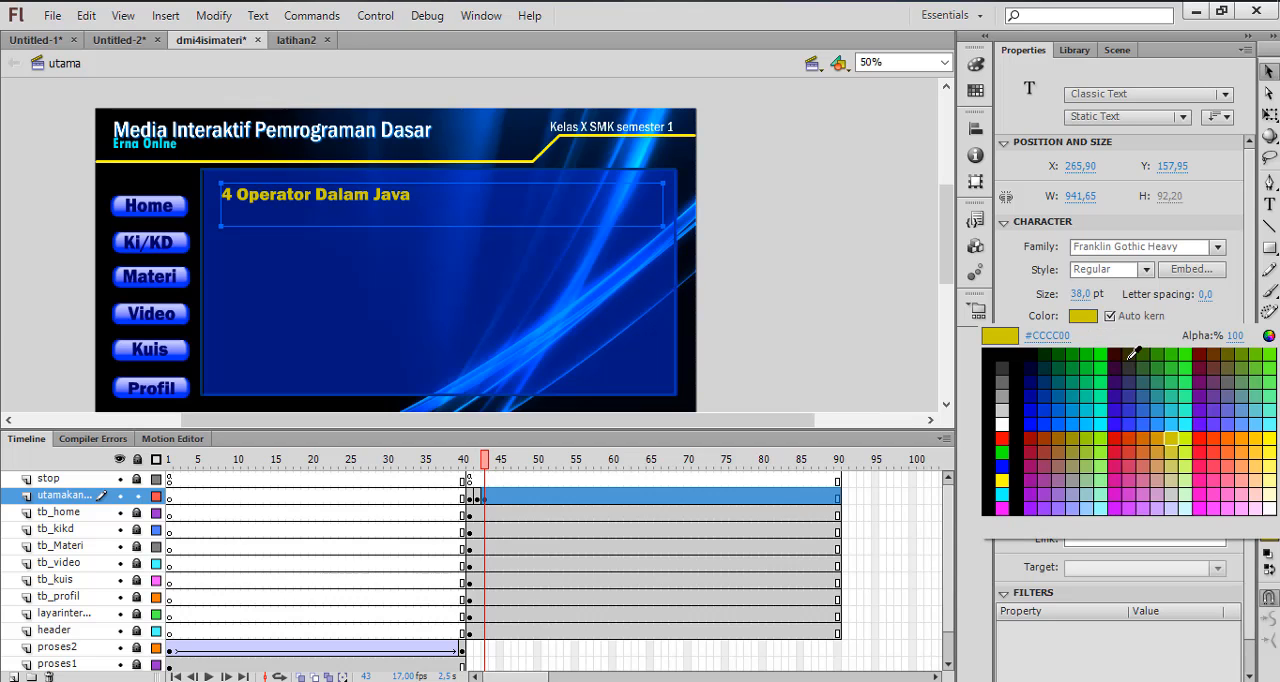
pyautogui.click(1189, 439)
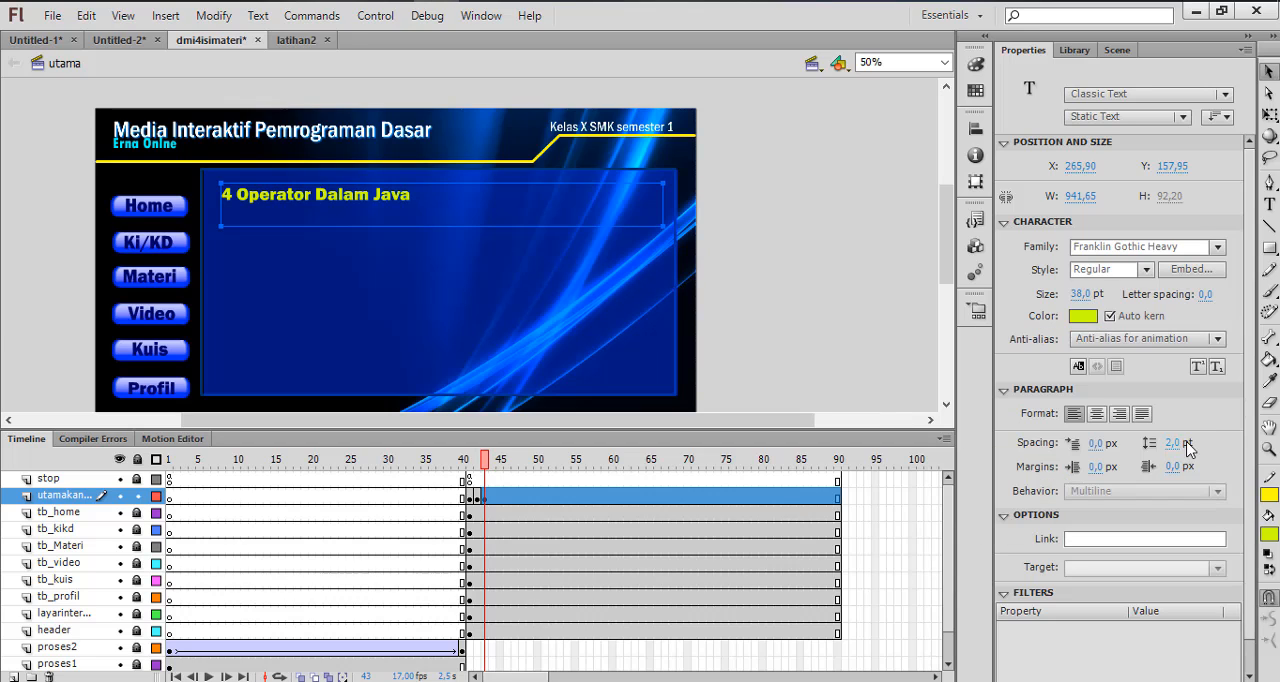
pyautogui.click(715, 233)
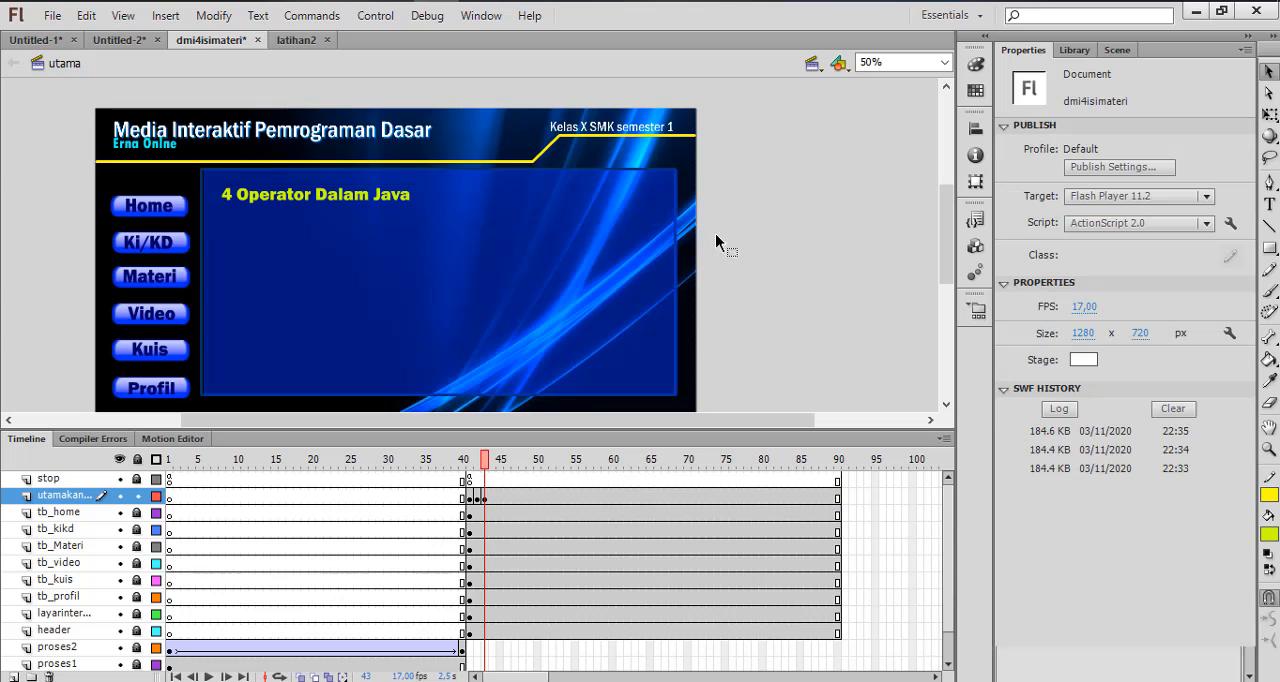
# Add a text box below the heading at about X 308, Y 257, containing the six-item operator list copied from the Word document
pyautogui.click(337, 194)
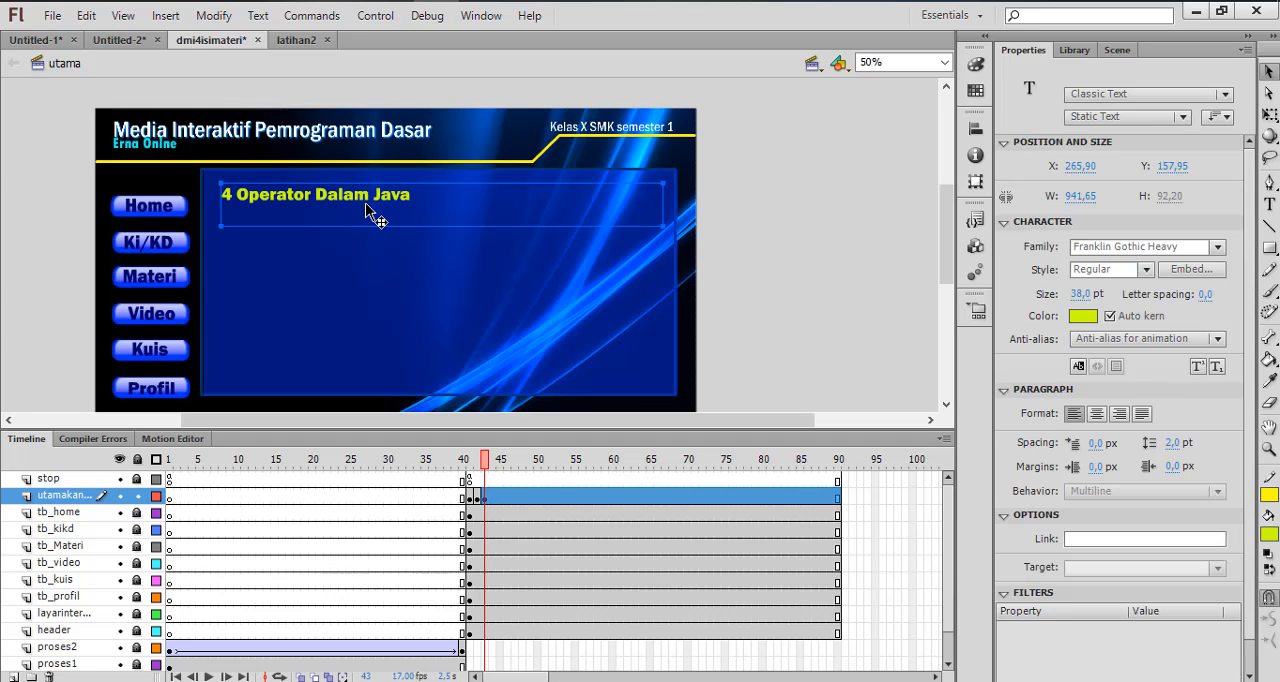
pyautogui.click(1272, 204)
pyautogui.click(273, 270)
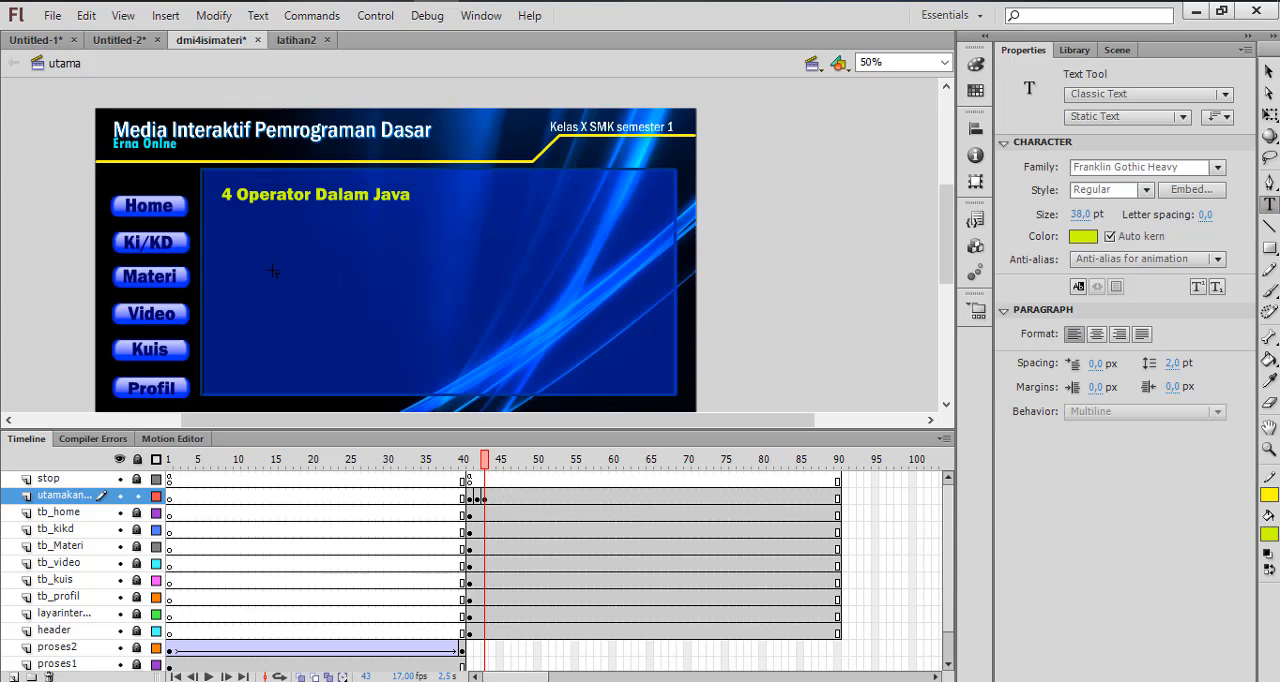
pyautogui.moveTo(288, 2)
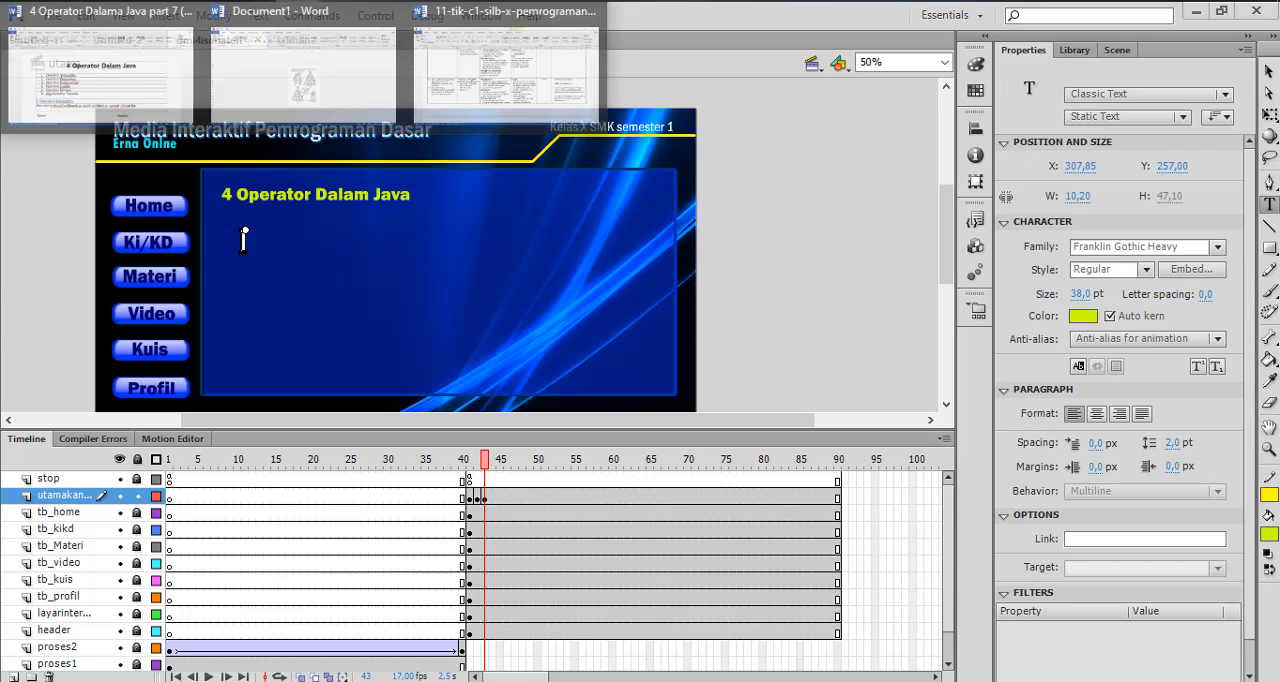
pyautogui.click(157, 67)
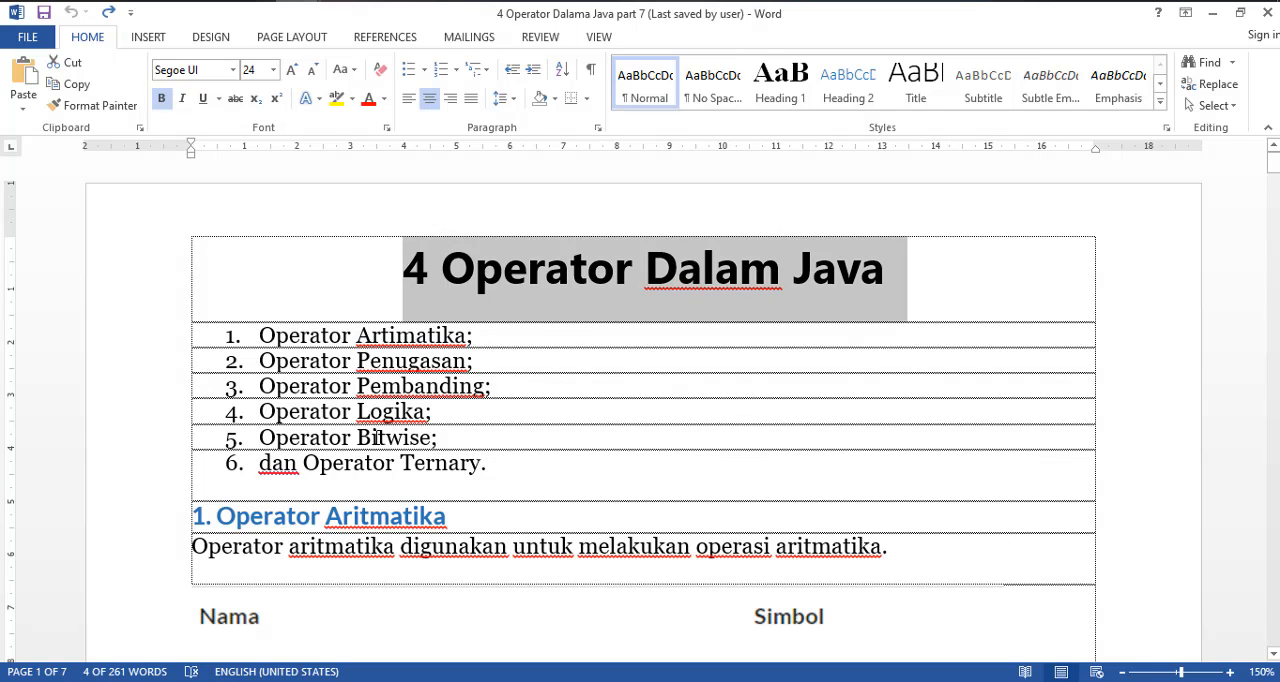
pyautogui.moveTo(484, 465); pyautogui.dragTo(260, 332)
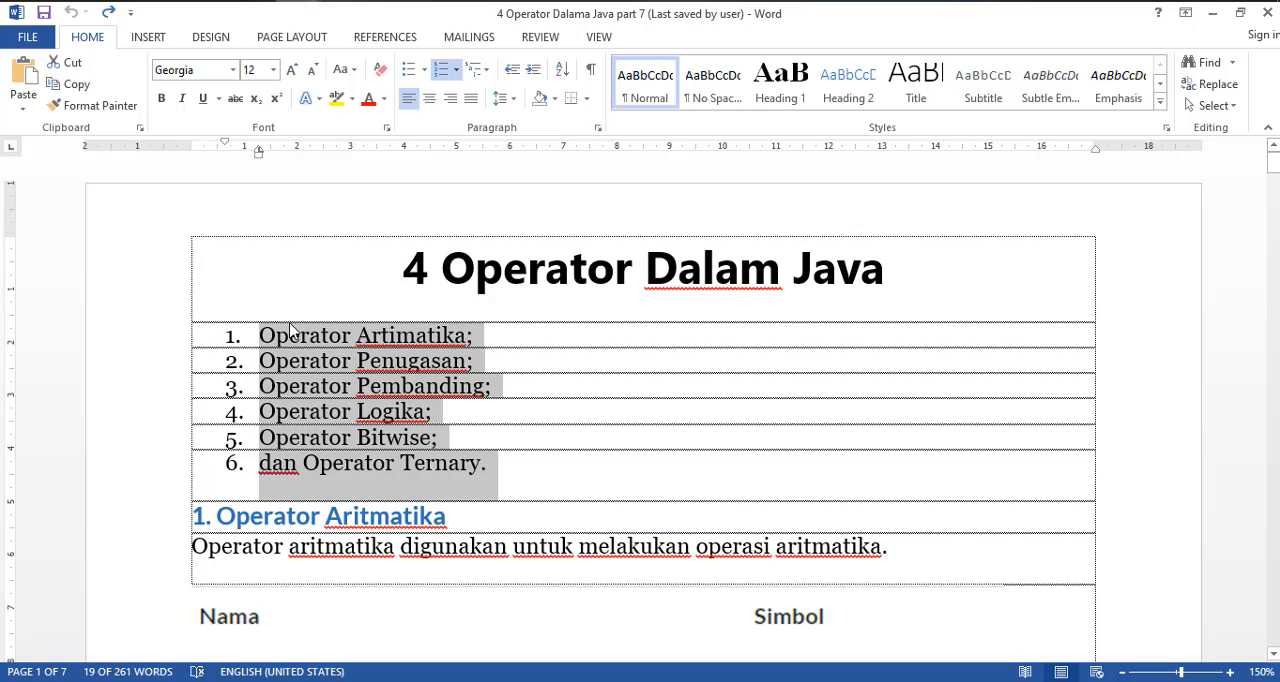
pyautogui.click(426, 1)
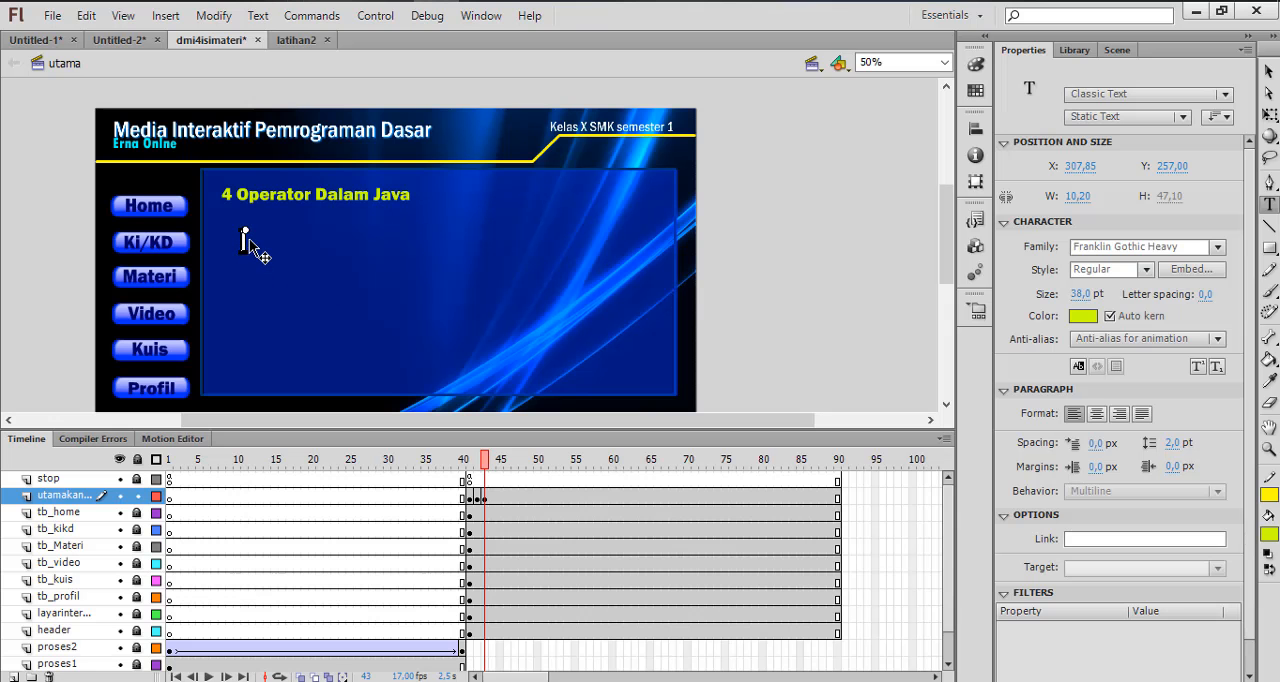
pyautogui.hotkey('ctrl', 'v')
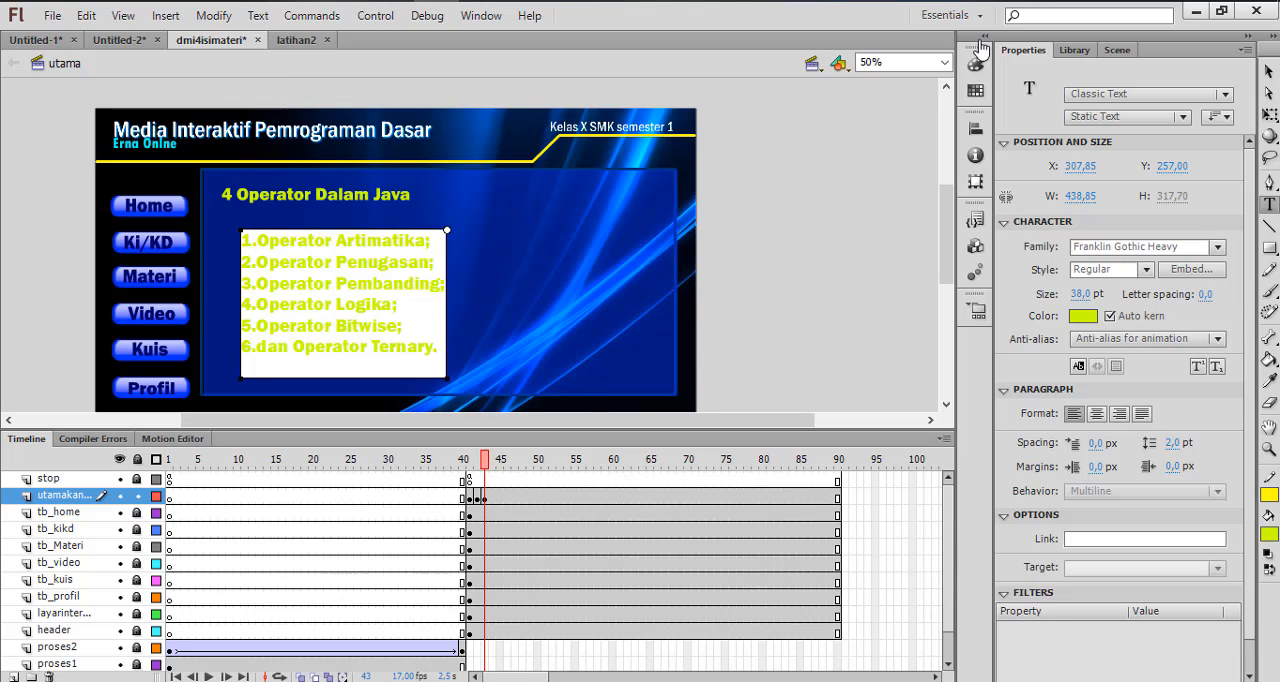
# Move the operator list closer to the heading, to about X 277, Y 226, and color it grey
pyautogui.click(1085, 316)
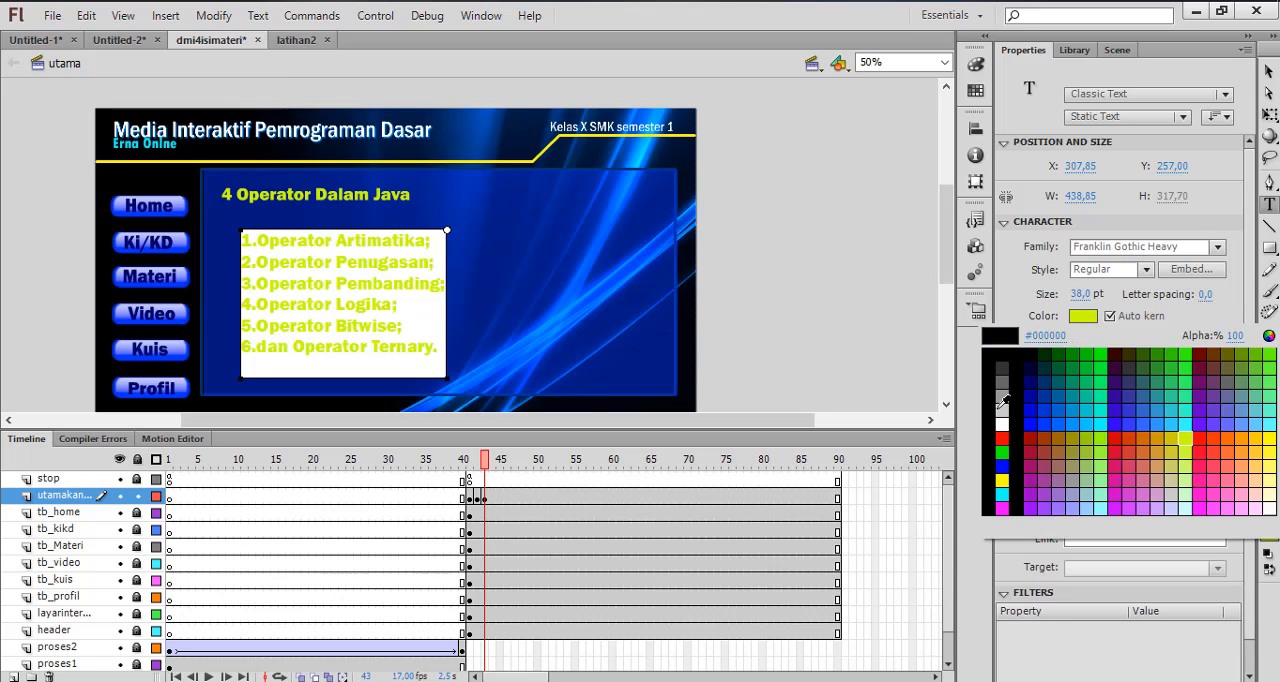
pyautogui.click(1002, 410)
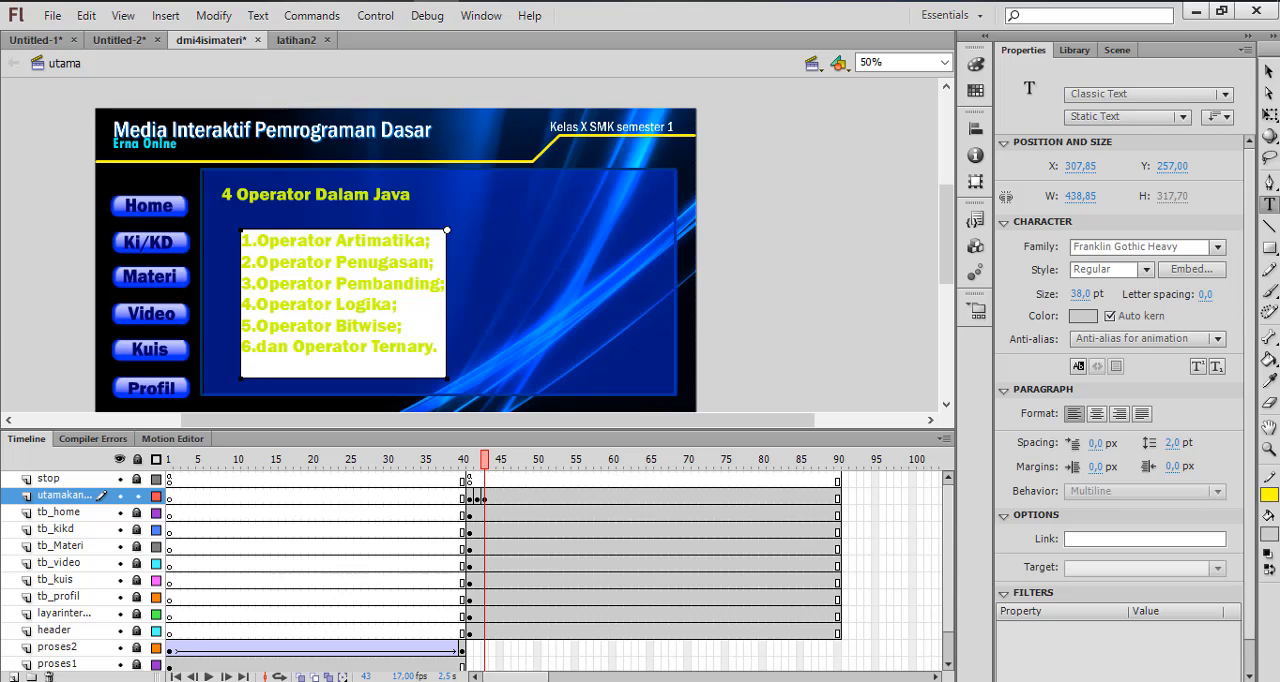
pyautogui.click(1268, 72)
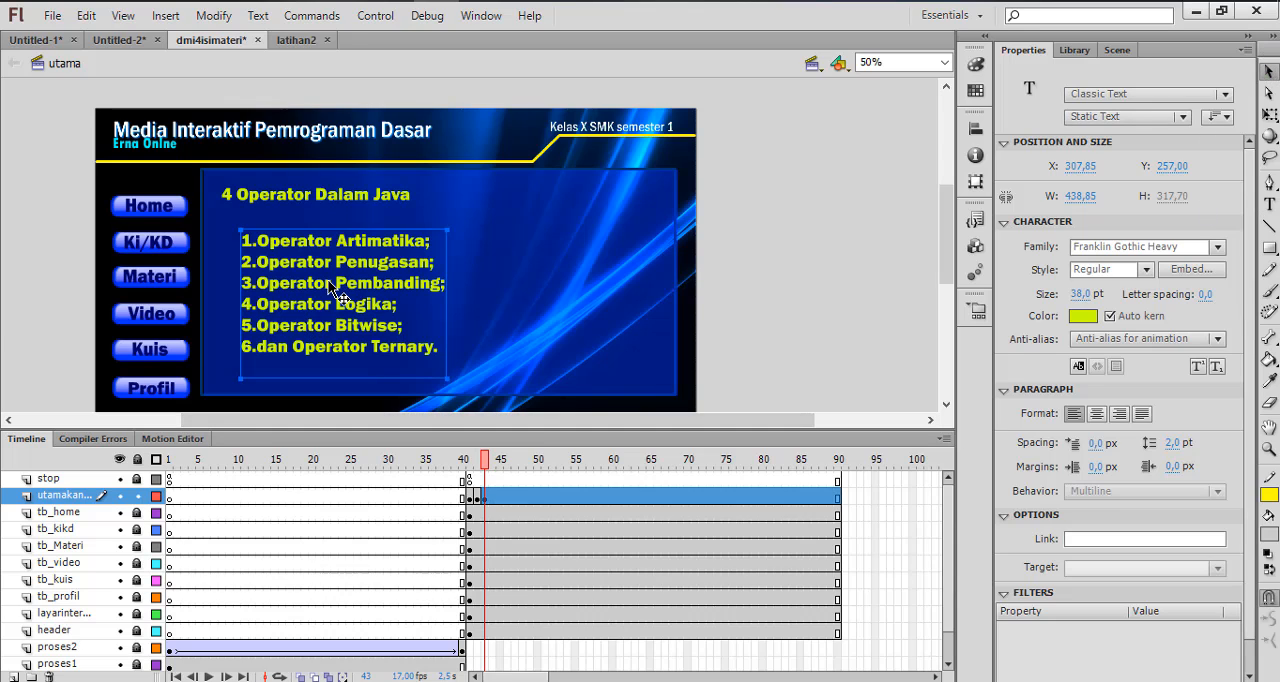
pyautogui.moveTo(335, 287); pyautogui.dragTo(321, 273)
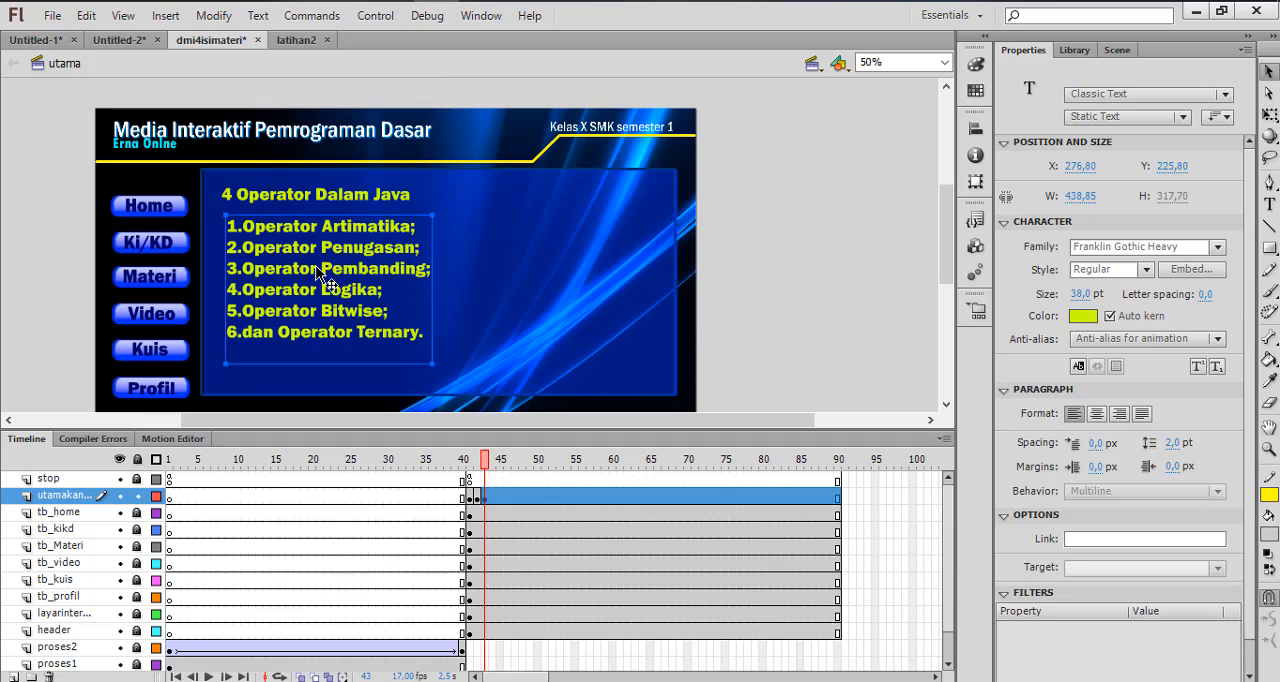
pyautogui.click(1090, 318)
pyautogui.click(1009, 394)
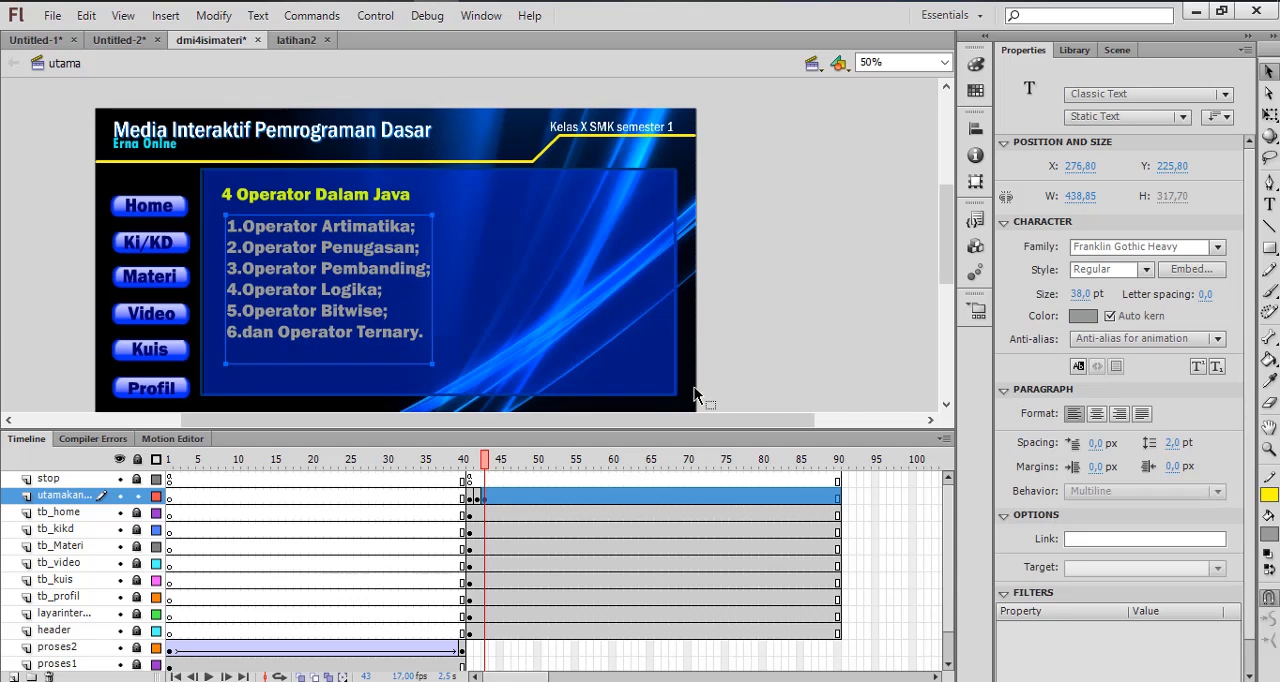
pyautogui.click(766, 297)
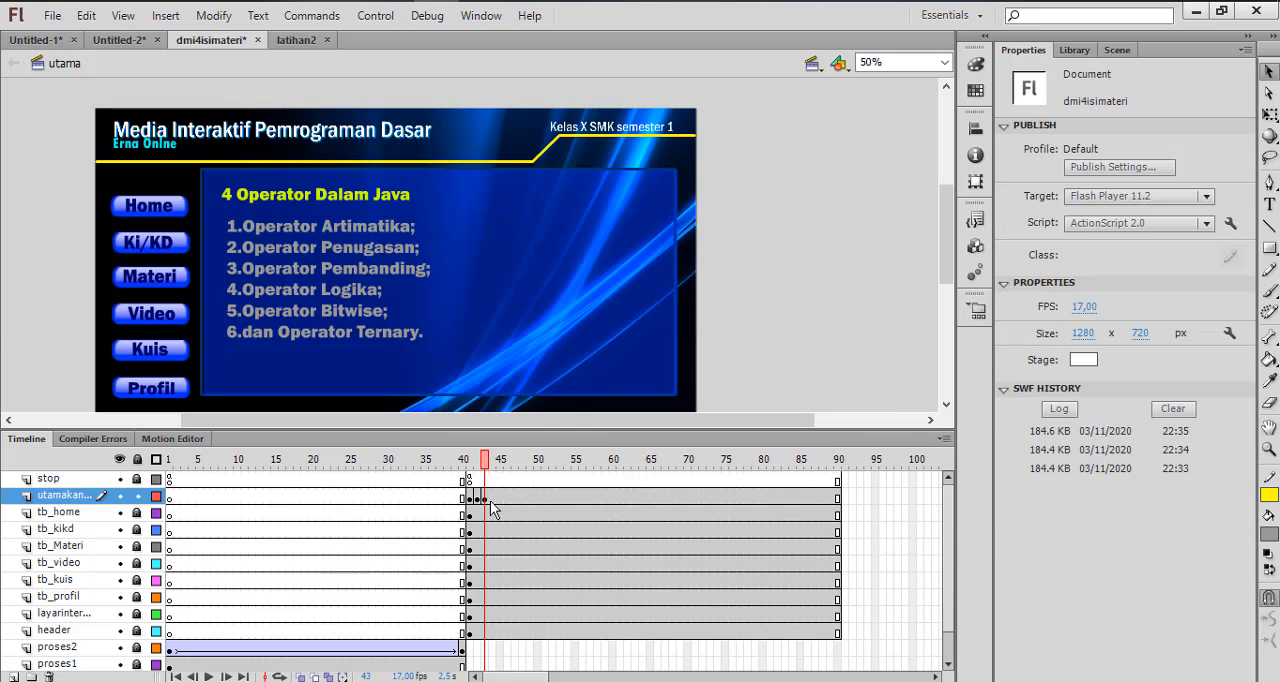
# Insert a keyframe at frame 44 of the utamakanan layer
pyautogui.click(485, 497)
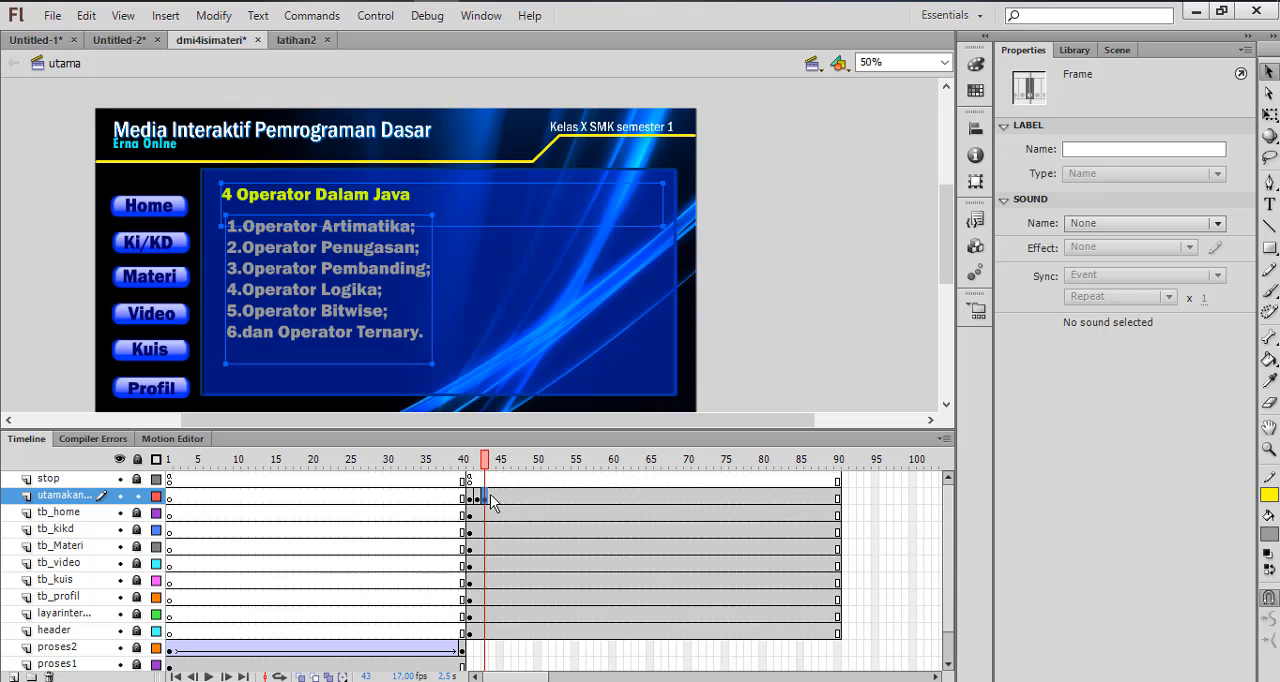
pyautogui.click(490, 494)
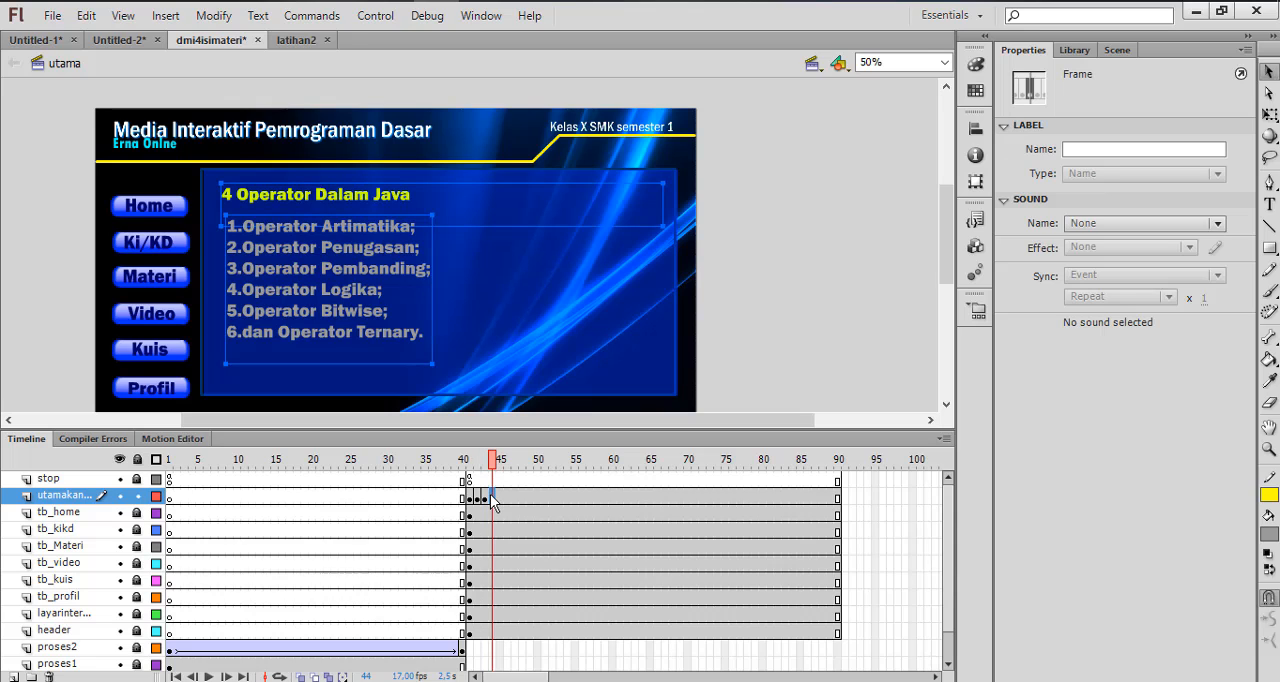
pyautogui.rightClick(493, 502)
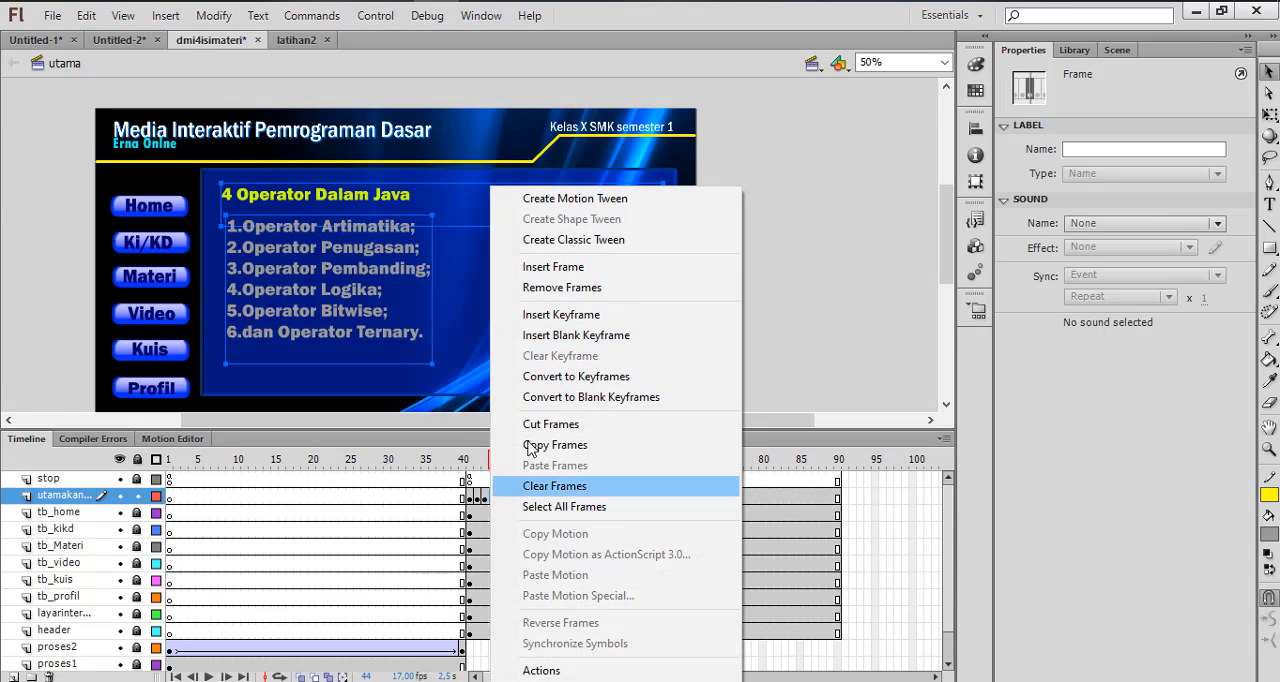
pyautogui.click(561, 315)
pyautogui.click(810, 284)
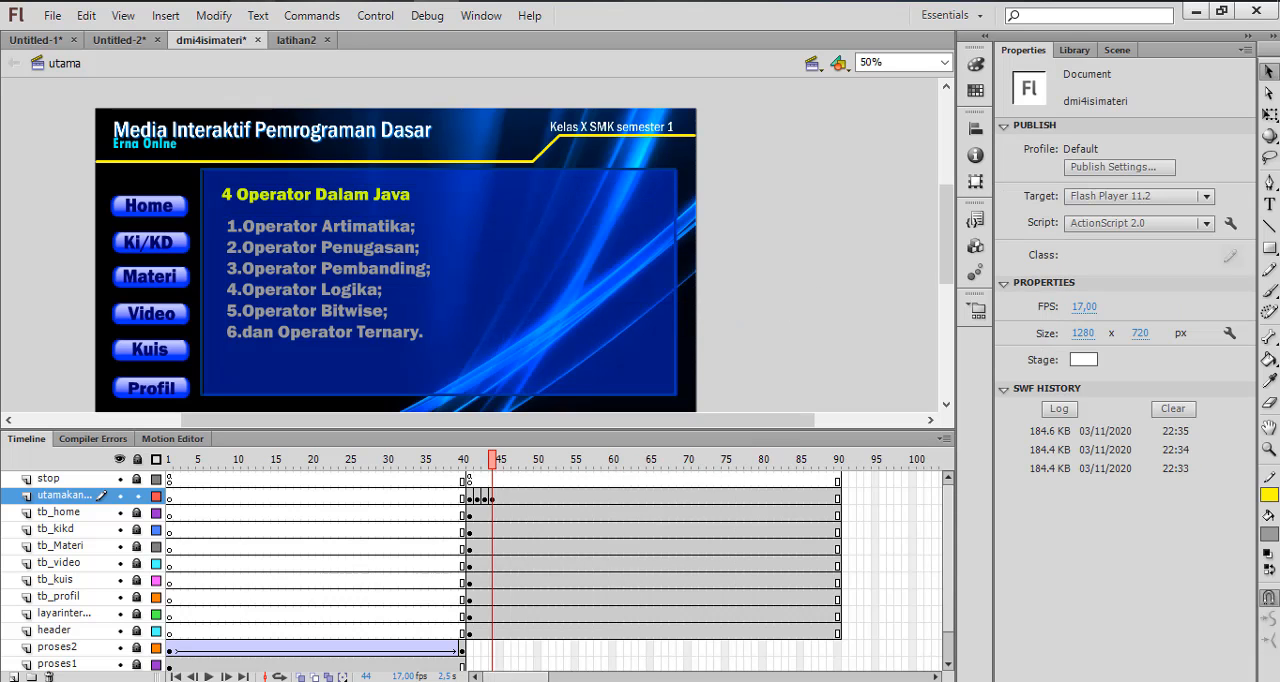
# Switch to the Word document 4 Operator Dalama Java part 7 and copy its section heading "1. Operator Aritmatika"
pyautogui.moveTo(303, 12)
pyautogui.click(120, 108)
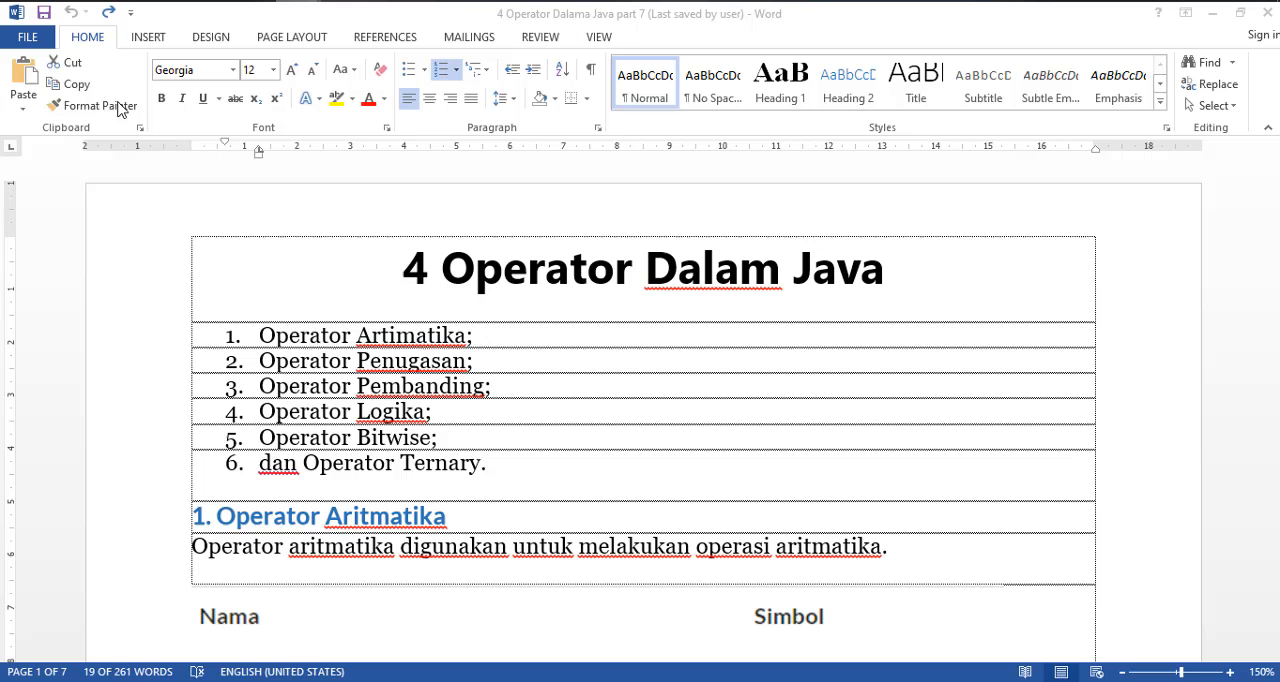
pyautogui.scroll(-4, 400, 420)
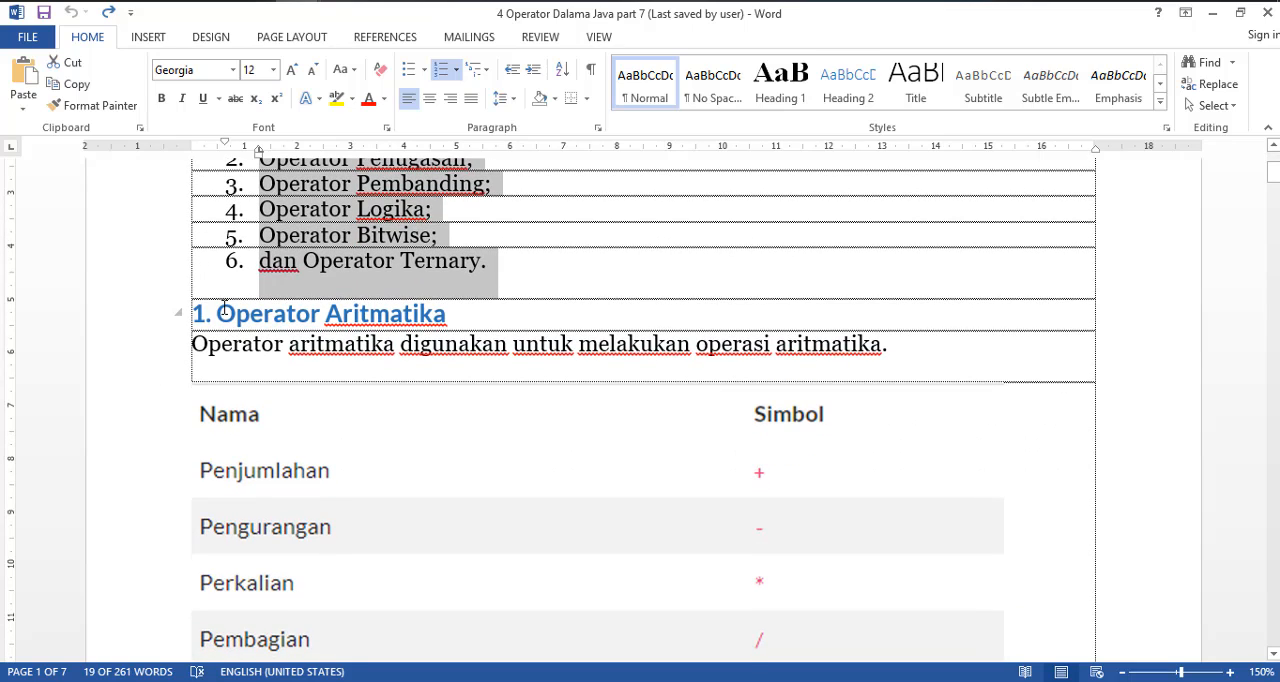
pyautogui.click(224, 308)
pyautogui.moveTo(470, 318); pyautogui.dragTo(177, 314)
pyautogui.hotkey('ctrl', 'c')
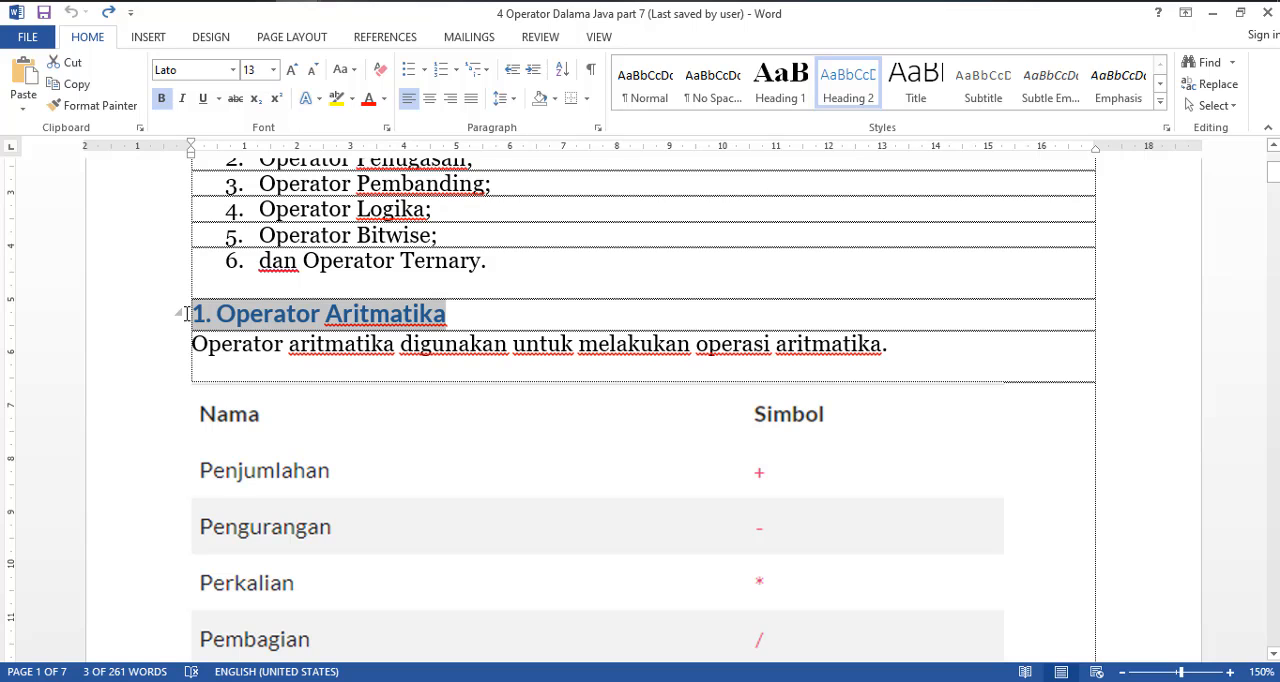
# Switch back to Flash and replace the heading on frame 44 of the utamakanan layer with the copied "1. Operator Aritmatika"
pyautogui.click(458, 2)
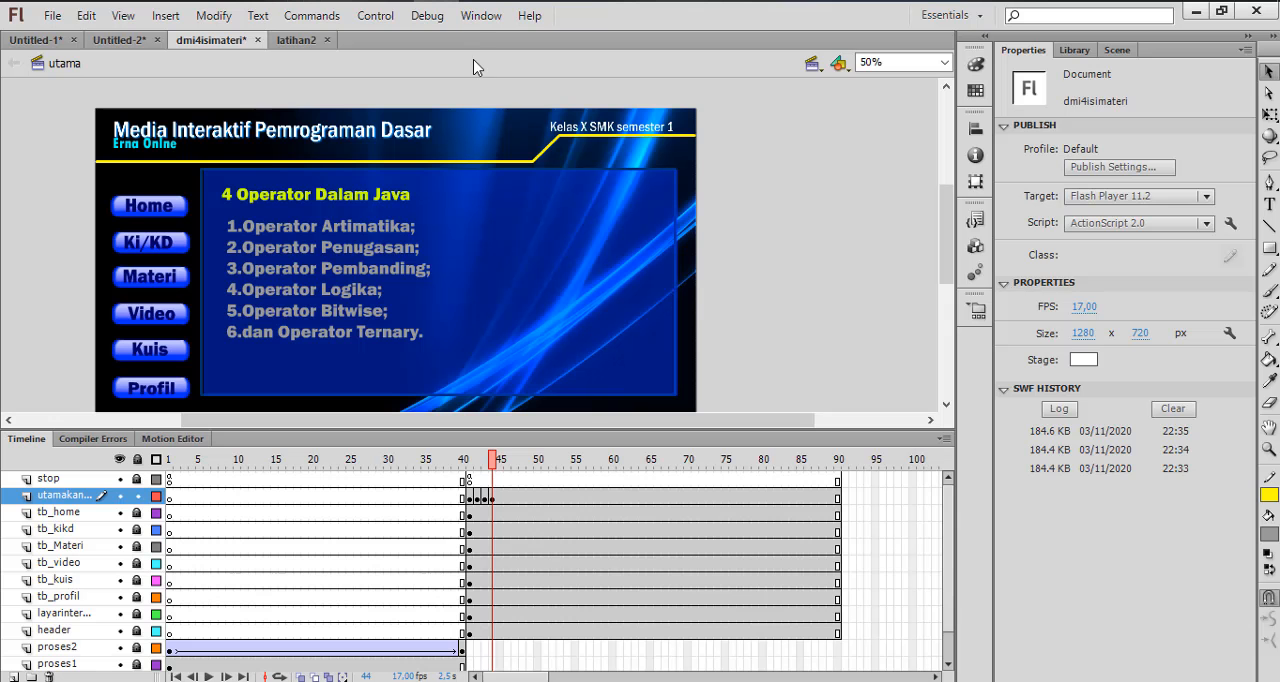
pyautogui.click(484, 498)
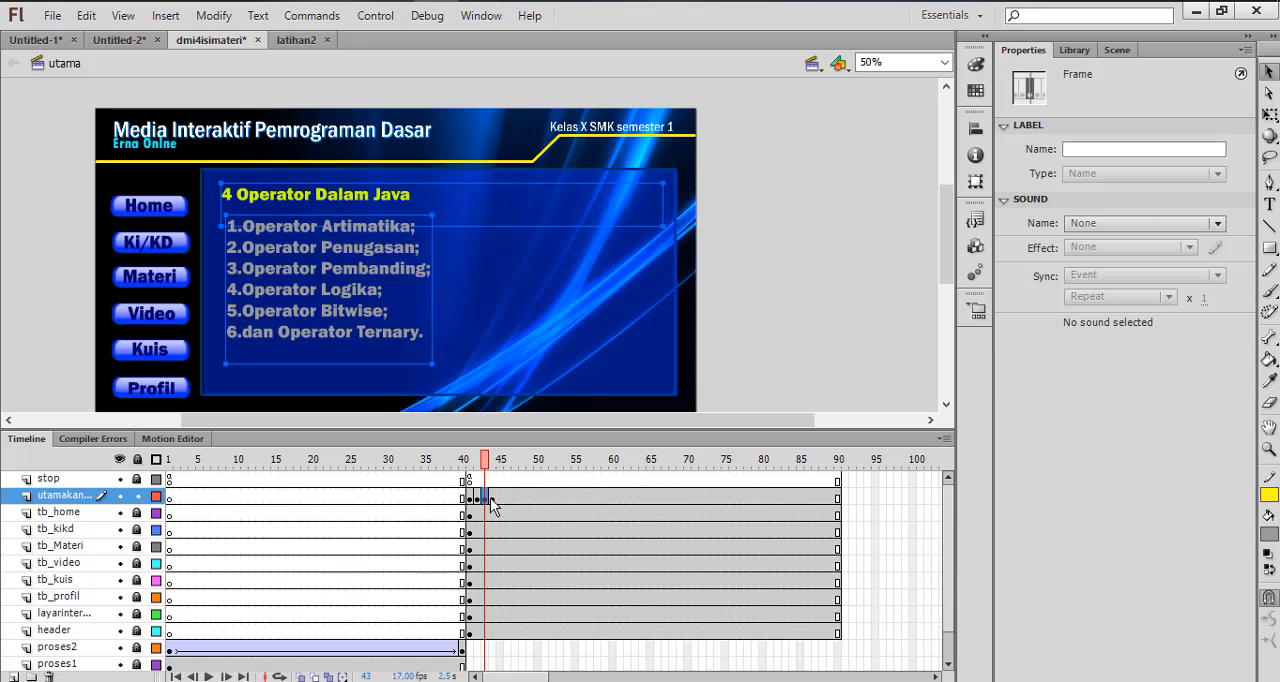
pyautogui.click(491, 498)
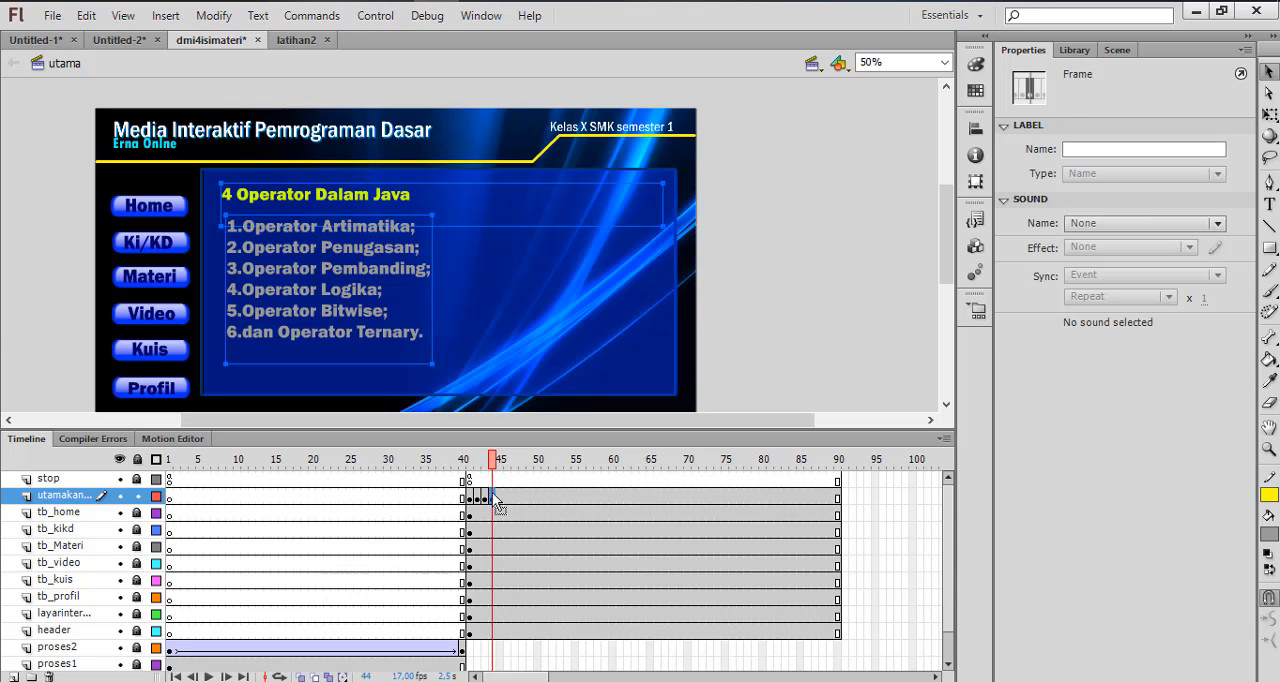
pyautogui.doubleClick(397, 205)
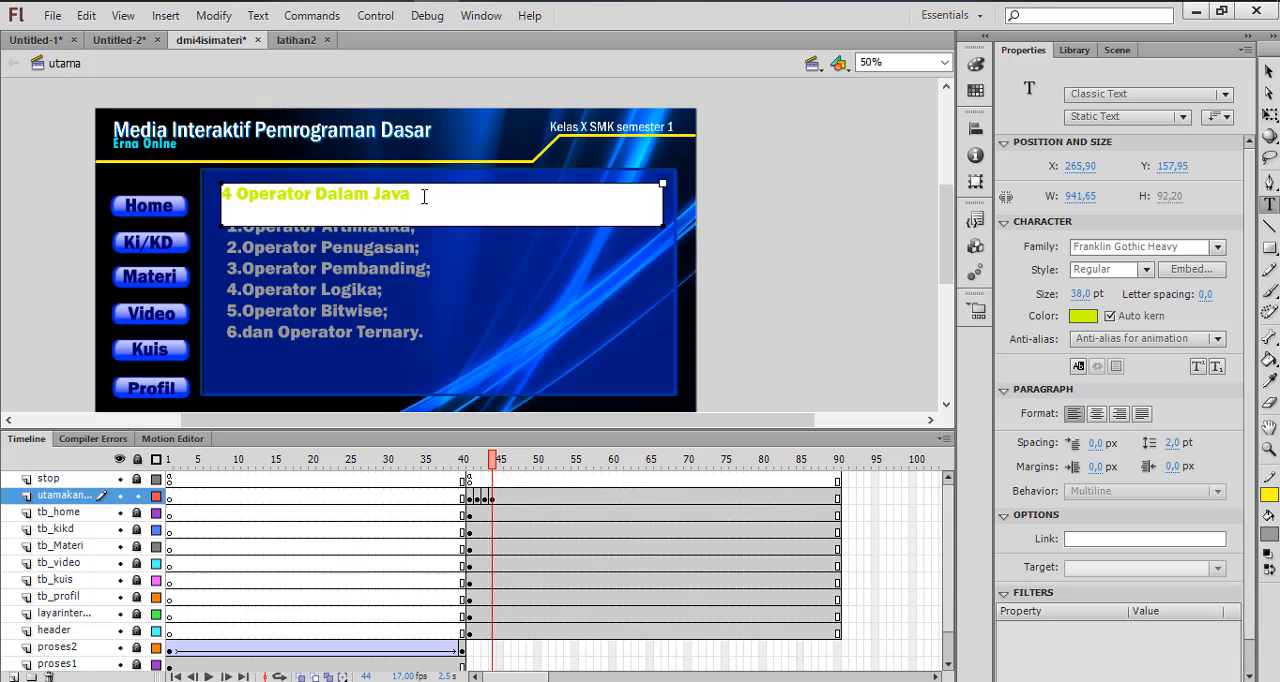
pyautogui.hotkey('ctrl', 'a')
pyautogui.hotkey('ctrl', 'v')
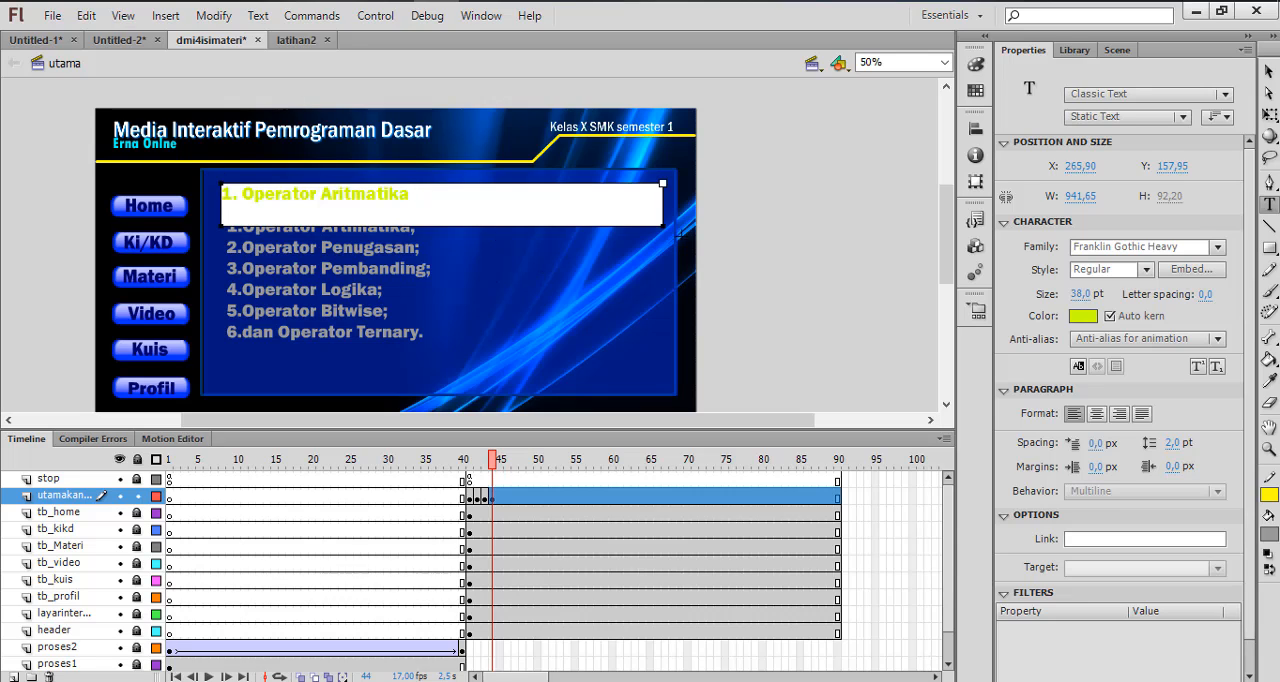
pyautogui.click(1268, 72)
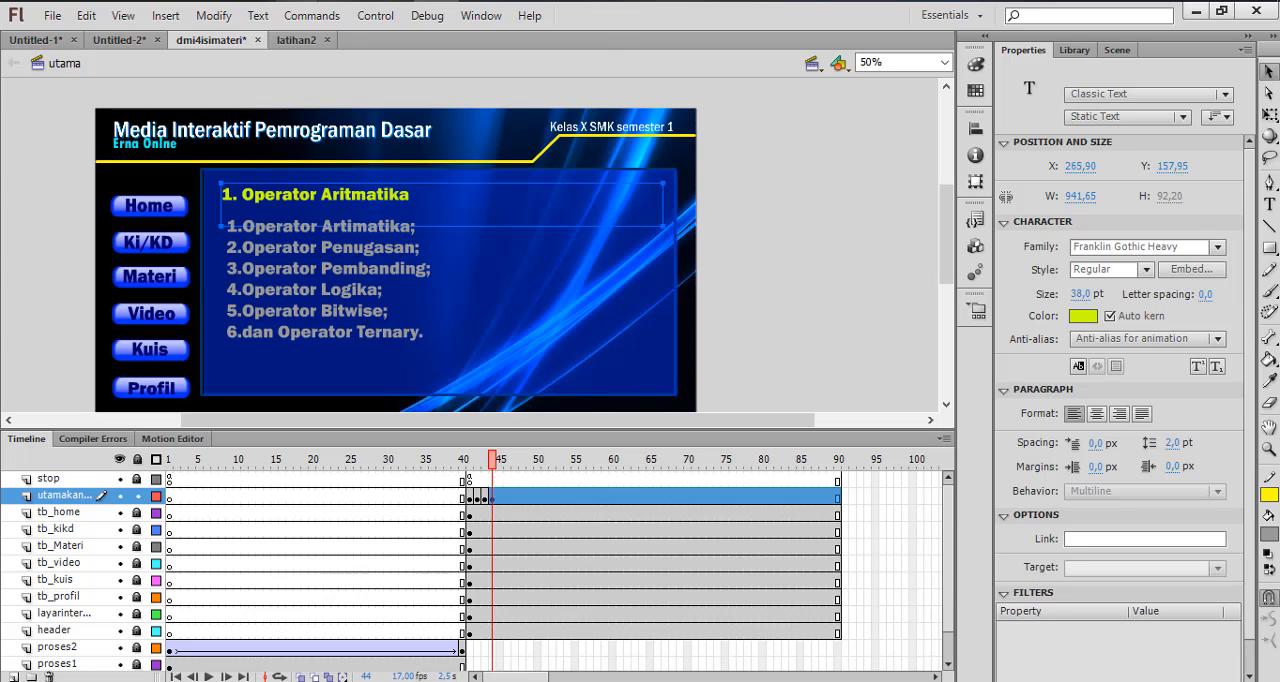
# Switch to the Word document 4 Operator Dalama Java part 7 and copy the sentence "Operator aritmatika digunakan untuk melakukan operasi aritmatika."
pyautogui.moveTo(296, 1)
pyautogui.click(120, 92)
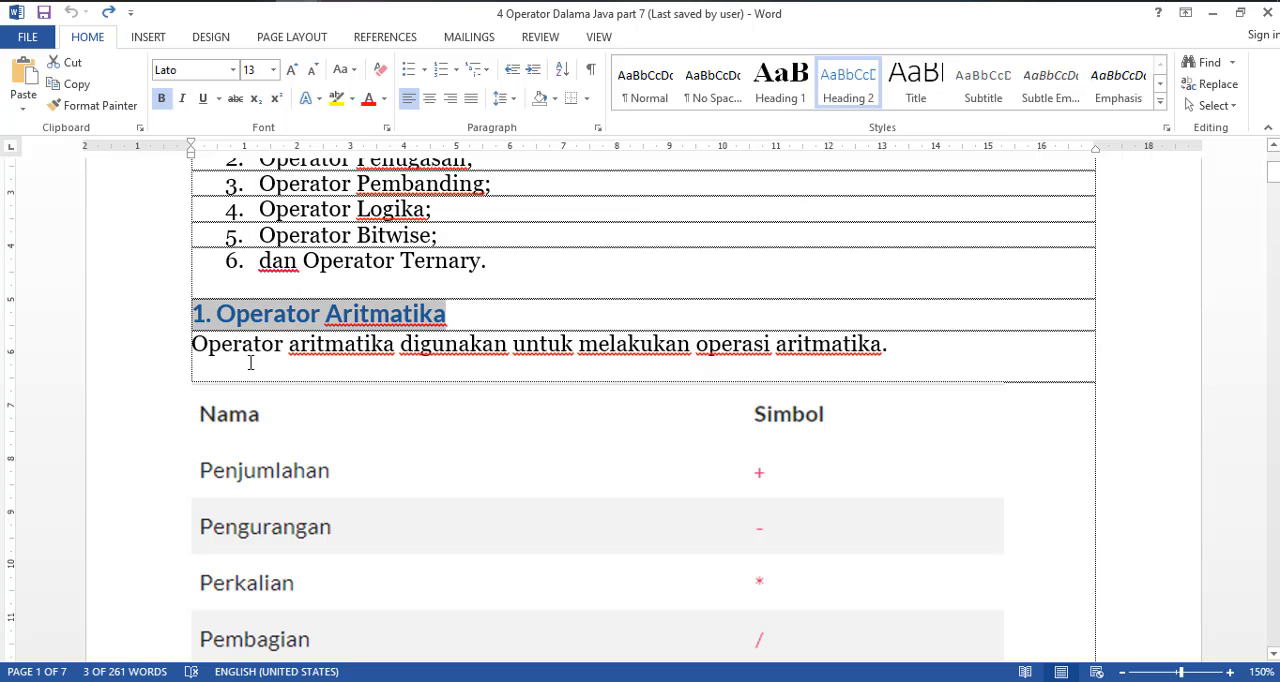
pyautogui.moveTo(190, 345); pyautogui.dragTo(937, 371)
pyautogui.hotkey('ctrl', 'c')
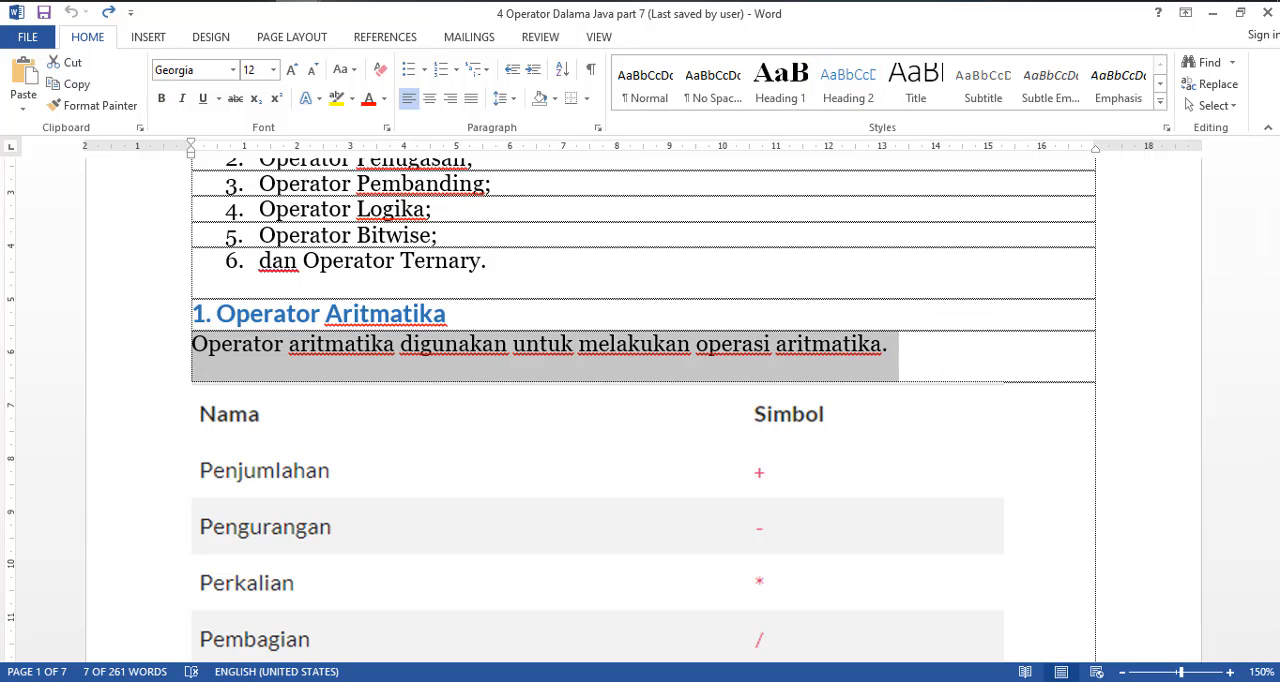
# Switch back to Flash and replace the six-item operator list on frame 44 with the copied arithmetic operator sentence
pyautogui.click(447, 8)
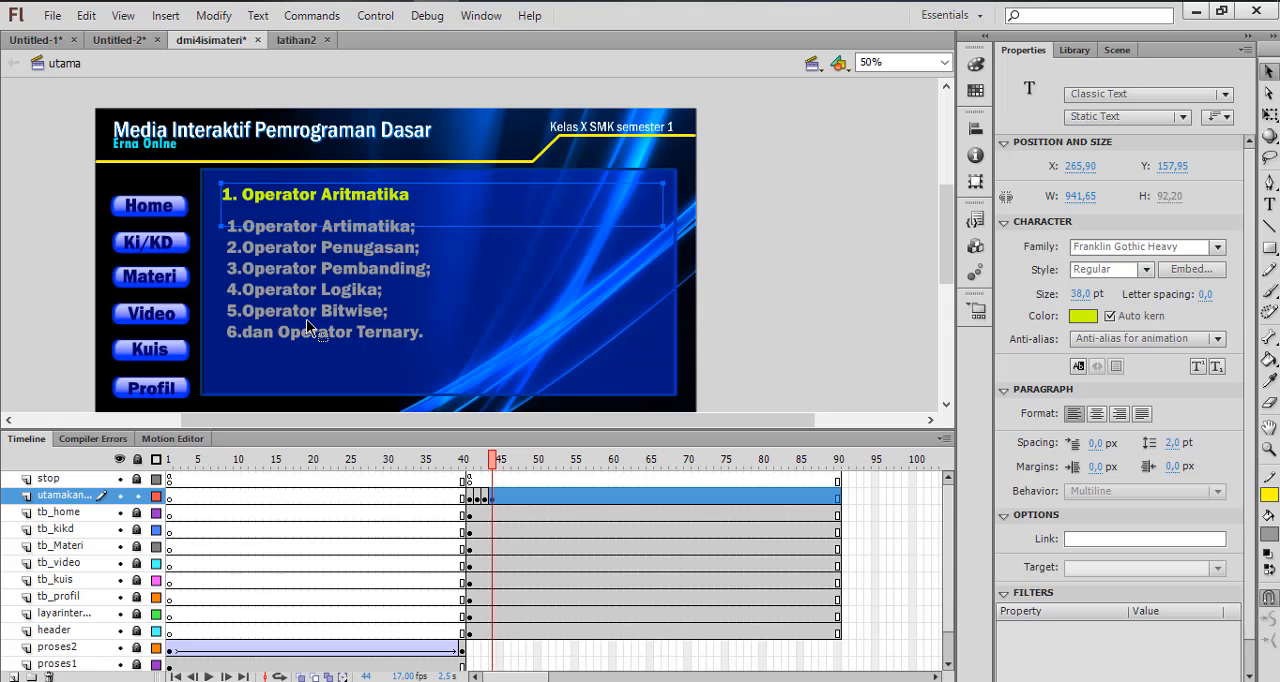
pyautogui.doubleClick(259, 248)
pyautogui.moveTo(240, 226); pyautogui.dragTo(470, 383)
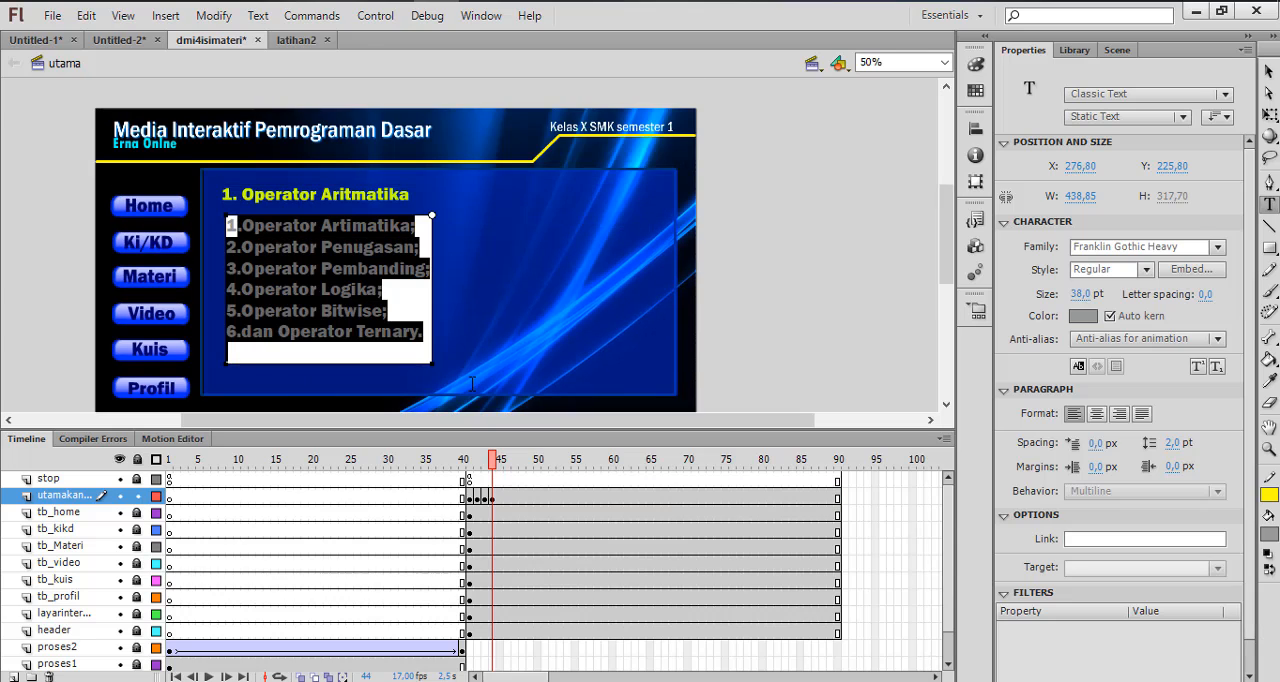
pyautogui.hotkey('ctrl', 'a')
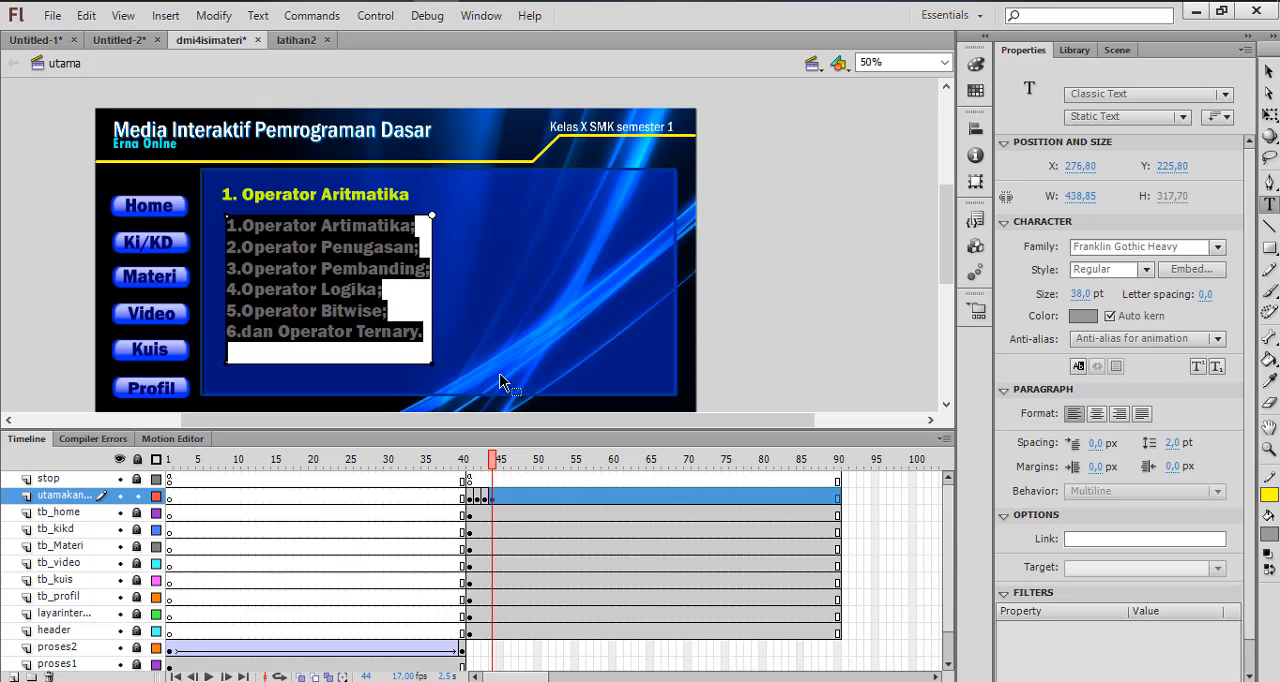
pyautogui.hotkey('ctrl', 'v')
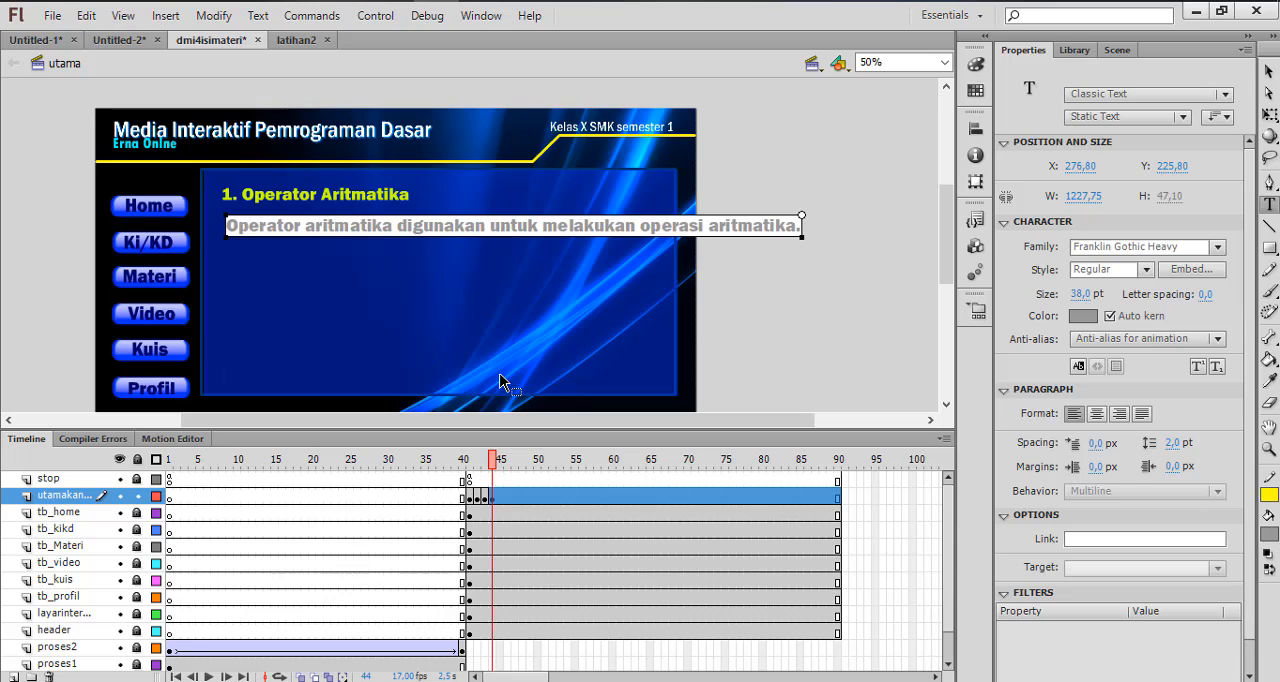
# Narrow the arithmetic description text box to about 935 px so it fits inside the blue panel, and color the text white
pyautogui.click(1268, 72)
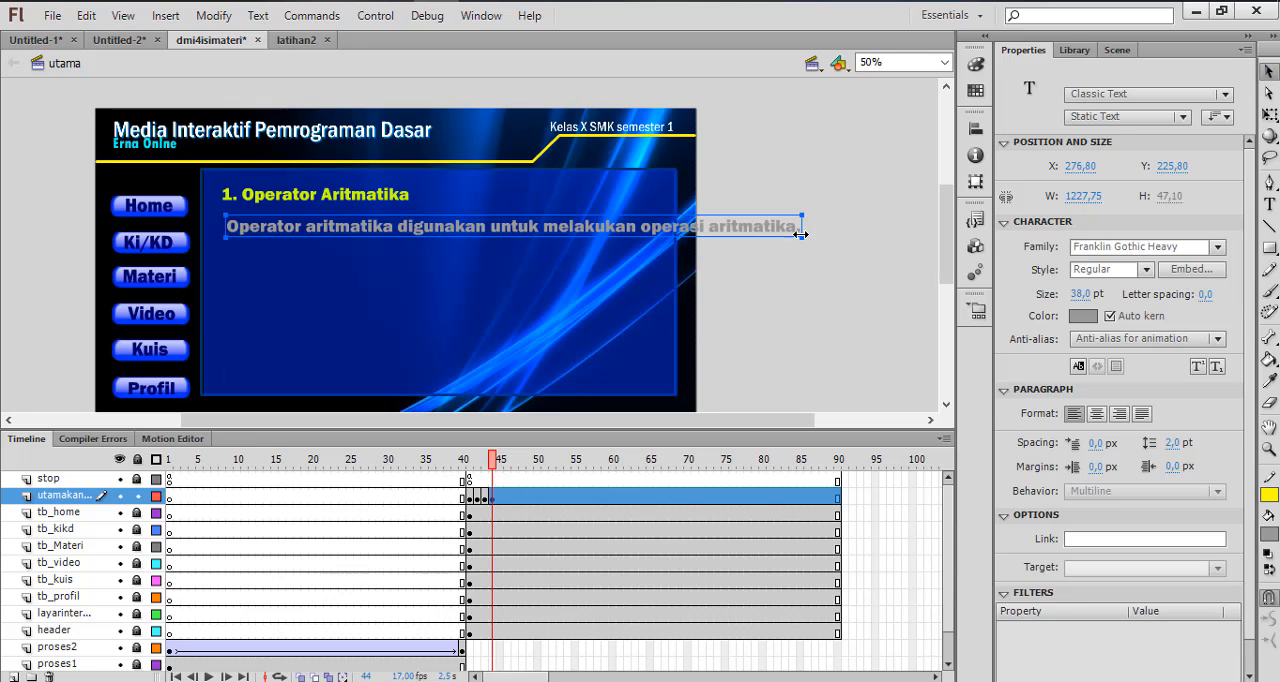
pyautogui.moveTo(745, 231); pyautogui.dragTo(665, 206)
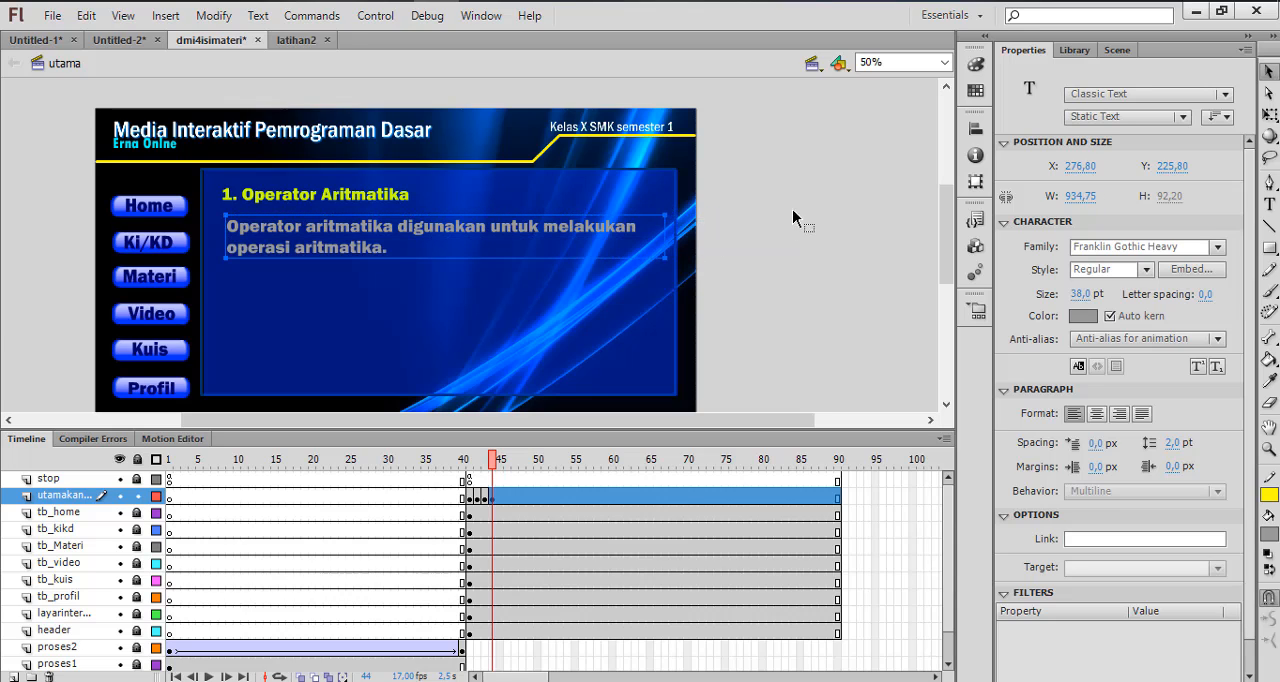
pyautogui.click(1080, 316)
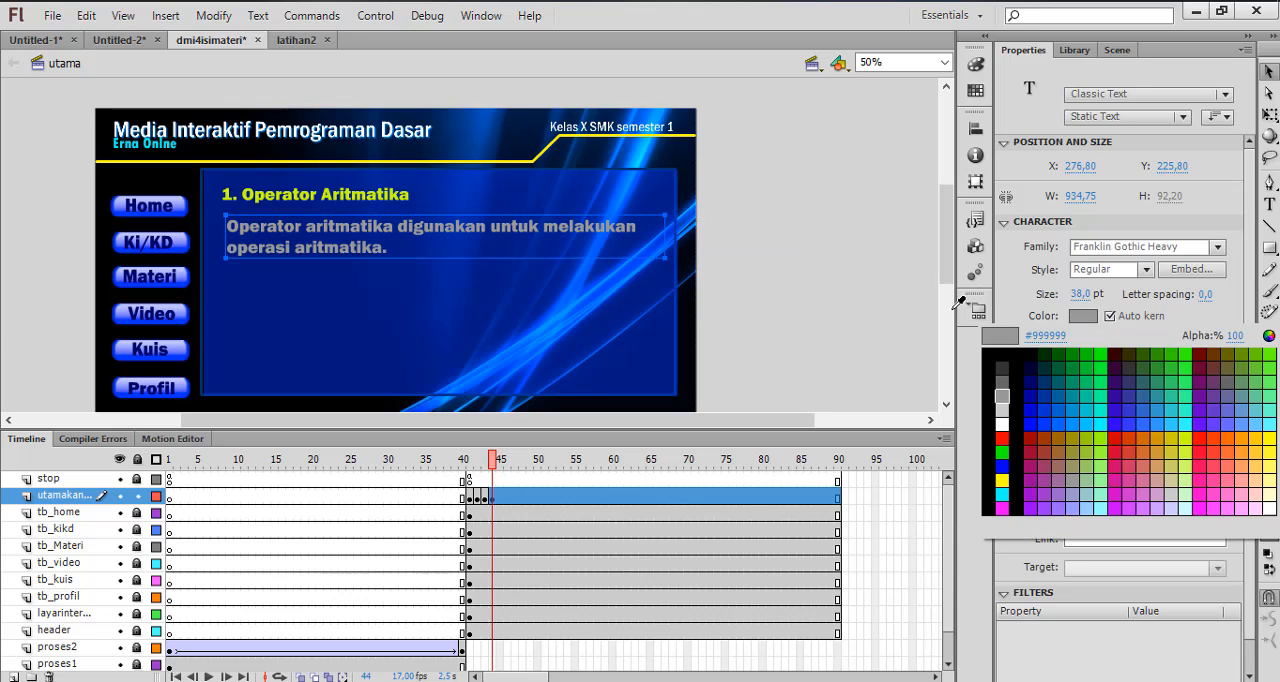
pyautogui.click(1002, 423)
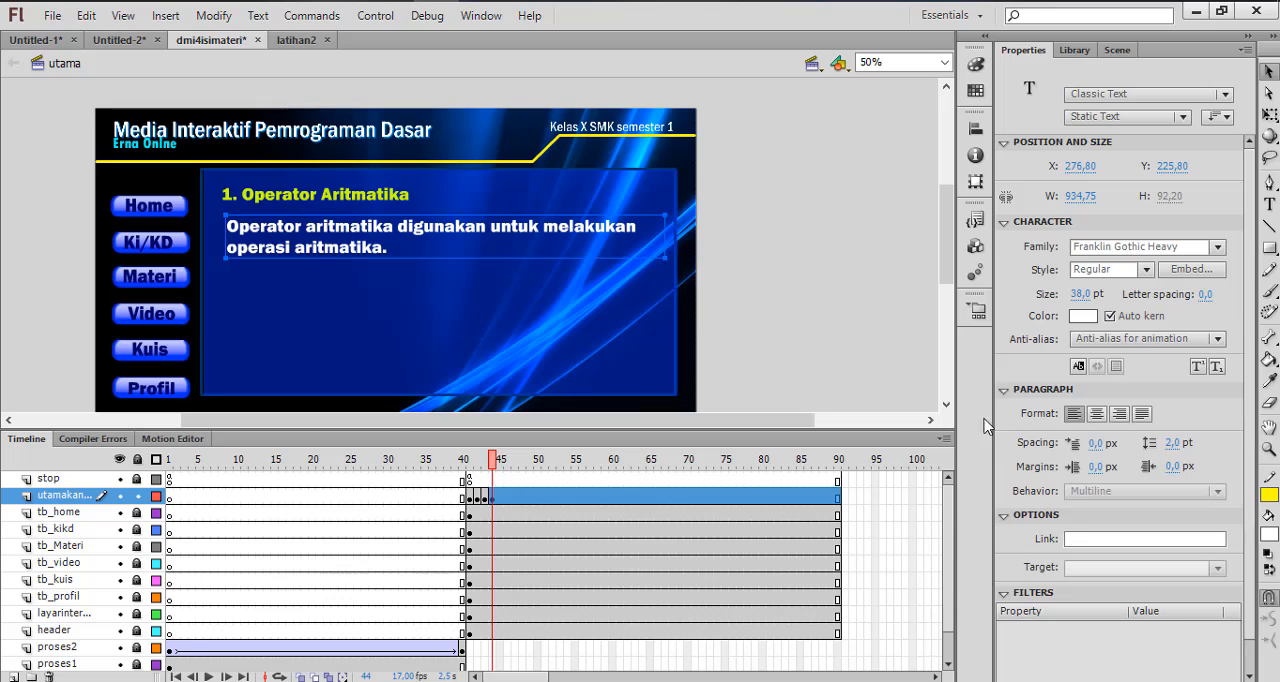
# Narrow the description text box slightly to about 915 px and set its font size to 35 pt
pyautogui.hotkey('ctrl', 's')
pyautogui.click(1080, 294)
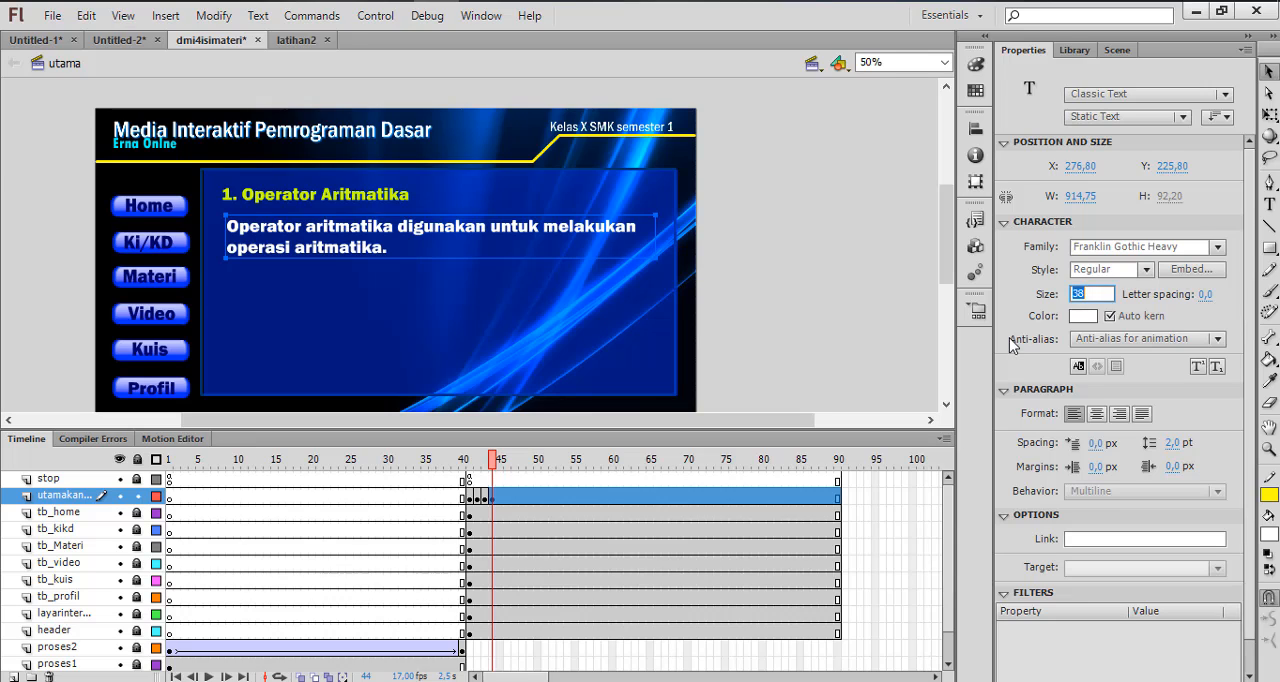
pyautogui.write('35')
pyautogui.press('Return')
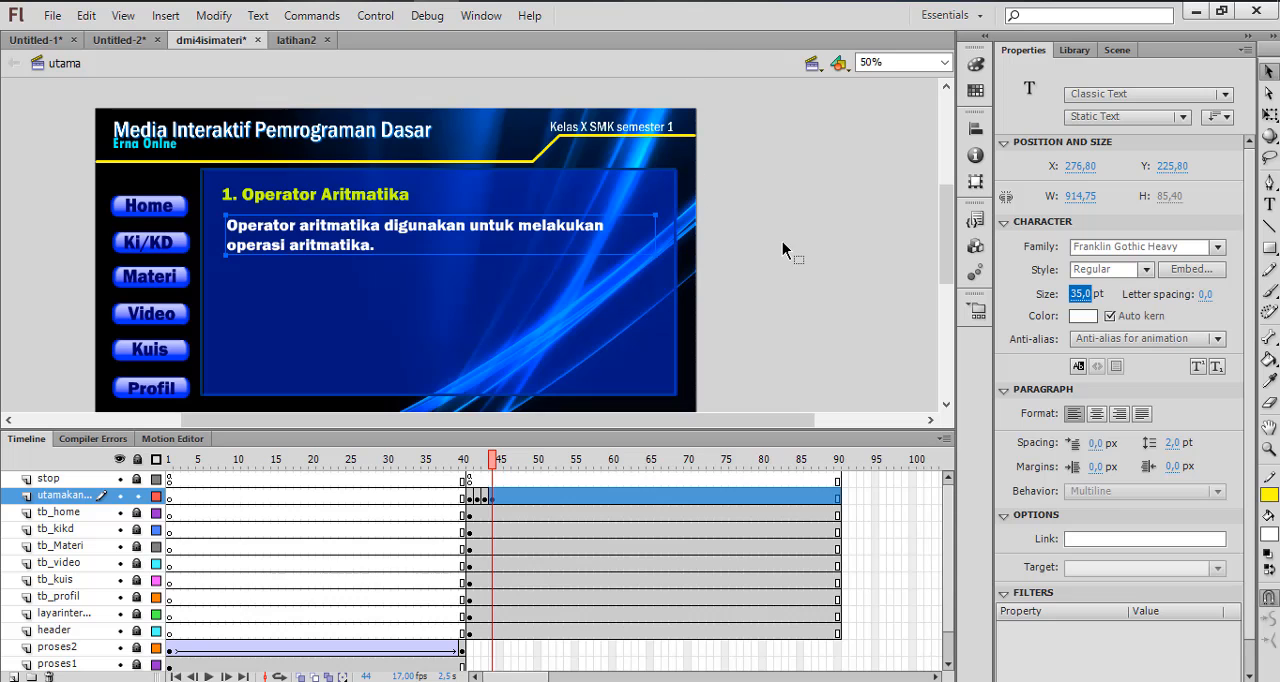
# Copy the Nama/Simbol arithmetic operator table picture from the Word document and paste it onto frame 44 in Flash
pyautogui.hotkey('alt', 'Tab')
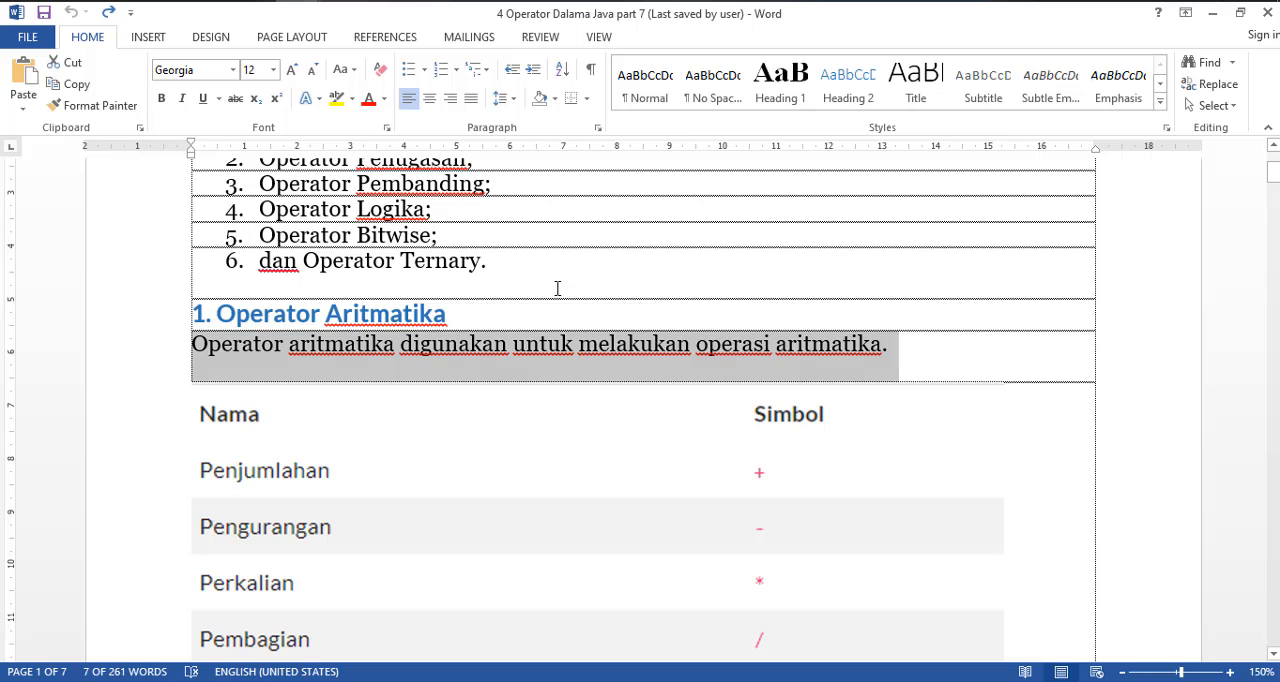
pyautogui.click(263, 426)
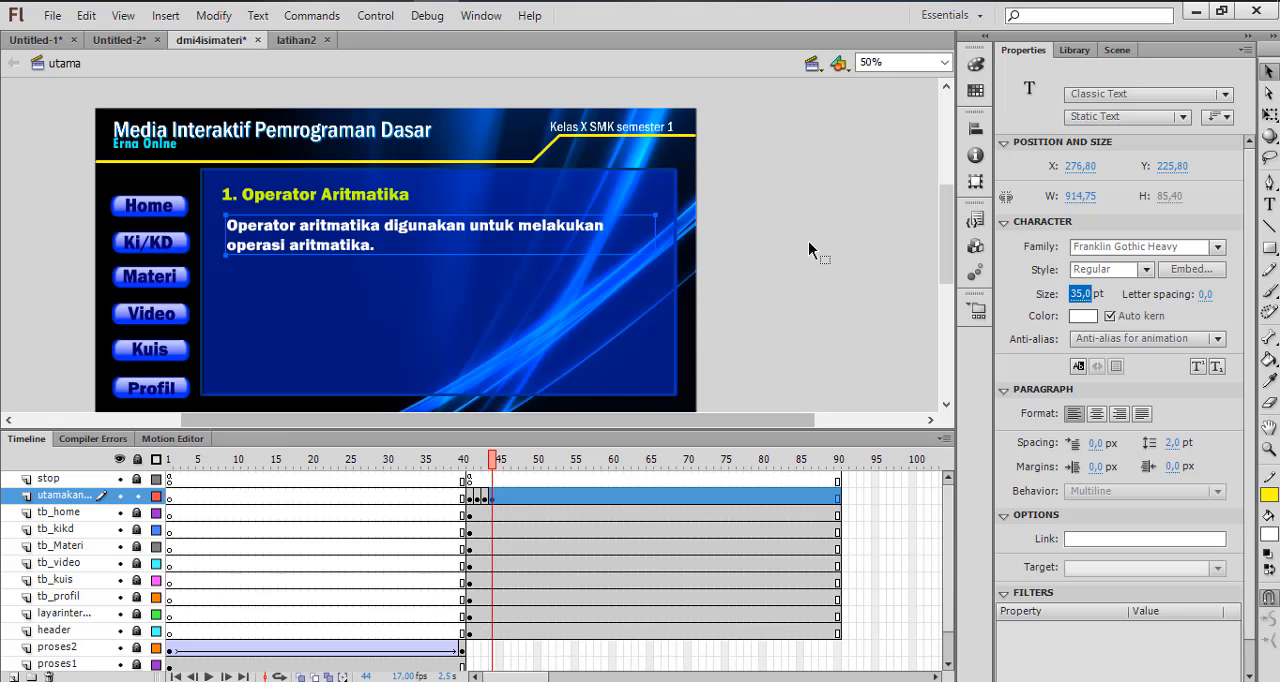
pyautogui.click(808, 241)
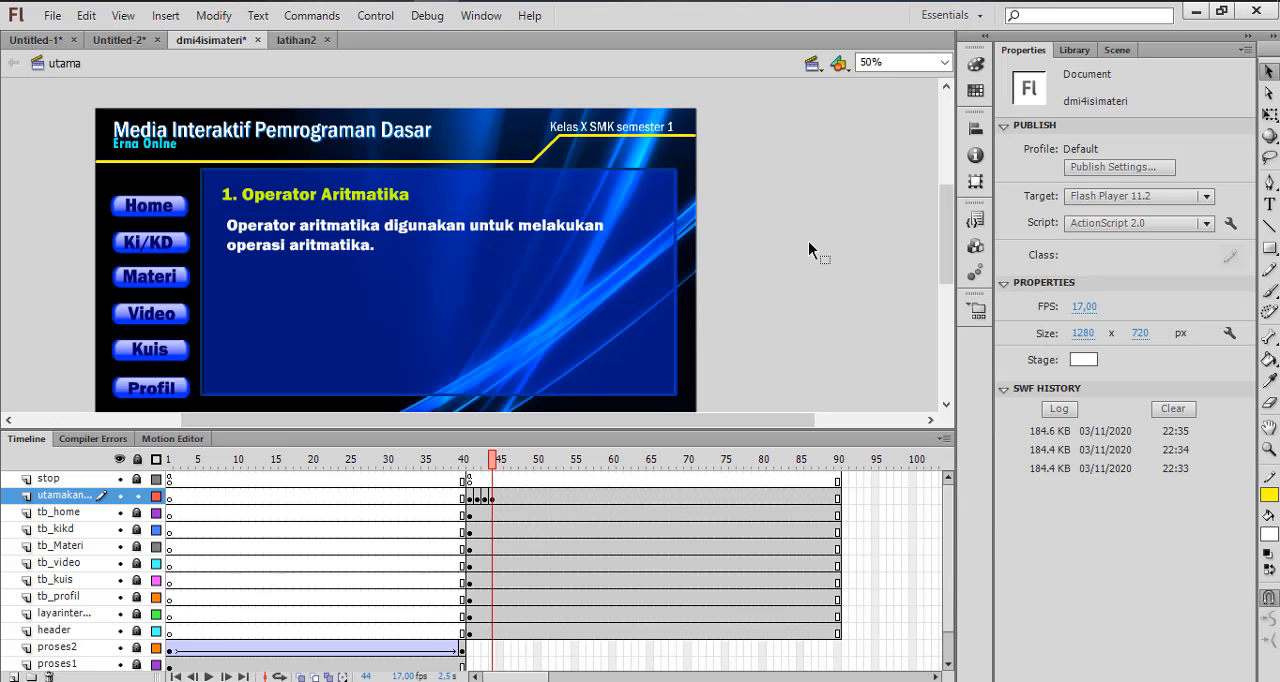
pyautogui.hotkey('ctrl', 'v')
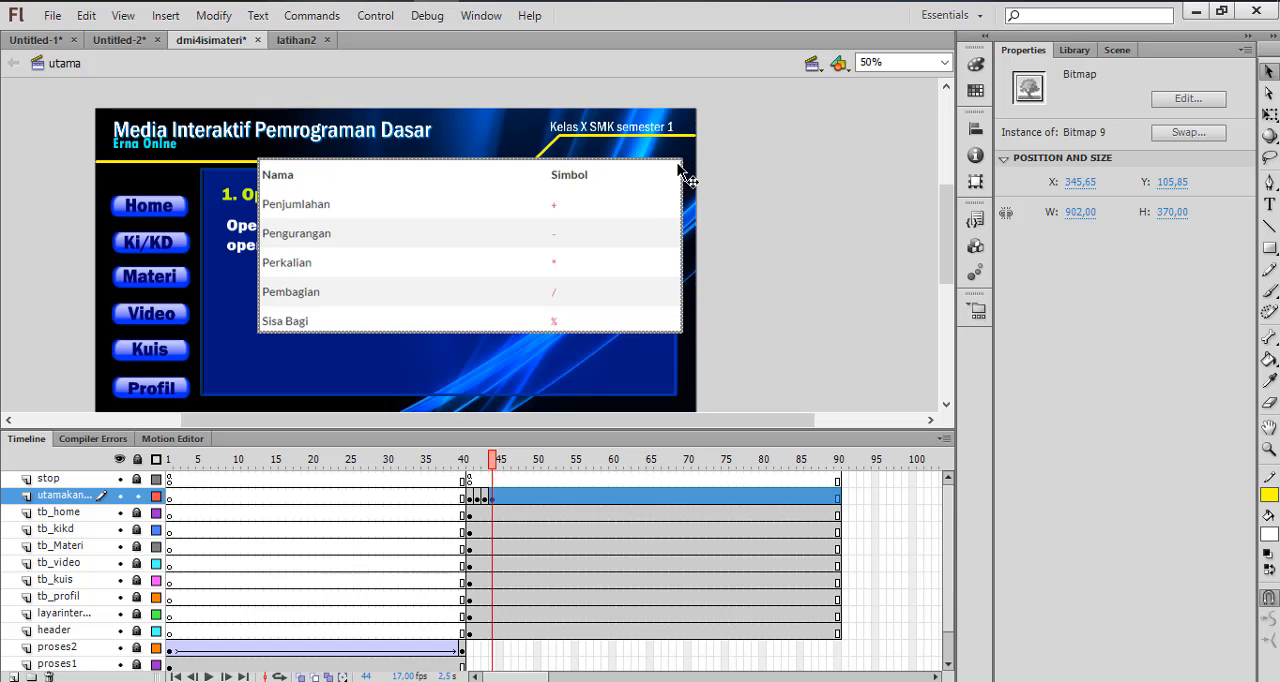
# Scale the pasted table picture with Free Transform to about 648 × 266 px and place it below the description at about X 277, Y 320
pyautogui.click(214, 16)
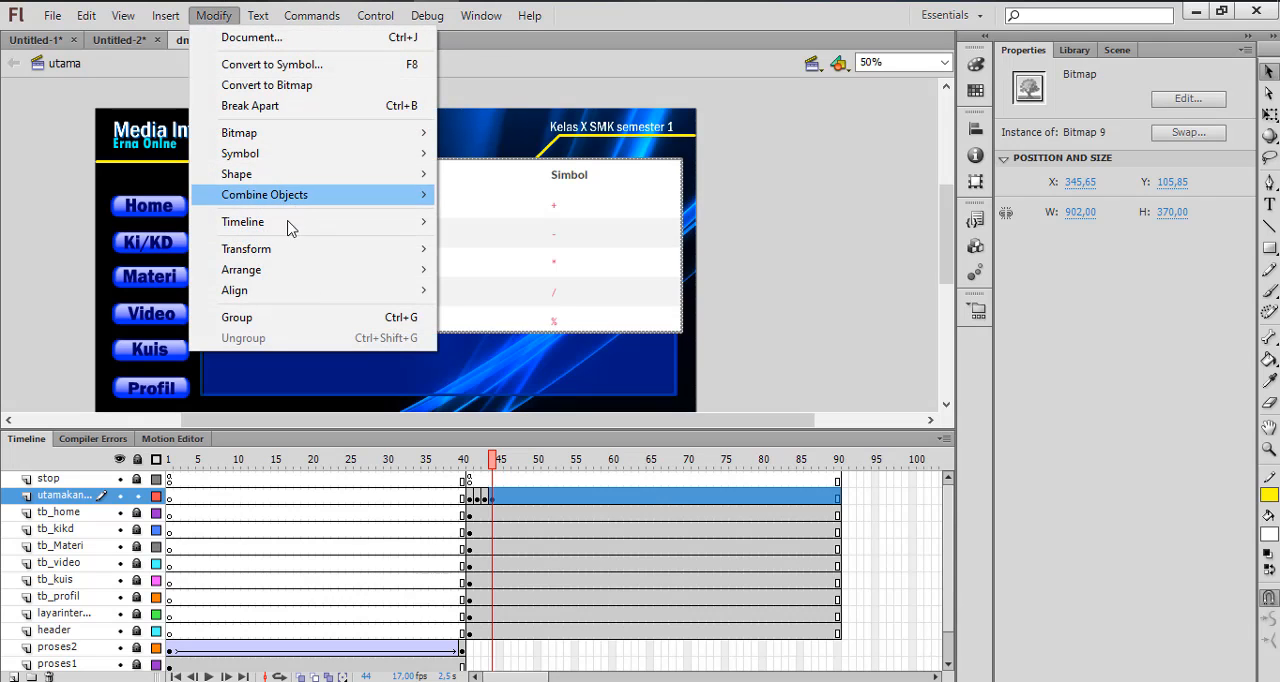
pyautogui.moveTo(285, 254)
pyautogui.click(492, 251)
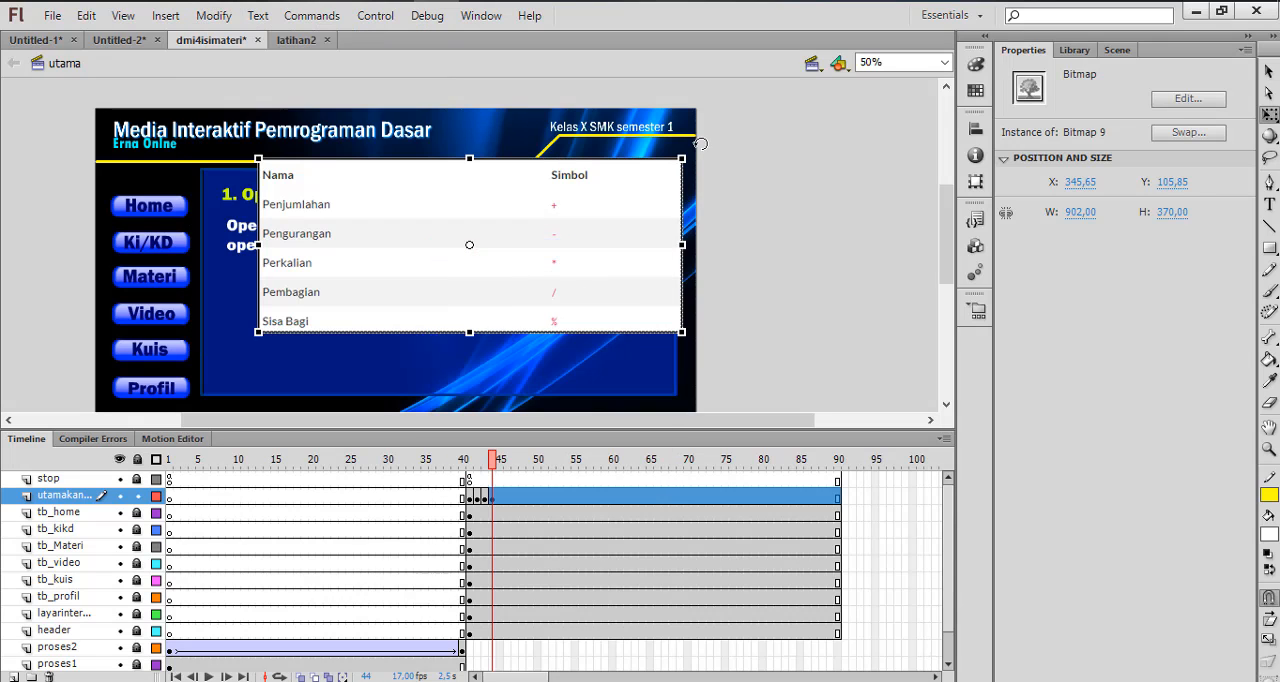
pyautogui.moveTo(684, 160); pyautogui.dragTo(645, 190)
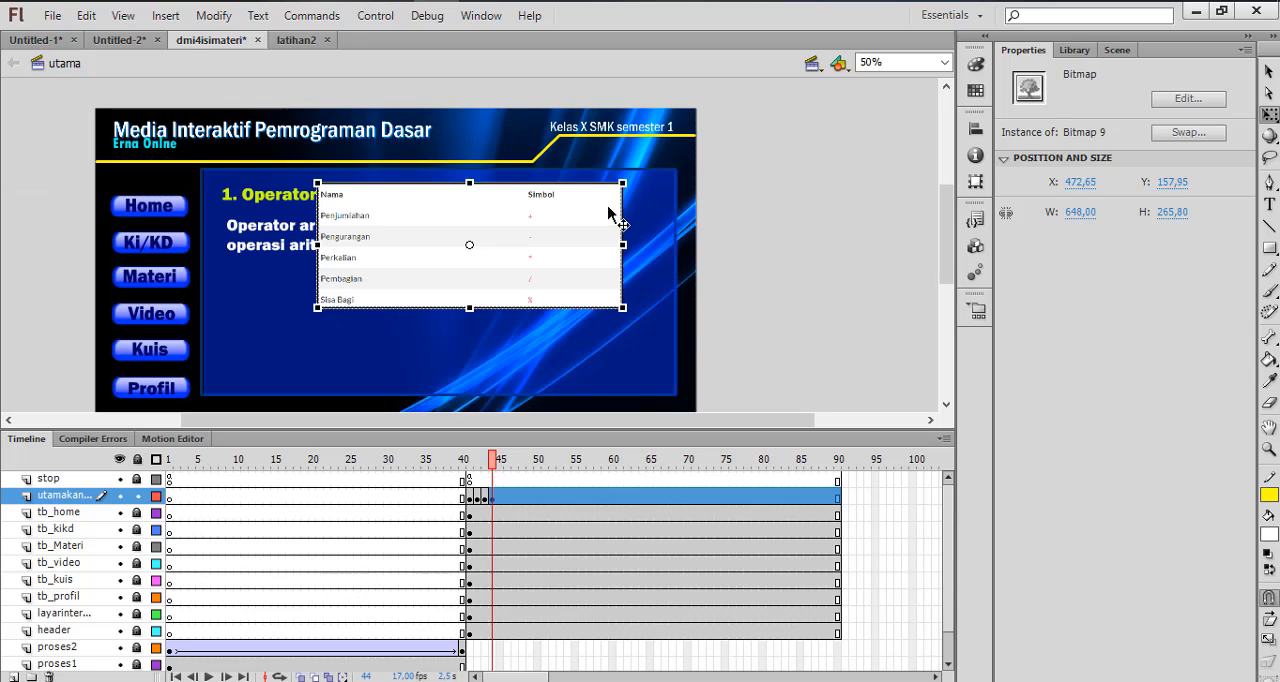
pyautogui.moveTo(574, 210); pyautogui.dragTo(486, 292)
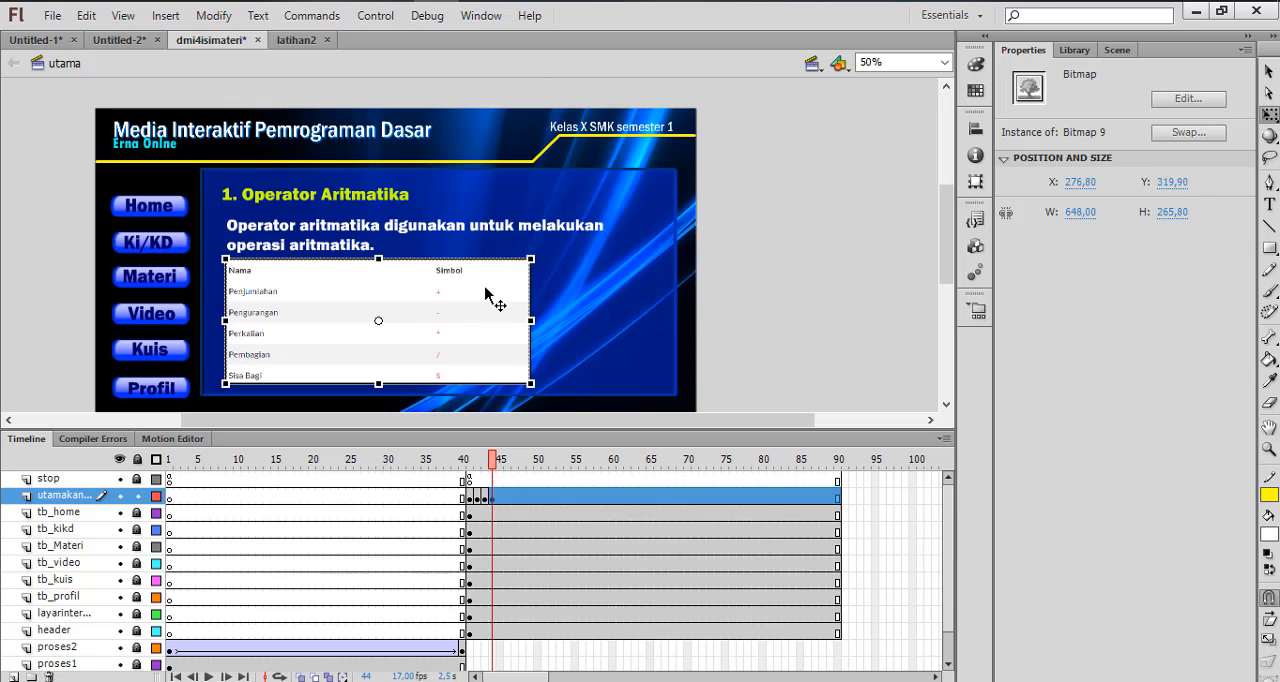
pyautogui.click(763, 301)
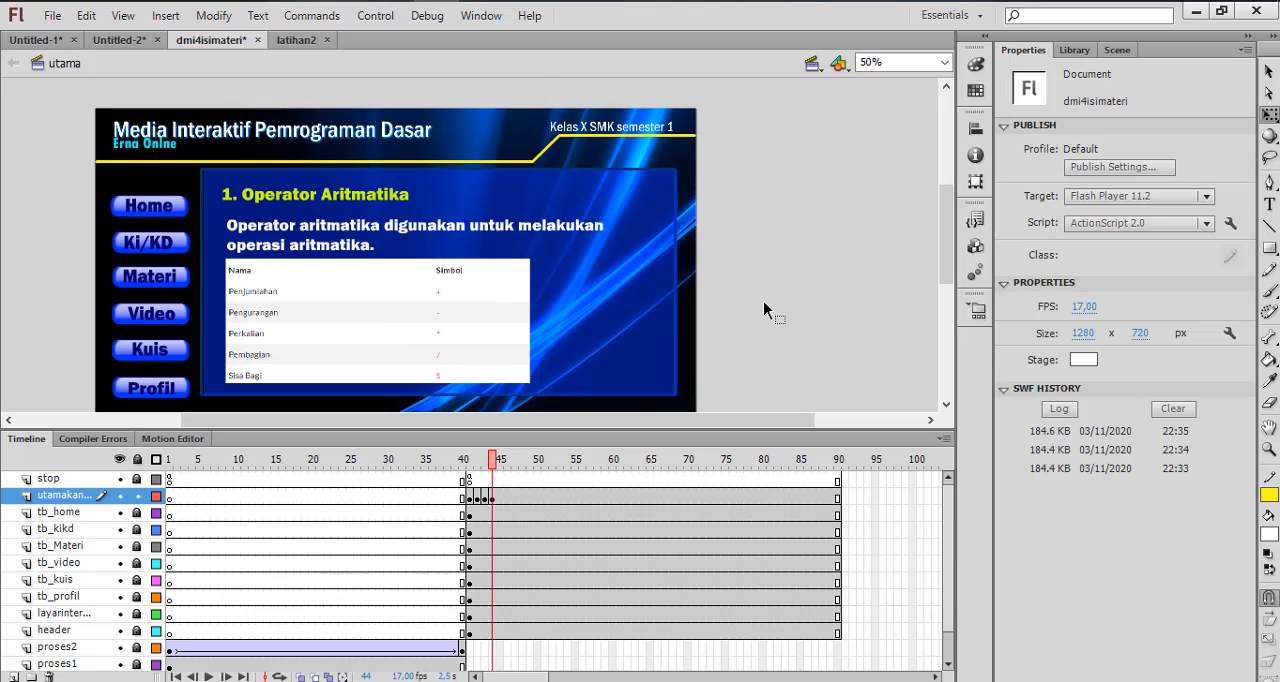
# Insert a keyframe at frame 45 of the utamakanan layer
pyautogui.click(497, 495)
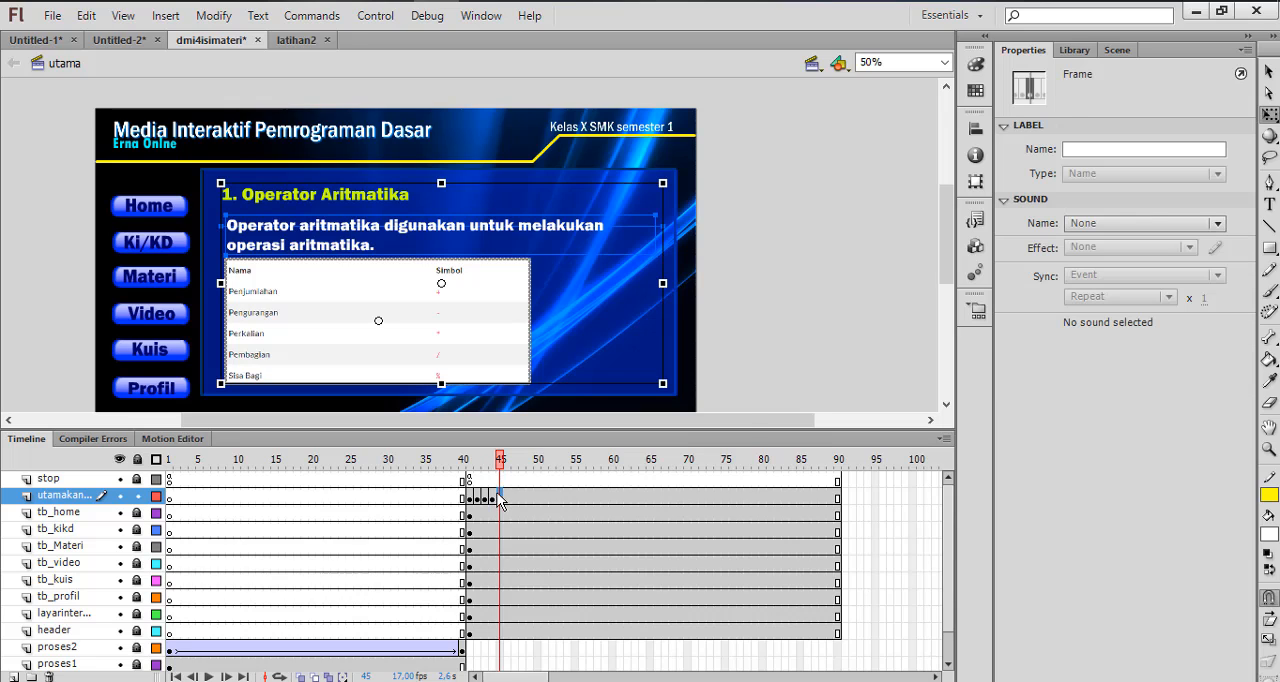
pyautogui.rightClick(497, 495)
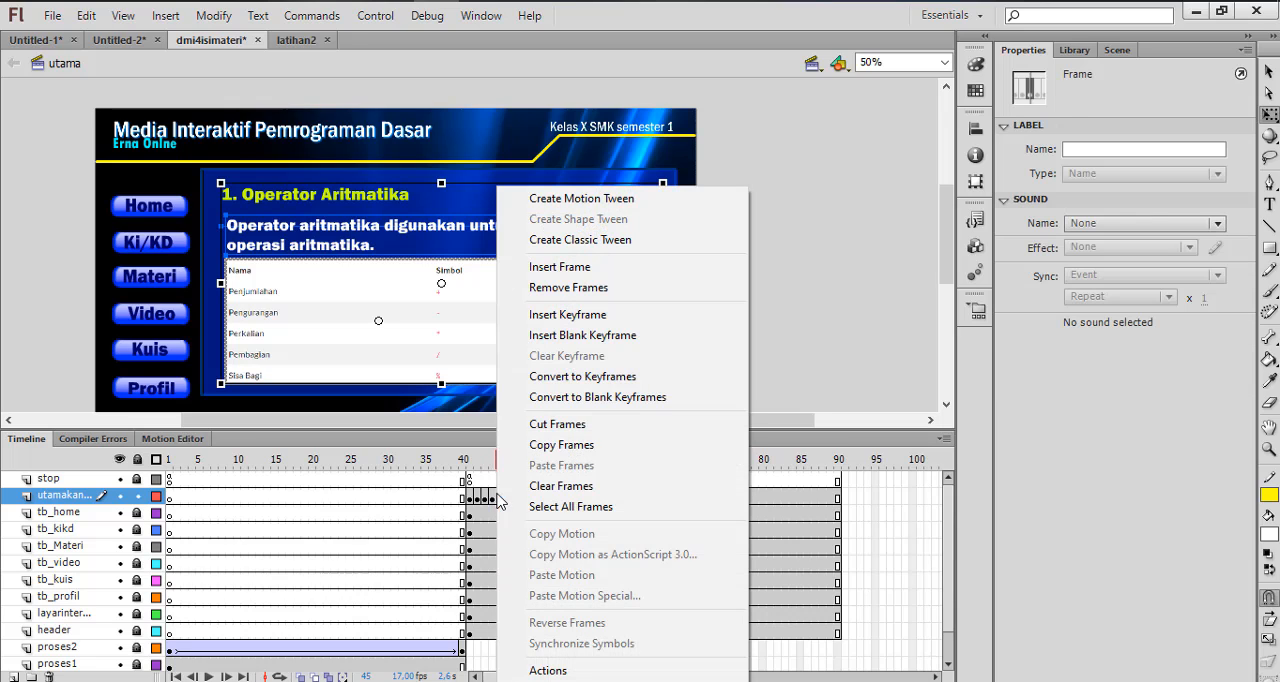
pyautogui.click(570, 314)
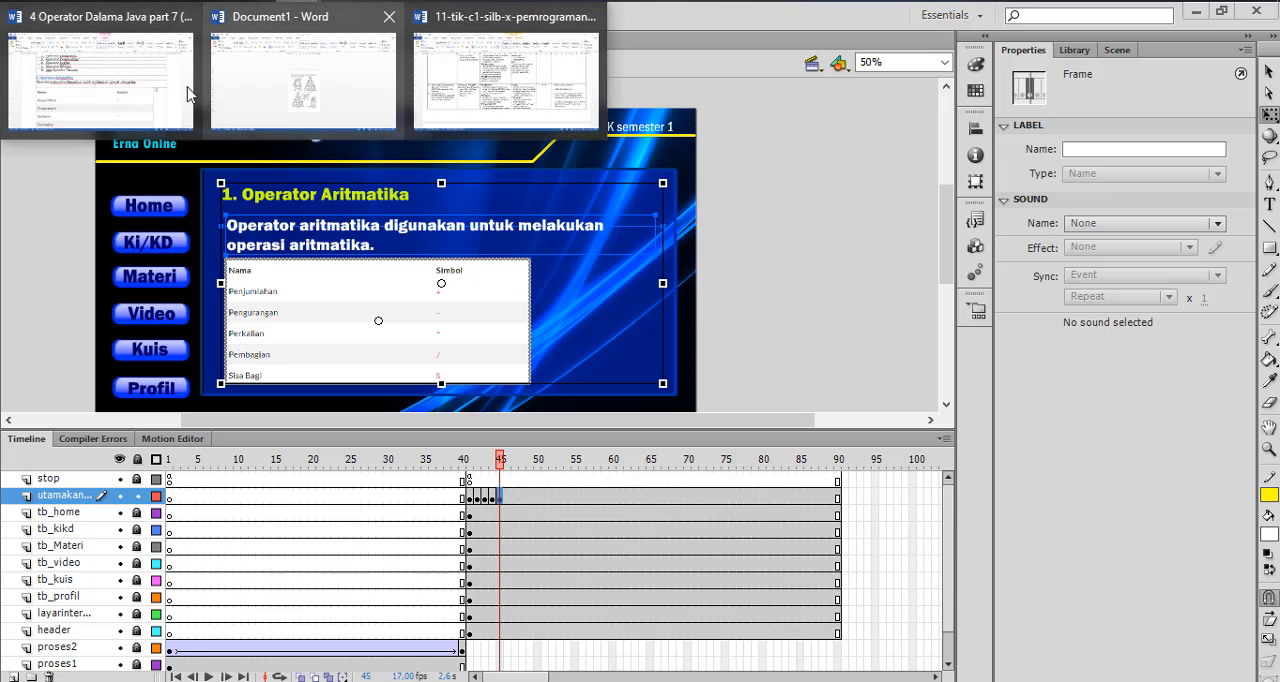
# Switch to the Word document 4 Operator Dalama Java part 7 and copy its section heading "2. Operator Penugasan"
pyautogui.click(102, 104)
pyautogui.scroll(-5, 330, 380)
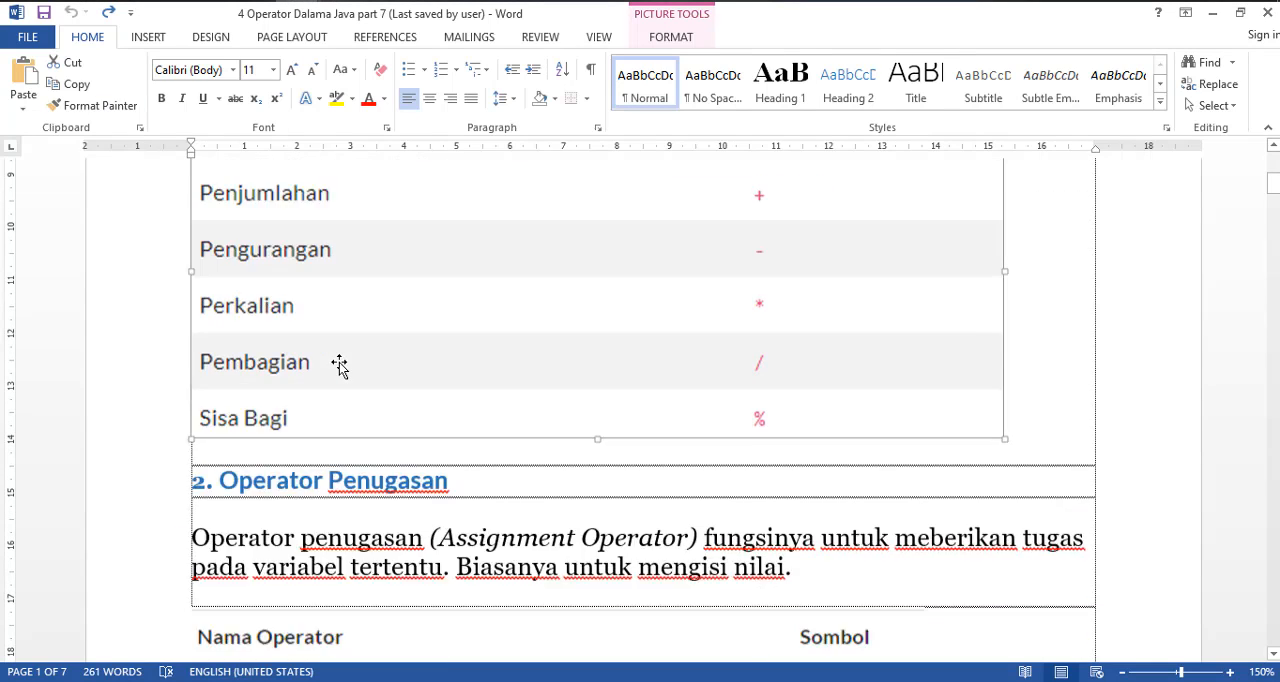
pyautogui.moveTo(440, 430); pyautogui.dragTo(180, 422)
pyautogui.hotkey('ctrl', 'c')
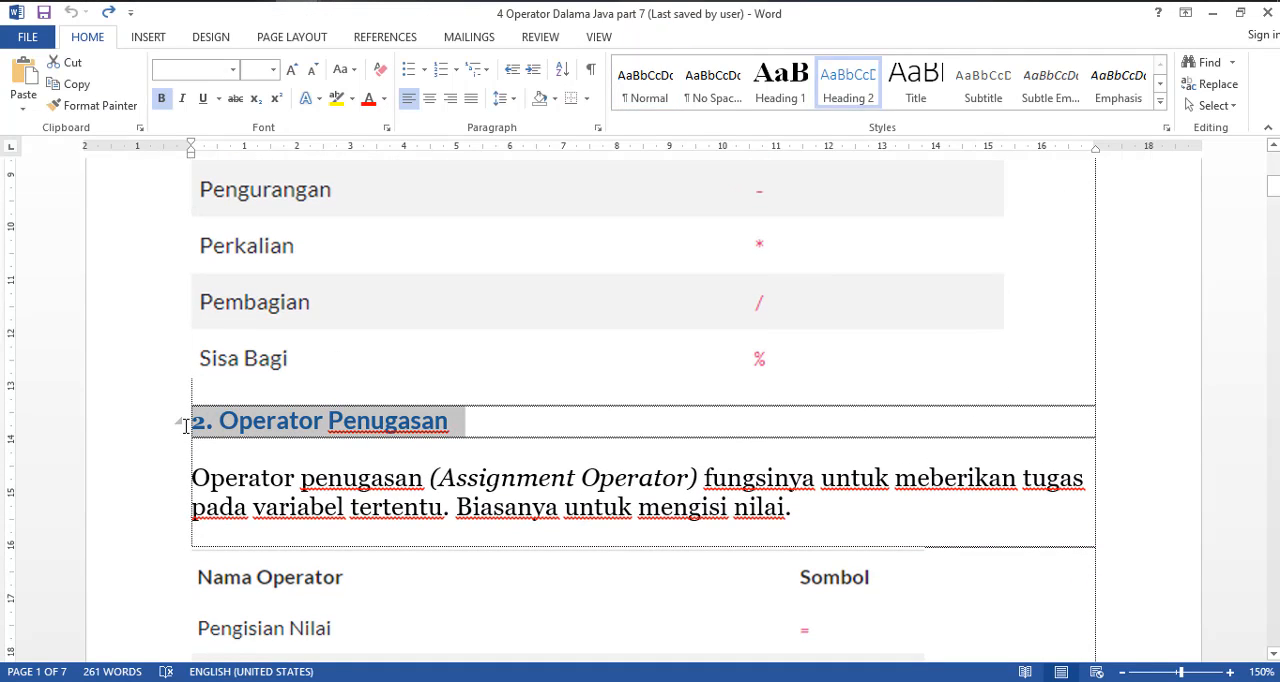
# Switch back to Flash and replace the heading on frame 45 of the utamakanan layer with the copied "2. Operator Penugasan"
pyautogui.hotkey('alt', 'Tab')
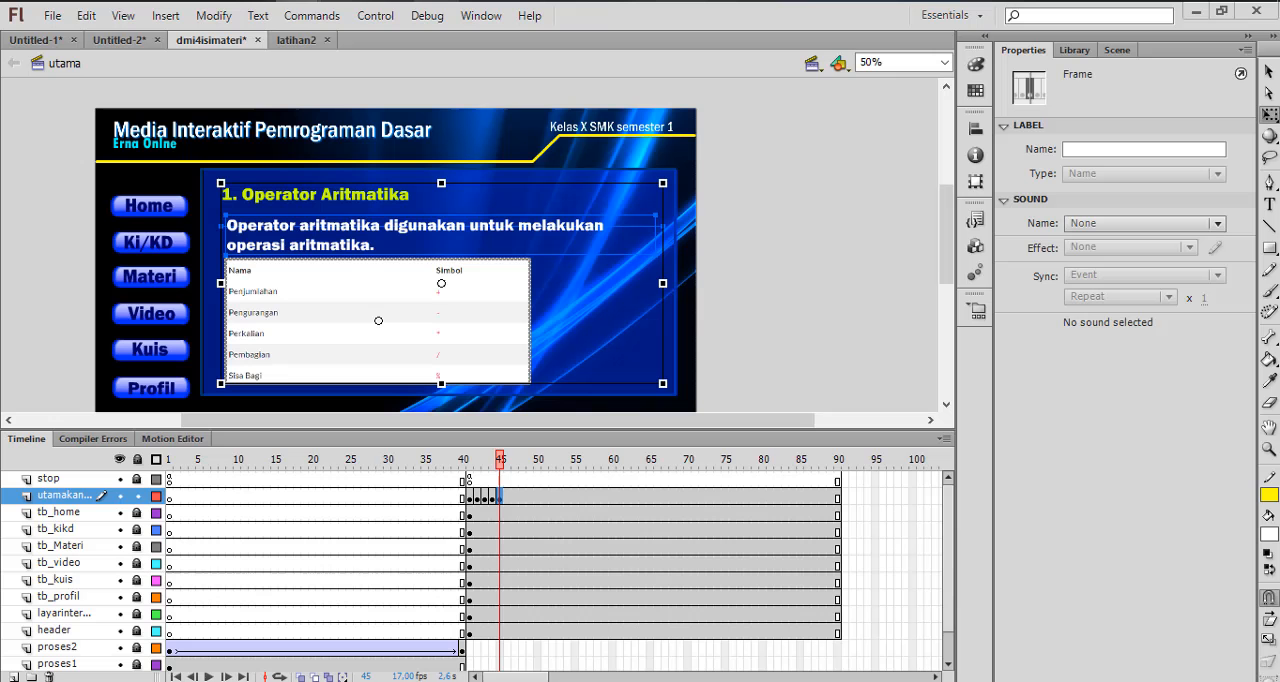
pyautogui.doubleClick(387, 203)
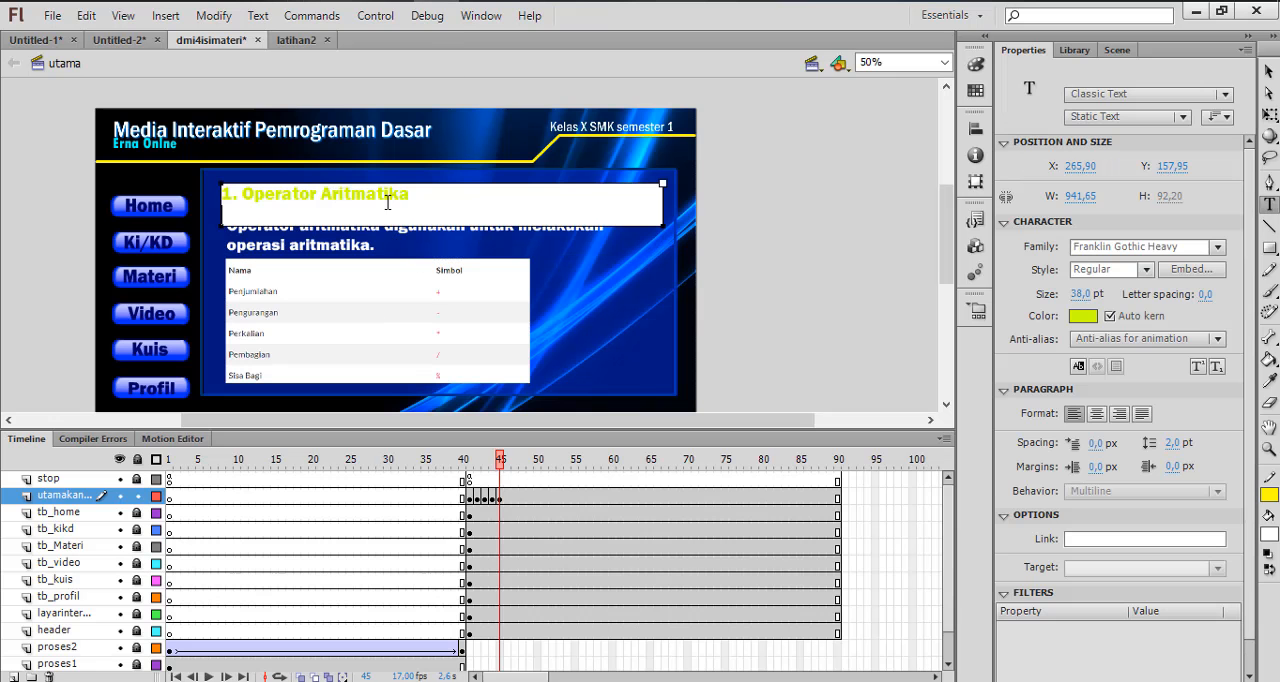
pyautogui.moveTo(399, 197); pyautogui.dragTo(72, 197)
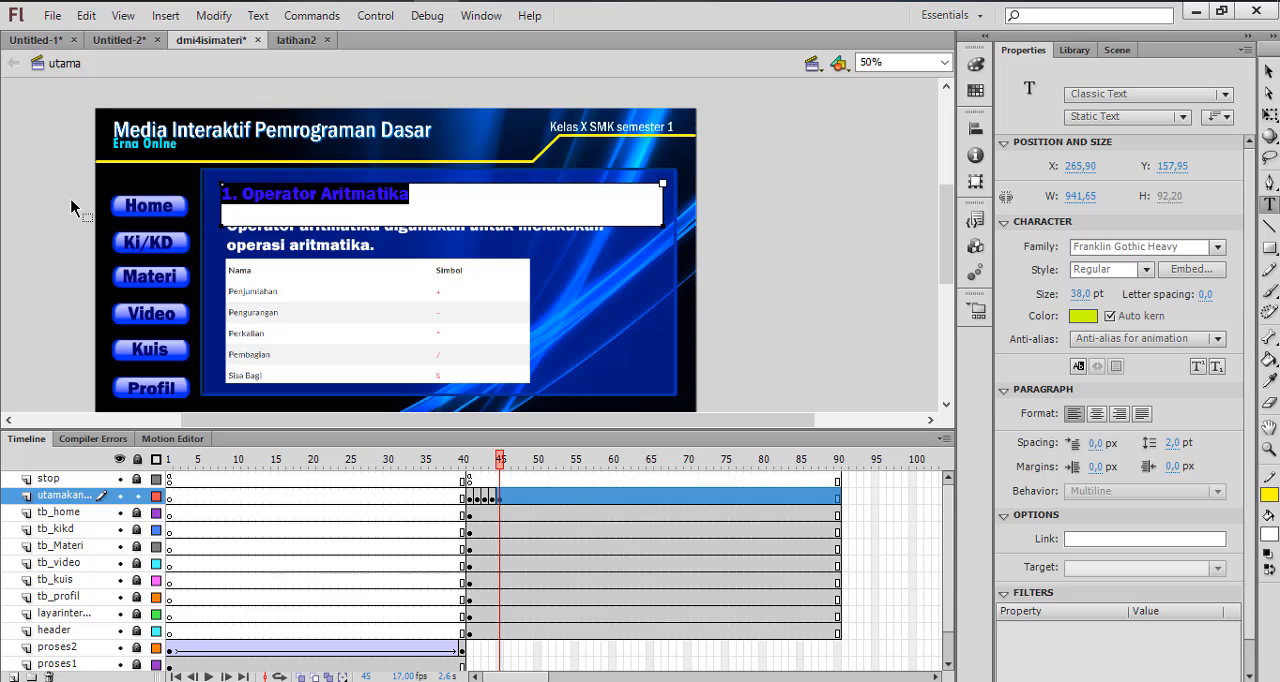
pyautogui.hotkey('ctrl', 'v')
pyautogui.press('Escape')
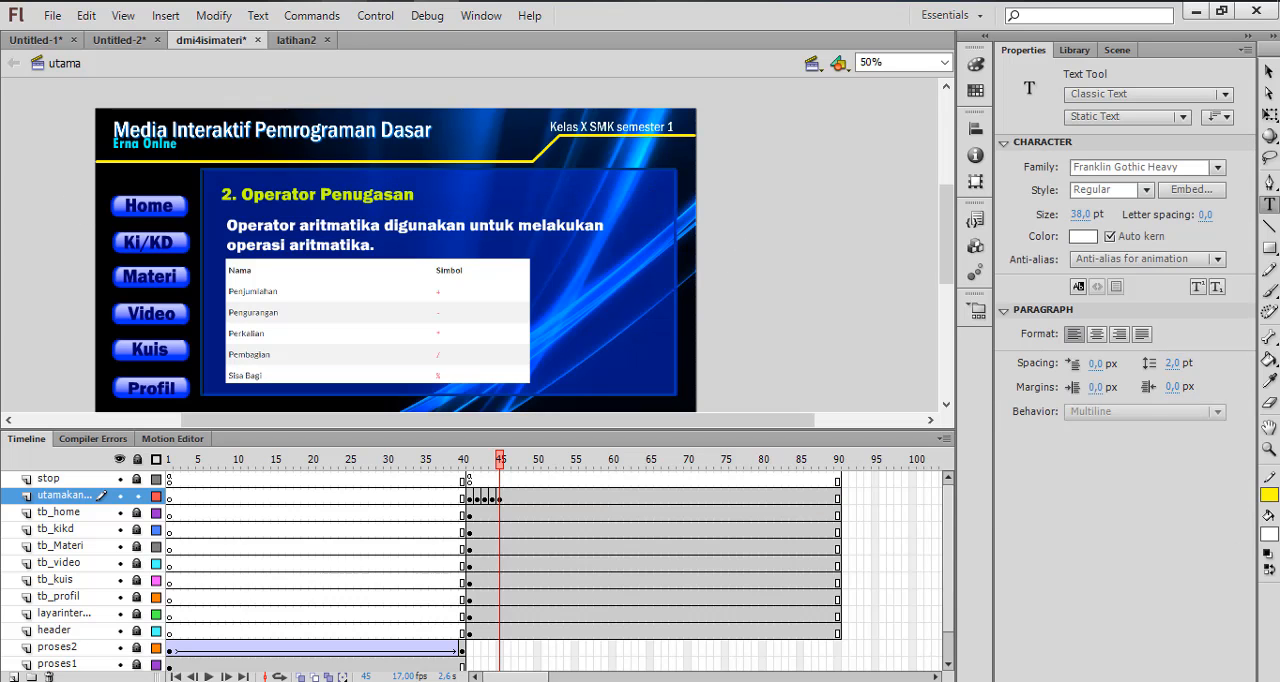
# Copy the two-sentence Operator penugasan (Assignment Operator) description from Word and paste it over the arithmetic description on frame 45 in Flash
pyautogui.click(139, 112)
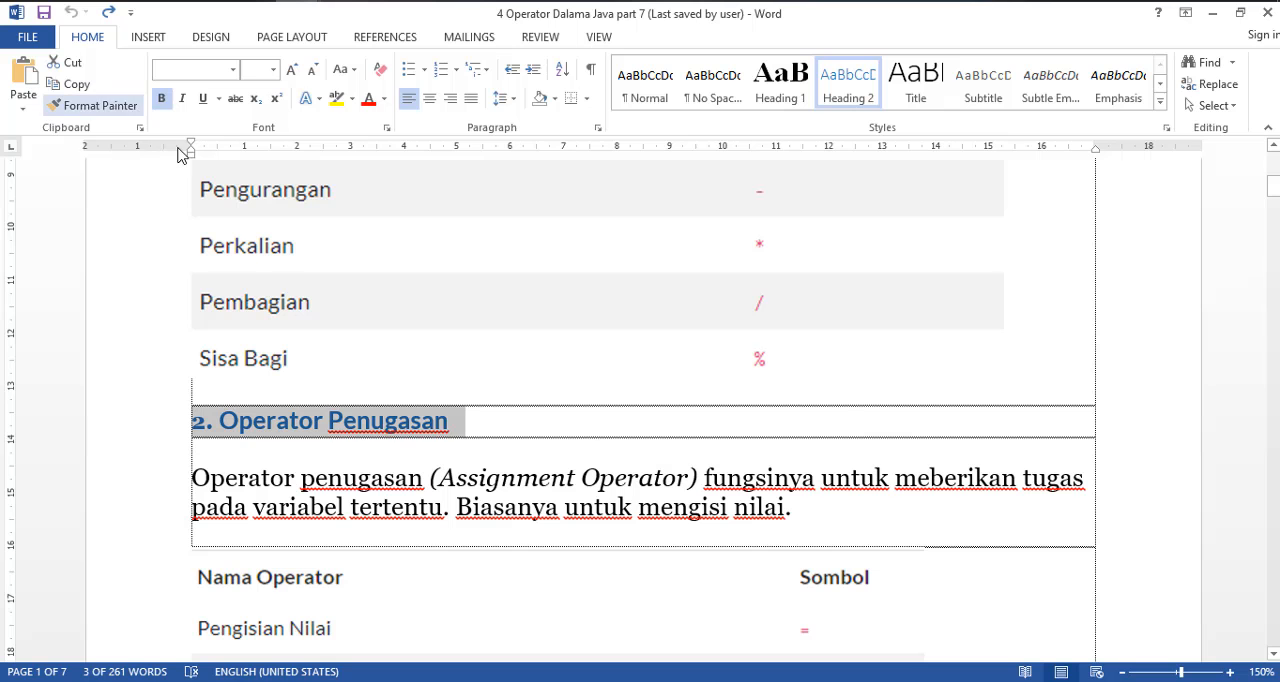
pyautogui.moveTo(199, 474); pyautogui.dragTo(837, 522)
pyautogui.hotkey('ctrl', 'c')
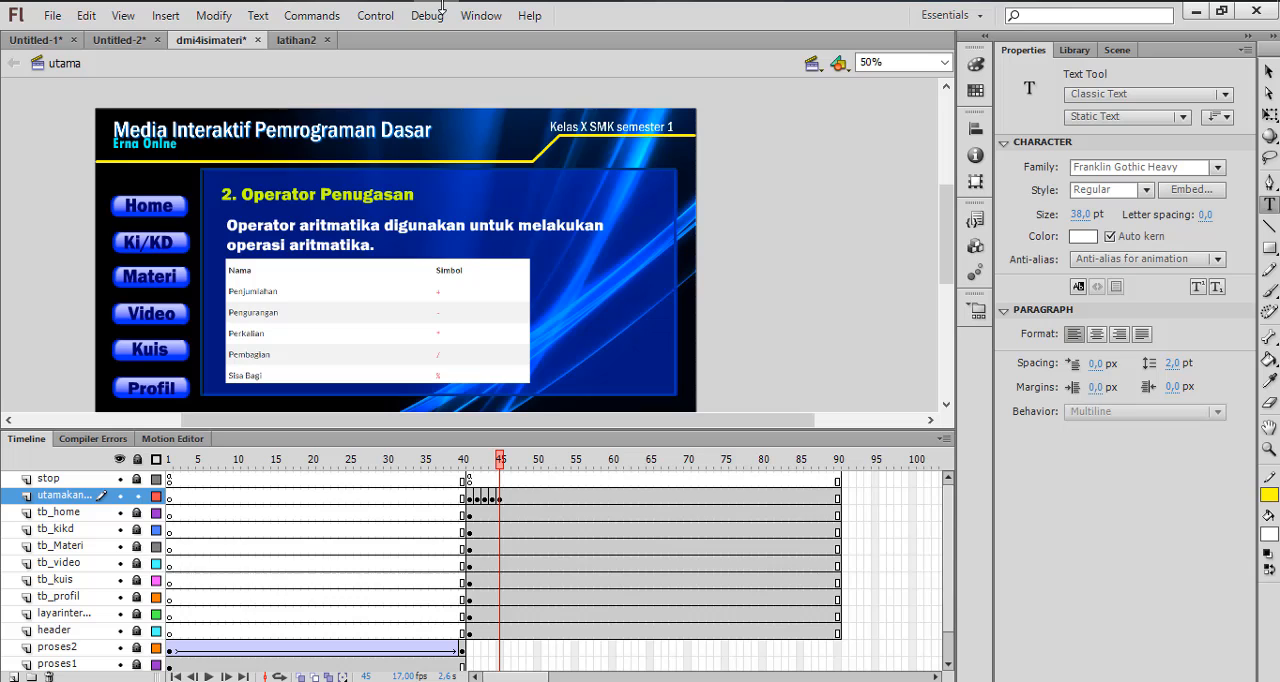
pyautogui.doubleClick(312, 246)
pyautogui.moveTo(386, 245); pyautogui.dragTo(173, 205)
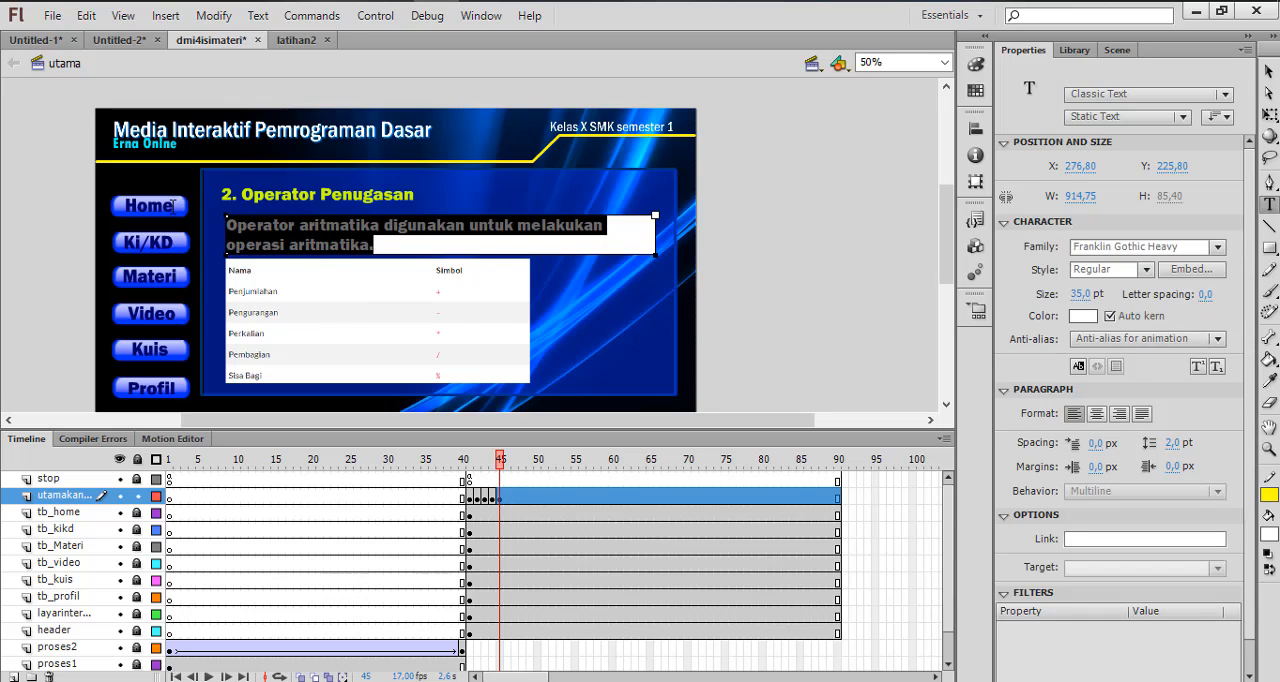
pyautogui.hotkey('ctrl', 'v')
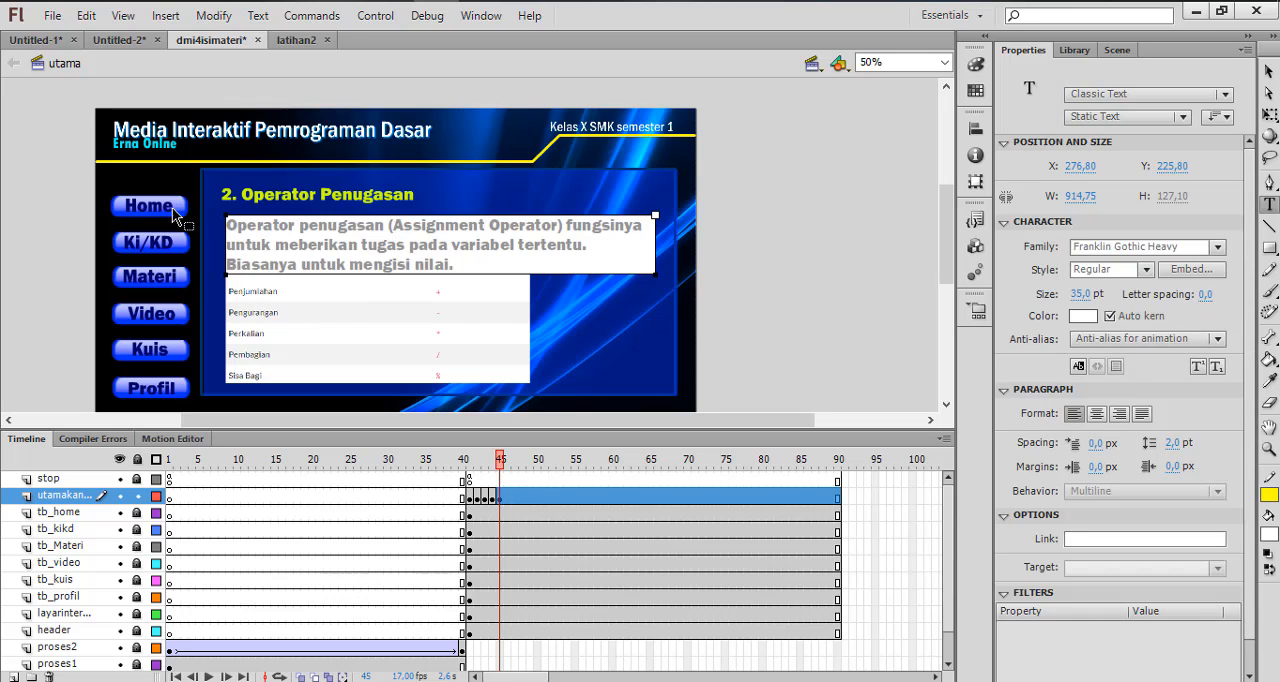
pyautogui.click(769, 288)
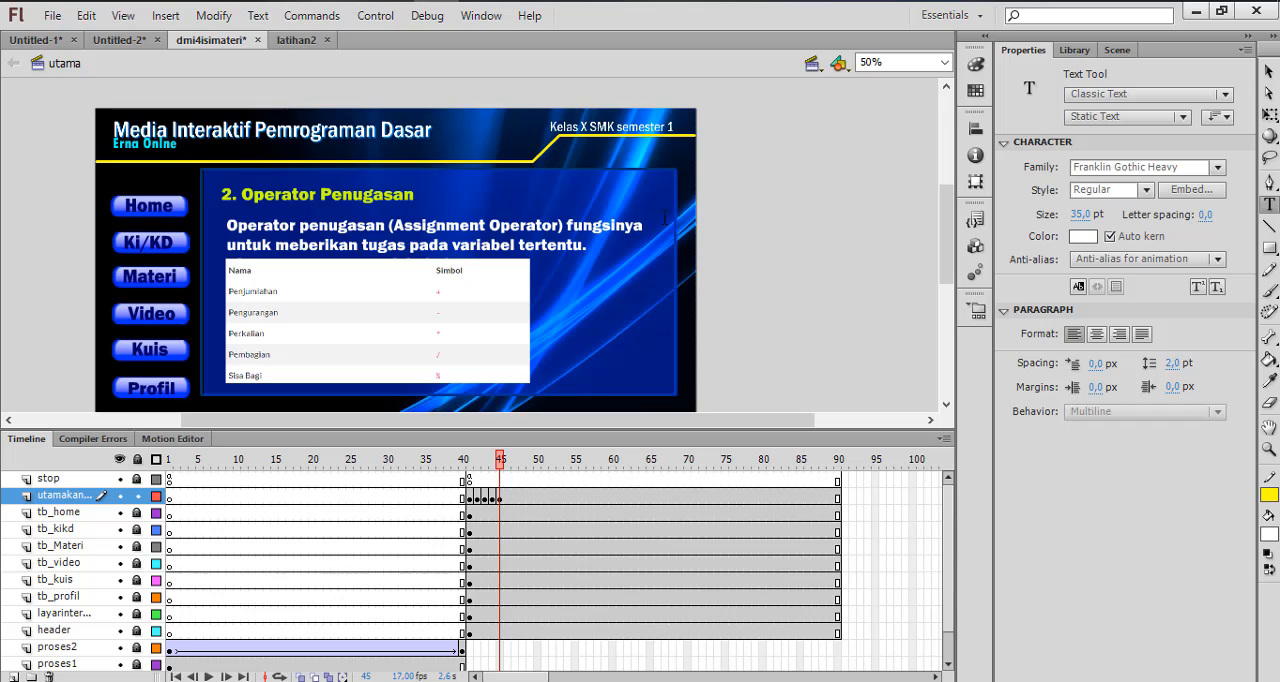
# Set the font size of the Operator penugasan description on frame 45 to 30 pt
pyautogui.click(1268, 72)
pyautogui.click(579, 243)
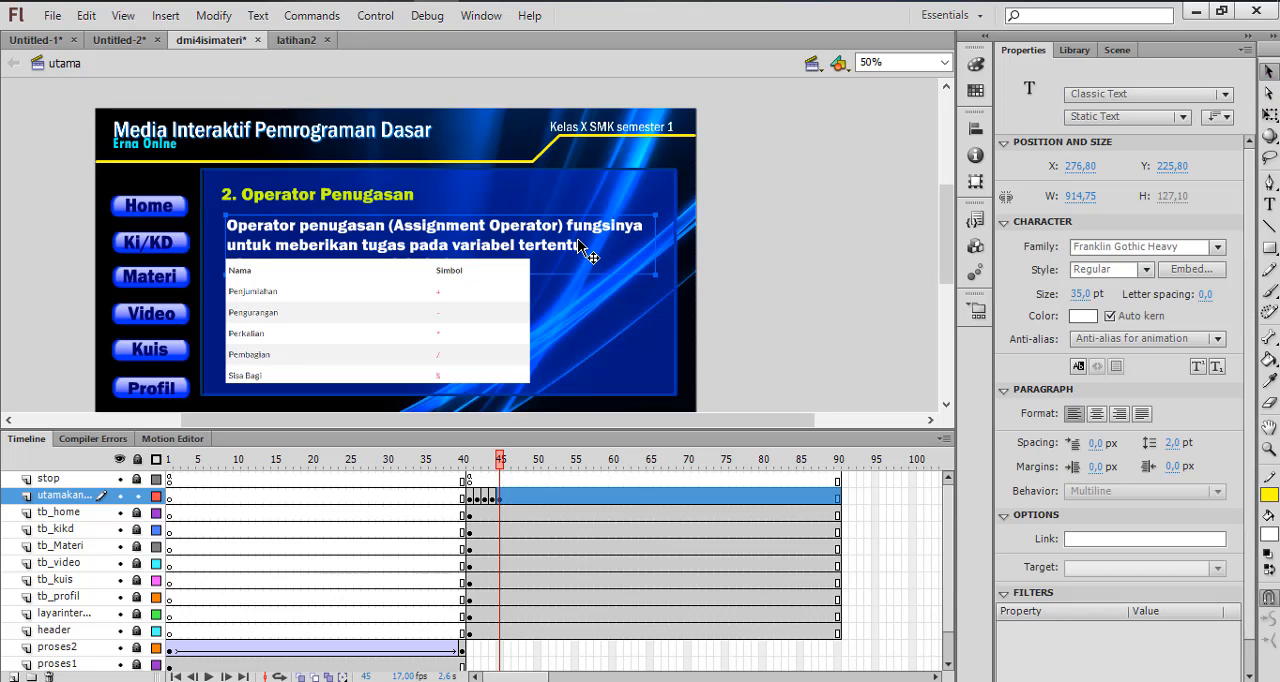
pyautogui.click(1084, 297)
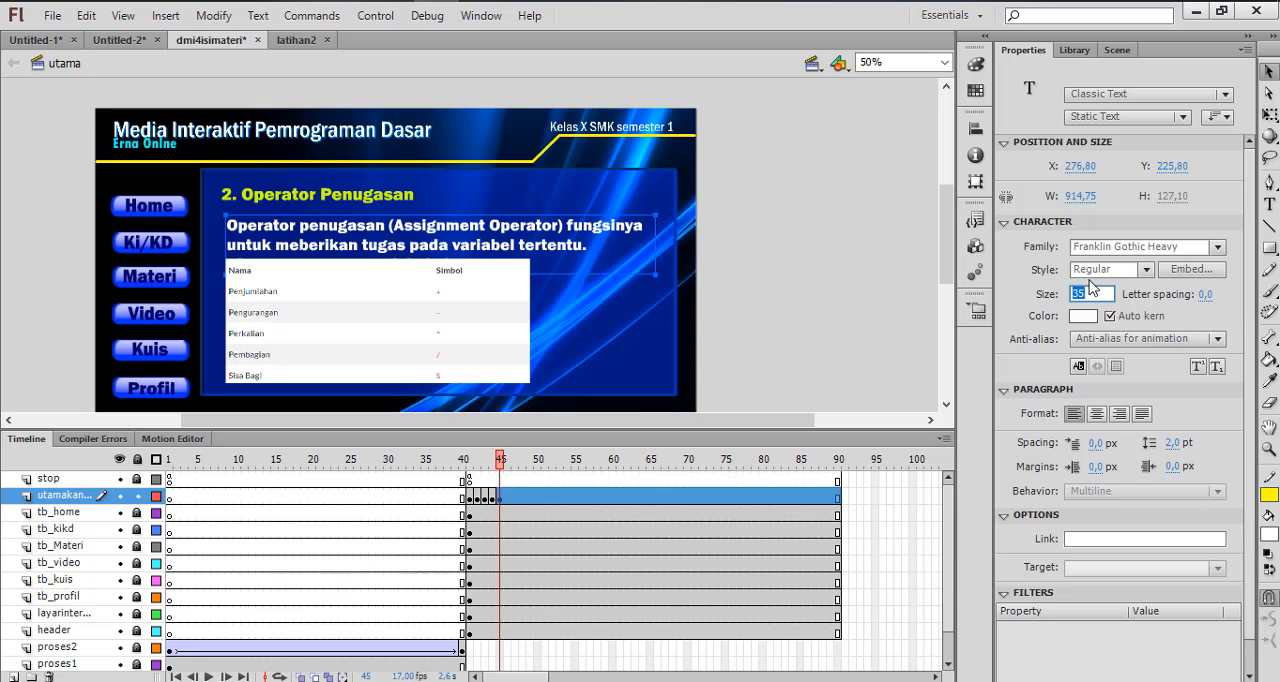
pyautogui.press('Return')
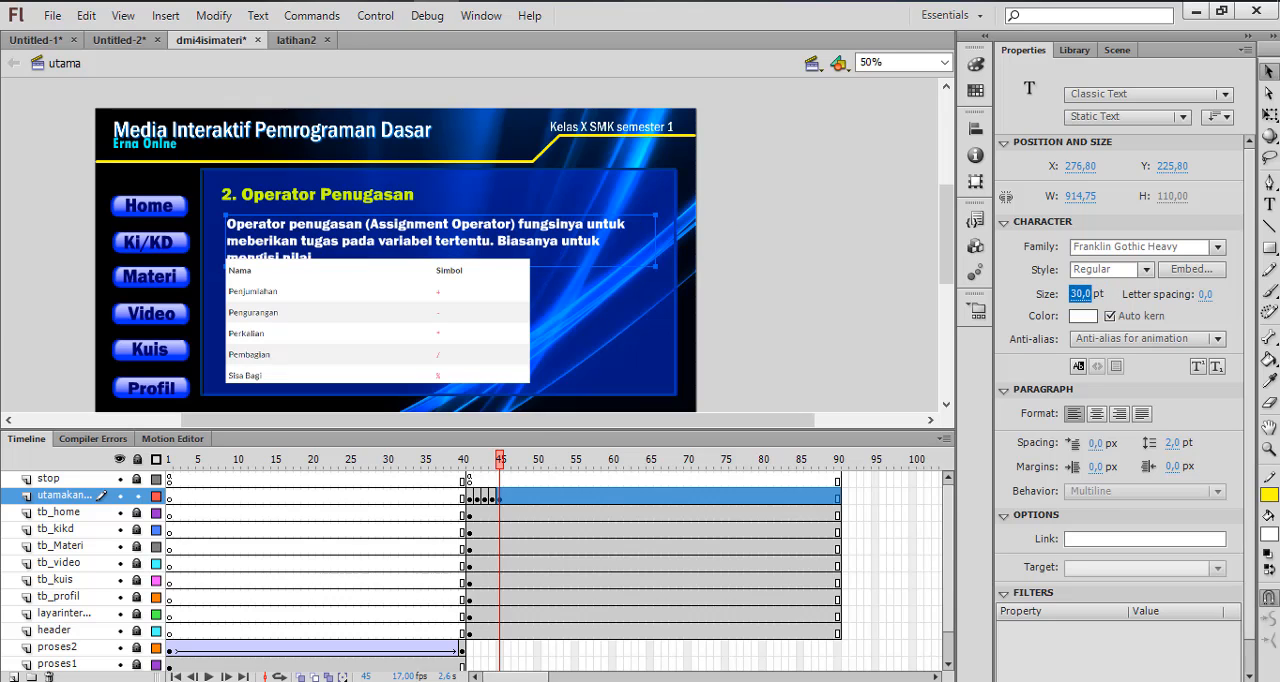
# Delete the arithmetic table image on frame 45 and paste in the assignment operator table picture copied from the Word document
pyautogui.click(452, 320)
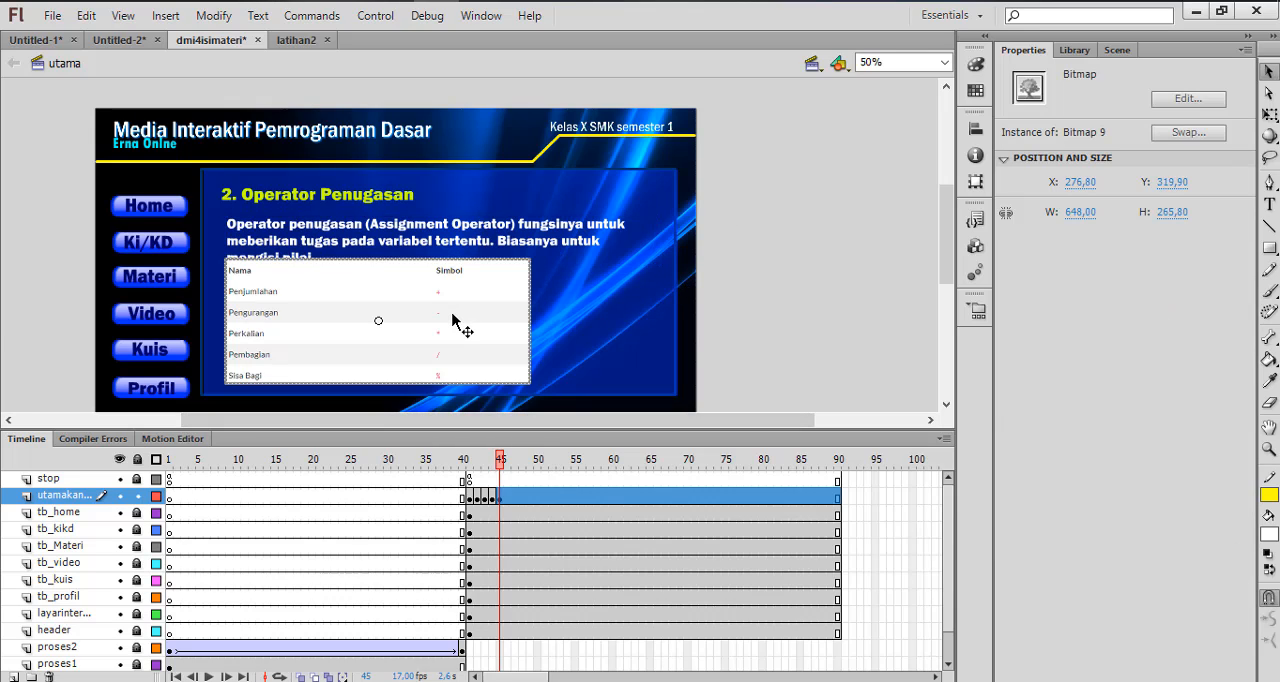
pyautogui.press('Delete')
pyautogui.hotkey('alt', 'Tab')
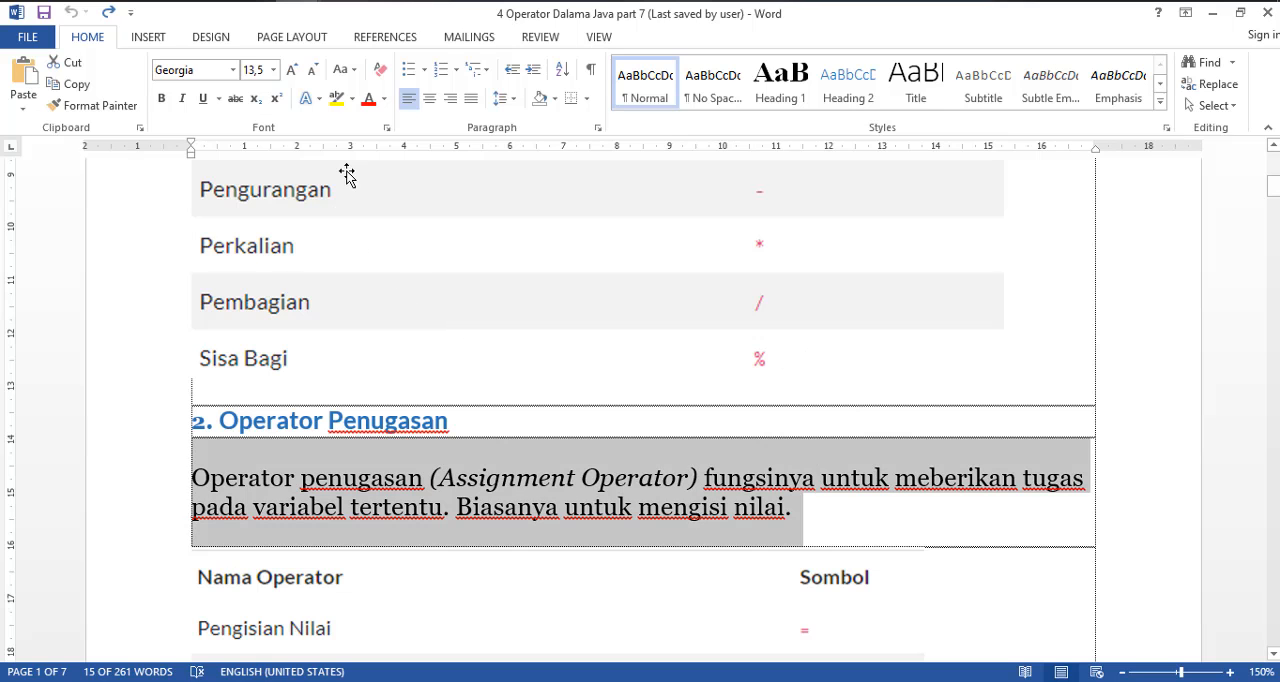
pyautogui.scroll(-3, 368, 488)
pyautogui.click(343, 366)
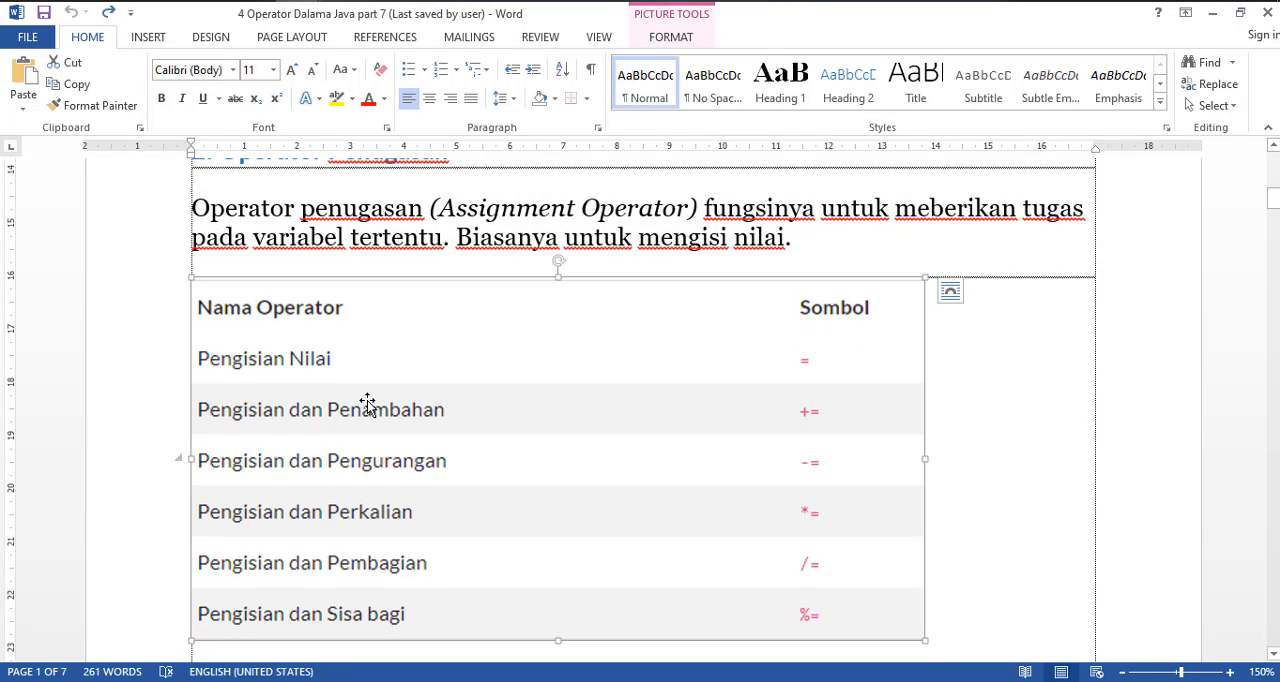
pyautogui.hotkey('alt', 'Tab')
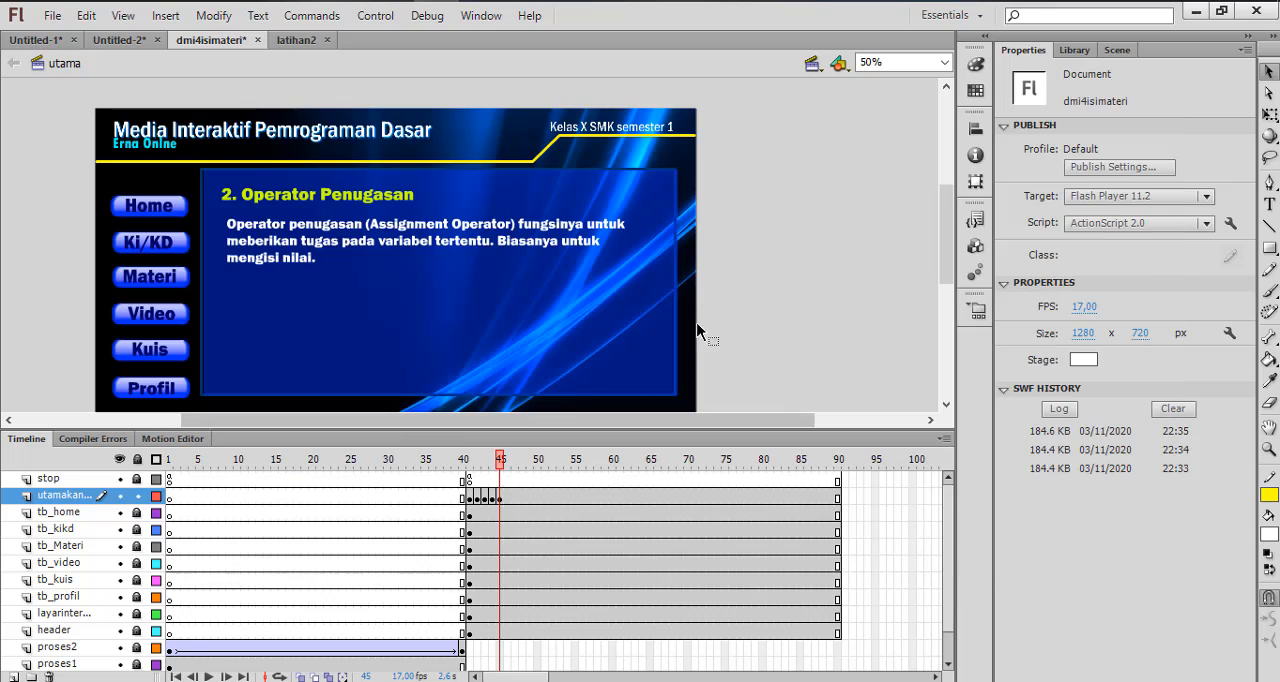
pyautogui.hotkey('ctrl', 'v')
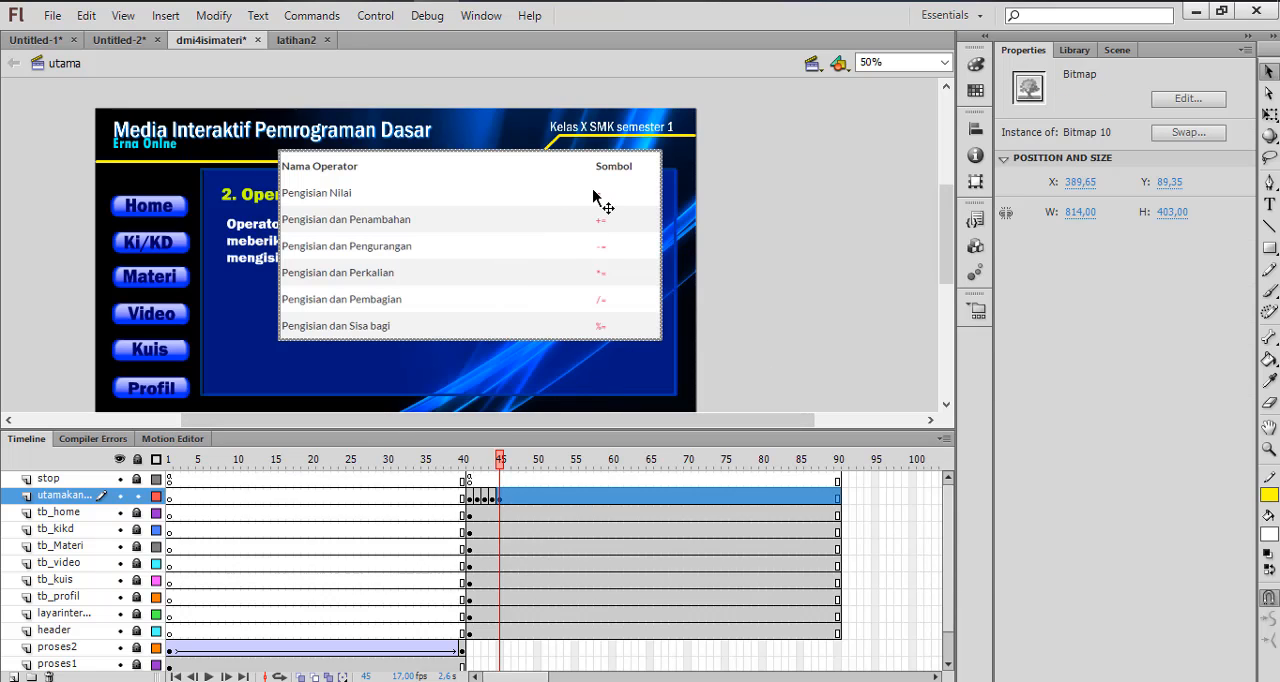
# Free Transform the pasted table to about 456 by 226 px and place it below the description, at about X 277, Y 358
pyautogui.click(206, 18)
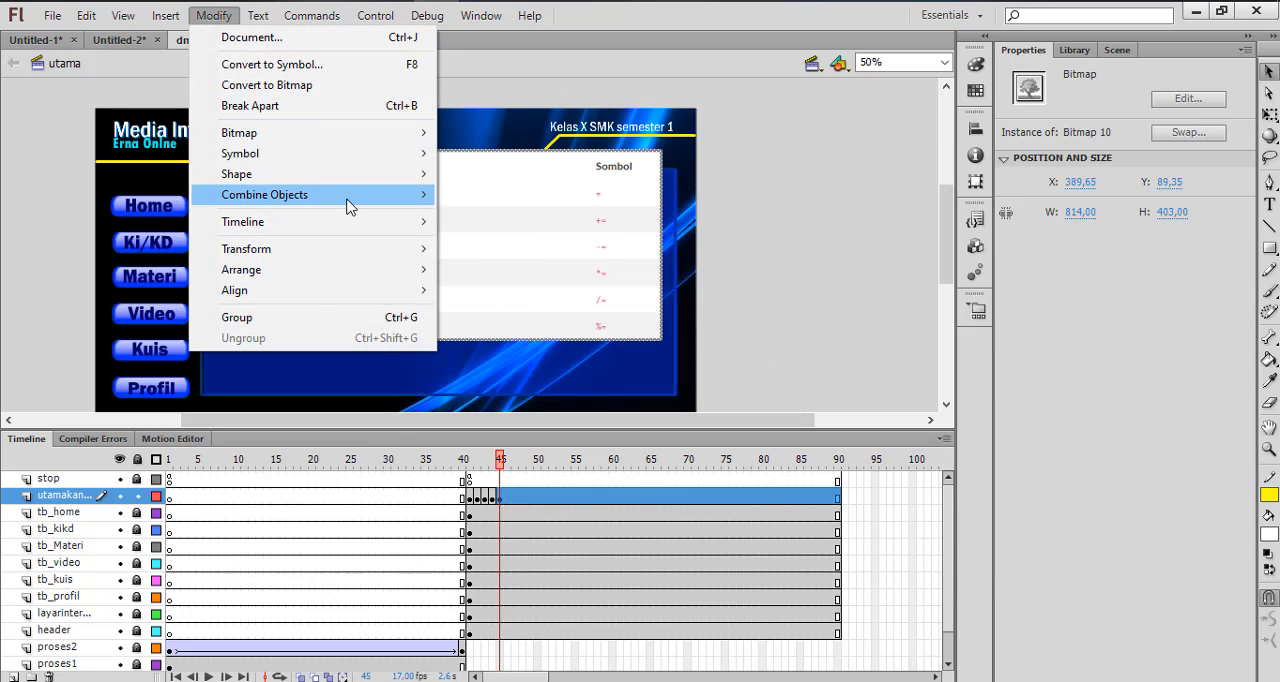
pyautogui.moveTo(429, 250)
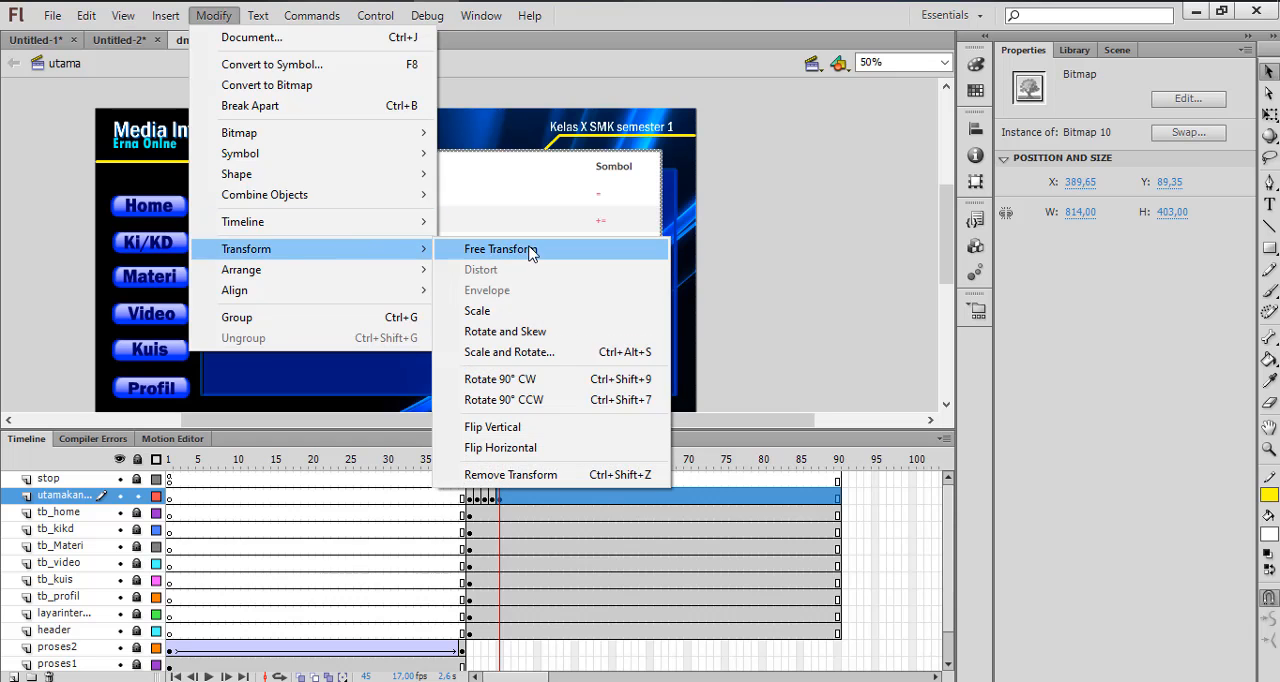
pyautogui.click(528, 251)
pyautogui.moveTo(655, 157); pyautogui.dragTo(617, 172)
pyautogui.moveTo(510, 215); pyautogui.dragTo(458, 282)
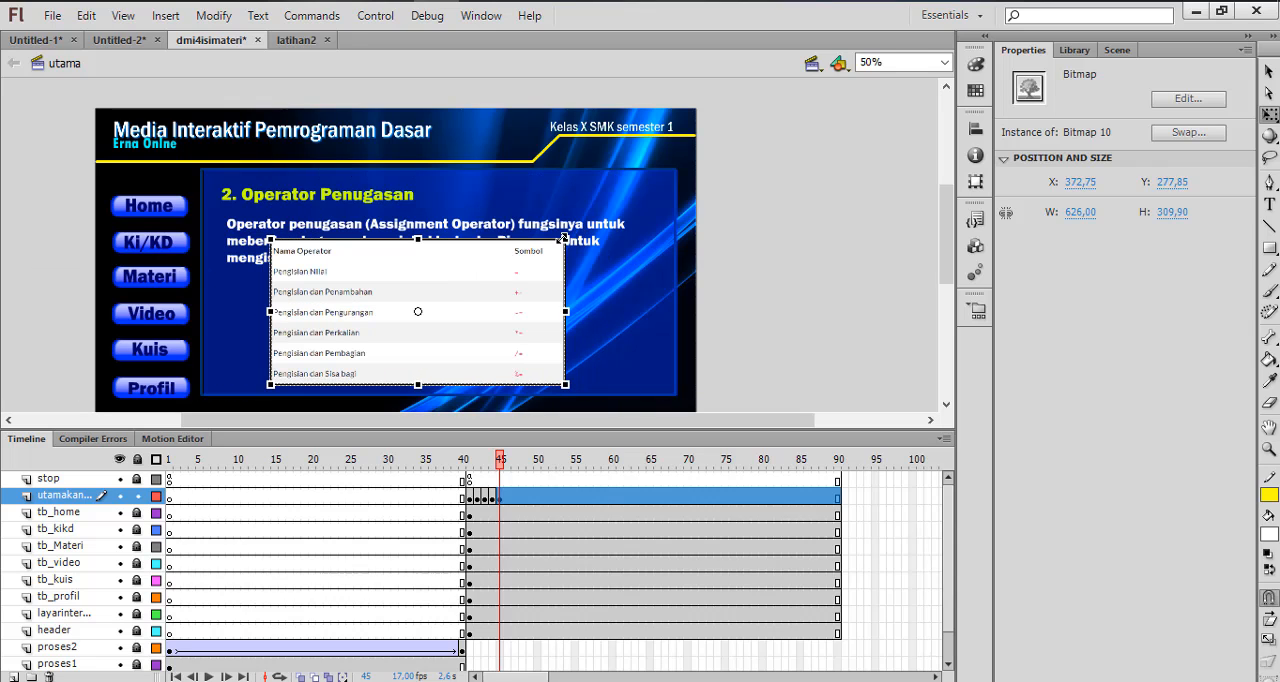
pyautogui.moveTo(558, 245); pyautogui.dragTo(395, 309)
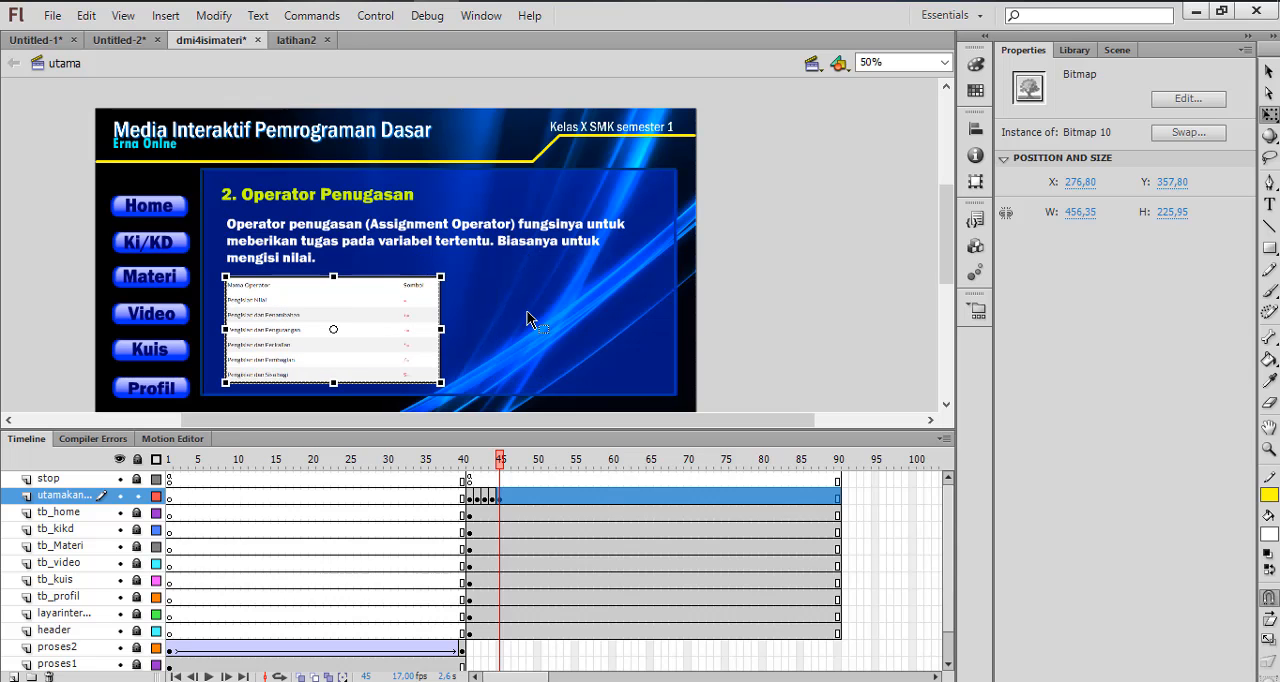
pyautogui.click(759, 320)
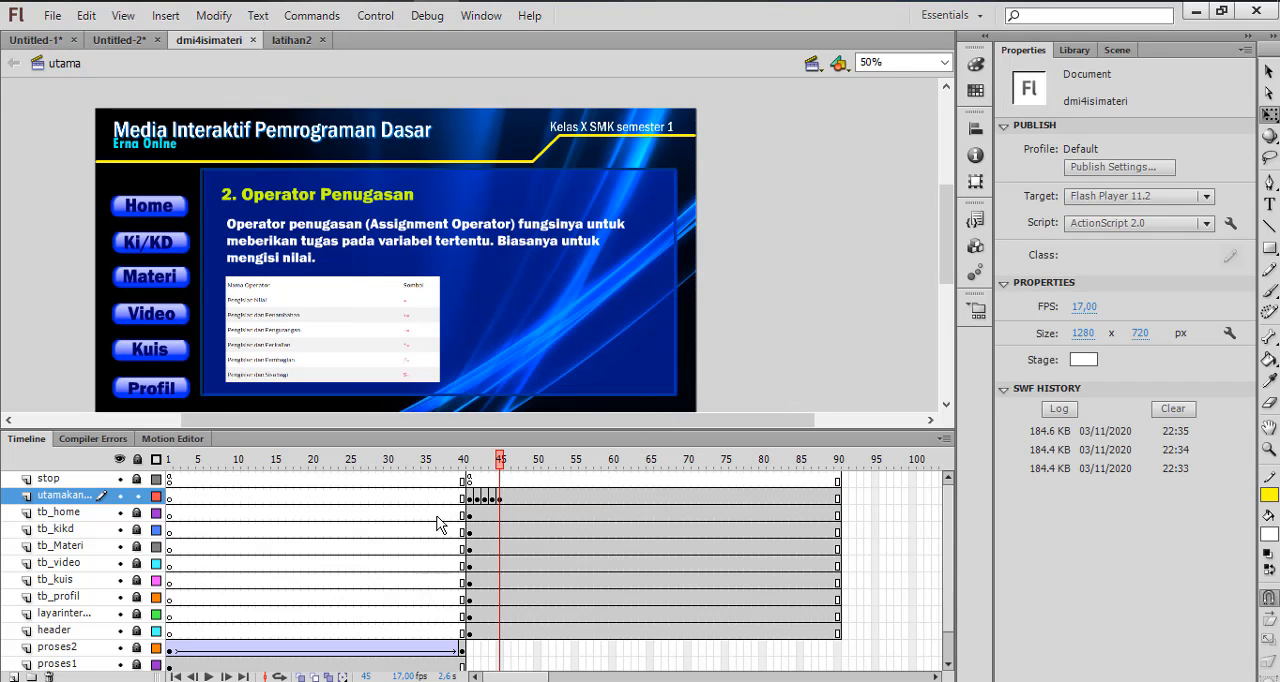
# Review the page contents of frames 41 to 45 on the utamakanan layer one by one
pyautogui.click(470, 481)
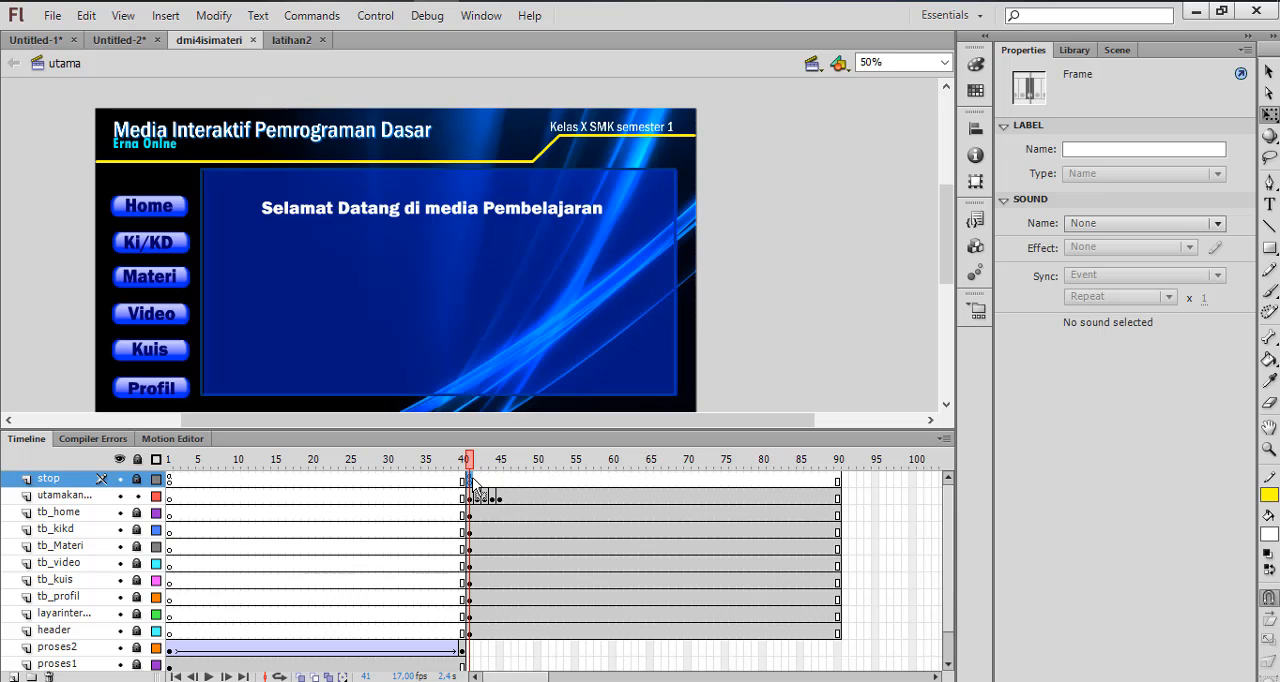
pyautogui.click(491, 461)
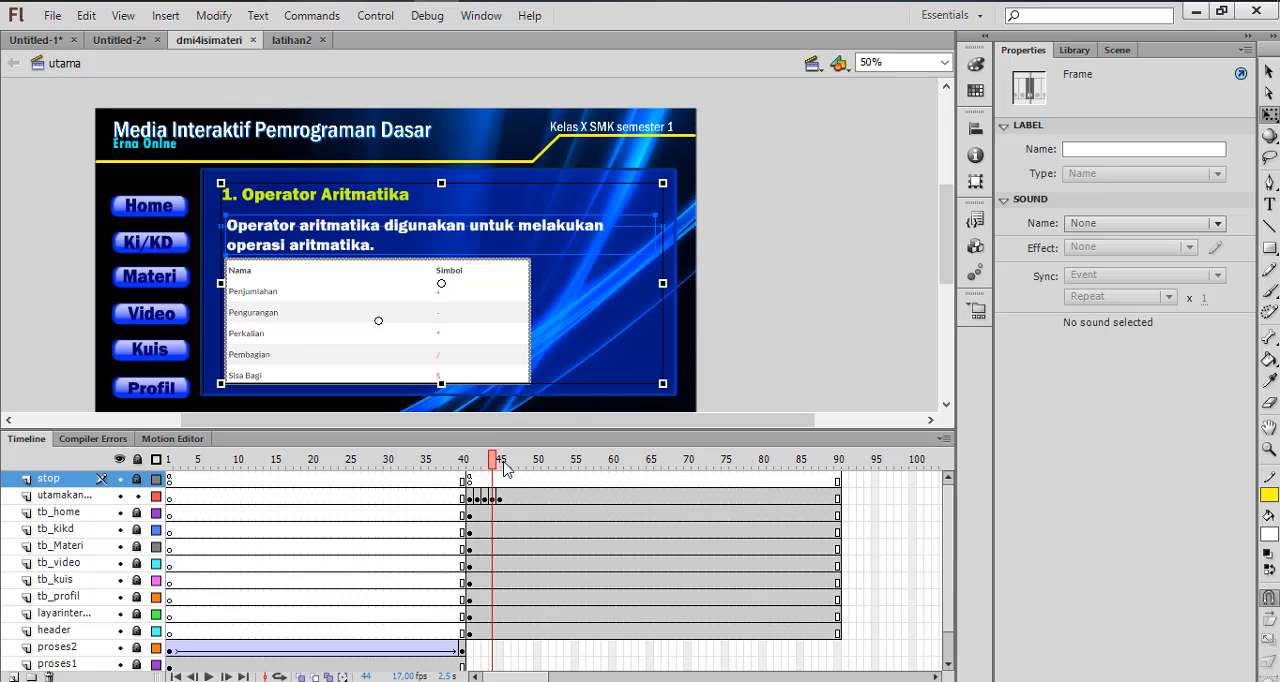
pyautogui.moveTo(505, 470); pyautogui.dragTo(530, 466)
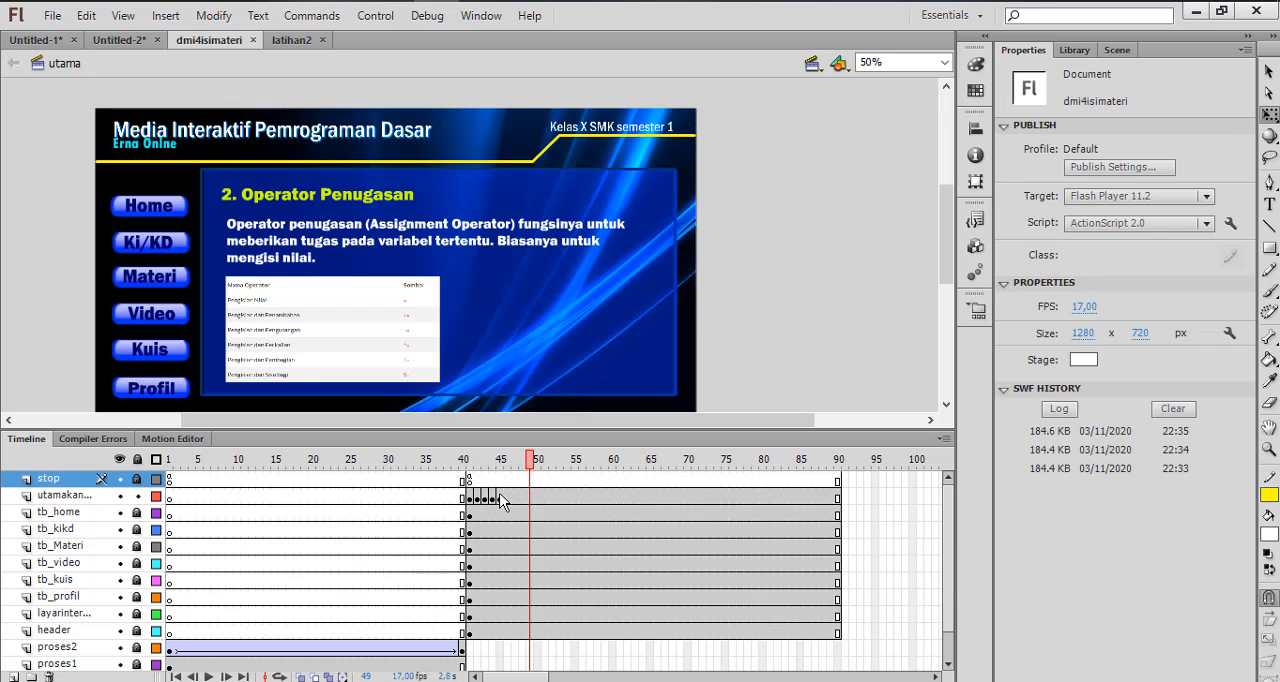
pyautogui.click(500, 499)
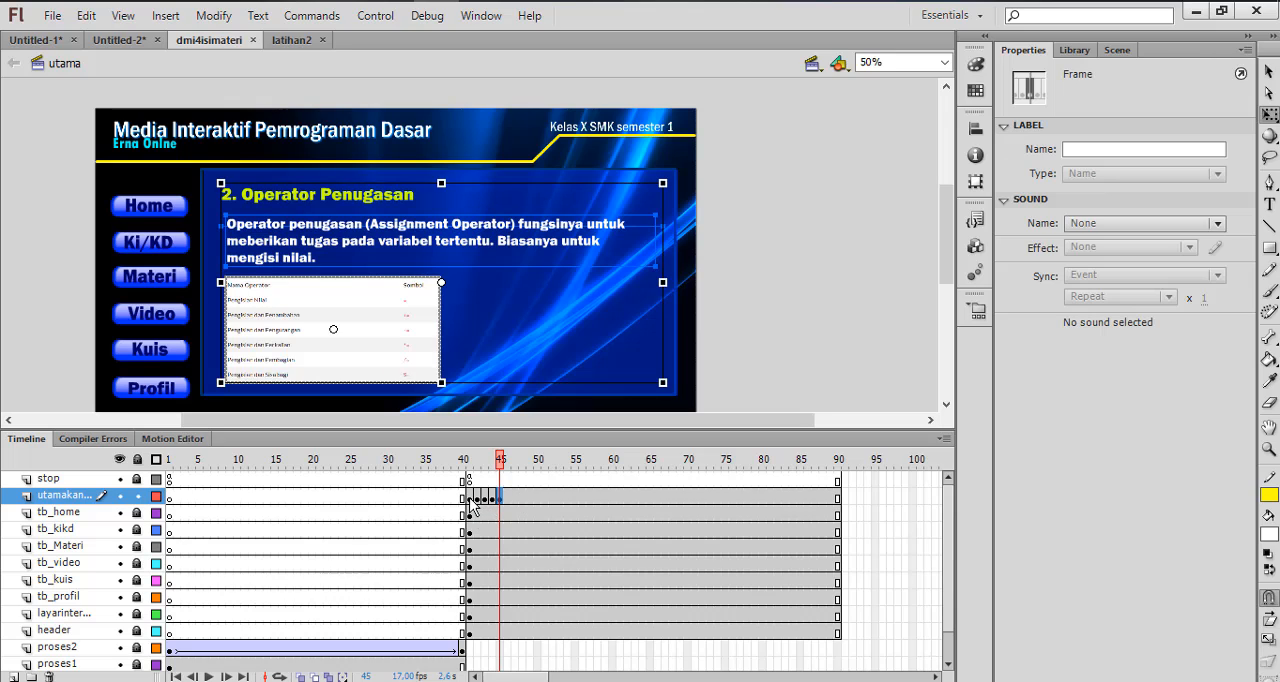
pyautogui.click(470, 498)
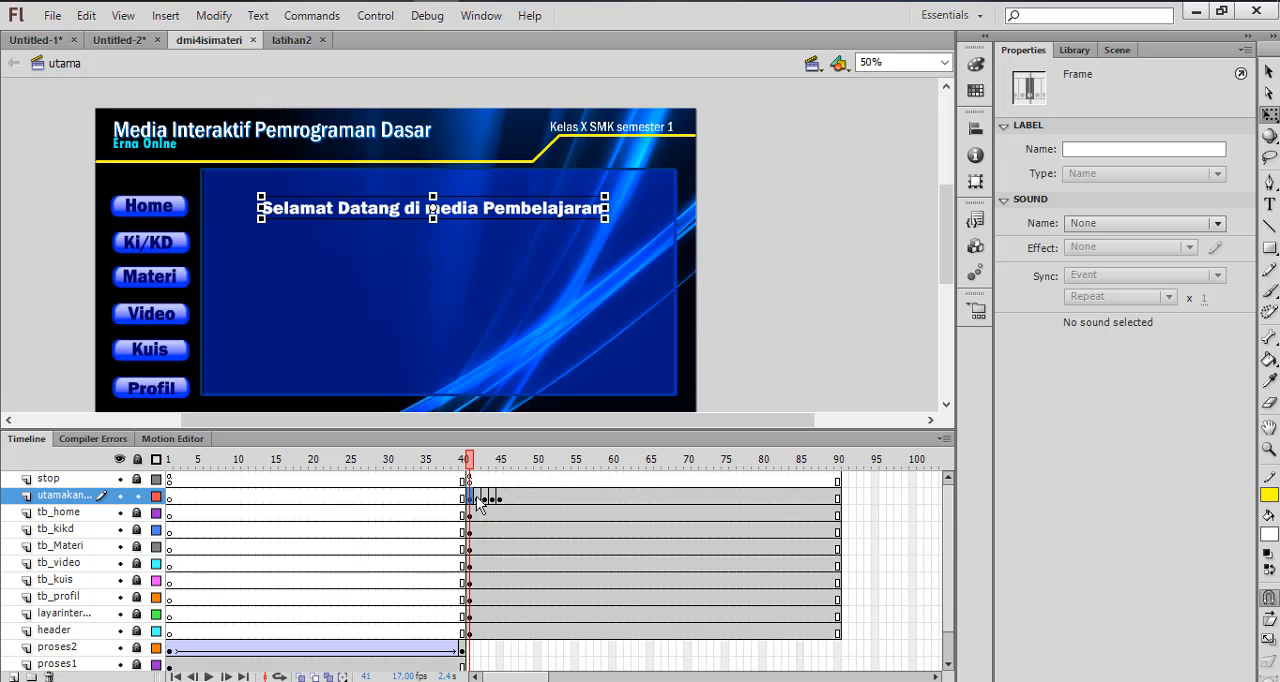
pyautogui.click(477, 499)
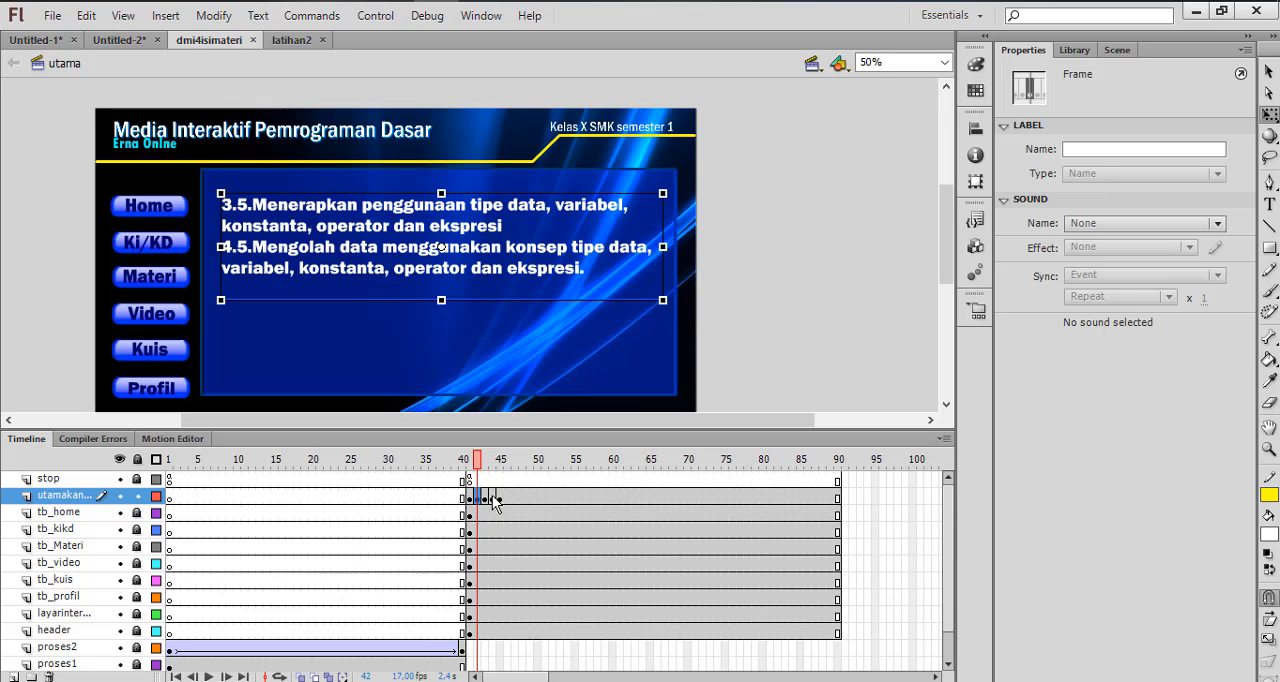
pyautogui.click(486, 498)
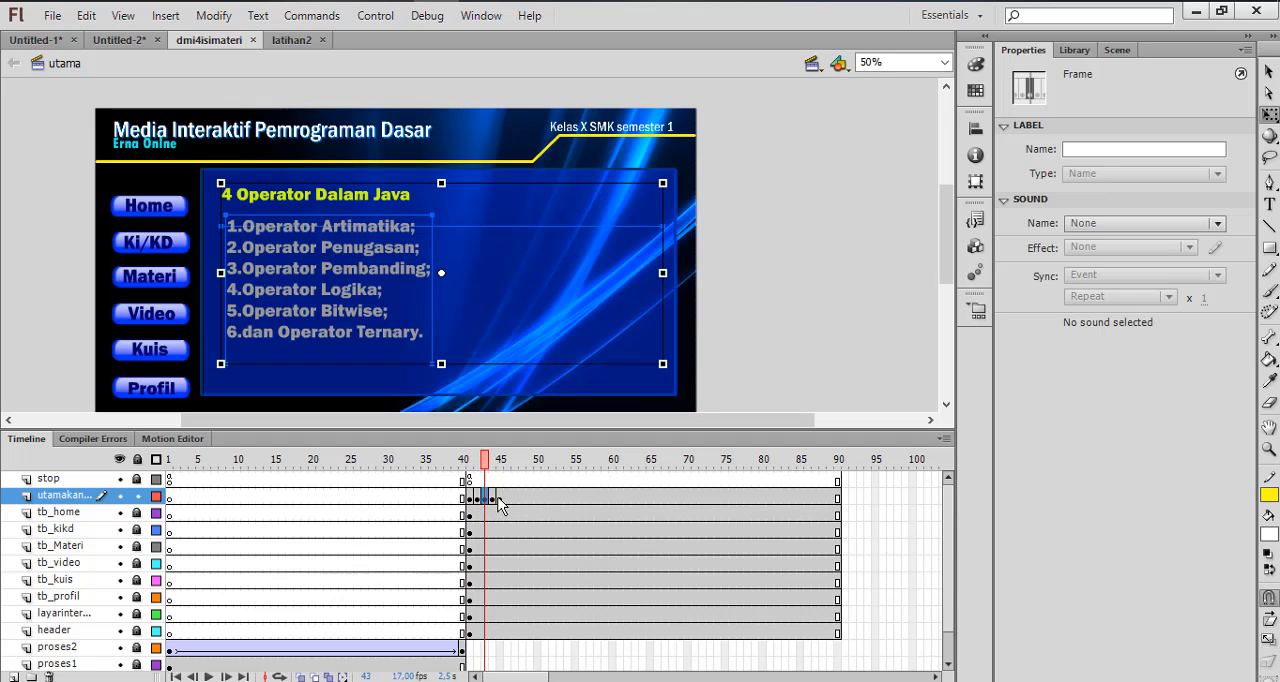
pyautogui.click(494, 498)
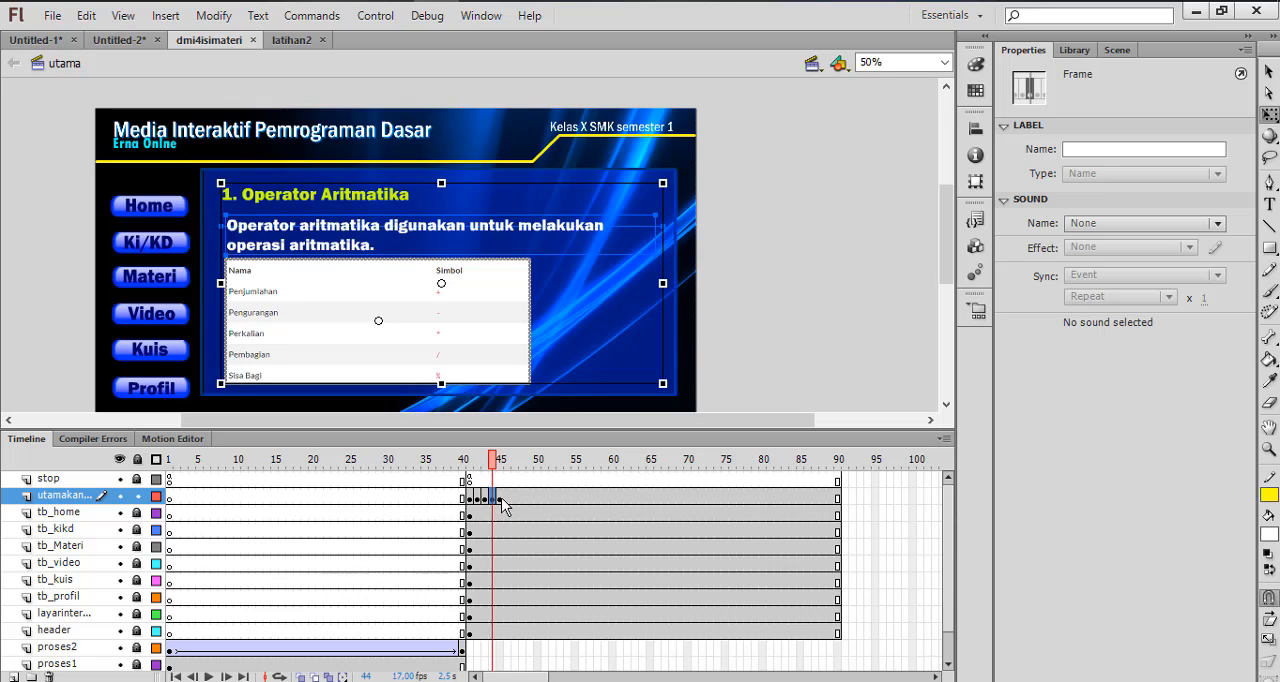
pyautogui.click(500, 498)
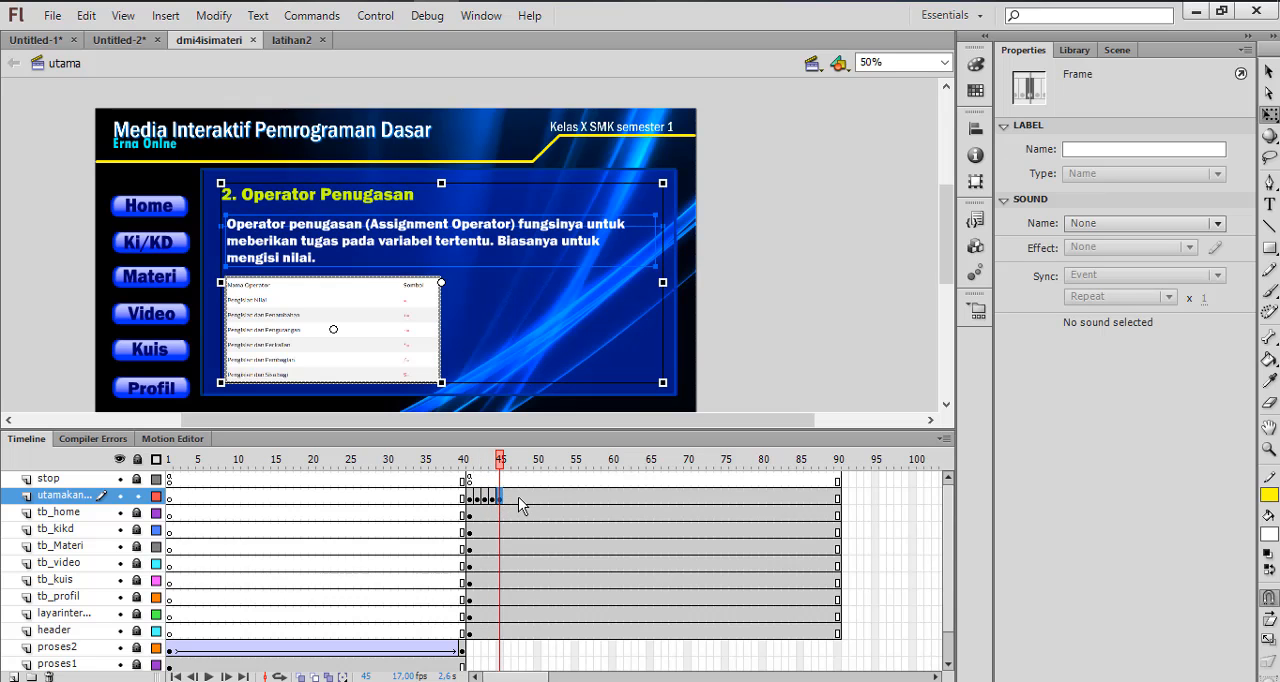
# Insert a keyframe at frame 46 of the utamakanan layer and replace its heading with "3. Operator Pambanding" copied from the Word document
pyautogui.rightClick(506, 497)
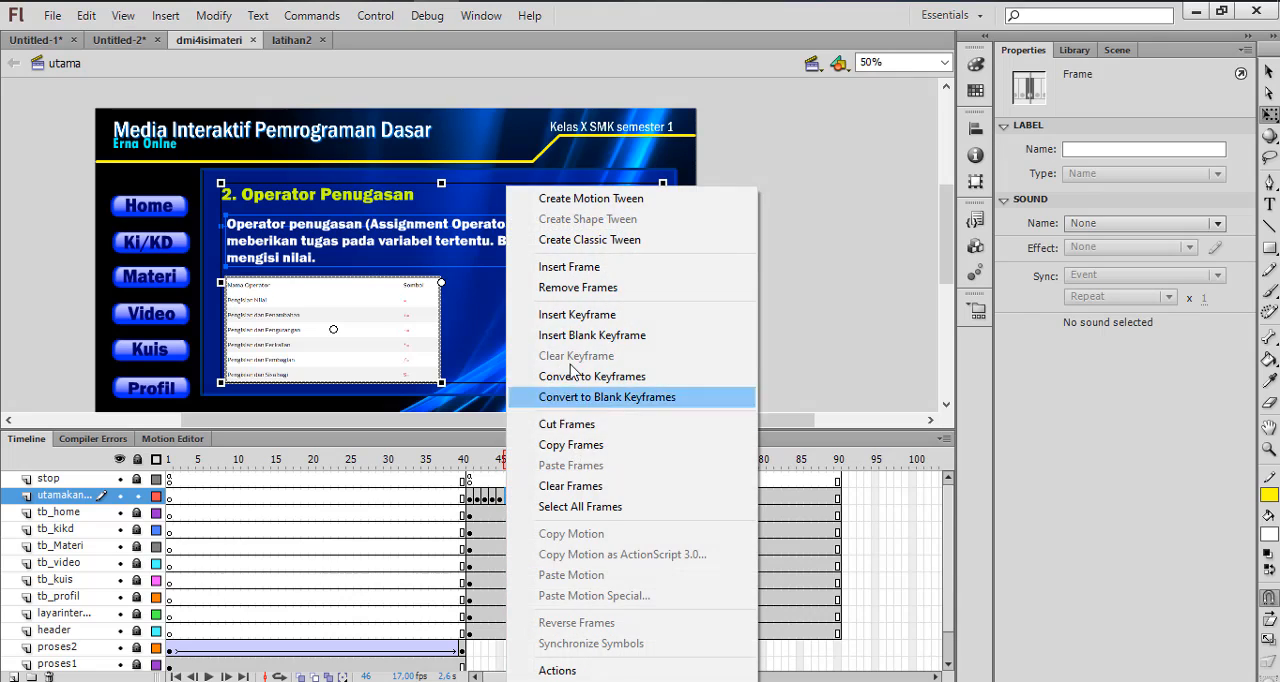
pyautogui.click(574, 316)
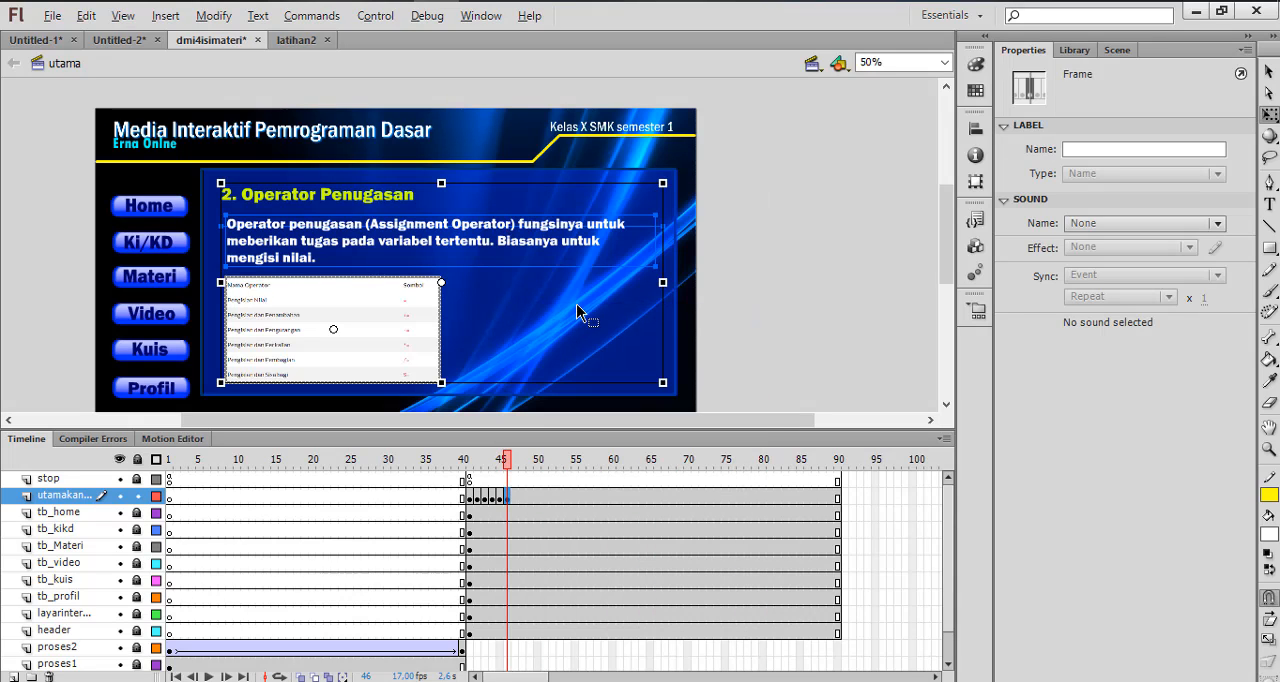
pyautogui.hotkey('alt', 'Tab')
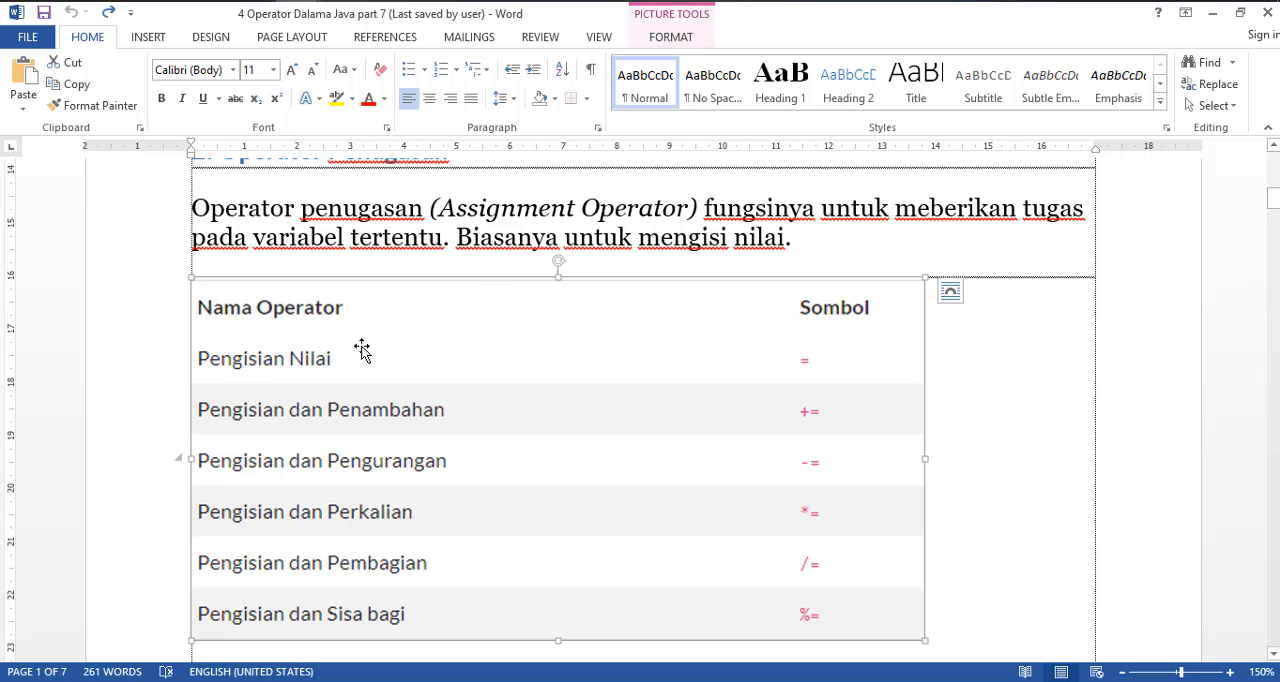
pyautogui.scroll(-5, 363, 351)
pyautogui.moveTo(480, 211); pyautogui.dragTo(120, 212)
pyautogui.hotkey('ctrl', 'c')
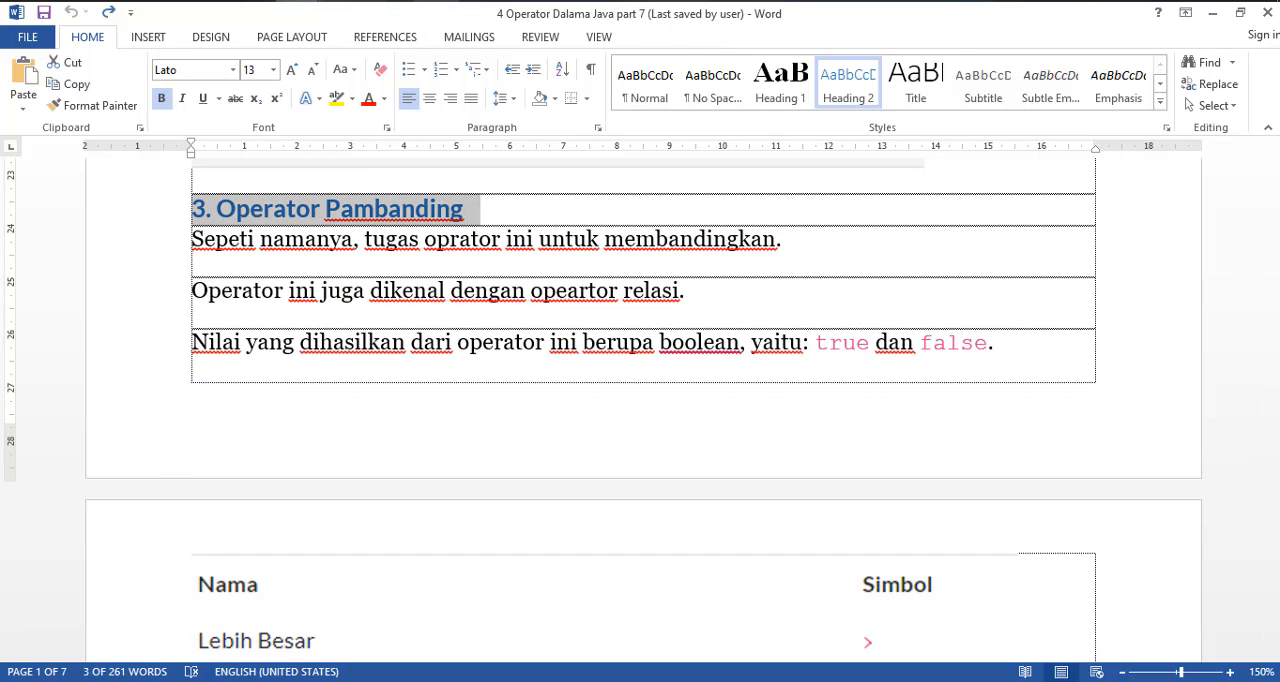
pyautogui.hotkey('alt', 'Tab')
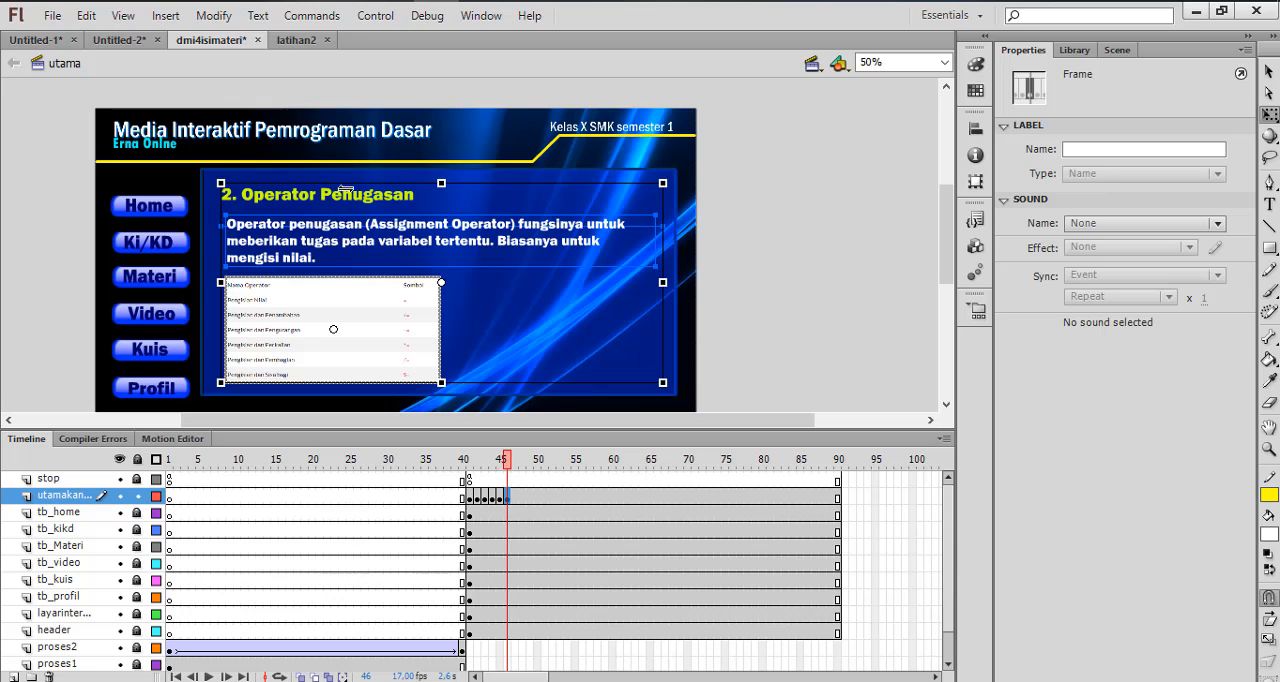
pyautogui.doubleClick(340, 200)
pyautogui.moveTo(457, 198); pyautogui.dragTo(222, 195)
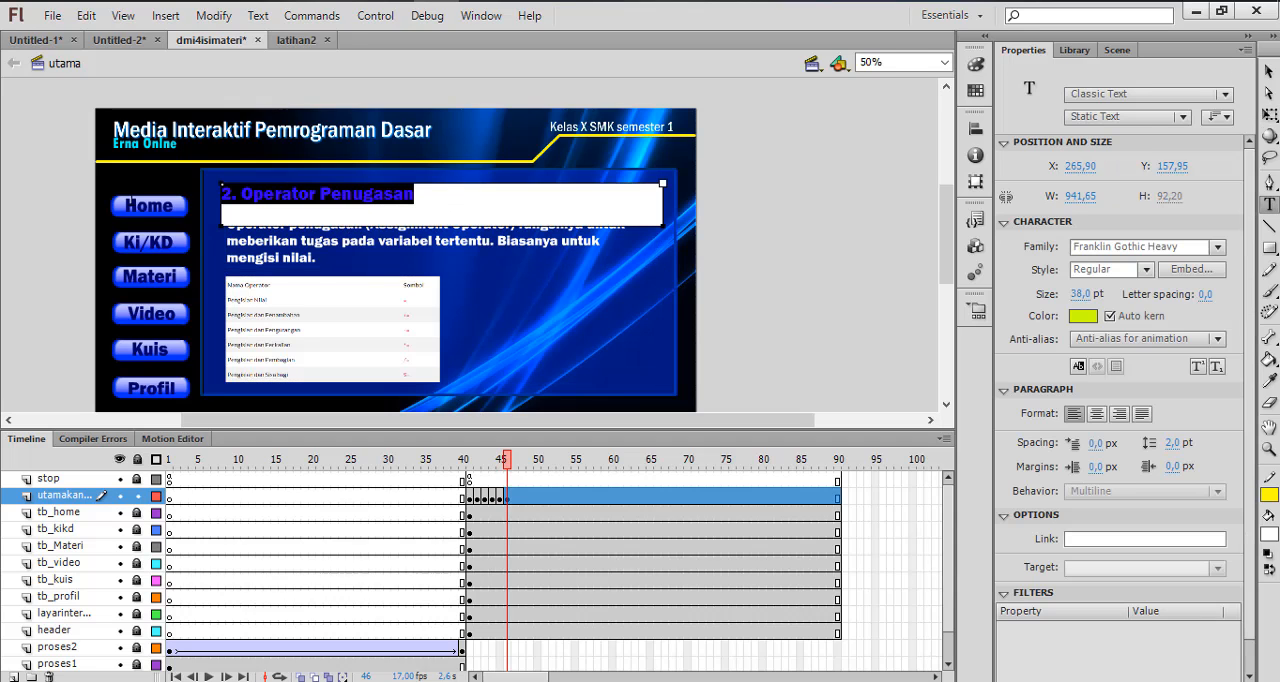
pyautogui.hotkey('ctrl', 'v')
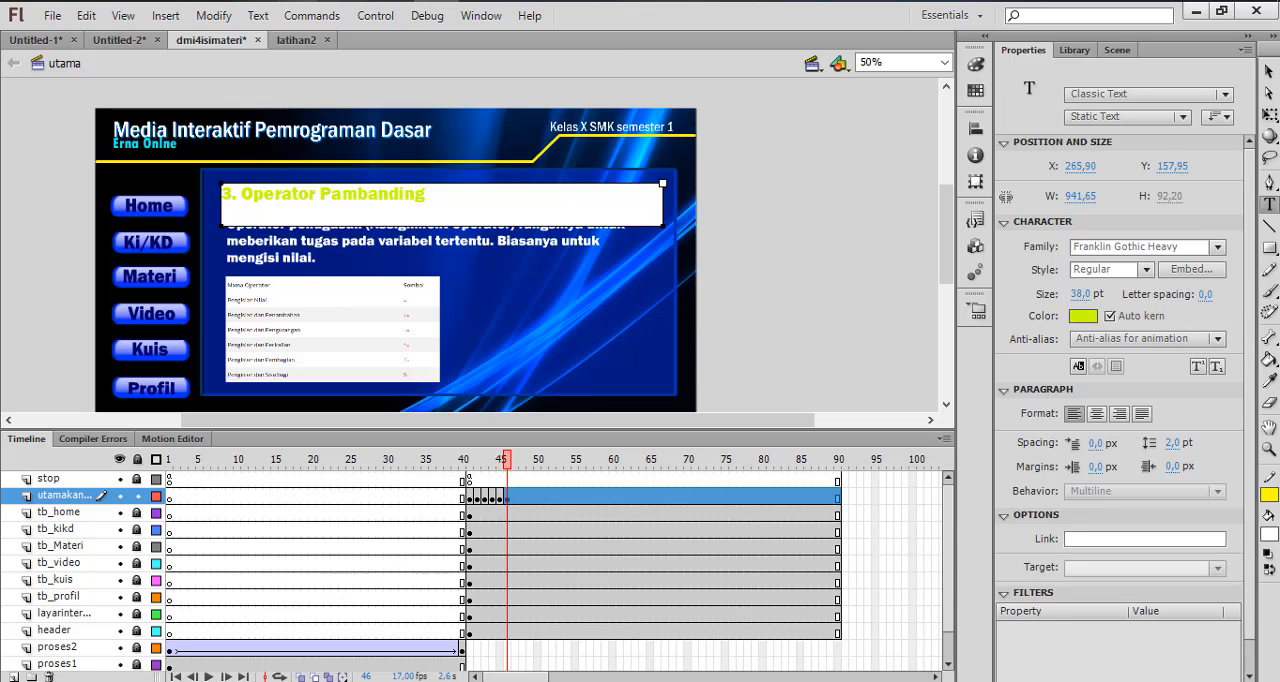
# Copy the three-sentence description under "3. Operator Pambanding" from Word and paste it over the assignment description on frame 46 in Flash
pyautogui.click(296, 1)
pyautogui.click(122, 84)
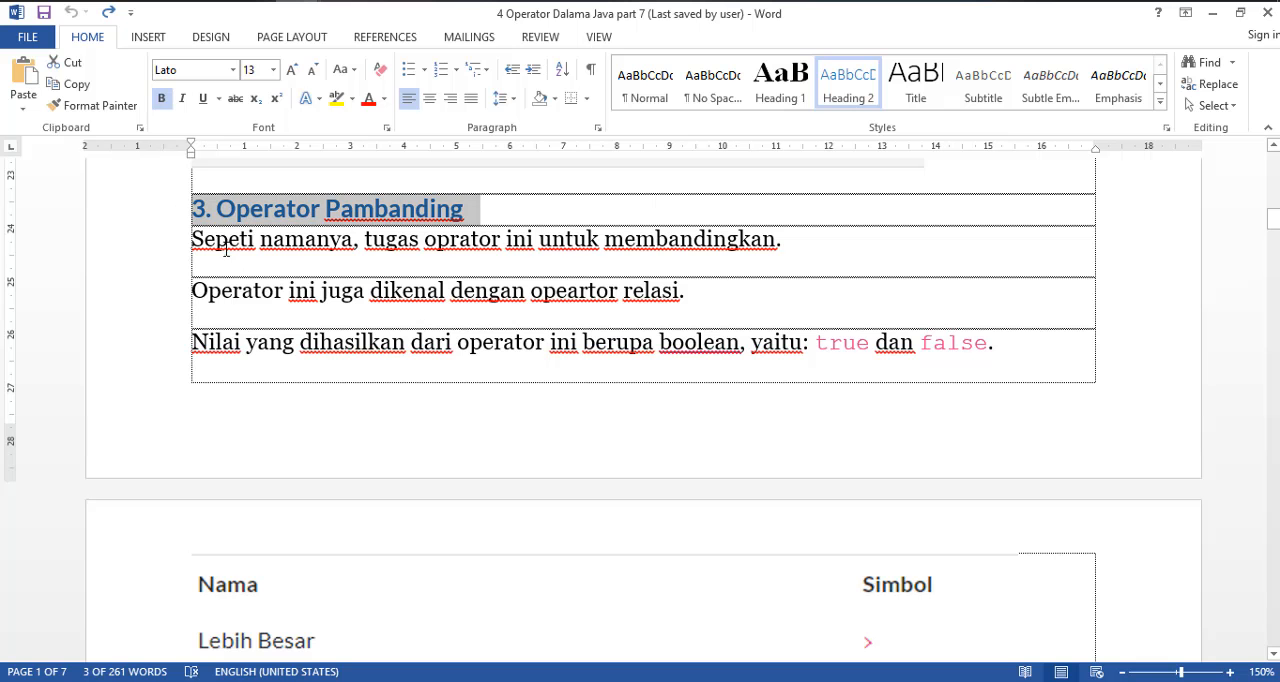
pyautogui.moveTo(192, 240); pyautogui.dragTo(1026, 377)
pyautogui.hotkey('ctrl', 'c')
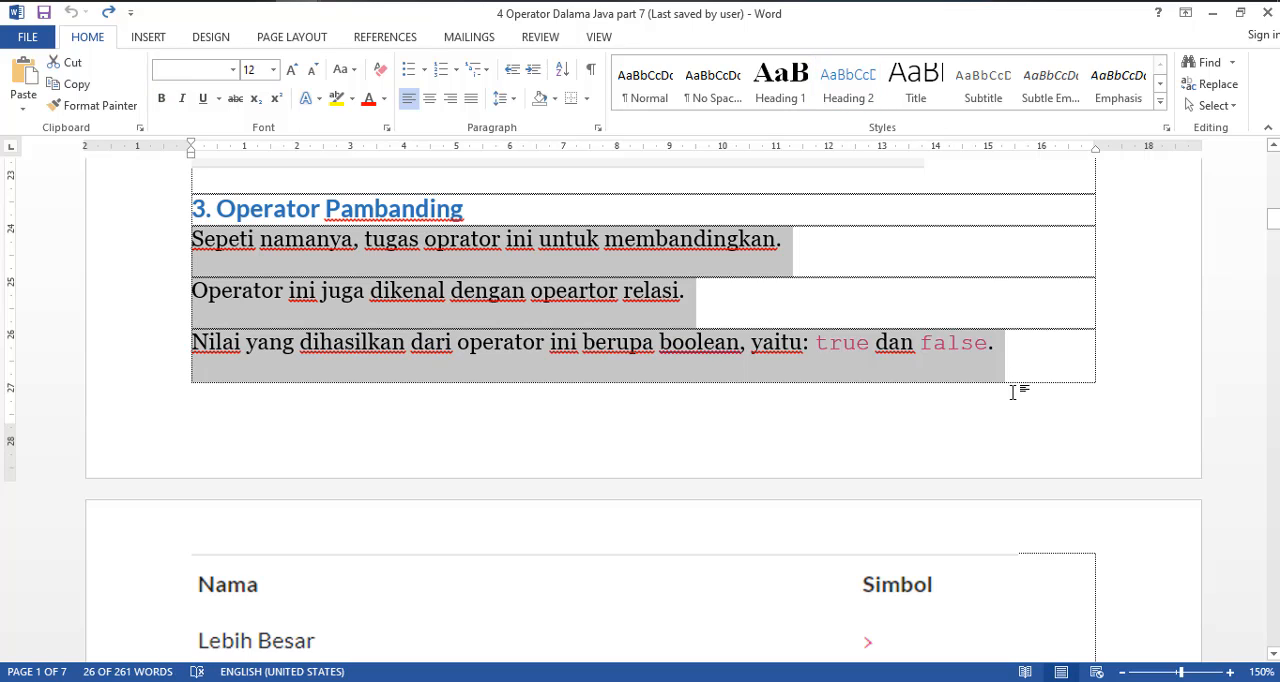
pyautogui.hotkey('alt', 'Tab')
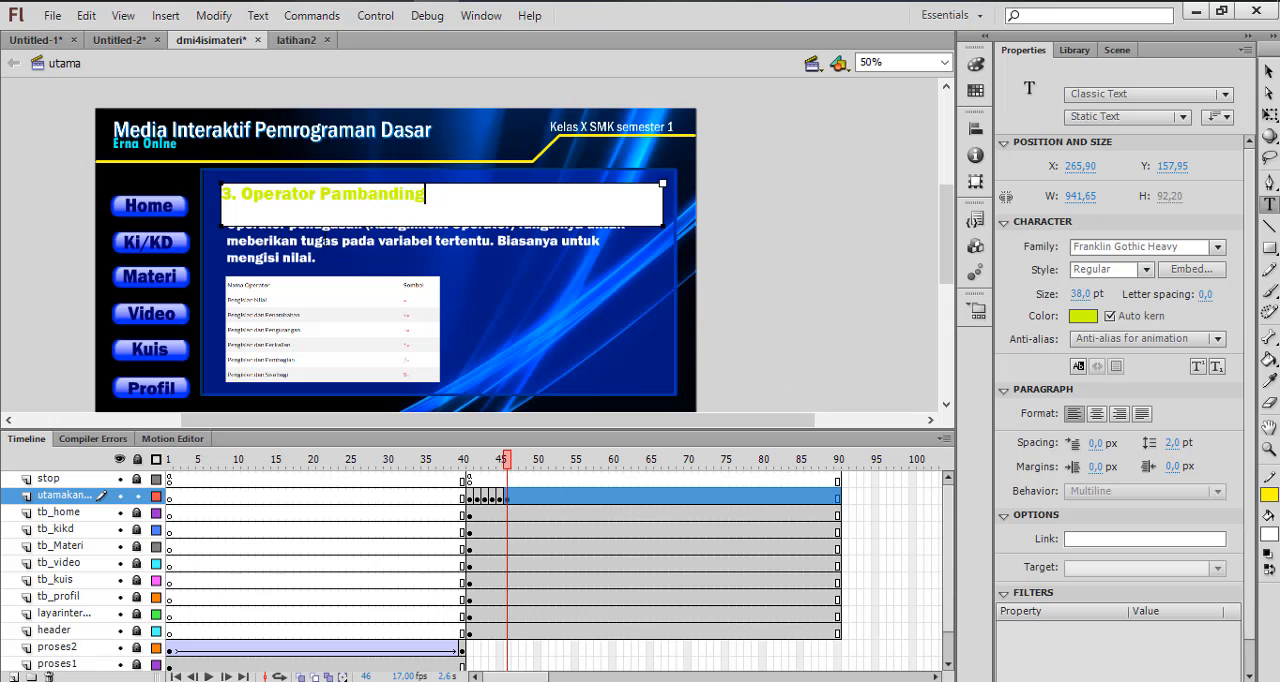
pyautogui.click(324, 241)
pyautogui.moveTo(323, 259); pyautogui.dragTo(212, 231)
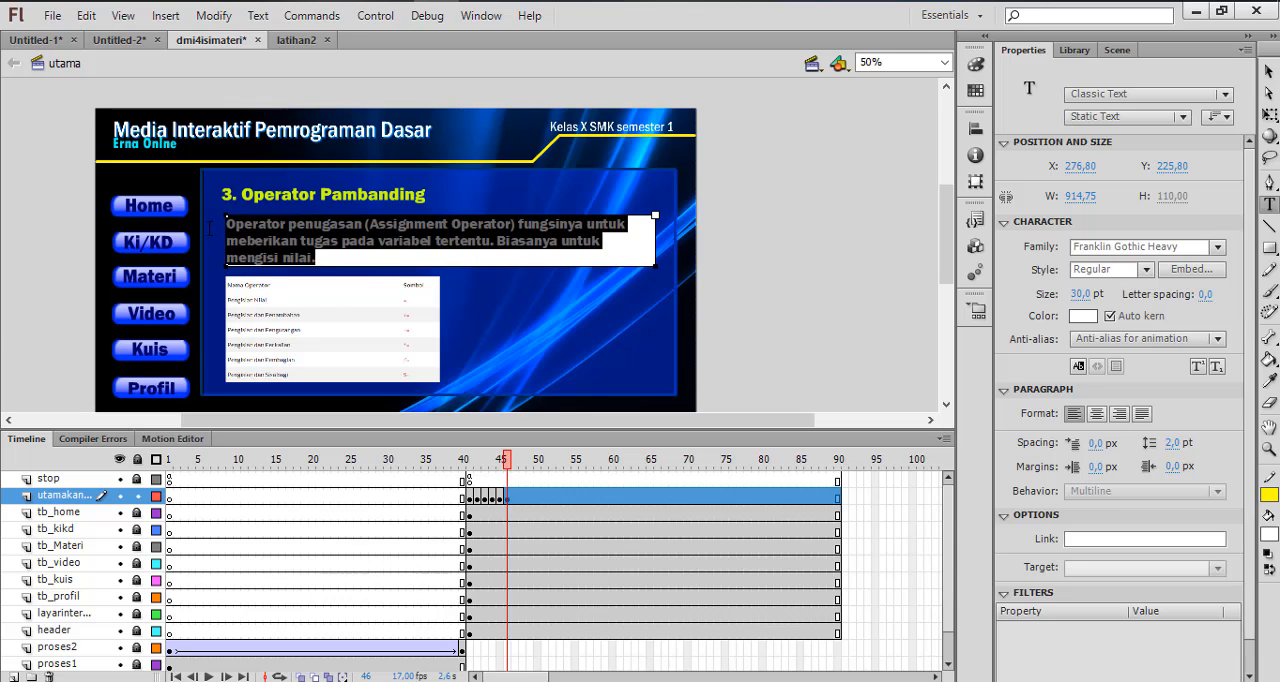
pyautogui.hotkey('ctrl', 'v')
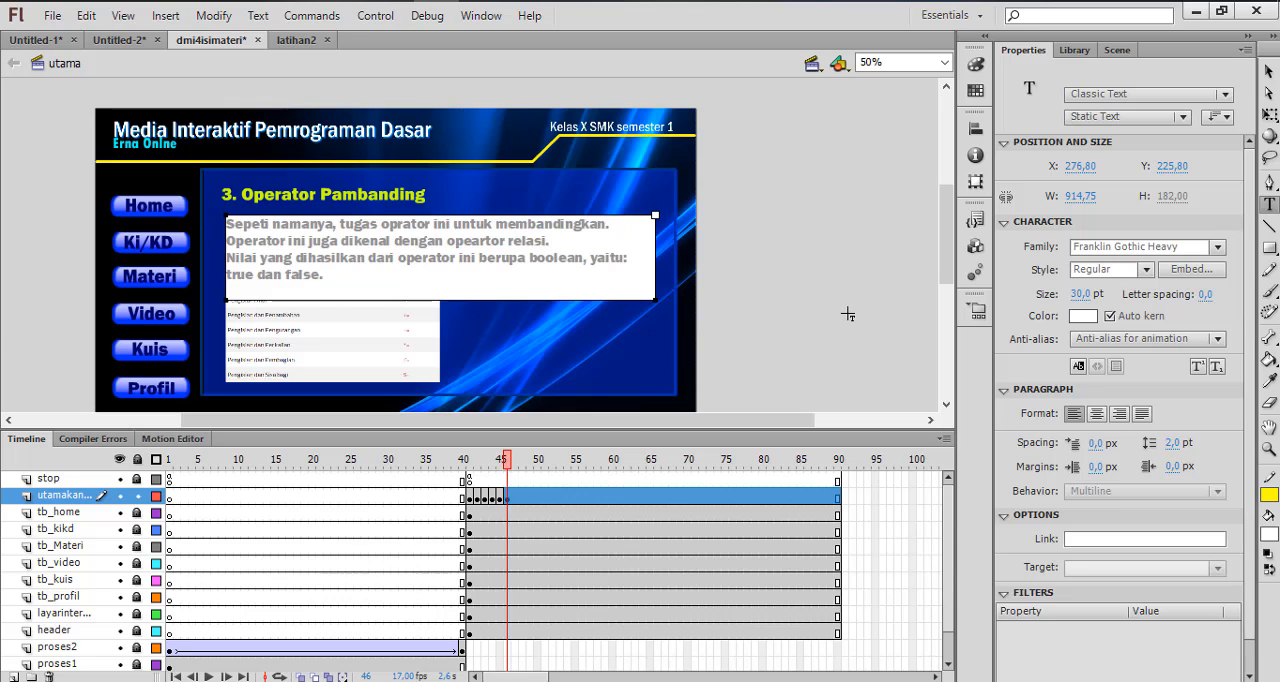
pyautogui.click(1268, 72)
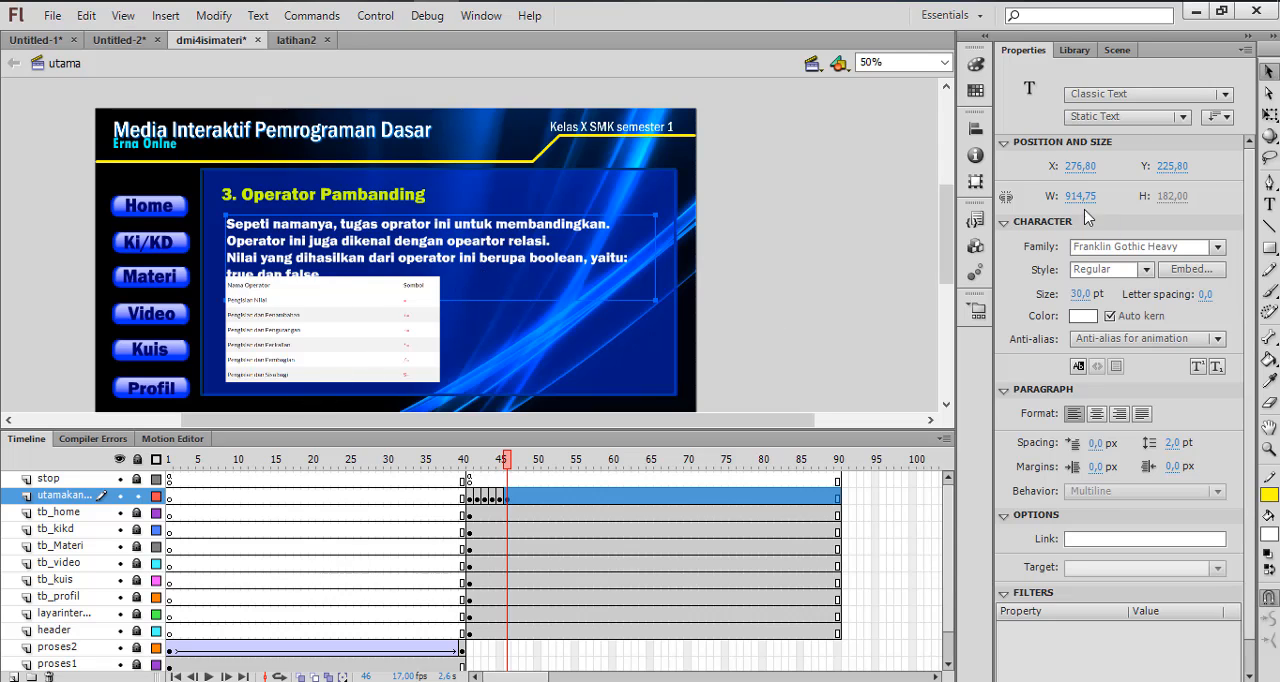
# Set the Operator Pambanding description's font size to 25 pt and delete the old assignment operator table from frame 46
pyautogui.click(1082, 294)
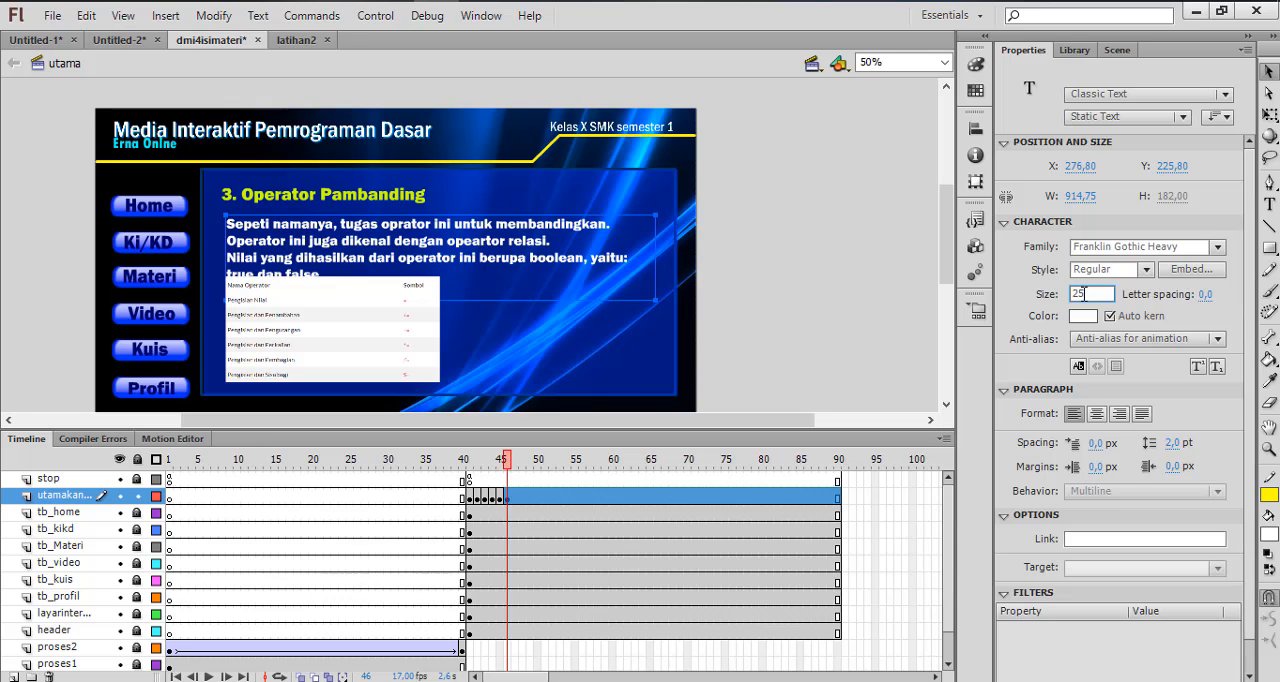
pyautogui.press('Return')
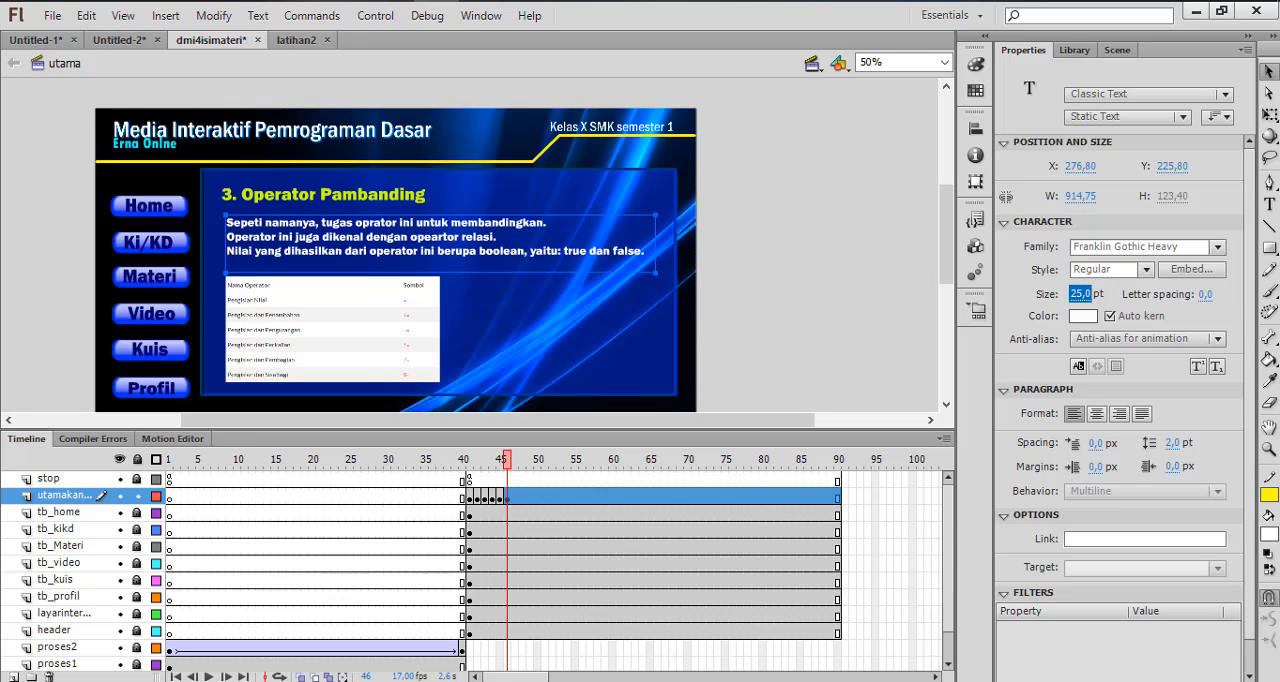
pyautogui.click(333, 358)
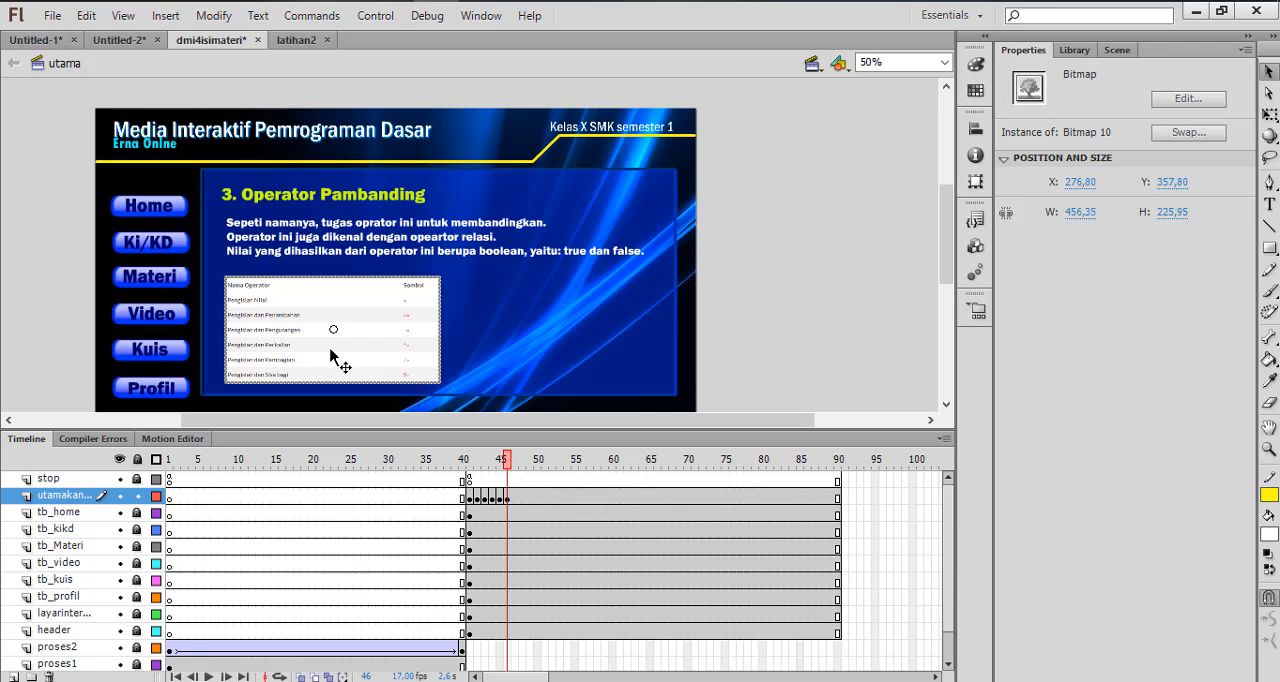
pyautogui.press('Delete')
# Copy the comparison operator table picture (Nama, Simbol) from the Word document and paste it onto frame 46 in Flash
pyautogui.hotkey('alt', 'Tab')
pyautogui.scroll(-5, 303, 406)
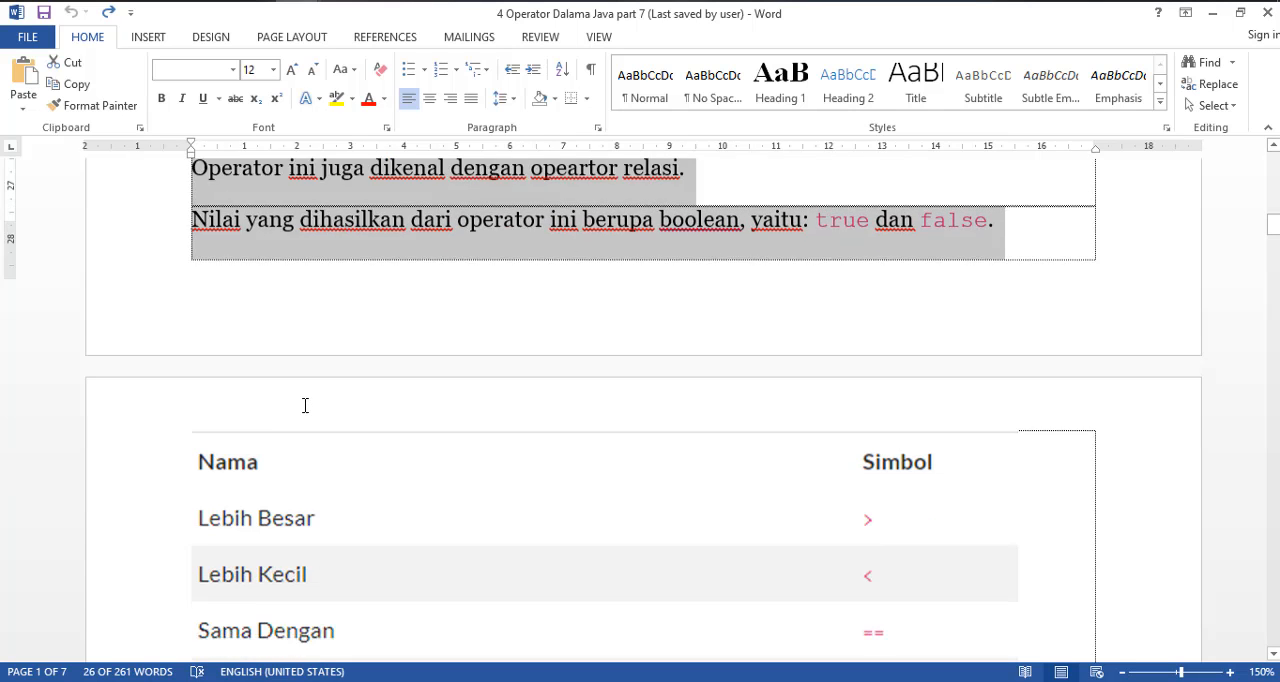
pyautogui.click(303, 410)
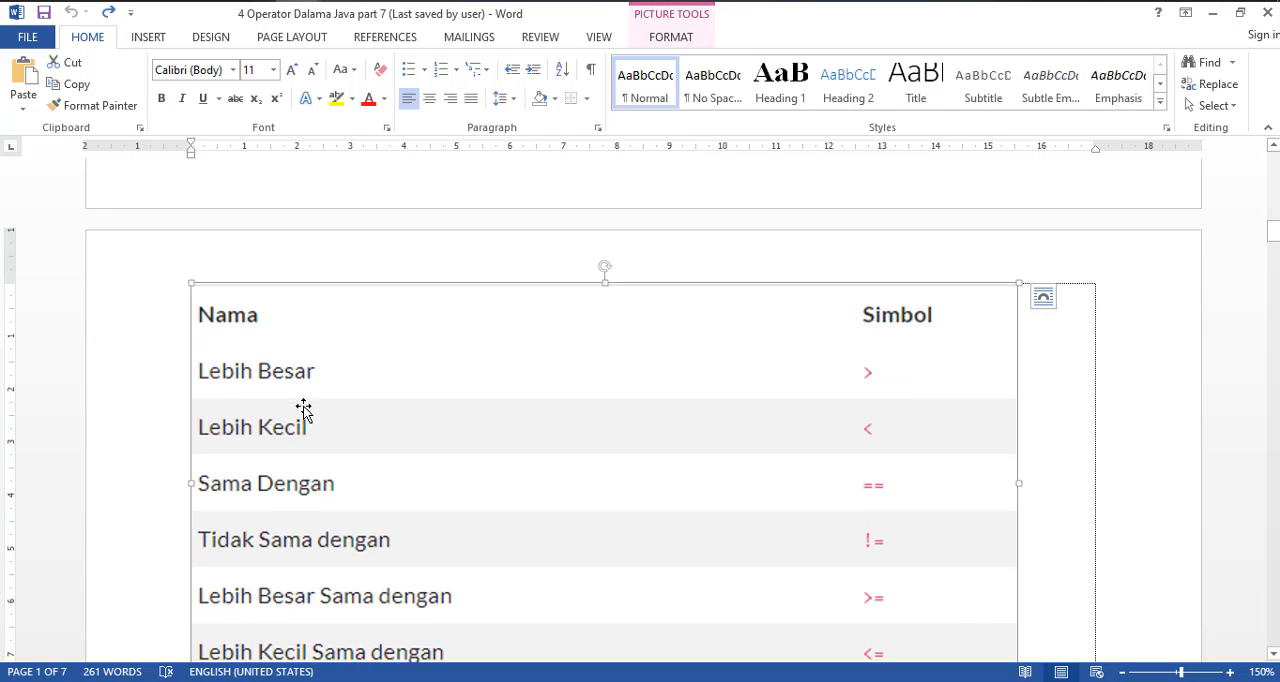
pyautogui.hotkey('ctrl', 'c')
pyautogui.hotkey('alt', 'Tab')
pyautogui.hotkey('ctrl', 'v')
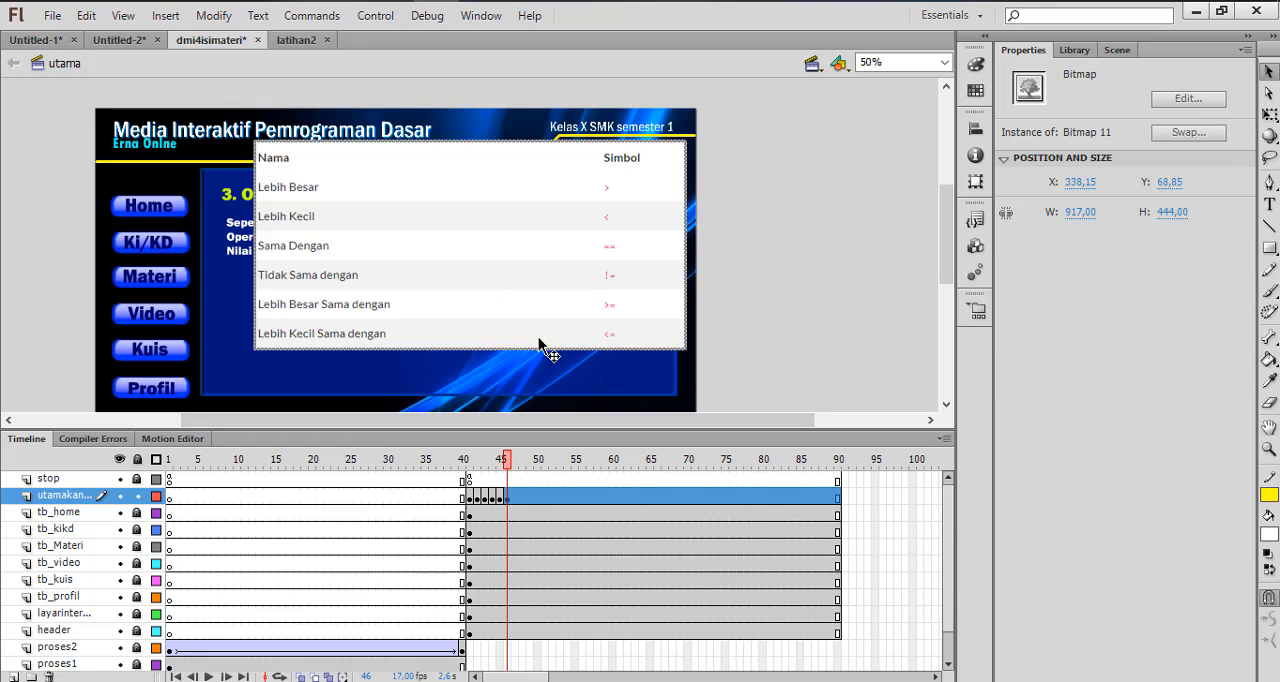
# Free Transform the pasted table to about 549 by 266 px, place it below the description at about X 276, Y 332, and save the document
pyautogui.click(214, 16)
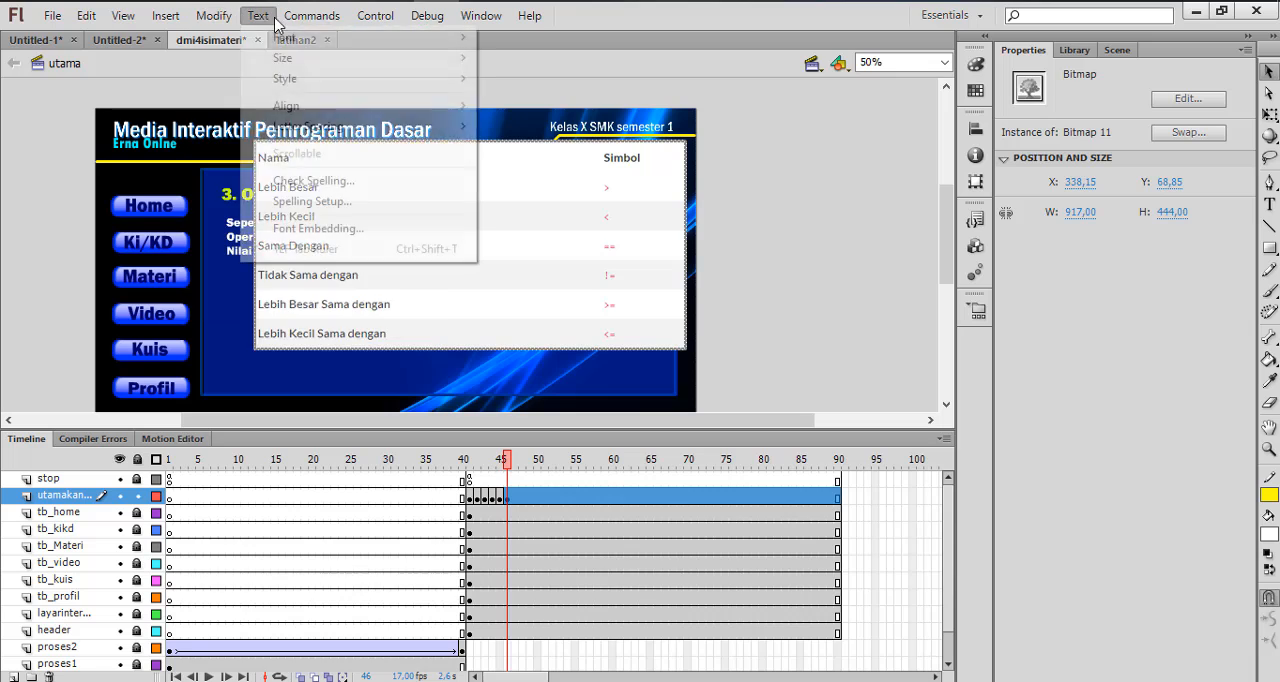
pyautogui.moveTo(363, 229)
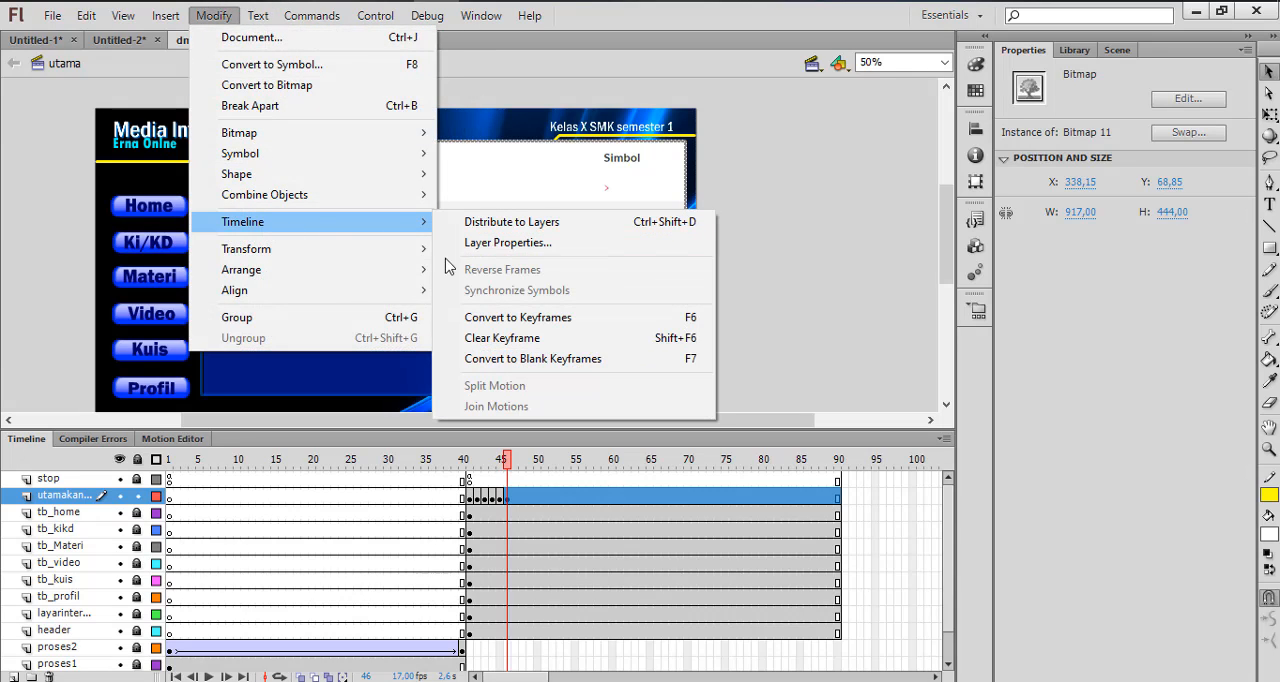
pyautogui.moveTo(423, 249)
pyautogui.click(492, 252)
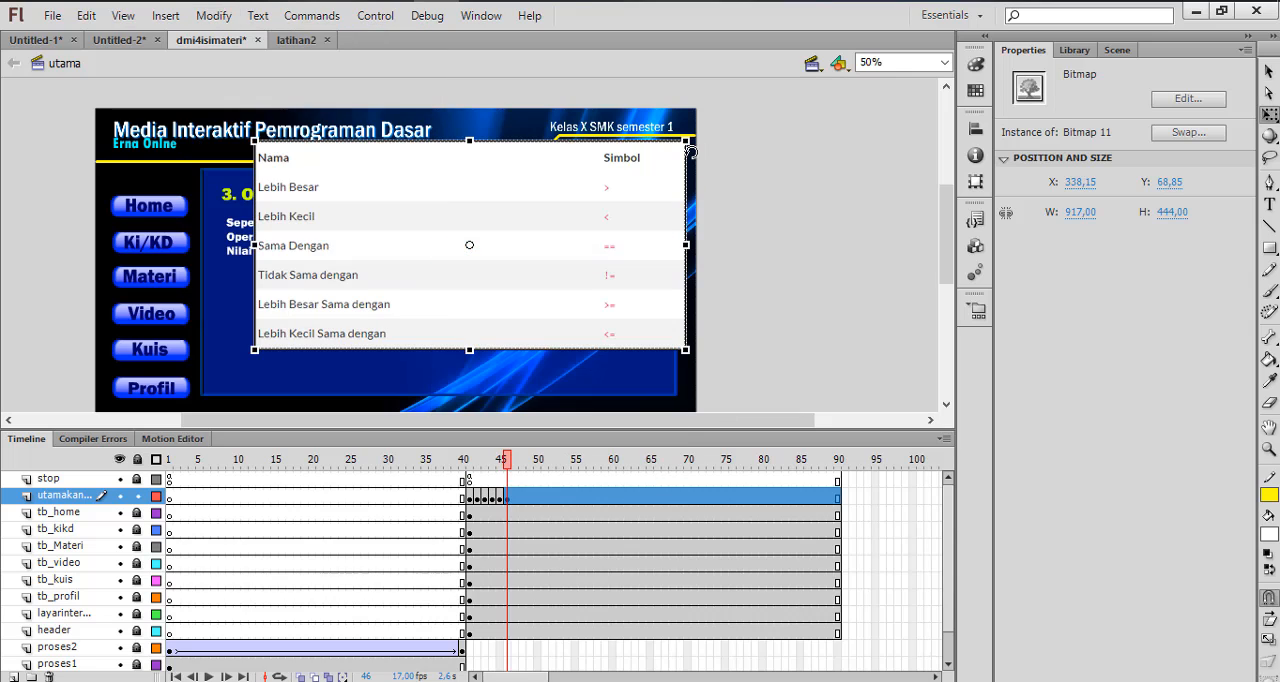
pyautogui.moveTo(685, 141); pyautogui.dragTo(641, 182)
pyautogui.moveTo(512, 240); pyautogui.dragTo(396, 317)
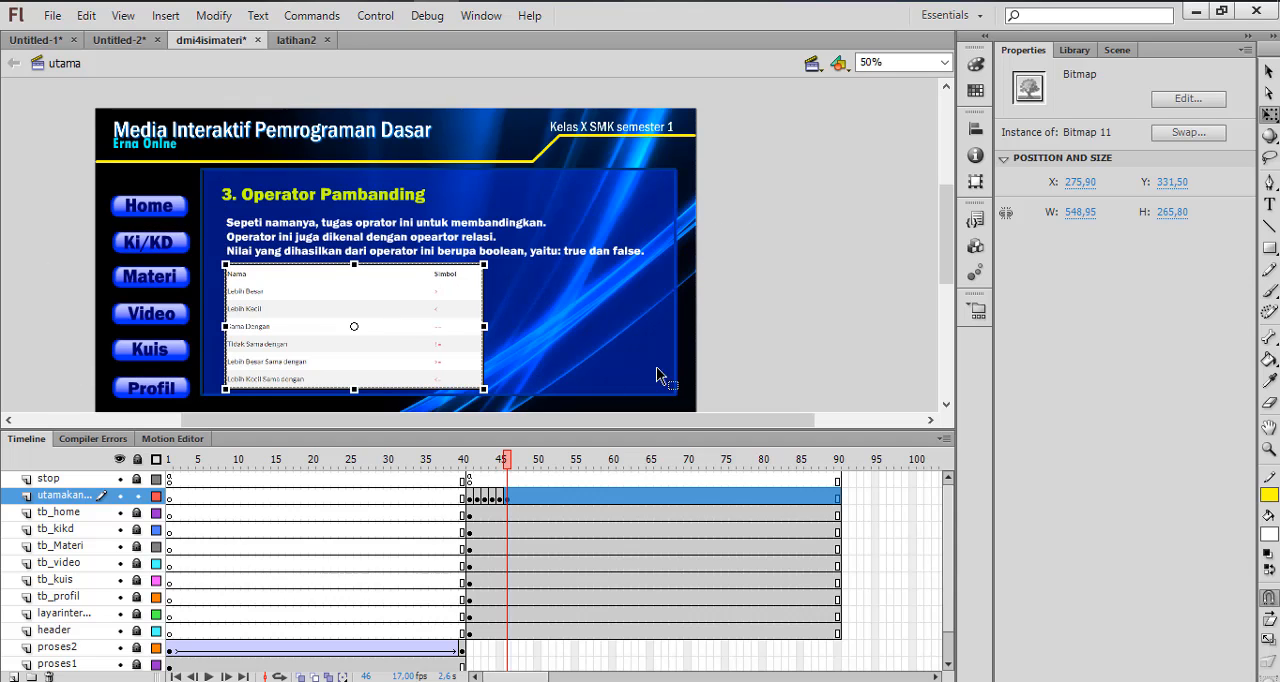
pyautogui.click(741, 319)
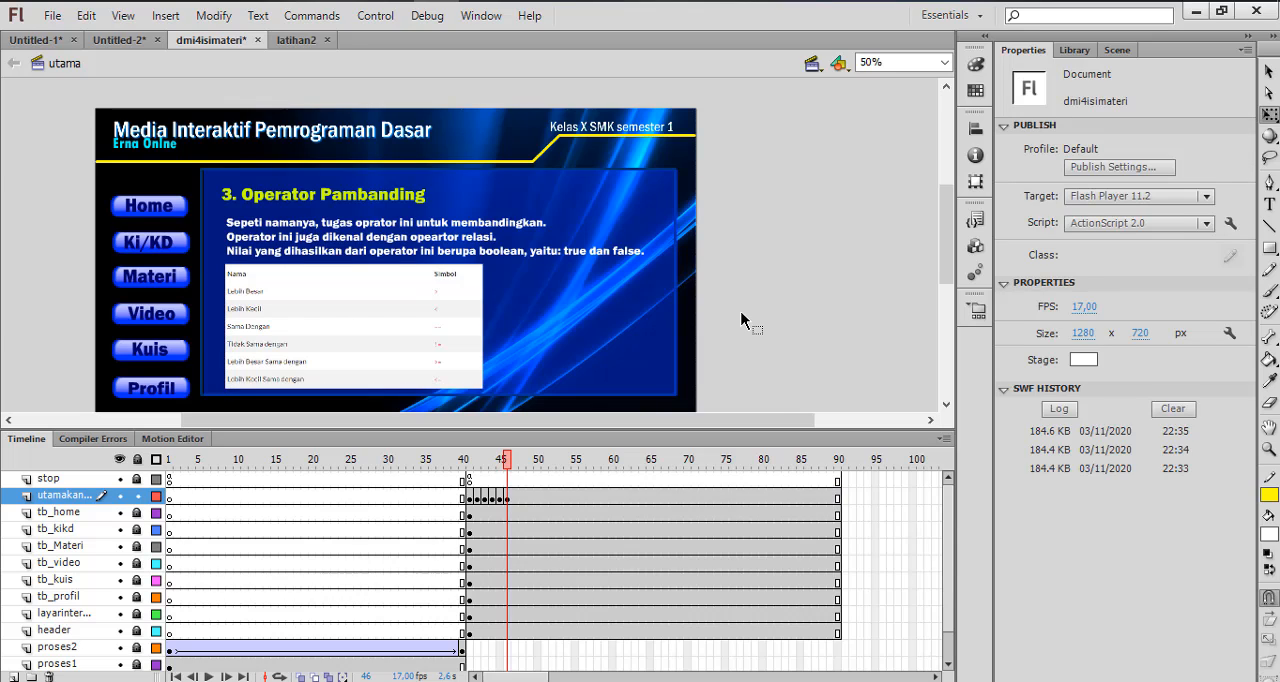
pyautogui.hotkey('ctrl', 's')
# On frame 41, lock the utamakan layer, unlock tb_home, and break apart the Home button group
pyautogui.click(469, 498)
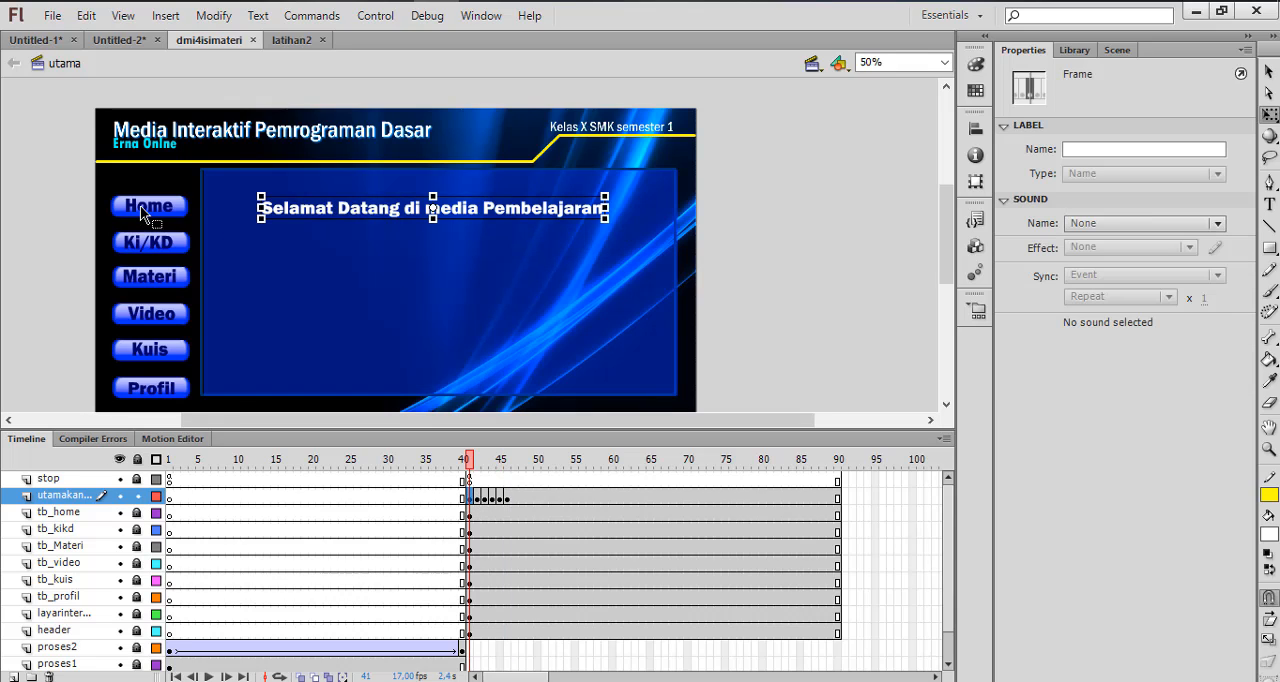
pyautogui.press('Escape')
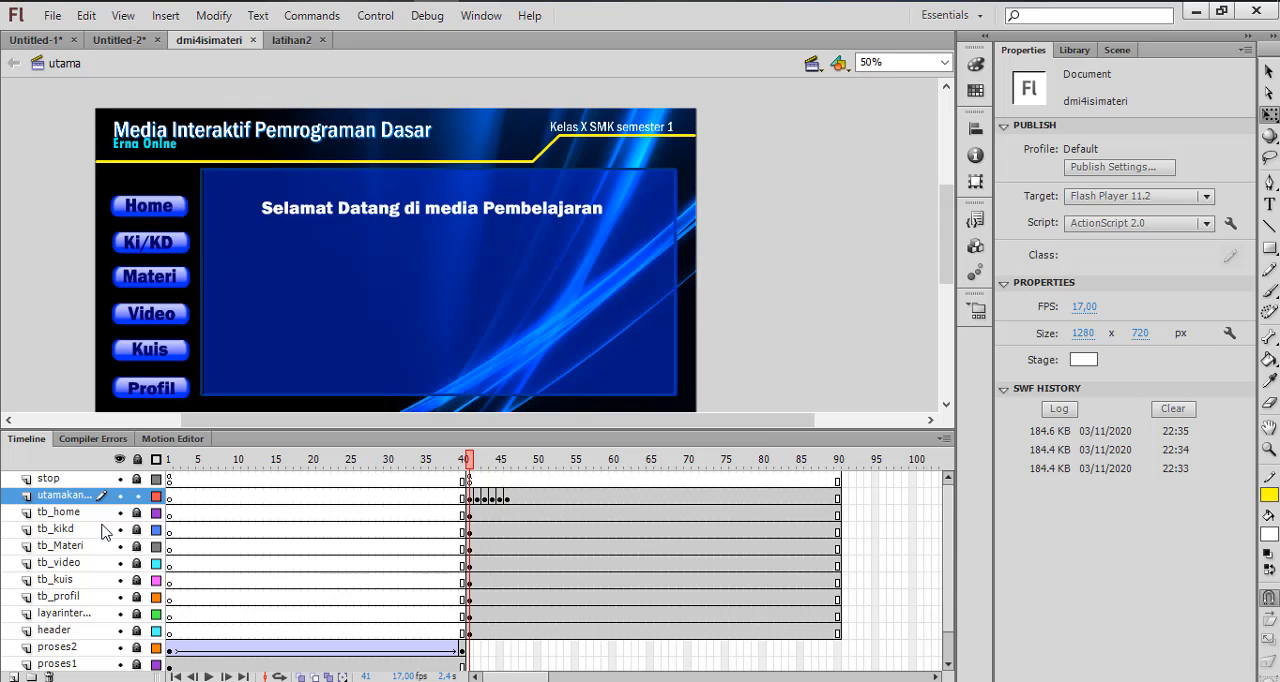
pyautogui.click(137, 496)
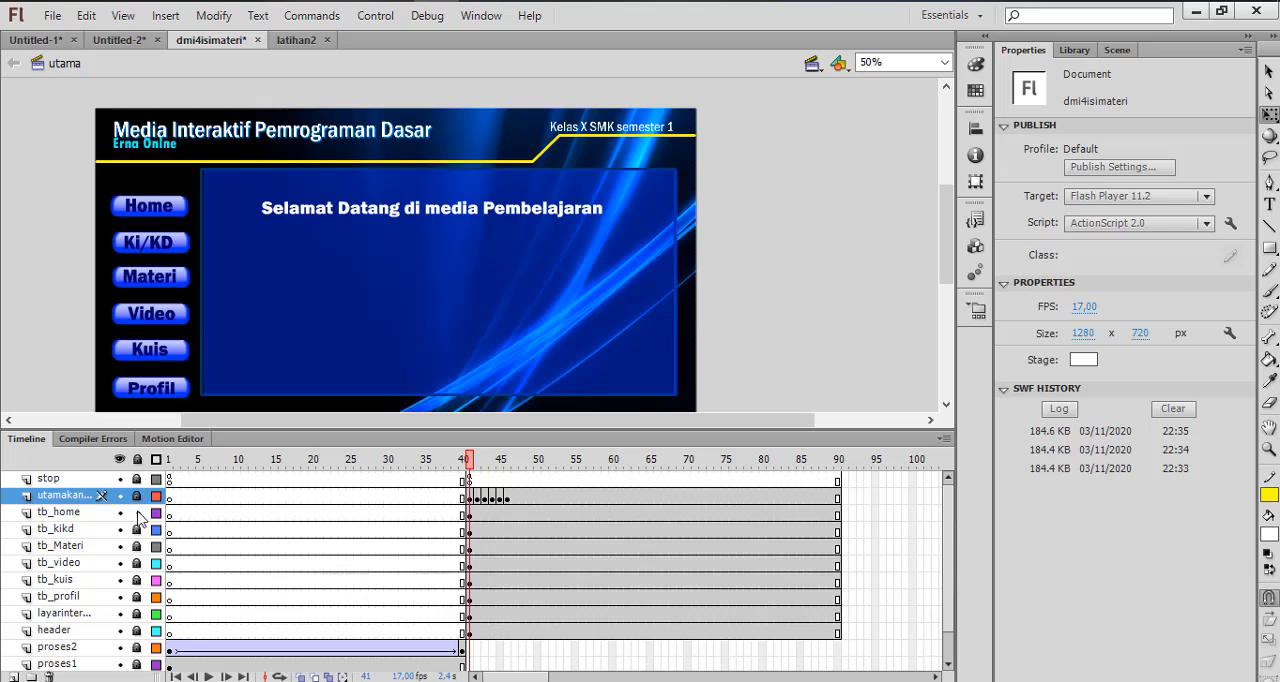
pyautogui.click(177, 204)
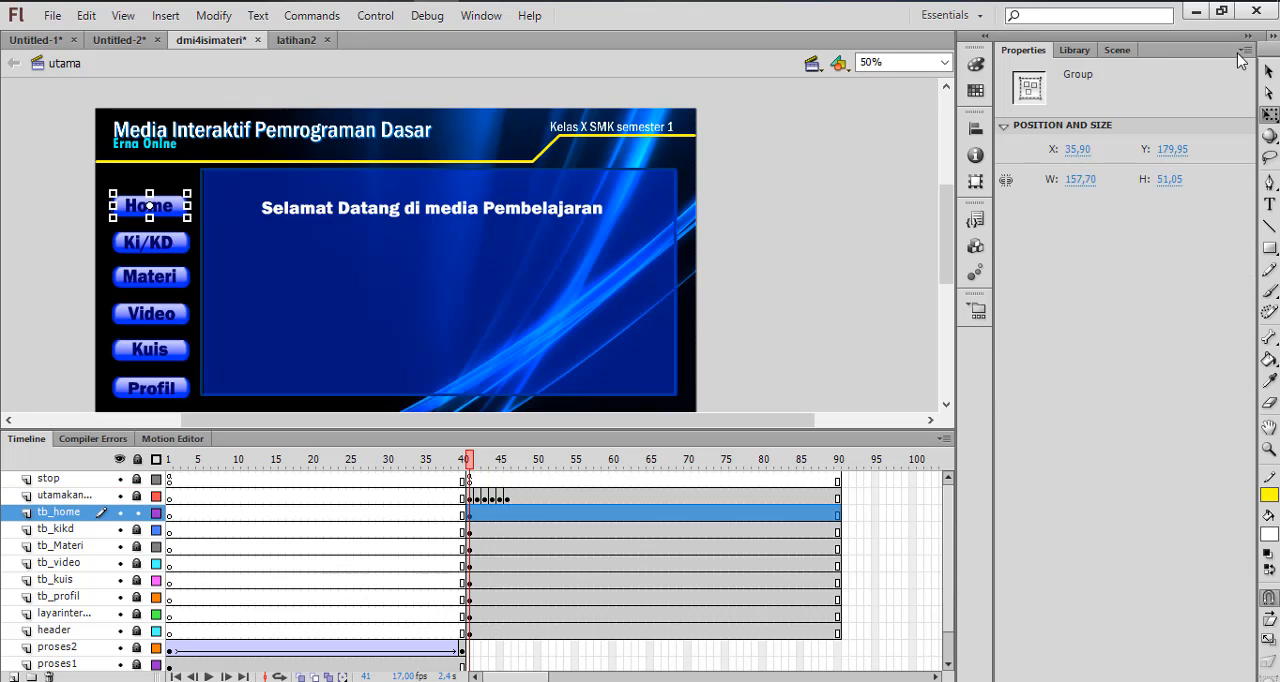
pyautogui.press('v')
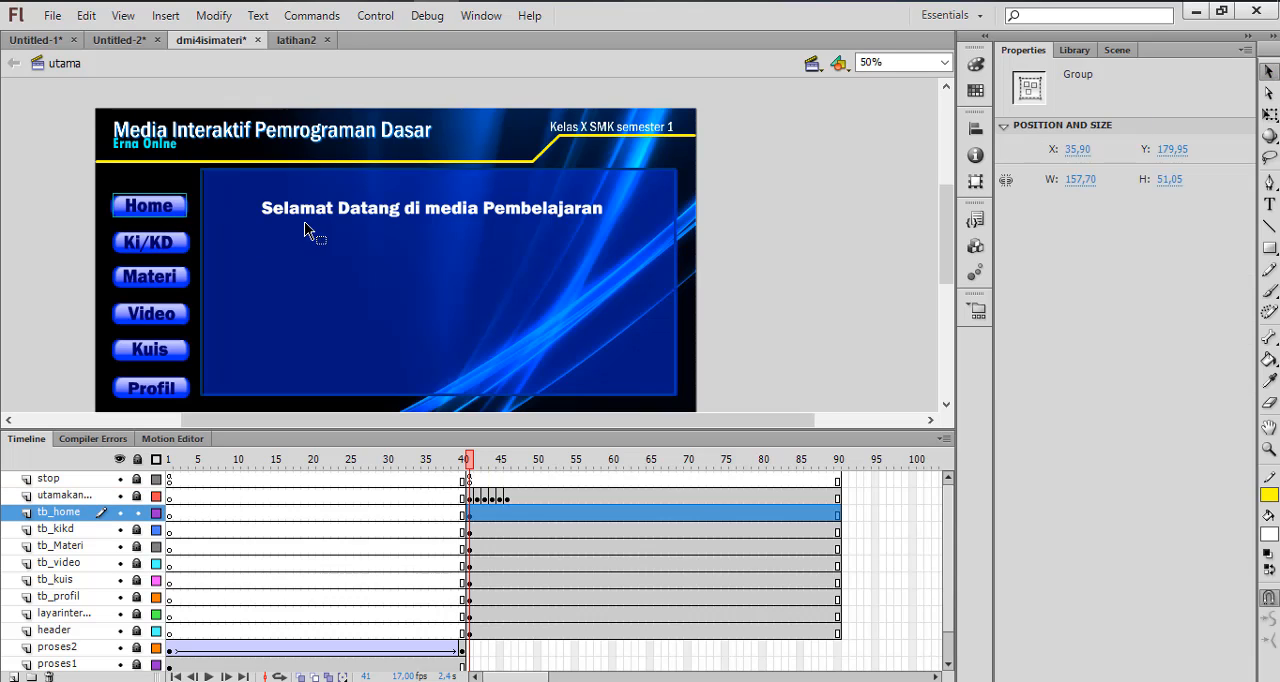
pyautogui.rightClick(158, 210)
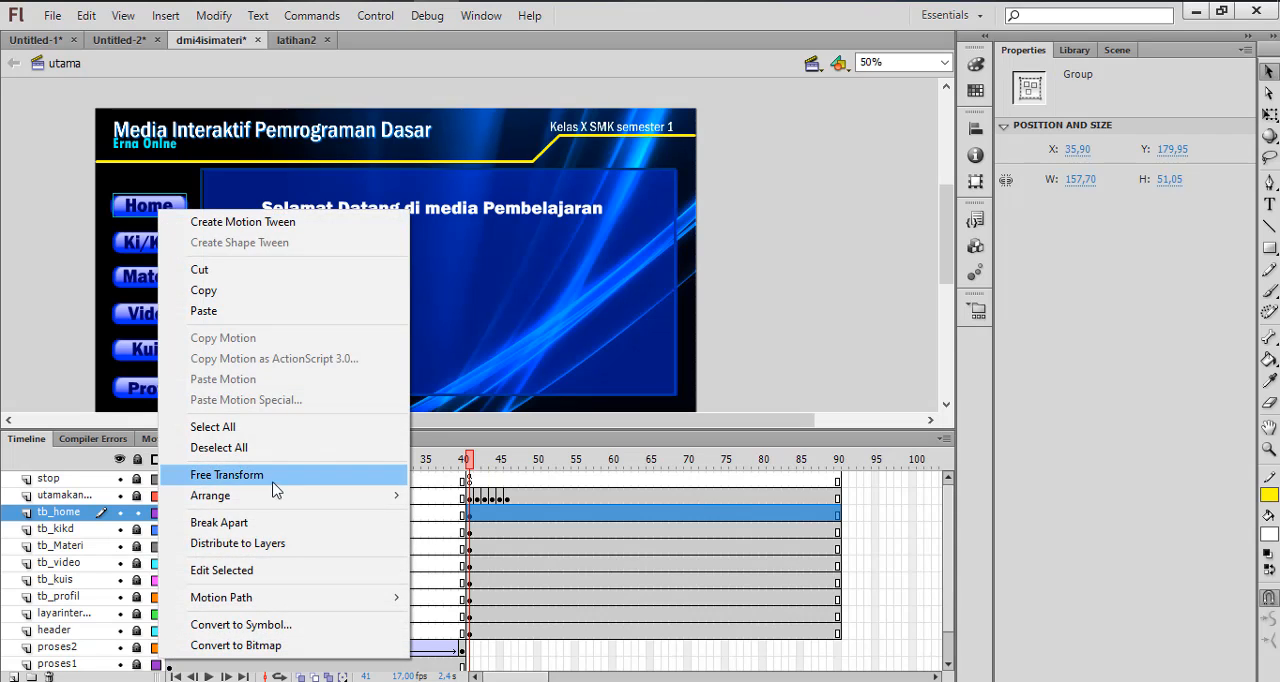
pyautogui.click(218, 522)
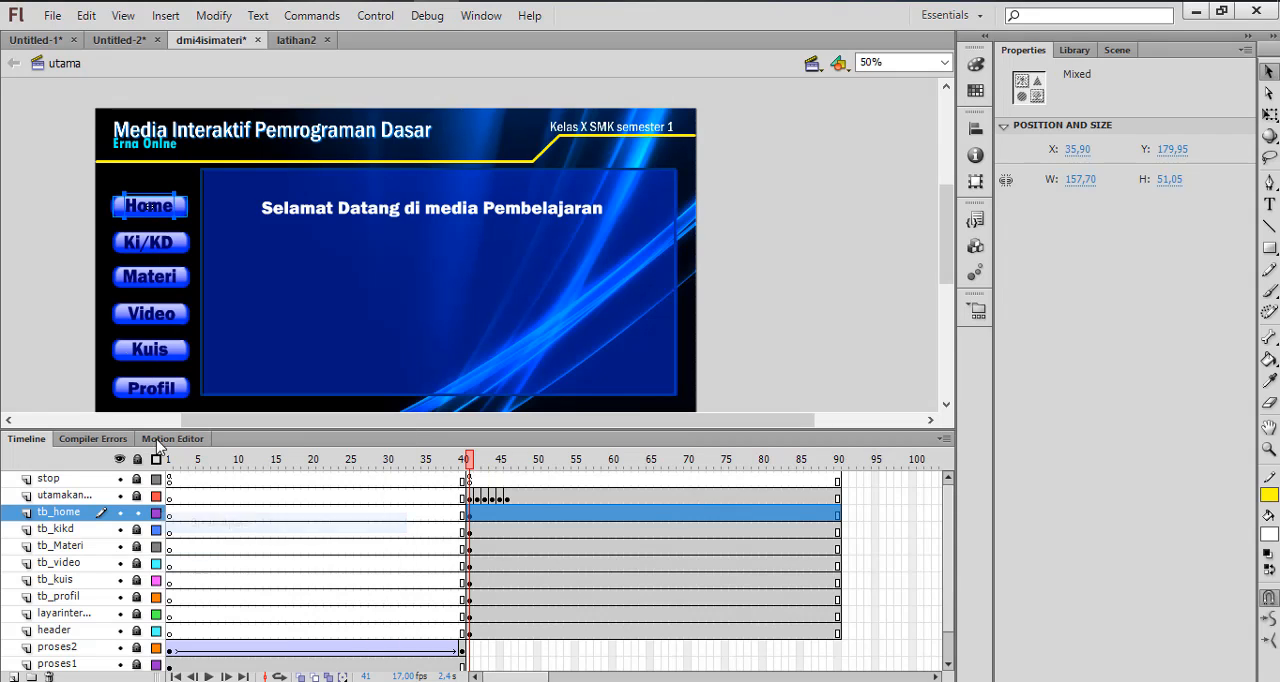
pyautogui.click(100, 214)
# Convert the Home text to a Button symbol, keeping the default name
pyautogui.click(155, 215)
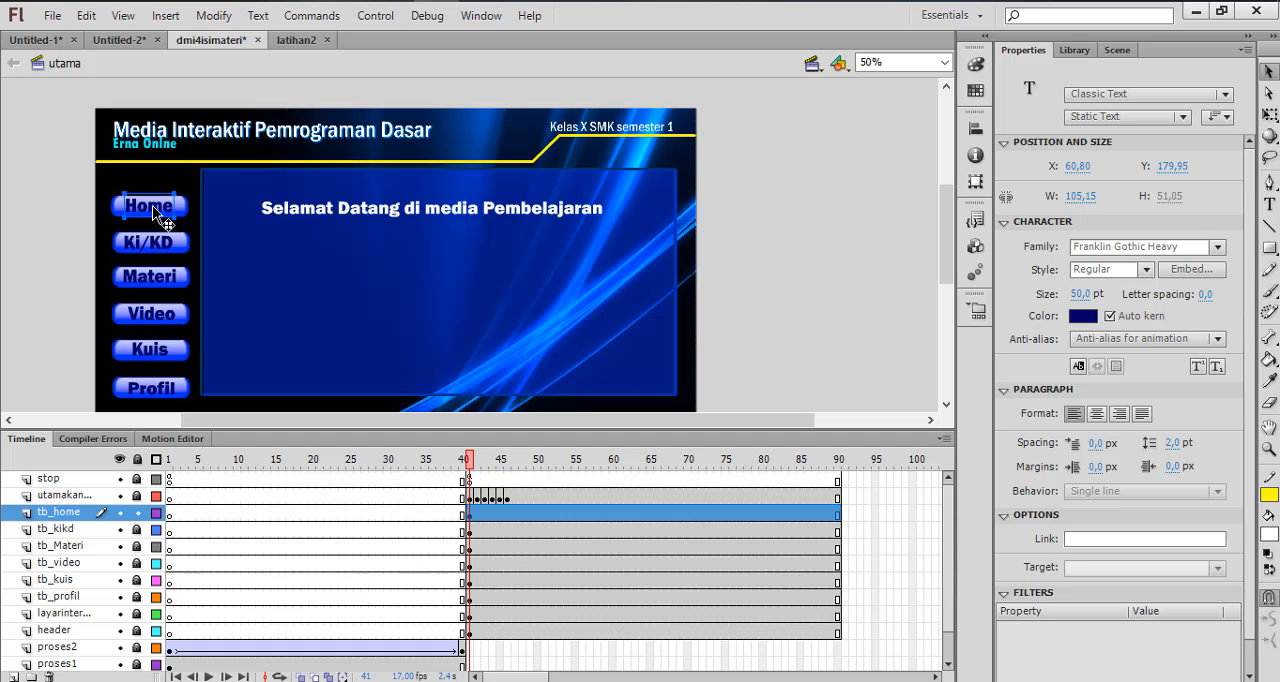
pyautogui.rightClick(158, 218)
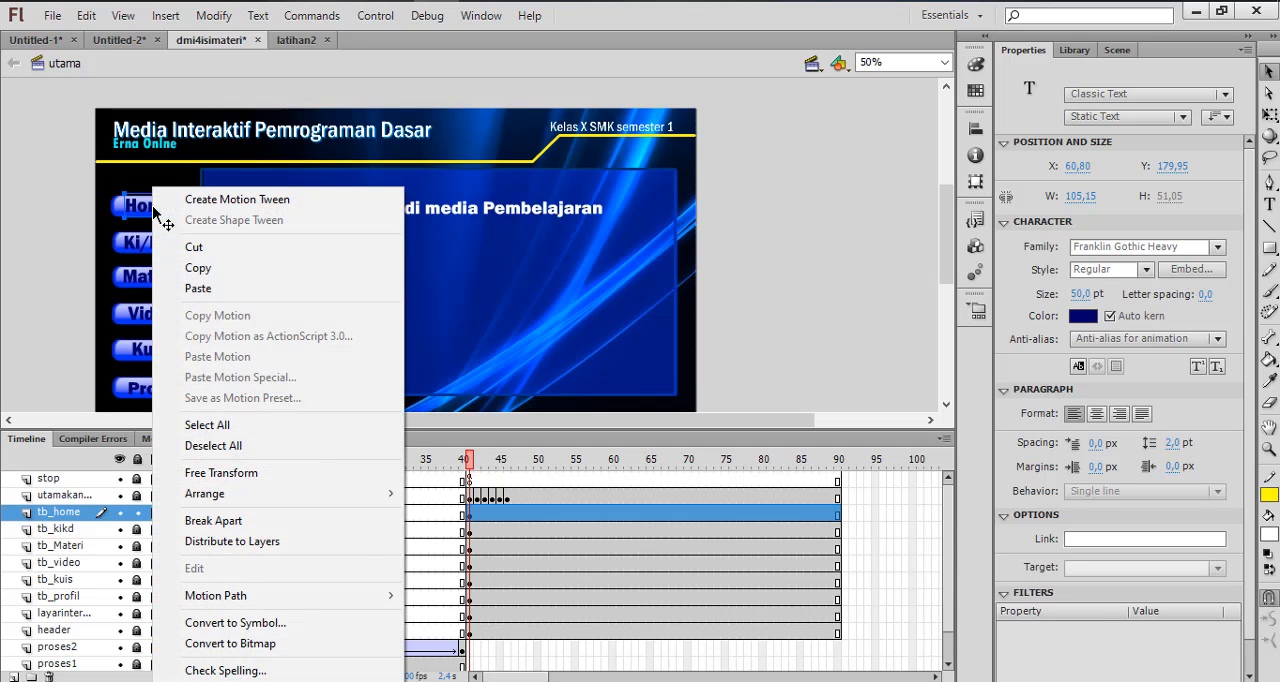
pyautogui.click(282, 622)
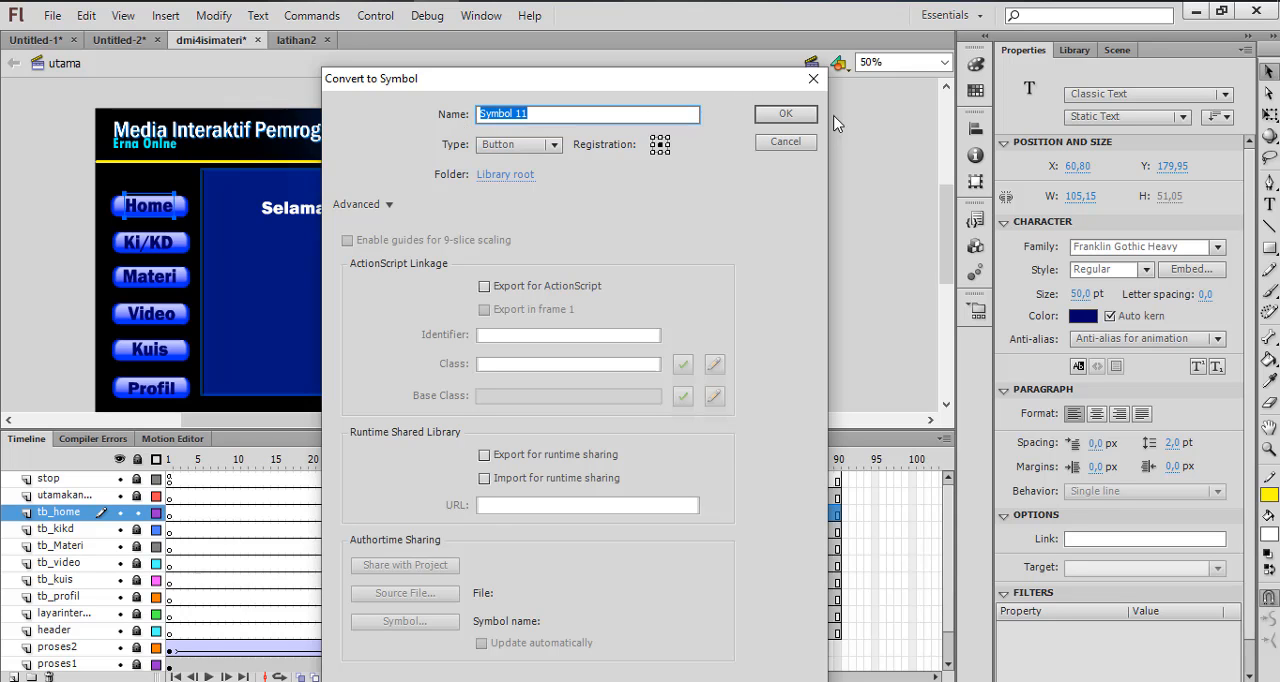
pyautogui.click(782, 114)
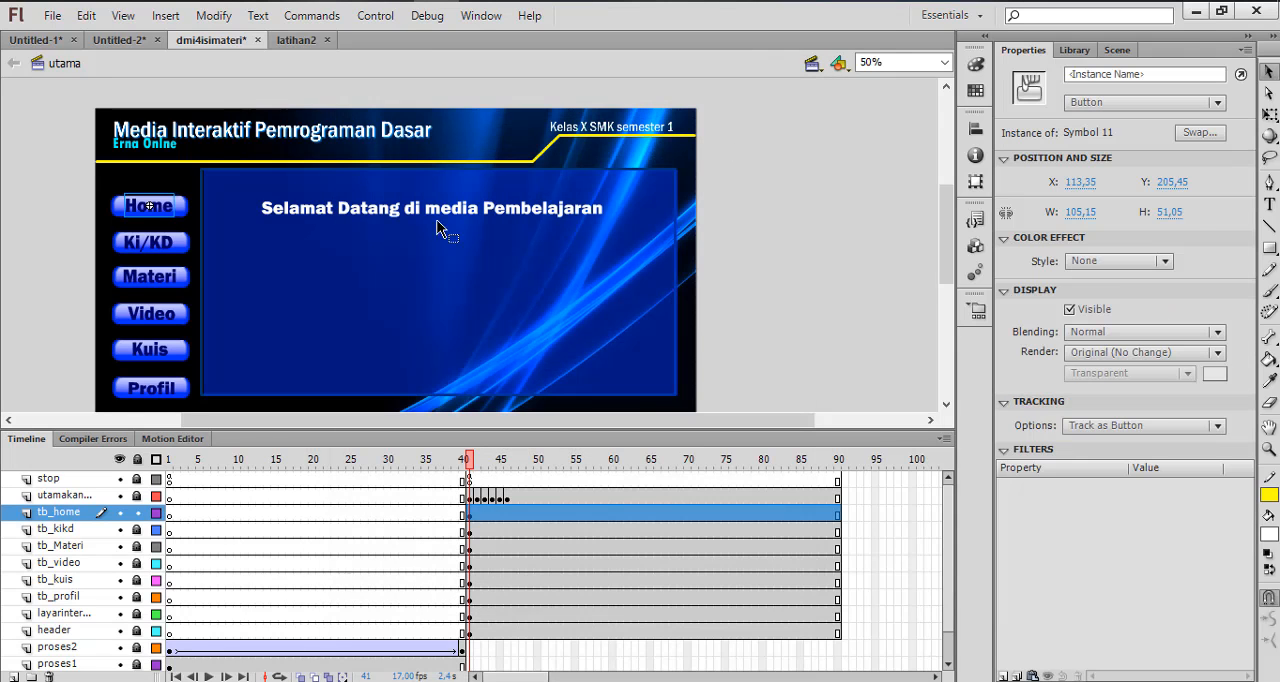
# Add the script on (release){ gotoAndStop(41); } to the Home button's actions
pyautogui.rightClick(170, 213)
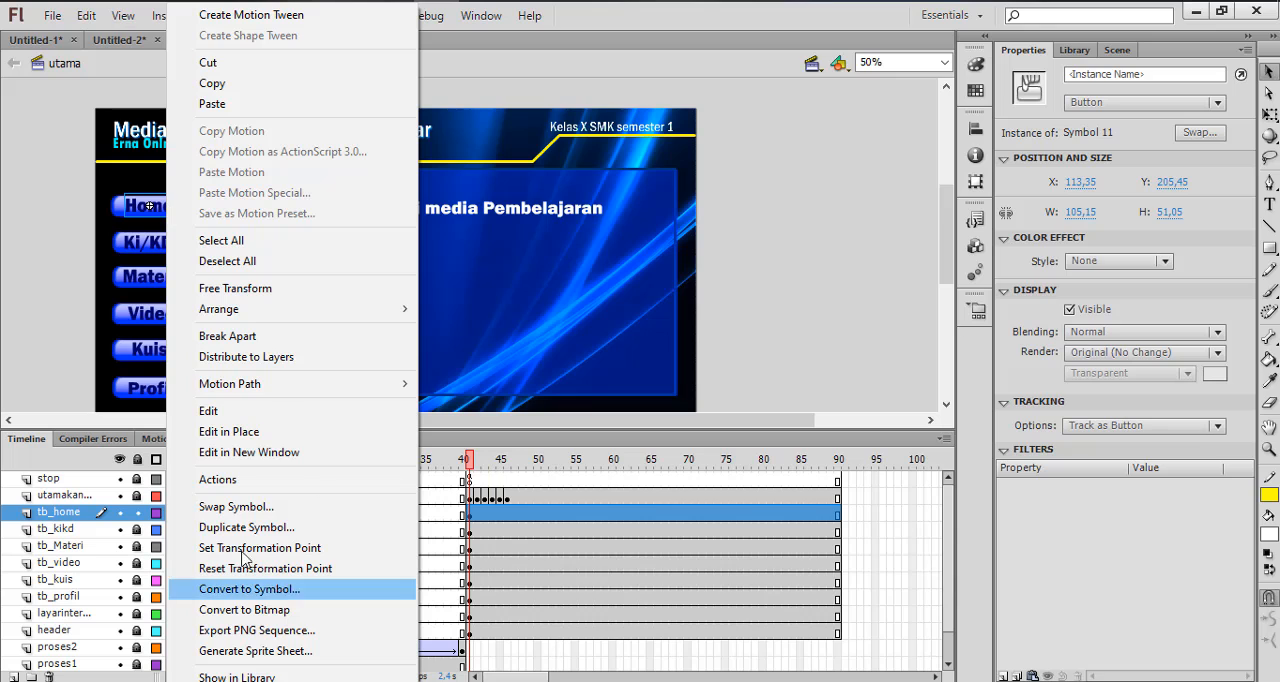
pyautogui.click(232, 481)
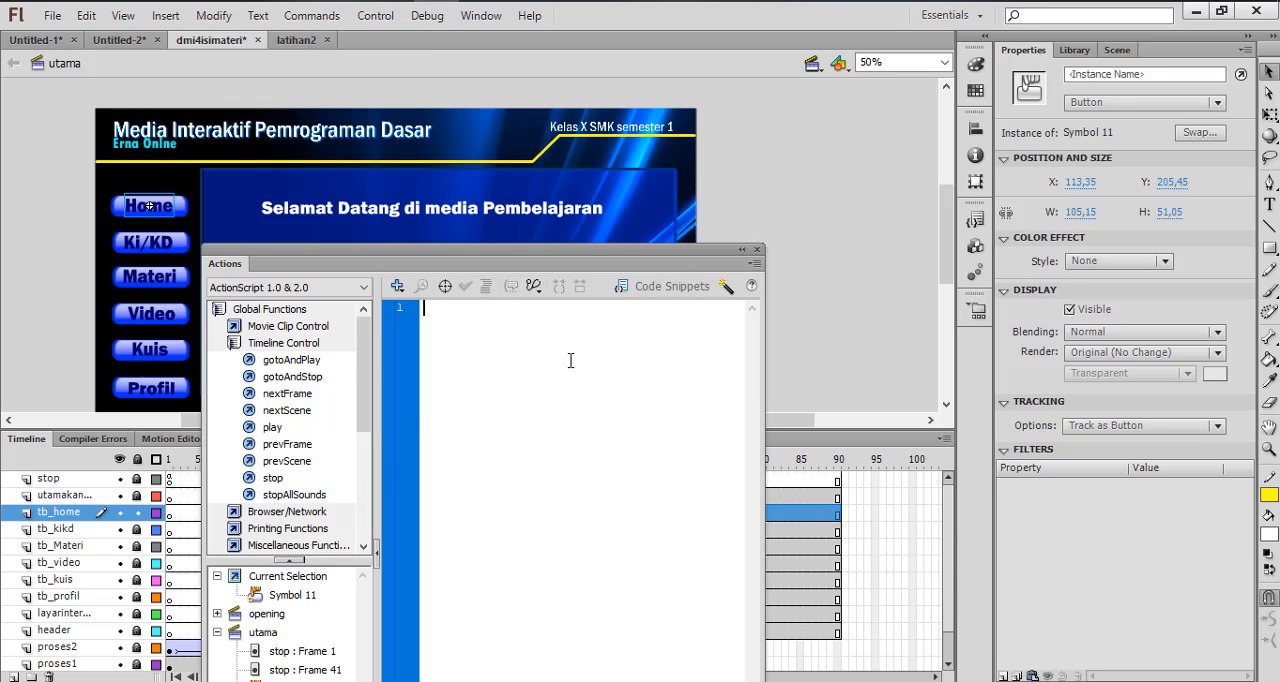
pyautogui.write('on')
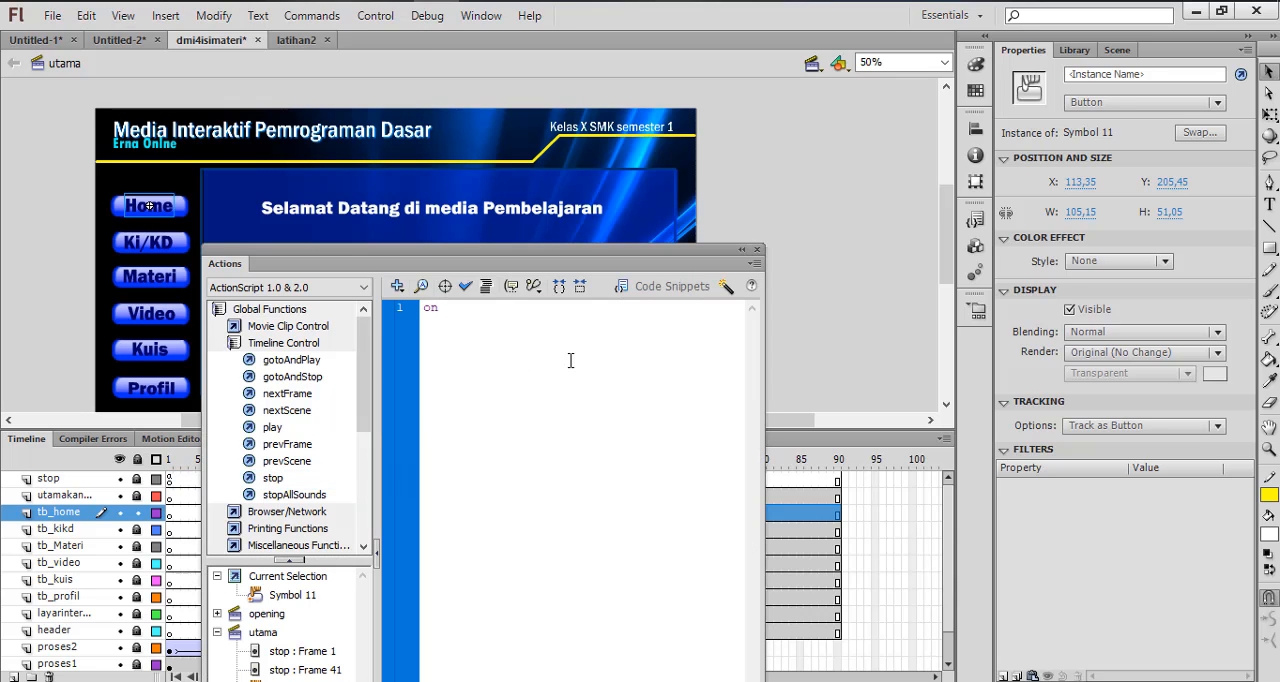
pyautogui.write(' (r')
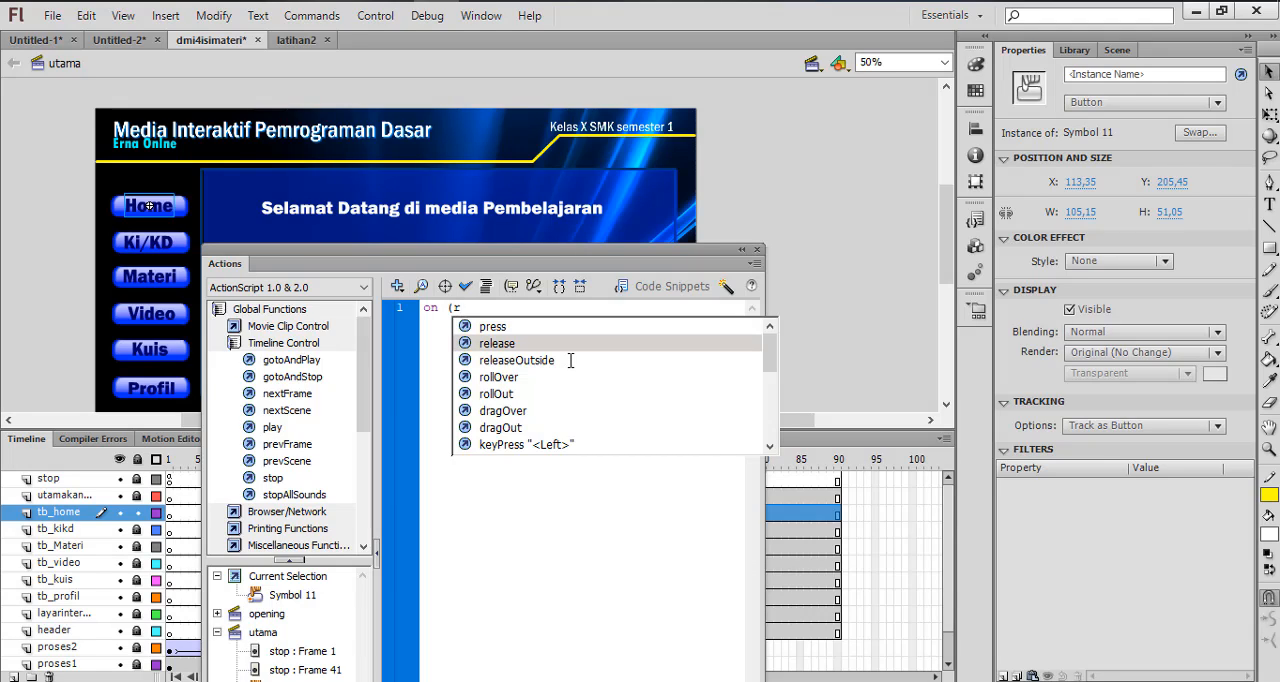
pyautogui.press('Return')
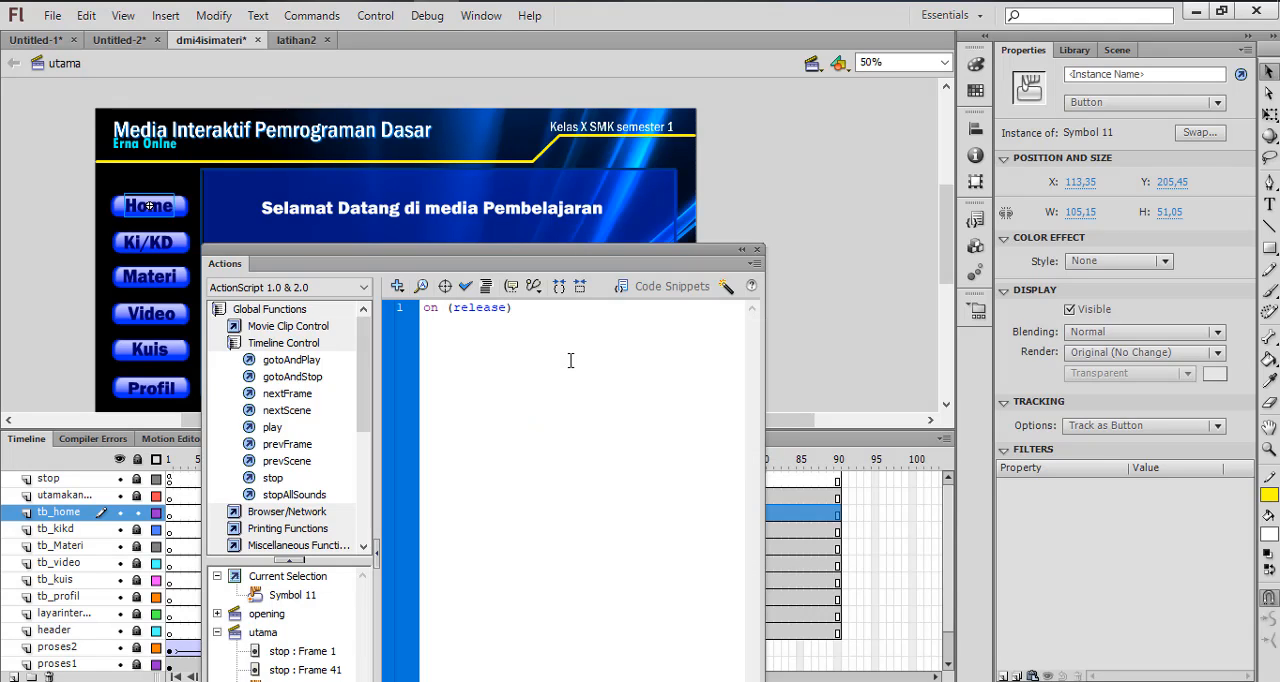
pyautogui.write('){')
pyautogui.press('Return')
pyautogui.write('(41')
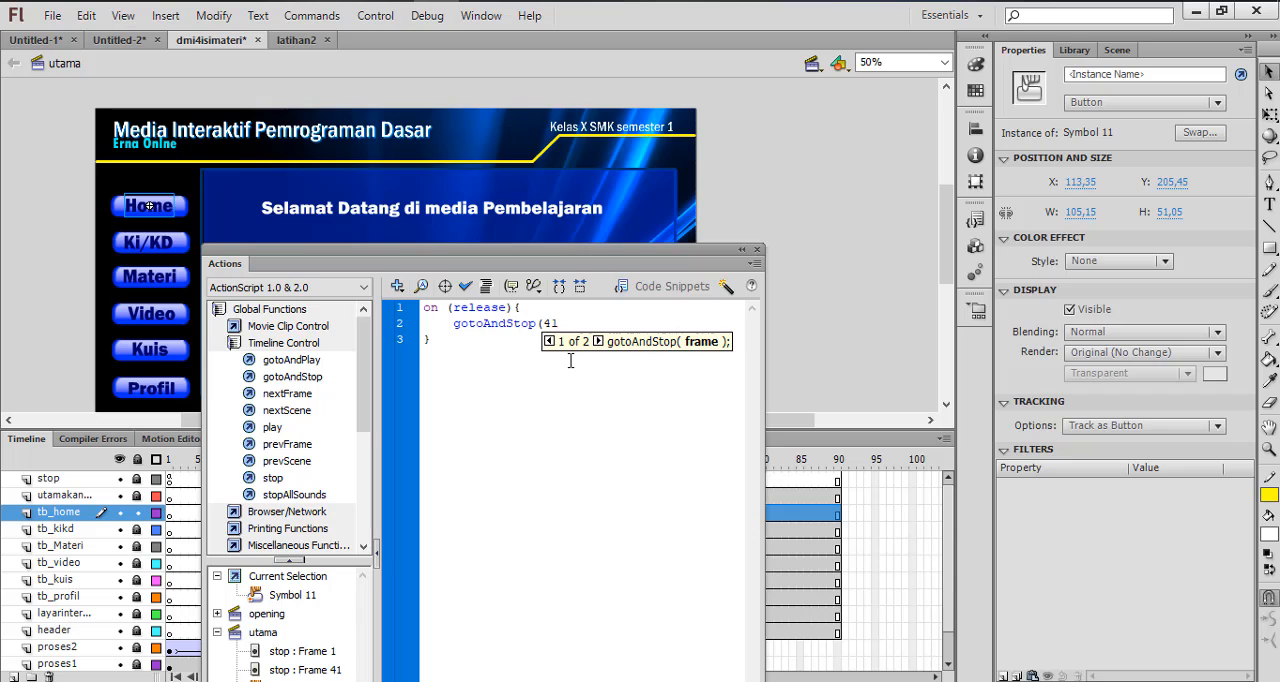
pyautogui.write(');')
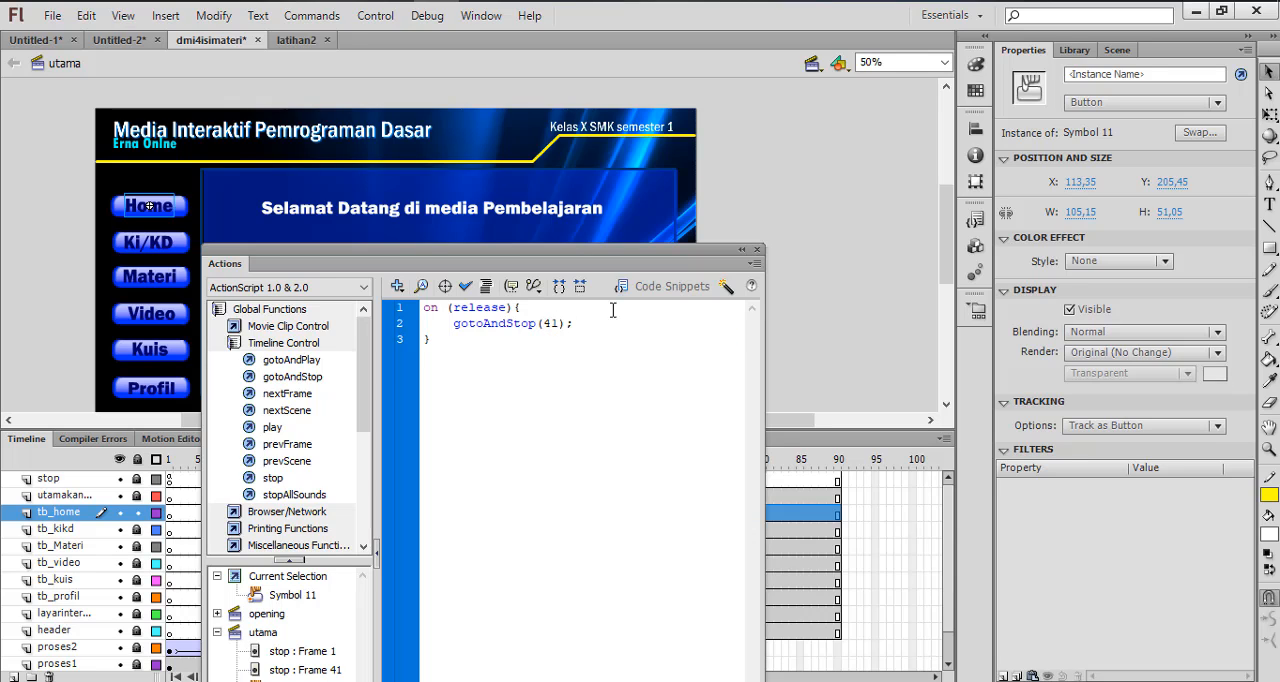
pyautogui.click(758, 249)
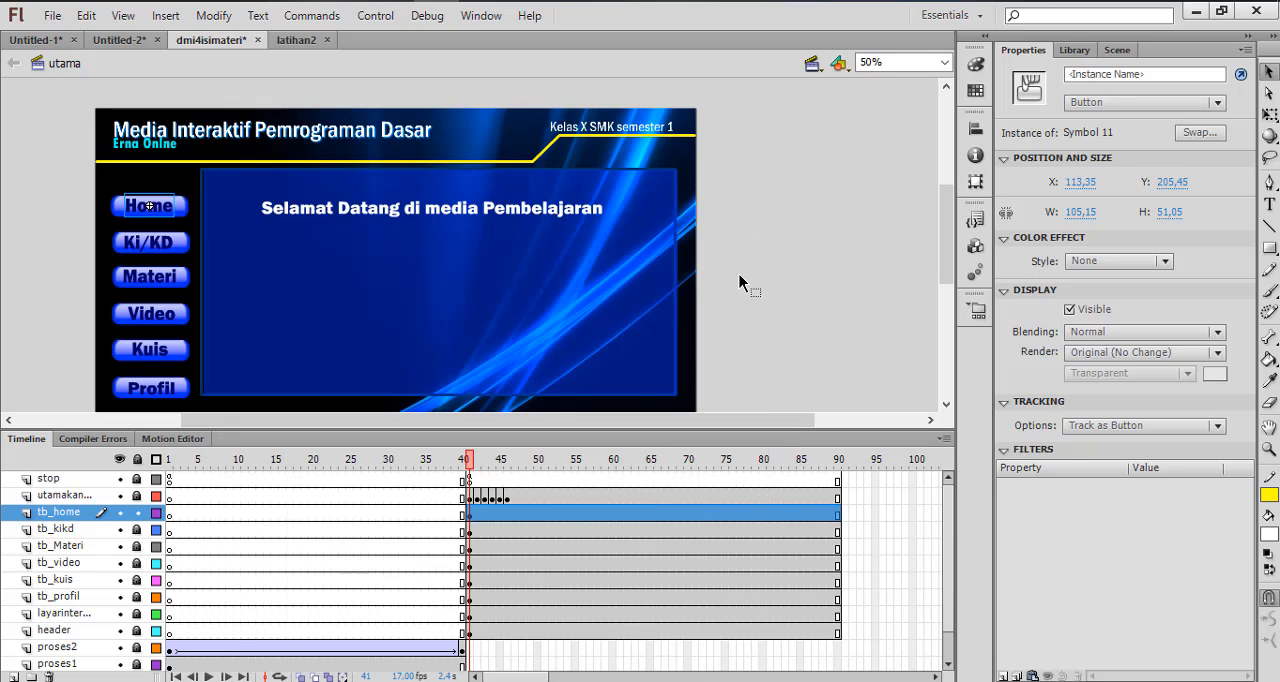
pyautogui.click(739, 274)
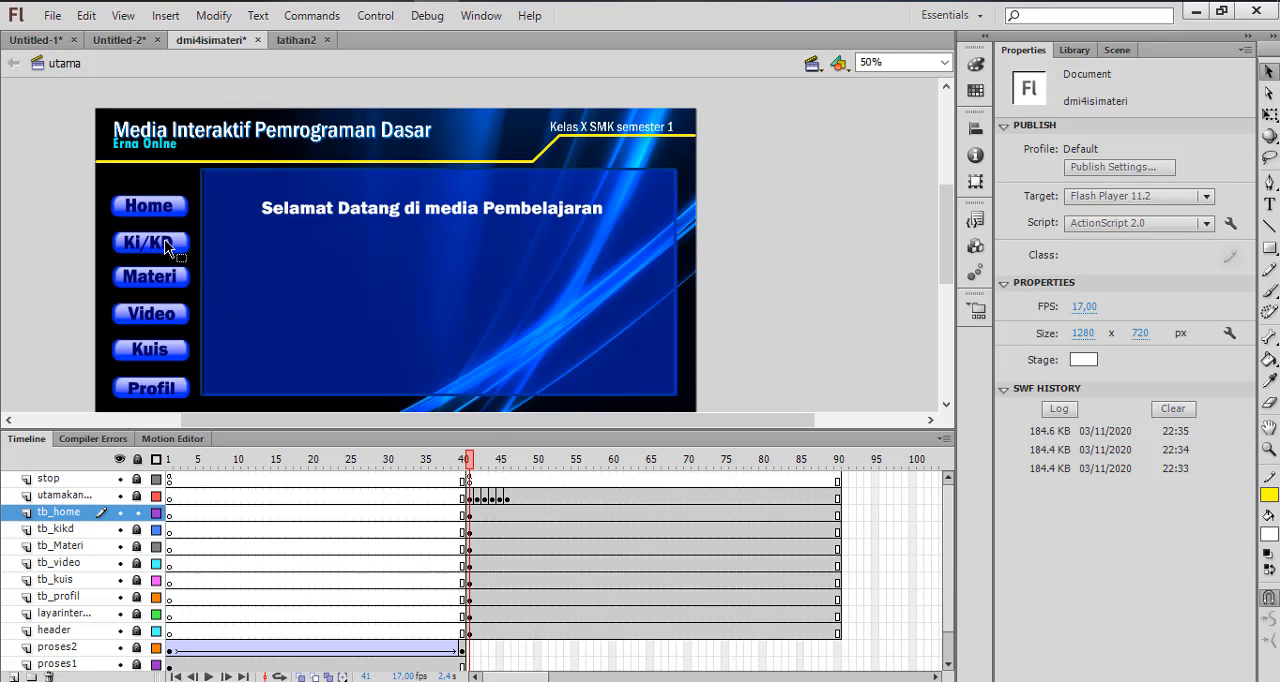
# On frame 42, lock the tb_home layer, unlock tb_kikd, and break apart the Ki/KD button instance
pyautogui.click(479, 497)
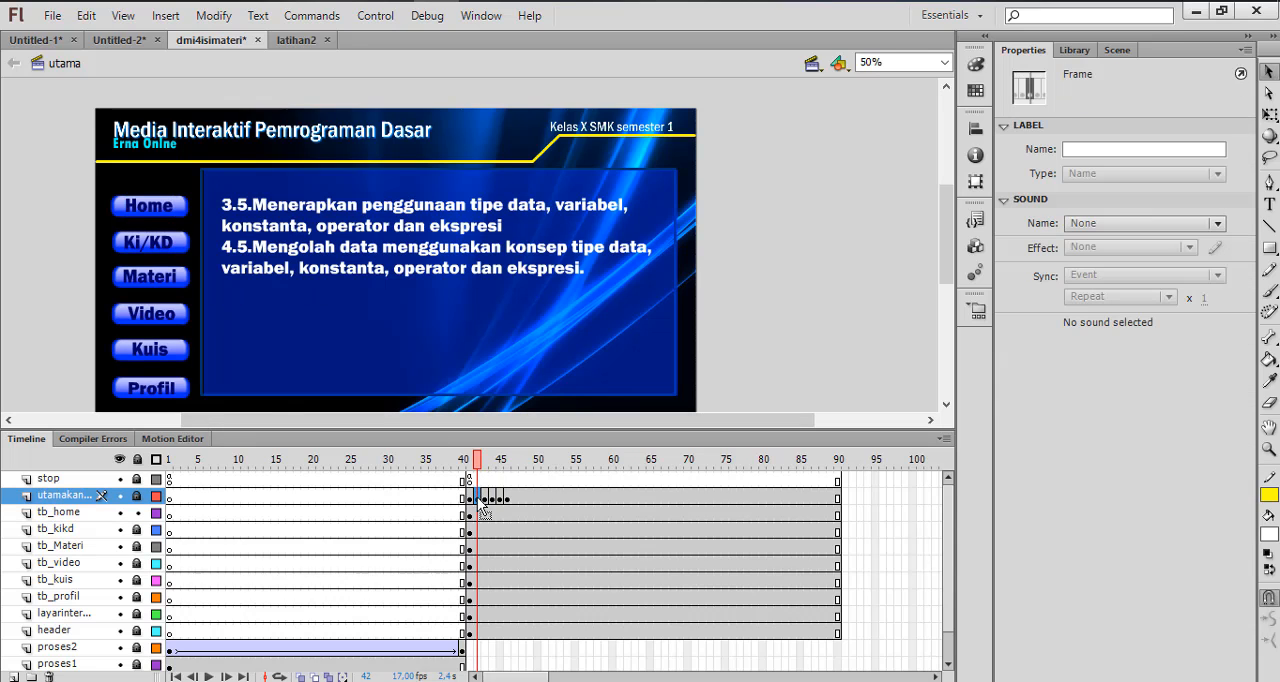
pyautogui.click(154, 243)
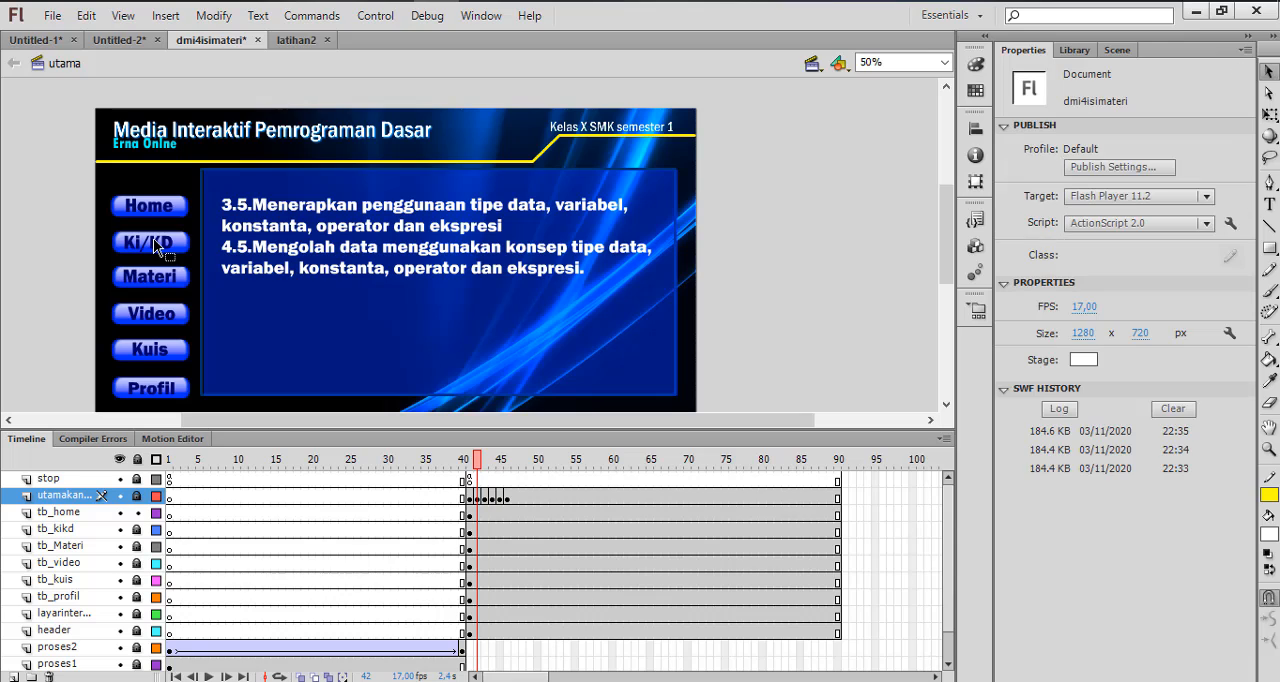
pyautogui.click(137, 512)
pyautogui.click(137, 529)
pyautogui.click(158, 243)
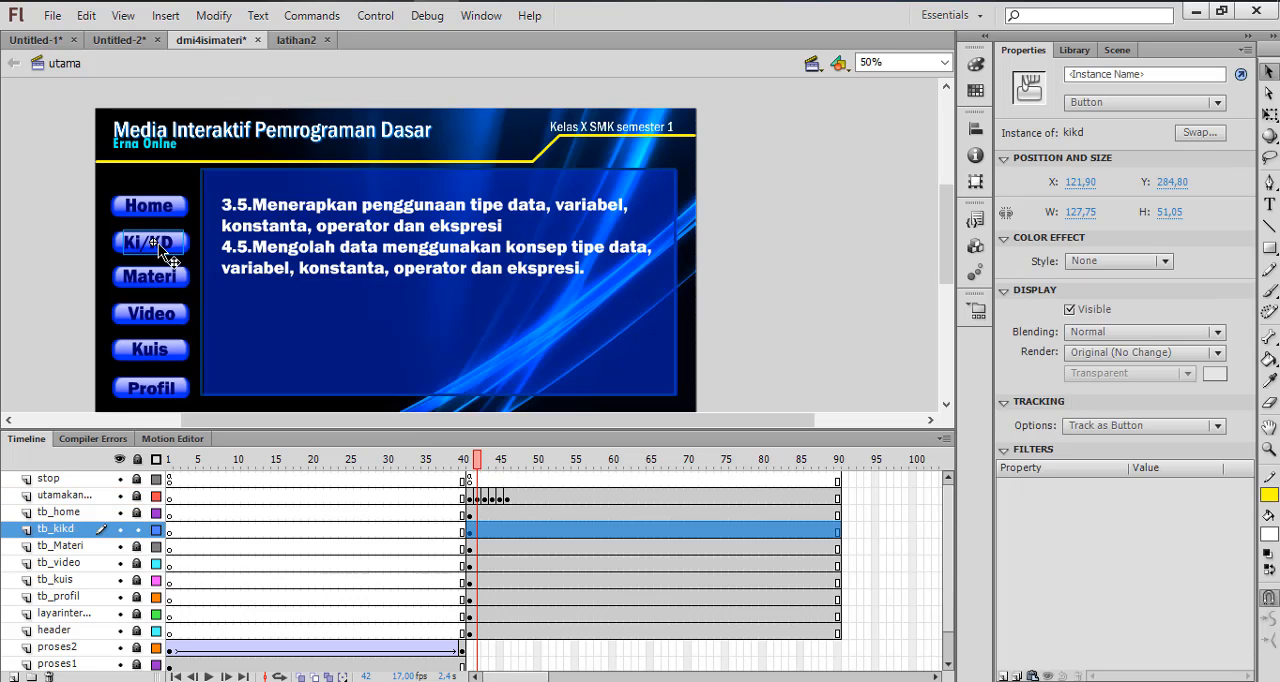
pyautogui.rightClick(158, 243)
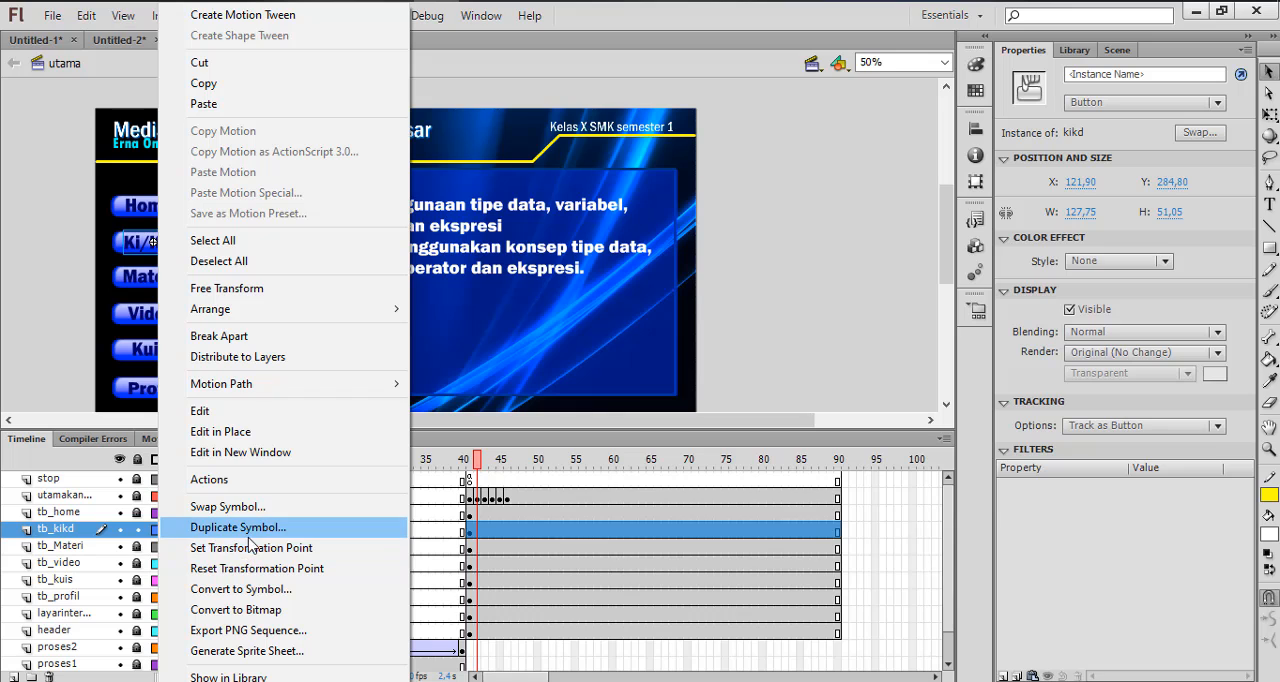
pyautogui.click(236, 345)
pyautogui.click(48, 262)
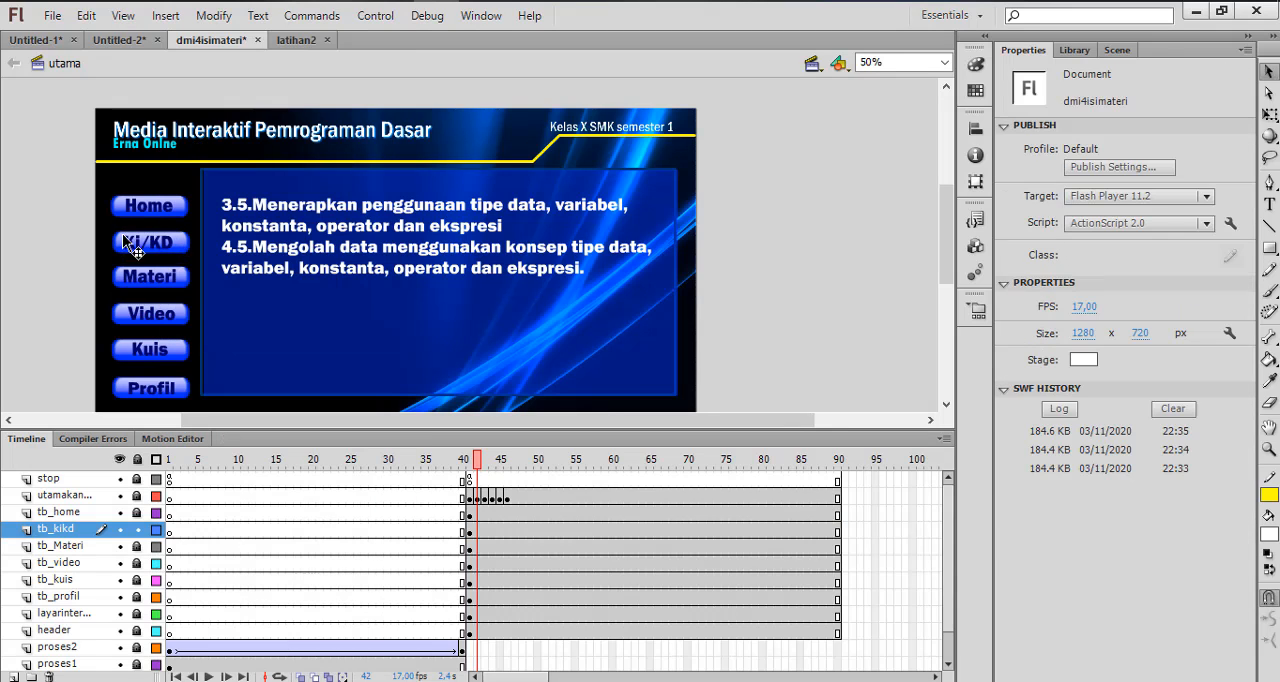
# Convert the Ki/KD text to a Button symbol, keeping the default name
pyautogui.click(148, 258)
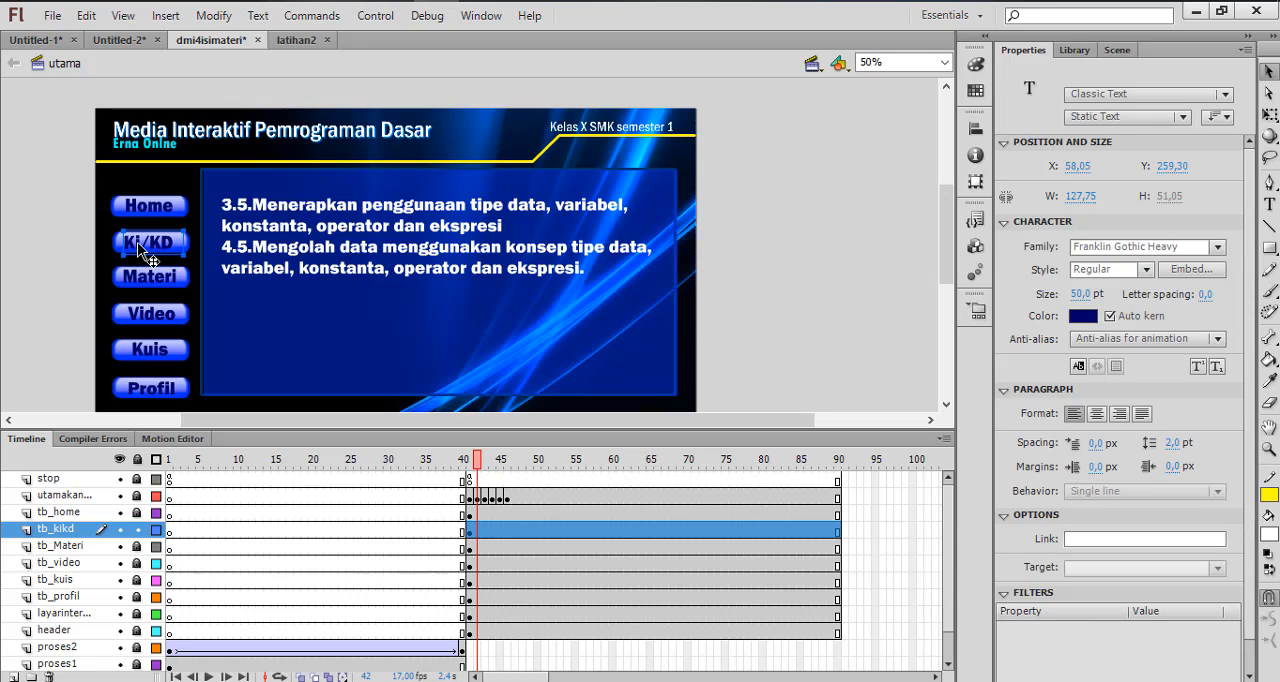
pyautogui.rightClick(137, 243)
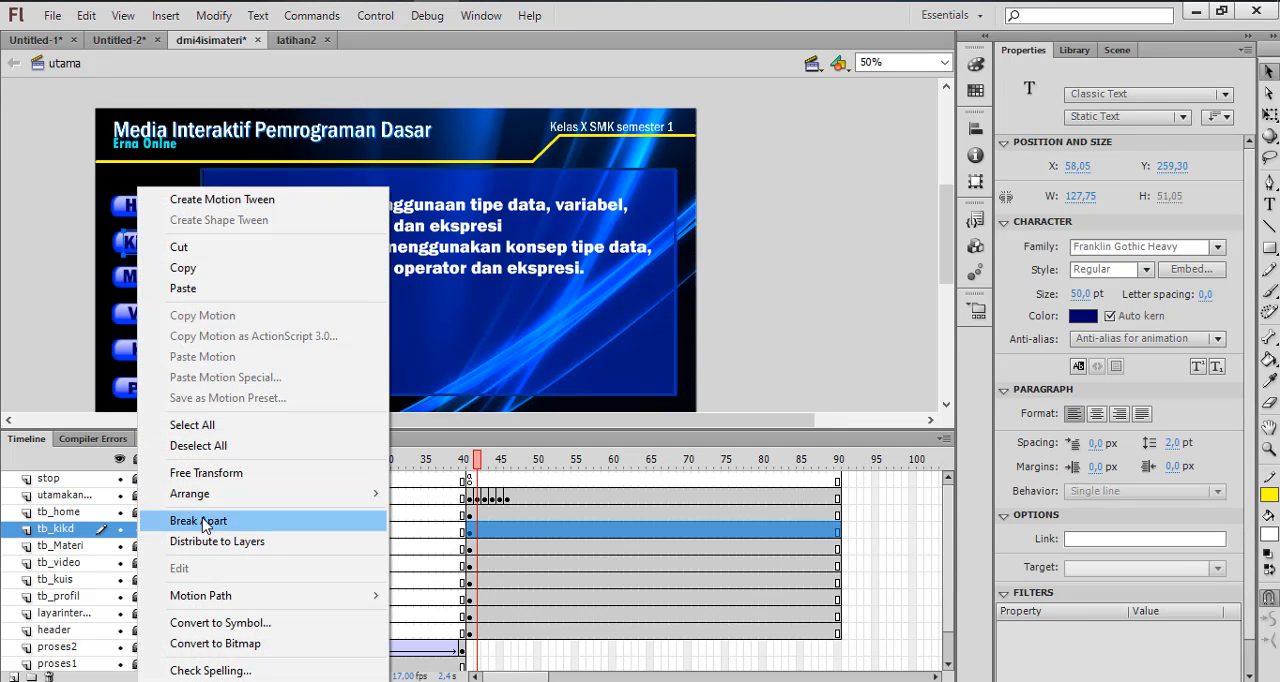
pyautogui.click(205, 622)
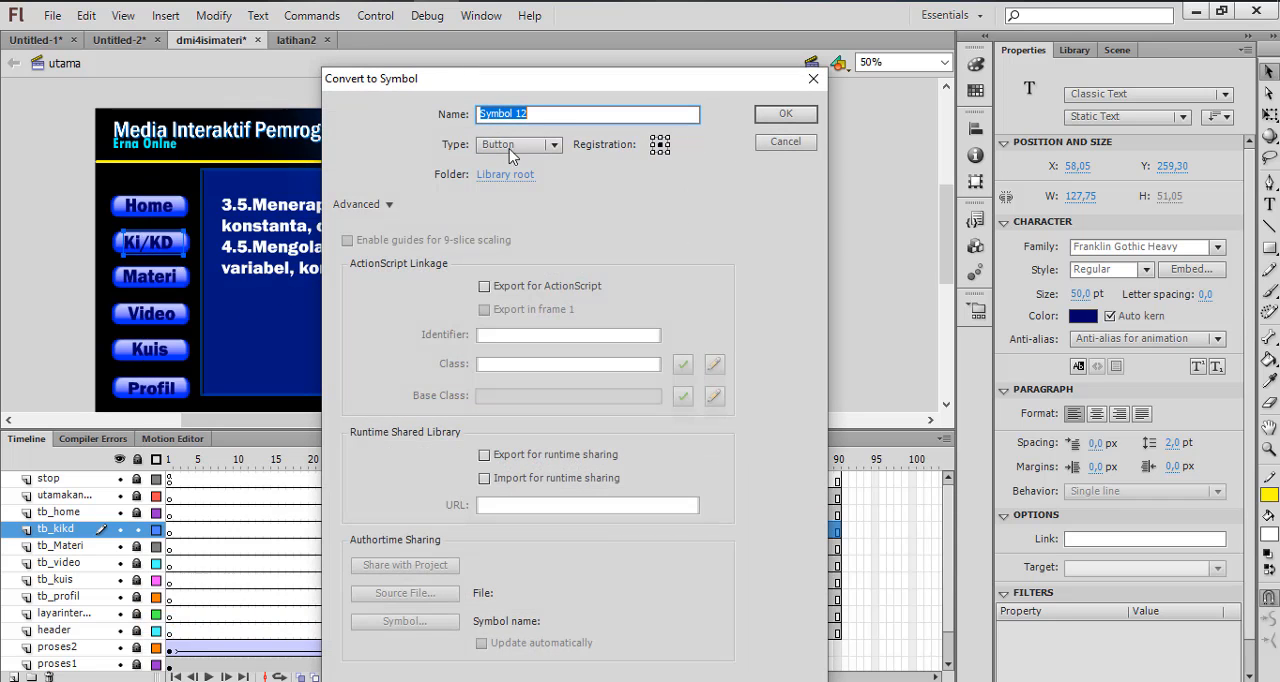
pyautogui.click(787, 114)
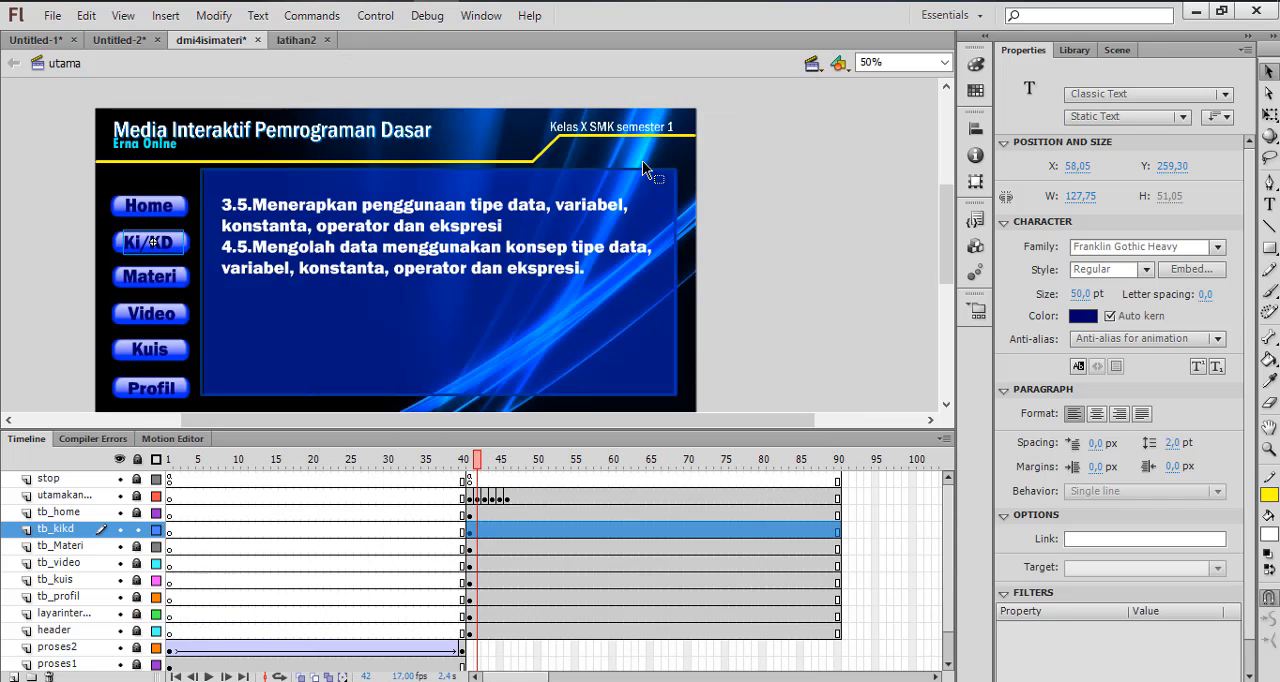
# Begin the Ki/KD button's actions script with an on (release) handler
pyautogui.rightClick(161, 250)
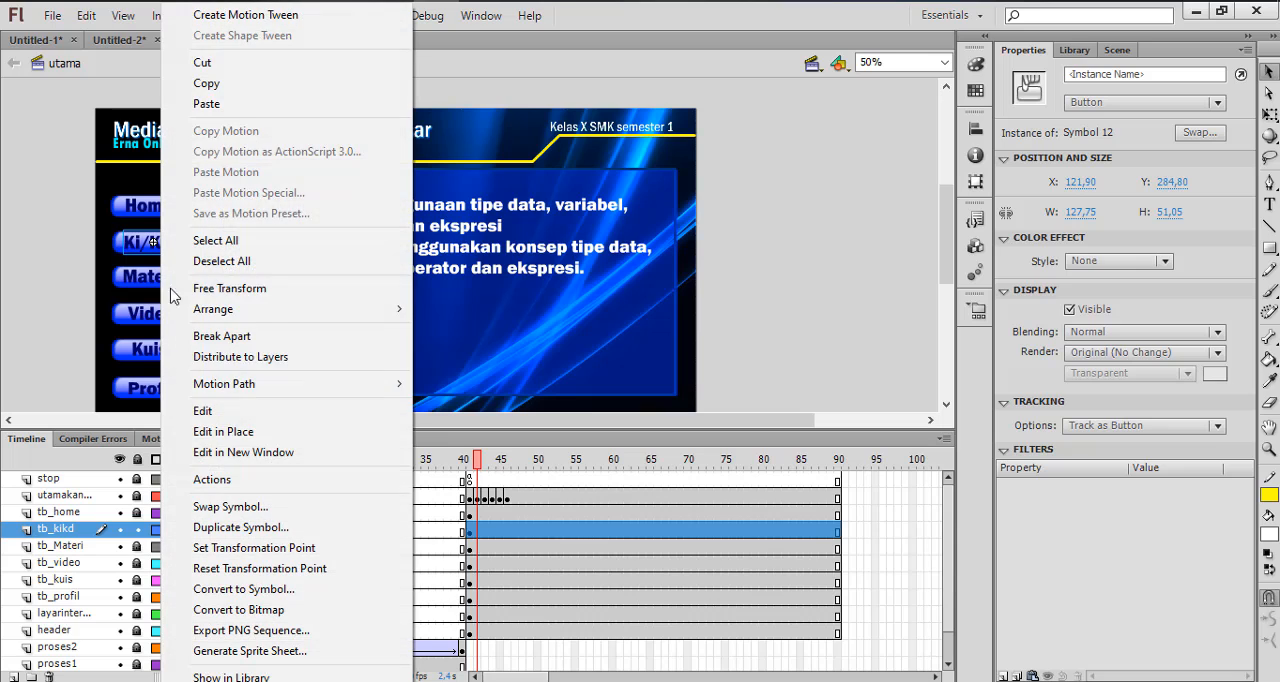
pyautogui.click(212, 479)
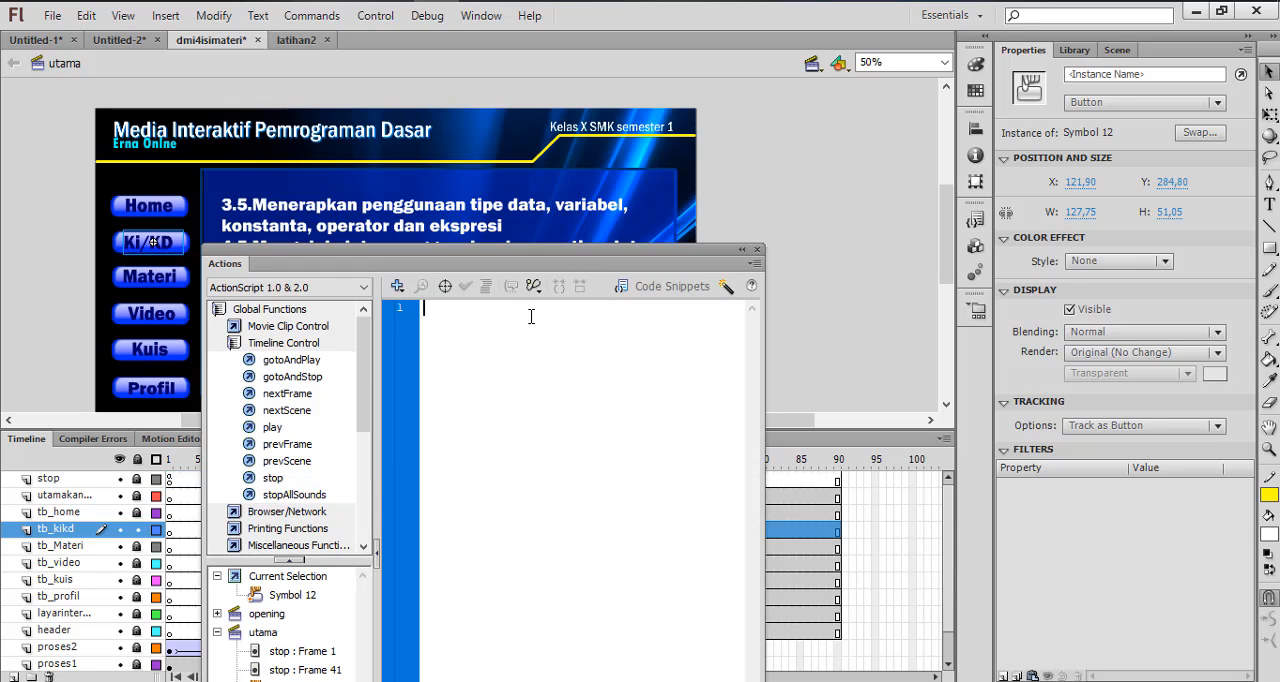
pyautogui.write('on')
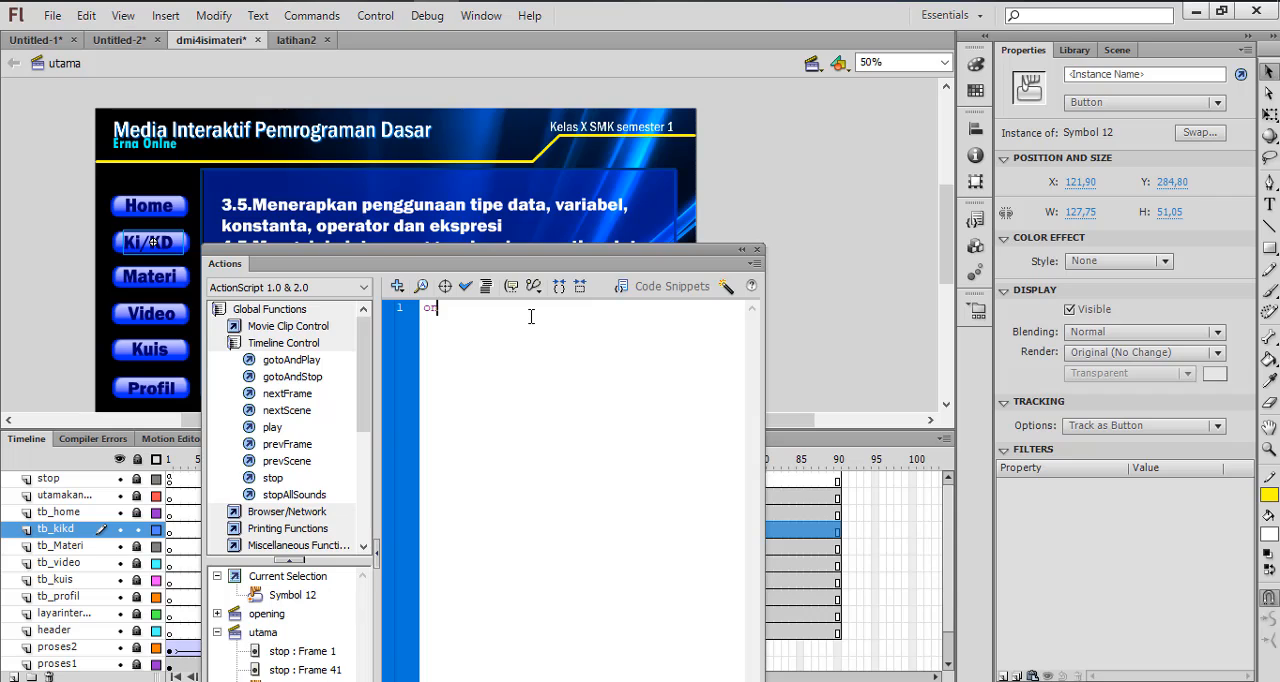
pyautogui.write(' (release){')
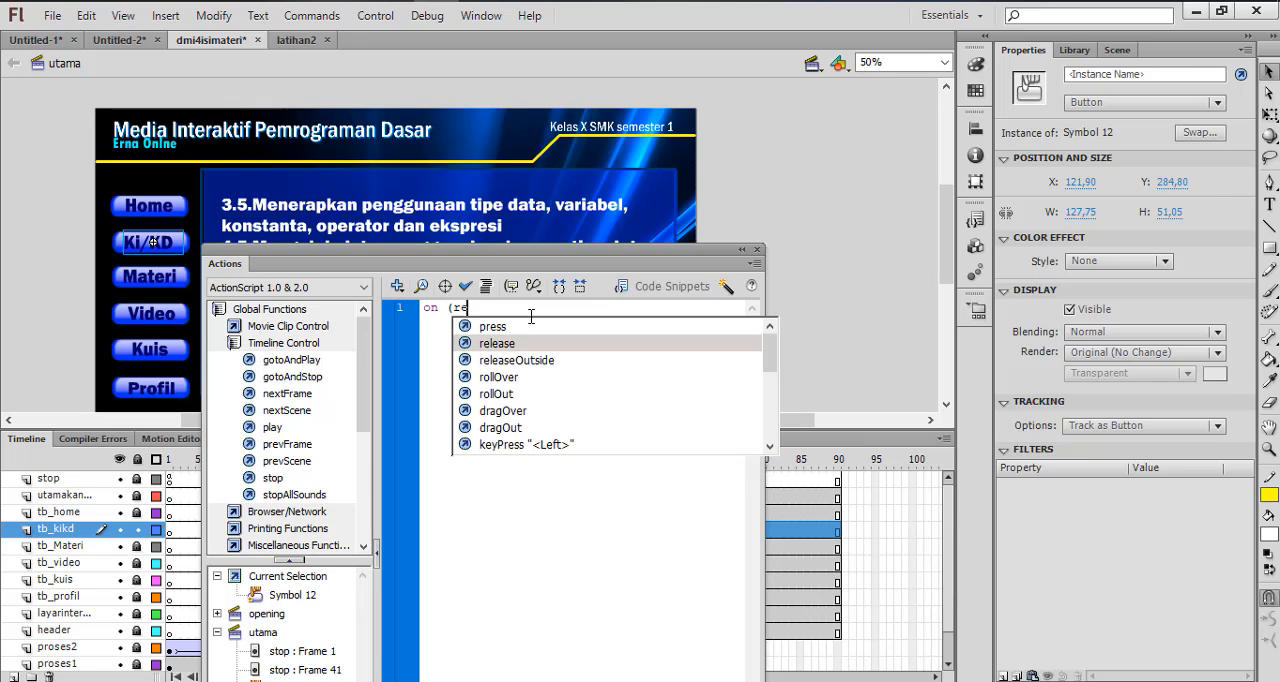
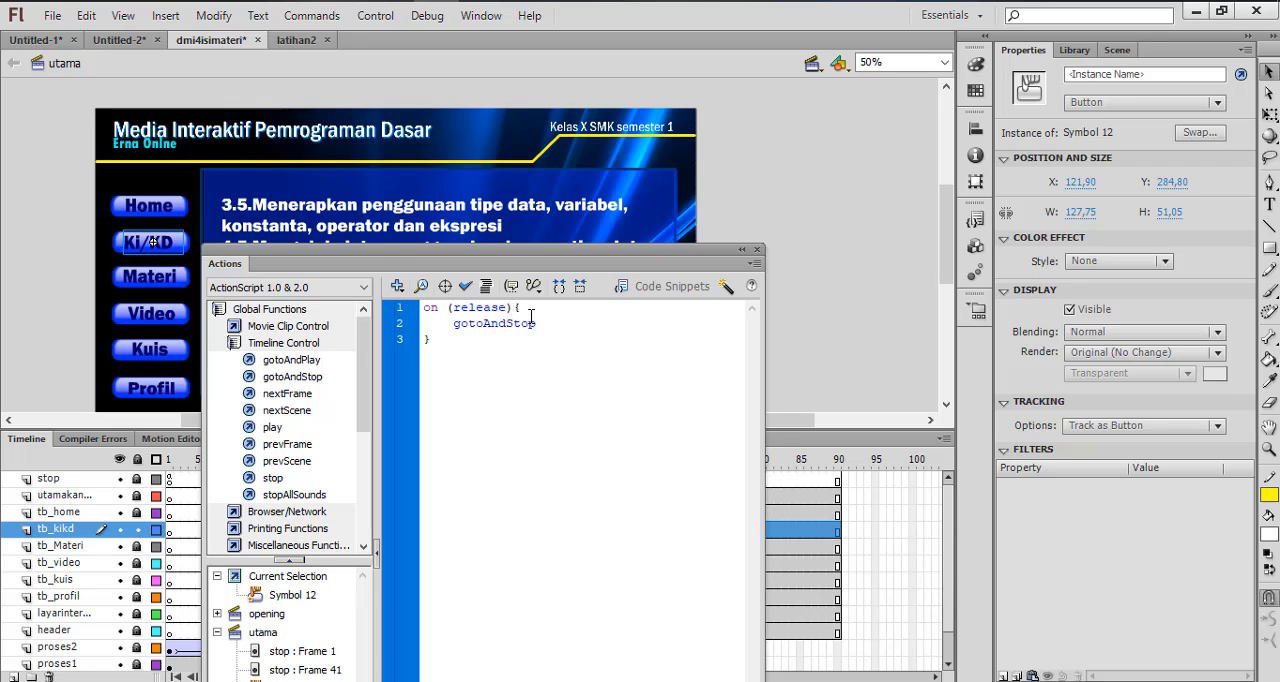
# Complete the Ki/KD button's release handler with gotoAndStop(42); and save the file
pyautogui.write('(')
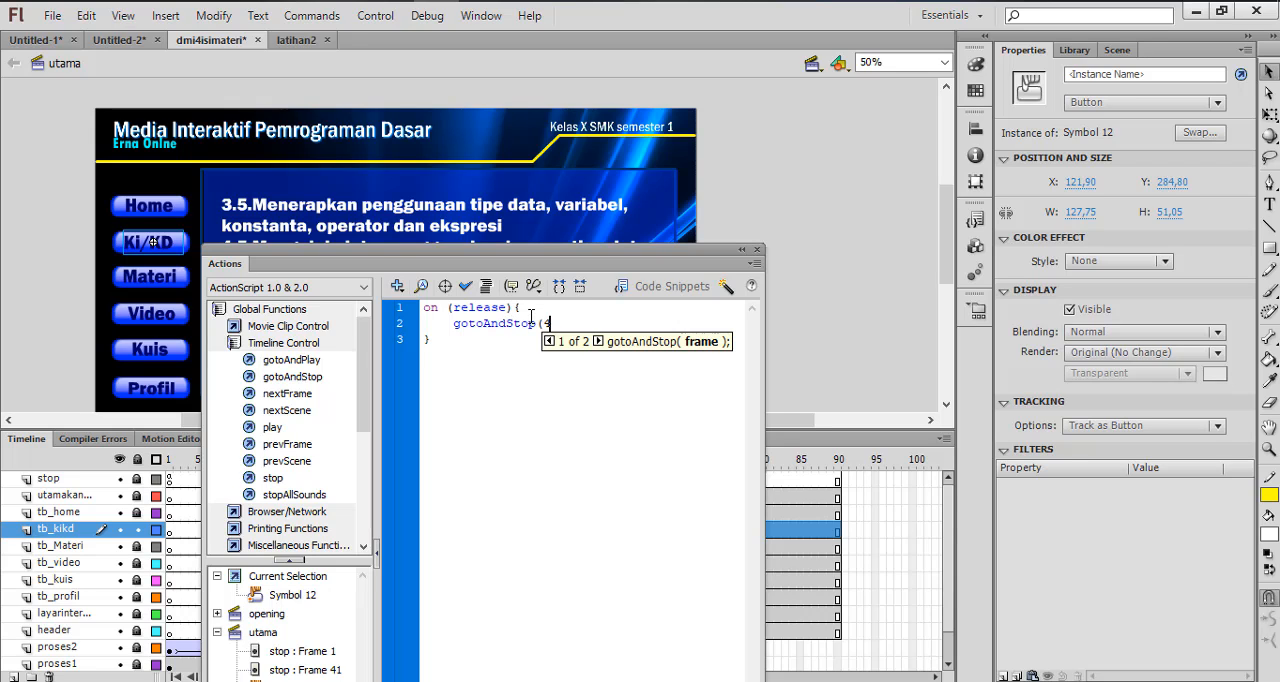
pyautogui.write('42);')
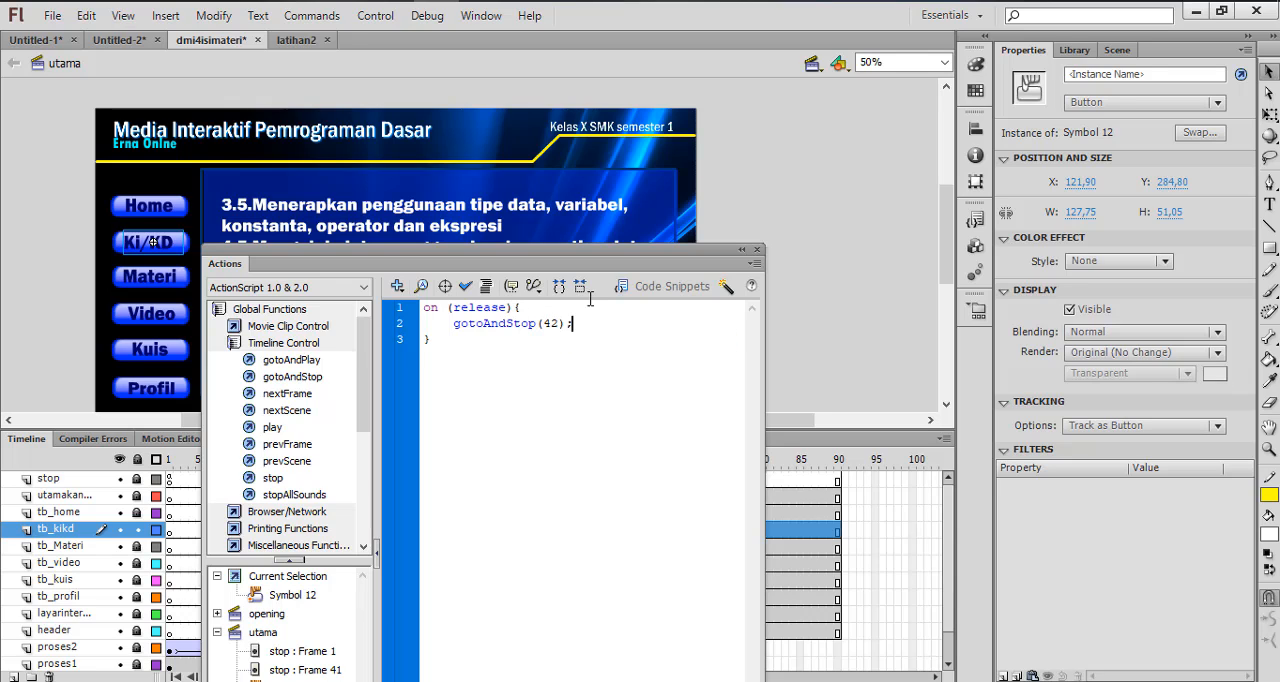
pyautogui.click(757, 249)
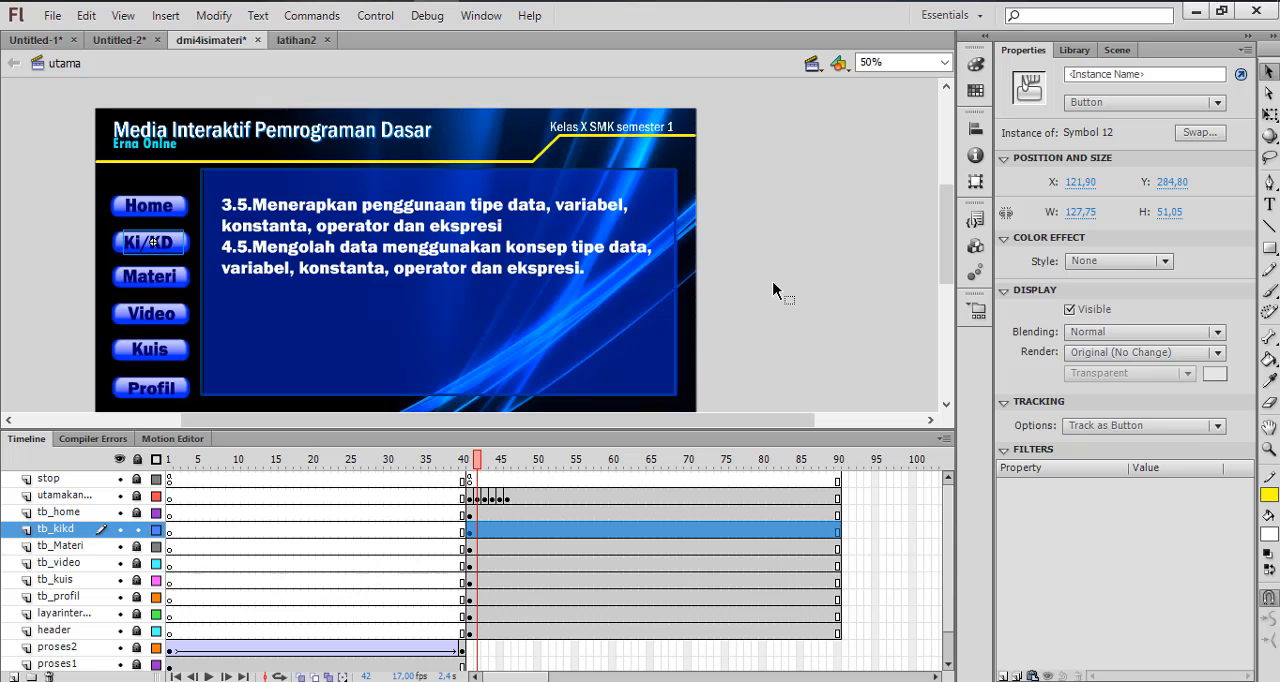
pyautogui.hotkey('ctrl', 's')
# Test the movie, switching repeatedly between the Ki/KD and Home pages with their menu buttons
pyautogui.hotkey('ctrl', 'Return')
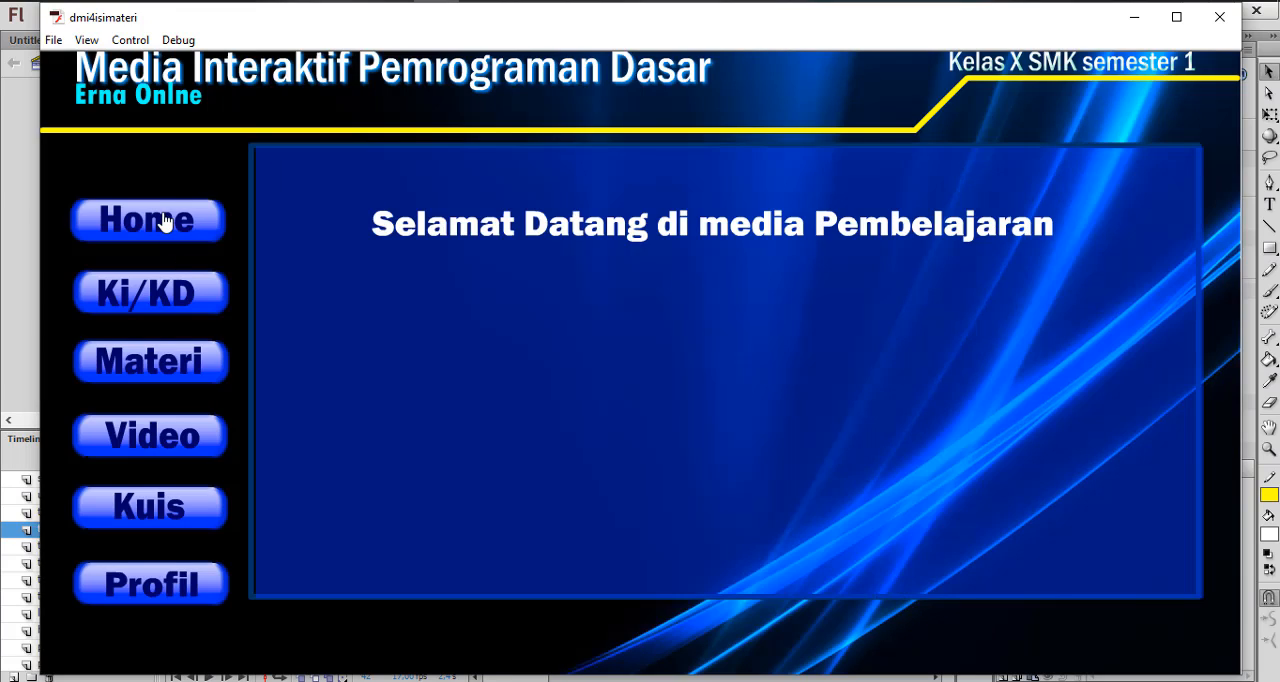
pyautogui.click(135, 307)
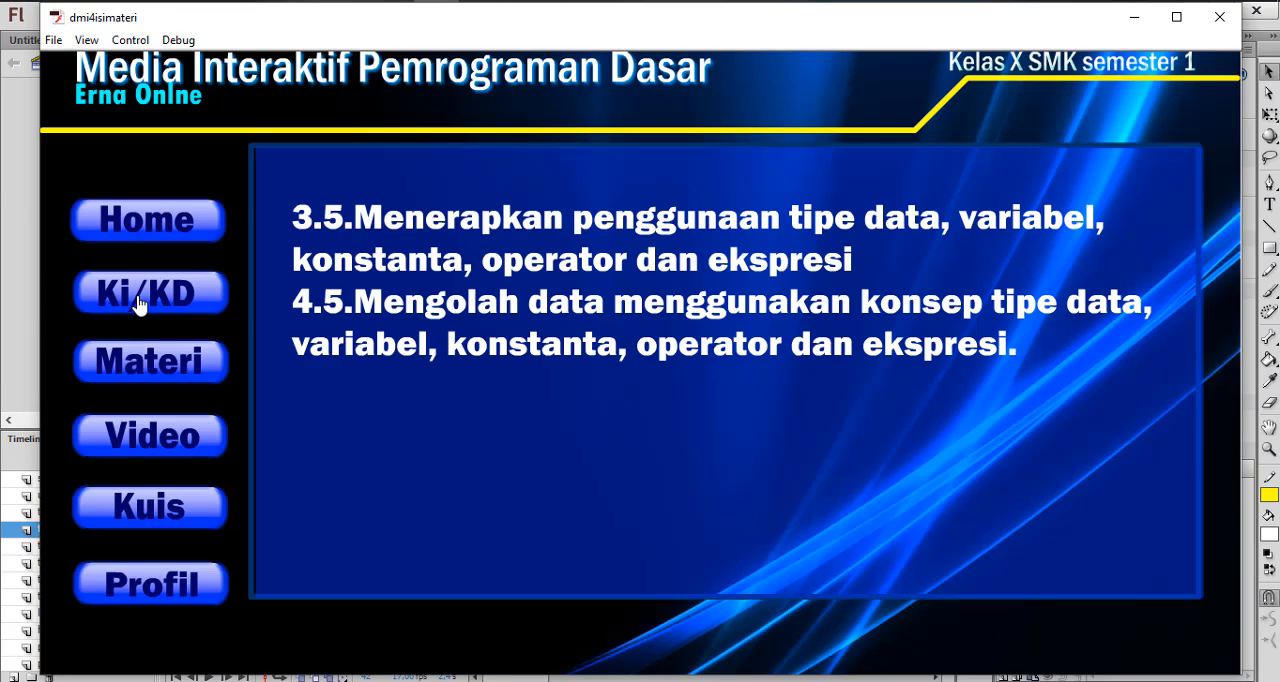
pyautogui.click(148, 242)
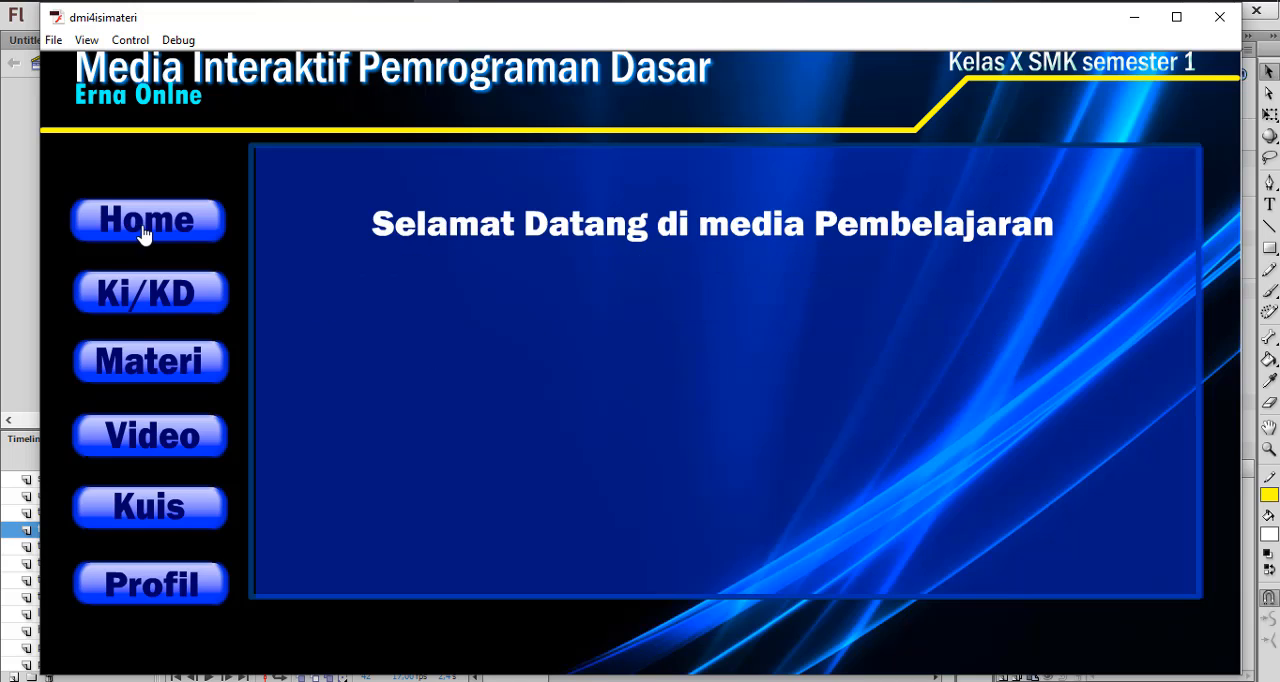
pyautogui.click(157, 300)
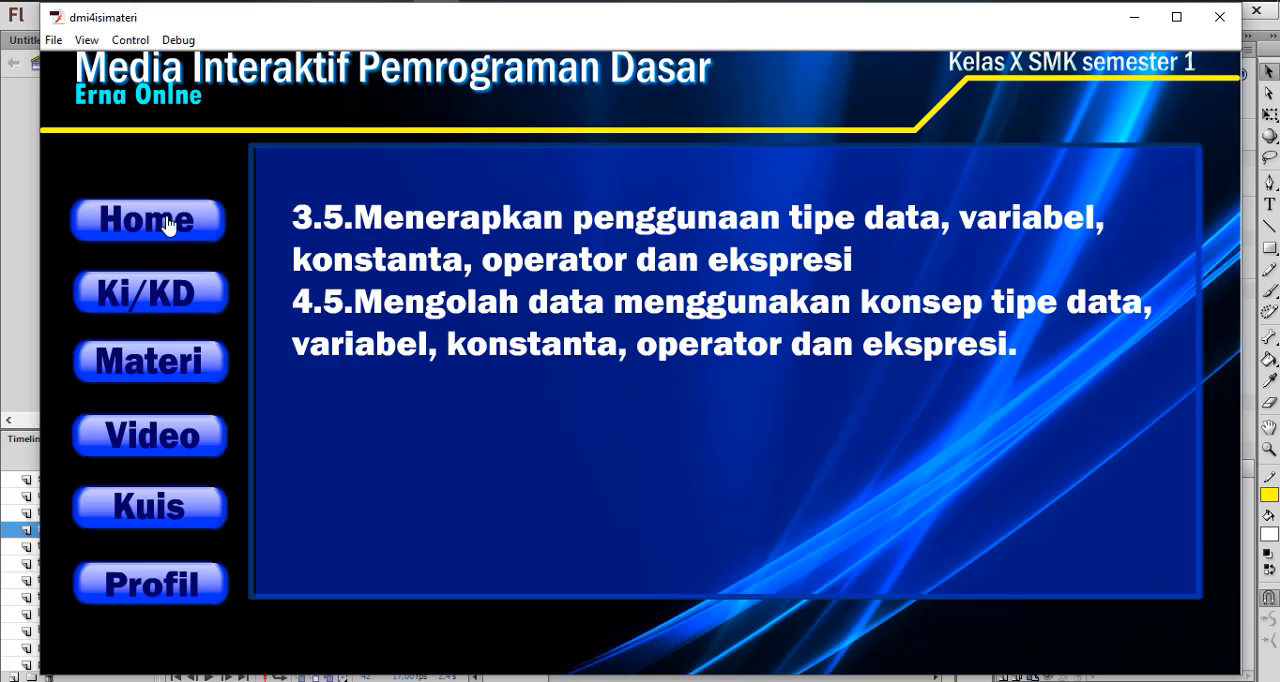
pyautogui.click(162, 224)
pyautogui.click(152, 295)
pyautogui.click(157, 226)
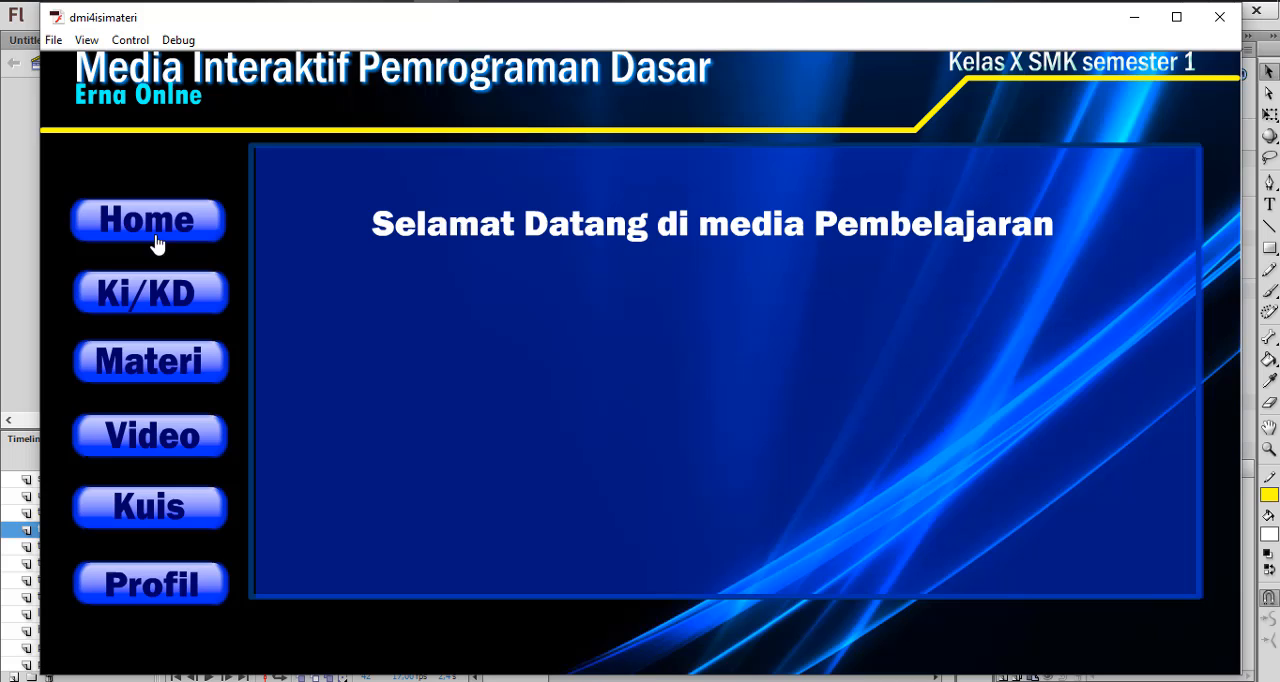
pyautogui.click(1232, 22)
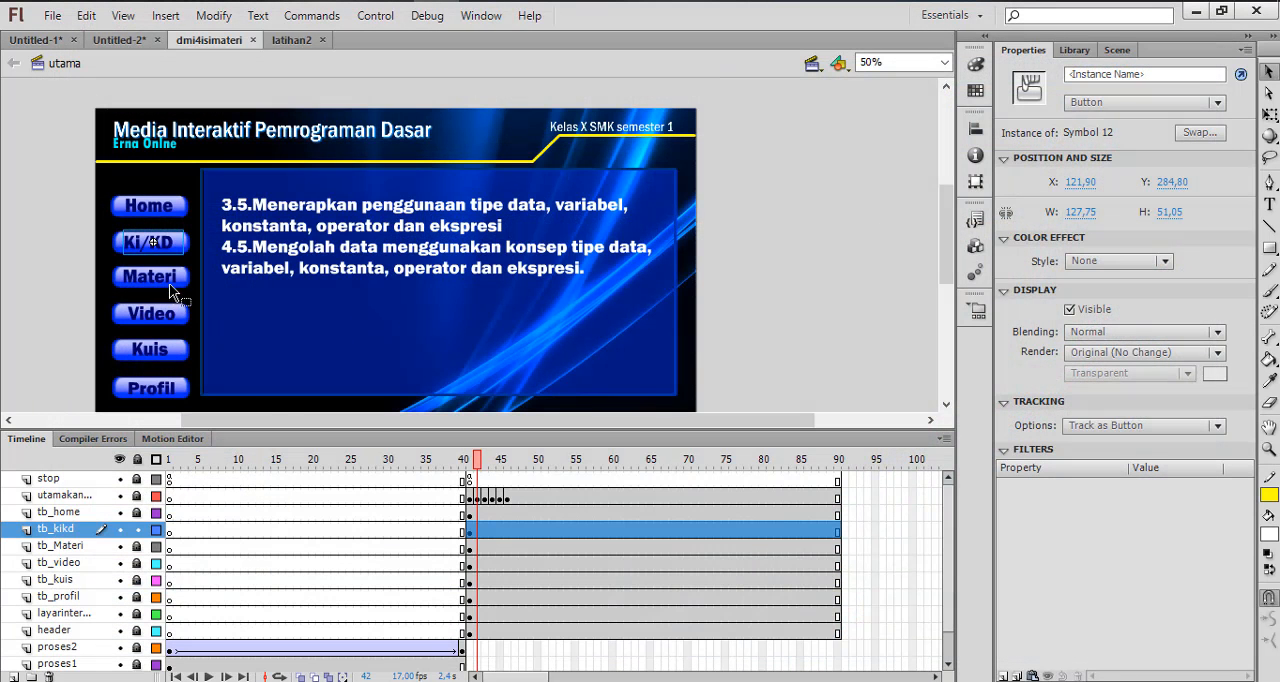
# Lock the tb_kikd layer, unlock tb_Materi, and review the material pages on frames 43 to 46, ending on frame 43
pyautogui.click(136, 533)
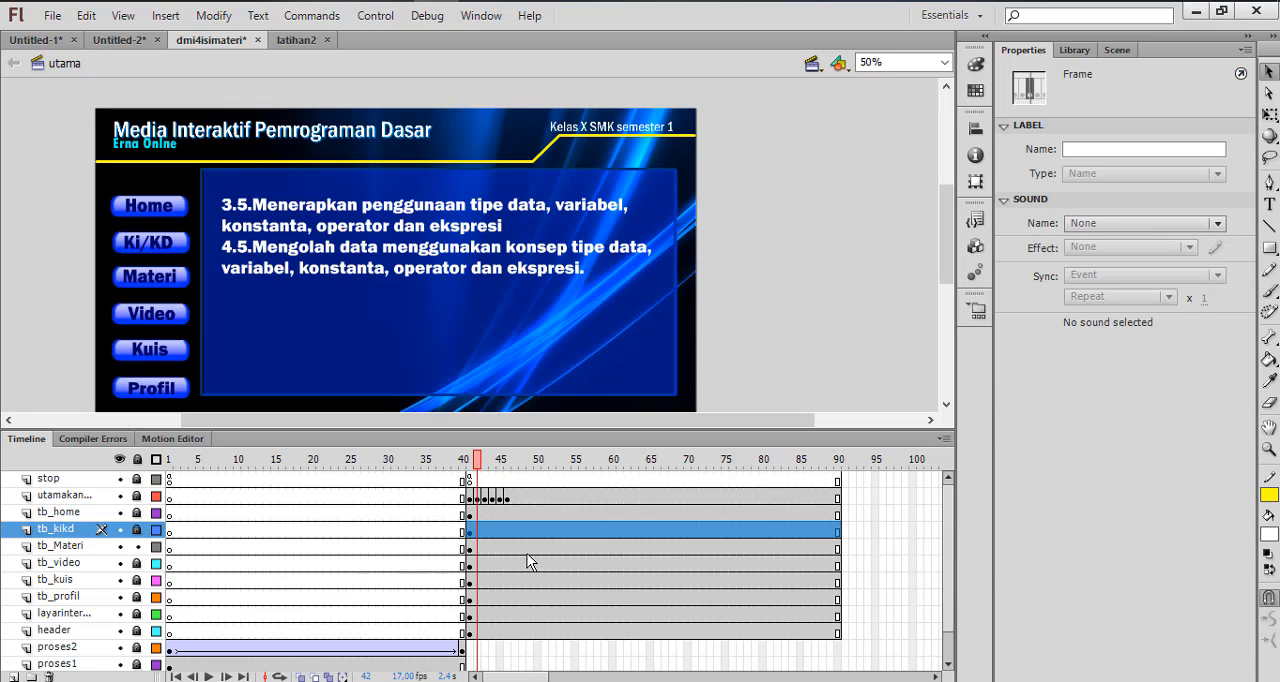
pyautogui.click(484, 497)
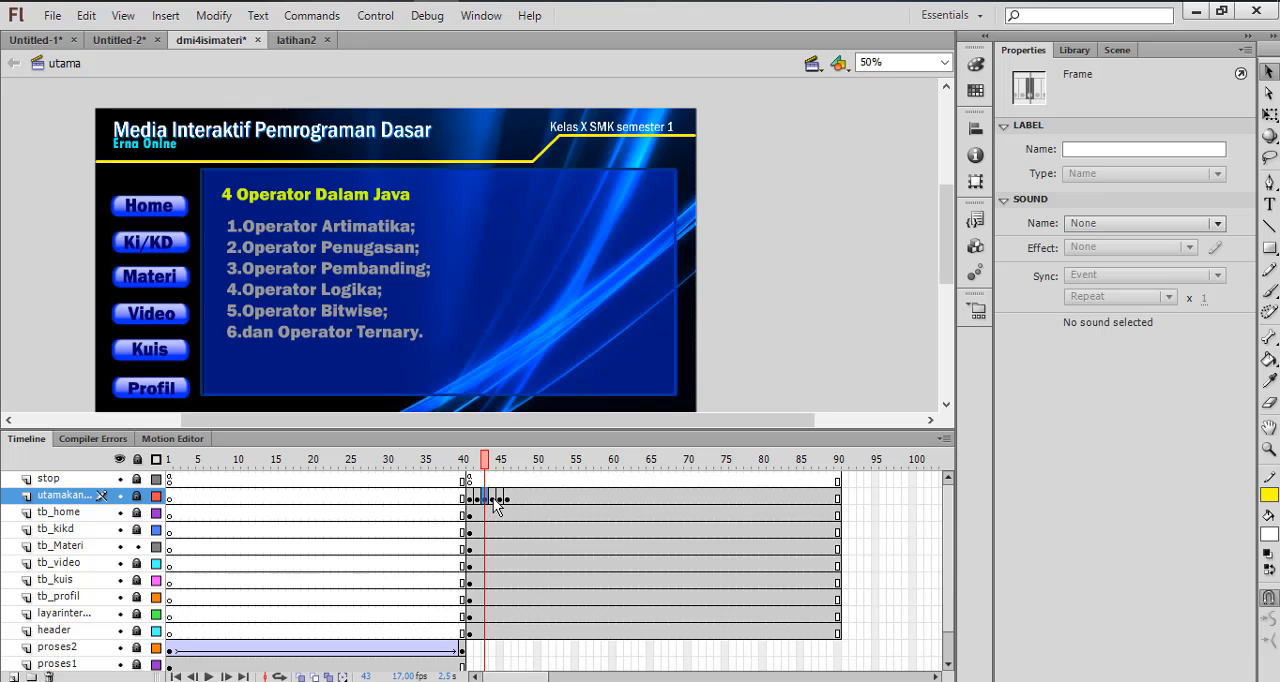
pyautogui.click(493, 497)
pyautogui.click(500, 498)
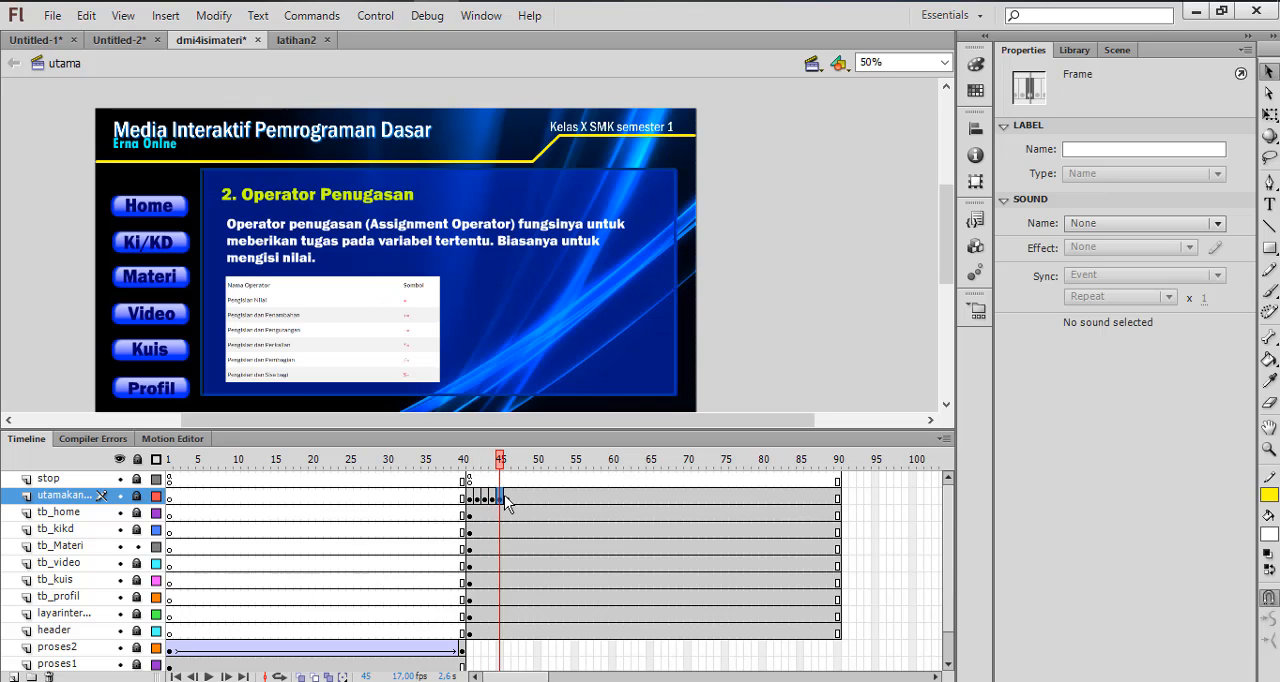
pyautogui.click(506, 498)
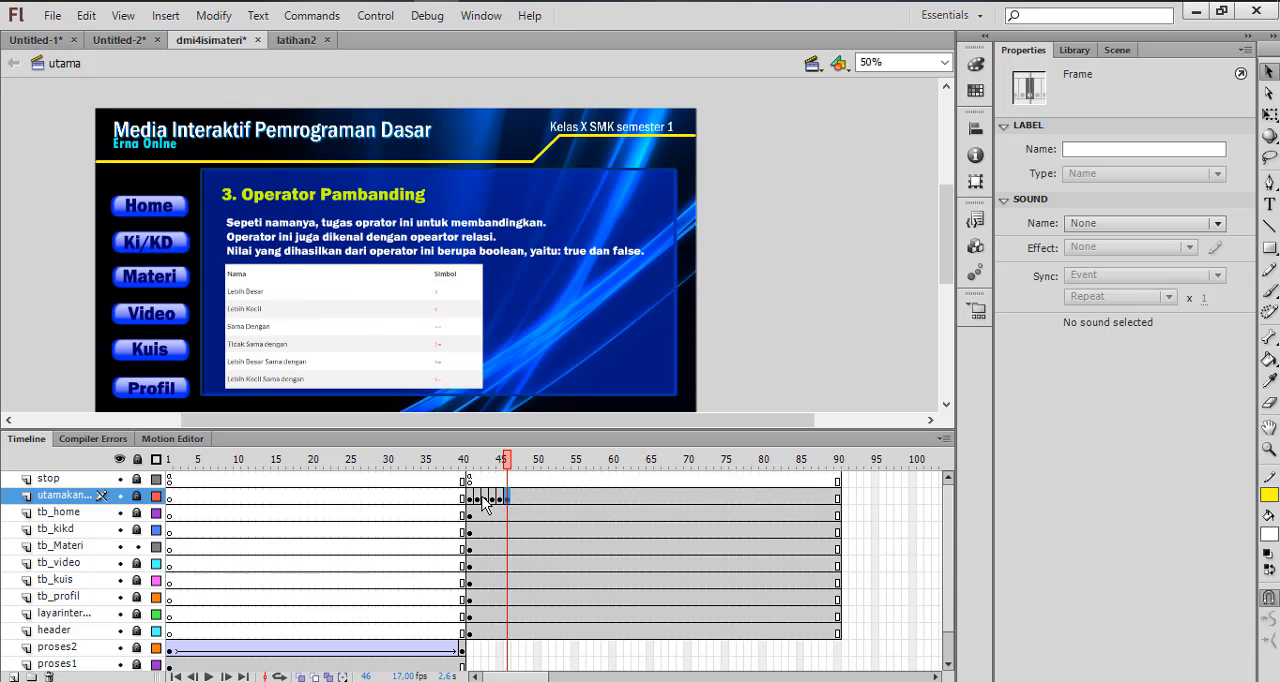
pyautogui.click(501, 498)
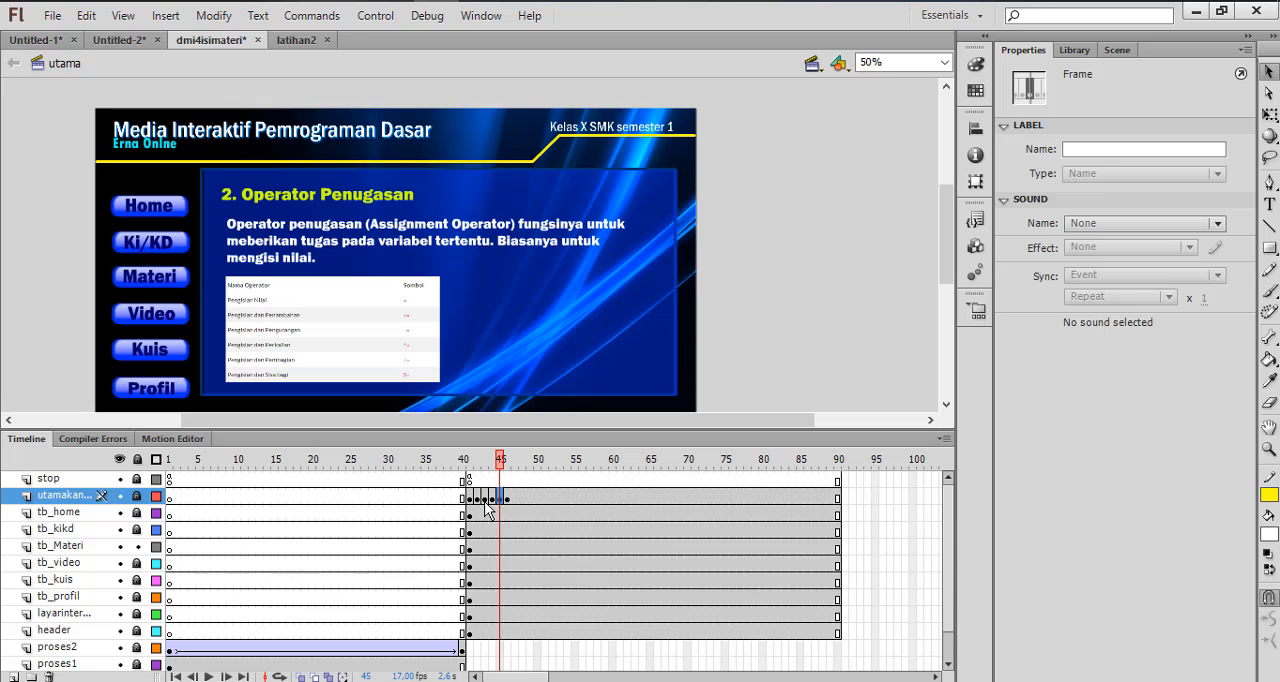
pyautogui.click(484, 498)
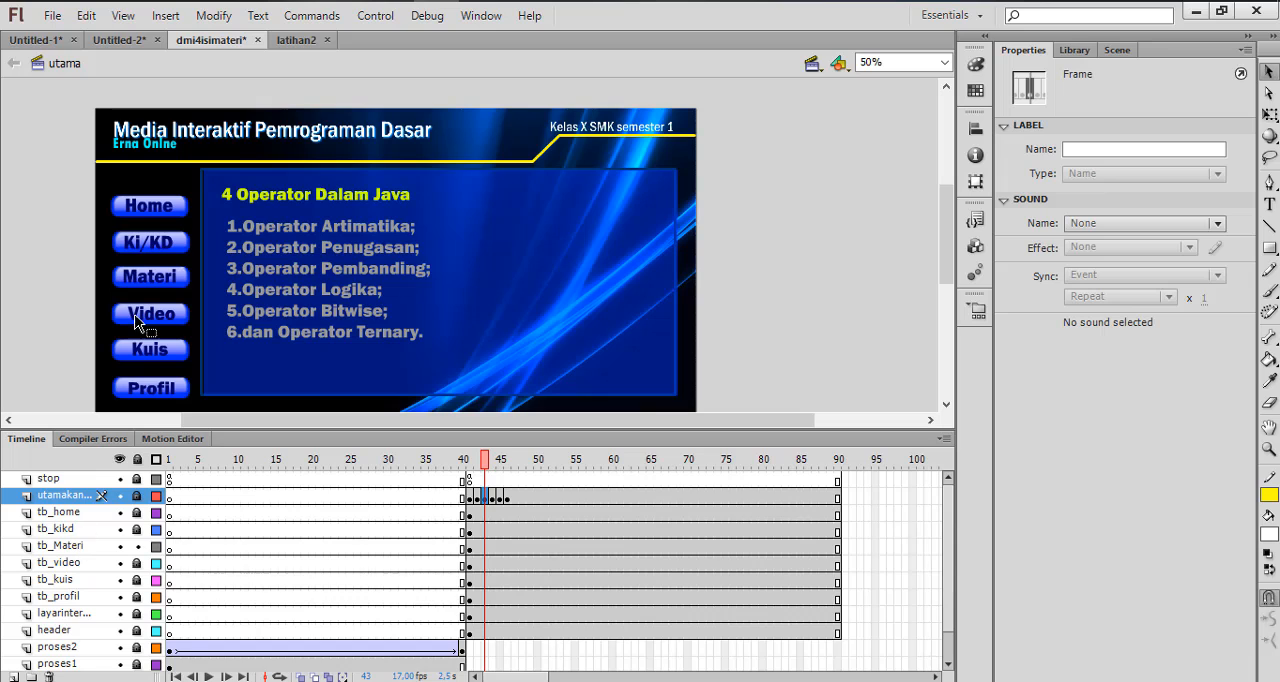
# Break apart the Materi button instance on the tb_Materi layer
pyautogui.click(170, 287)
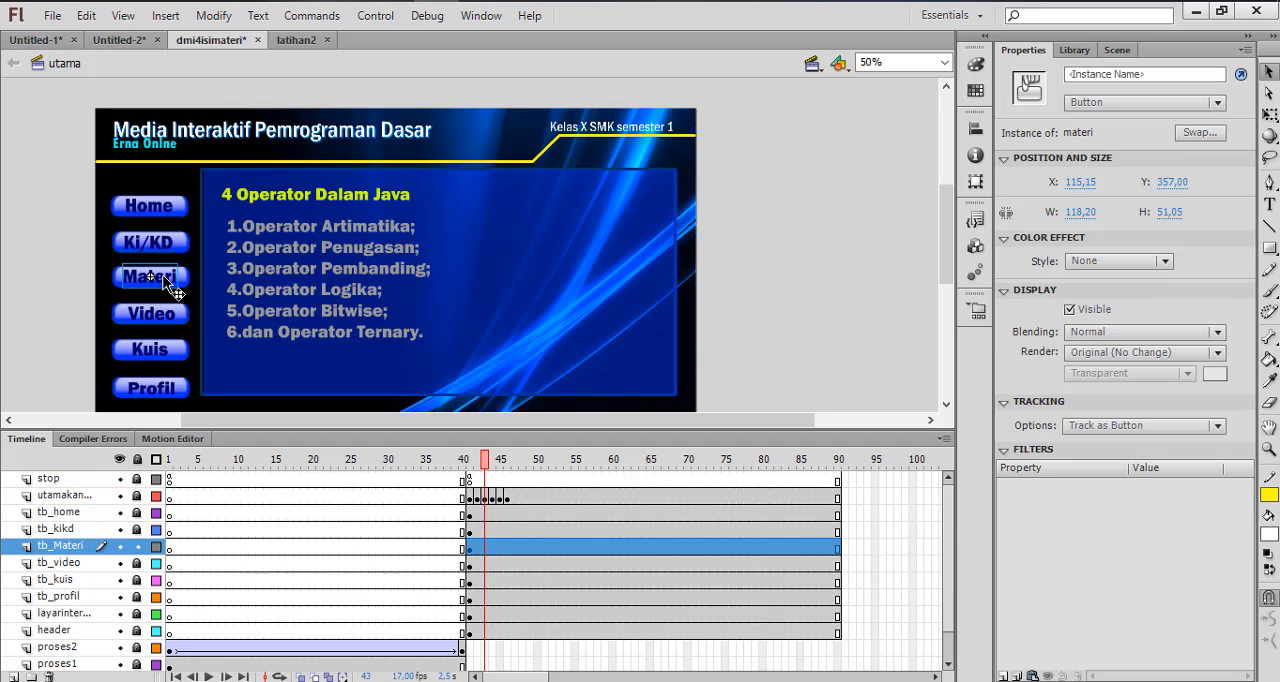
pyautogui.rightClick(164, 280)
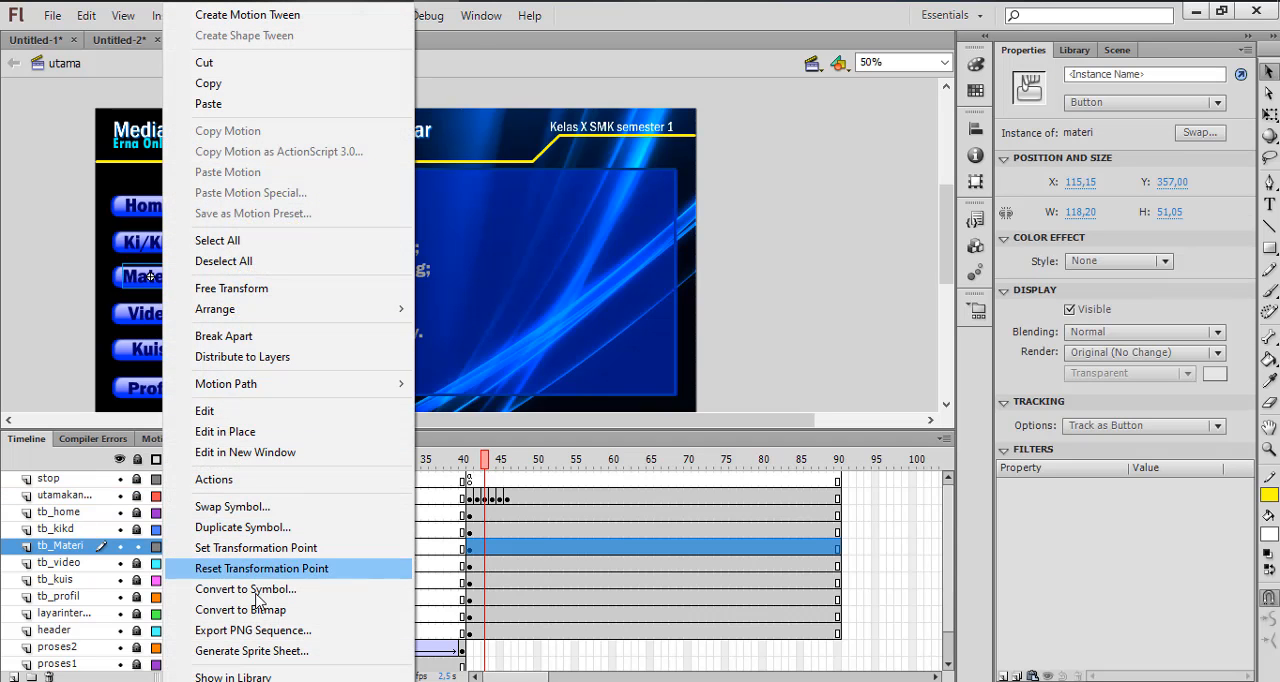
pyautogui.click(258, 338)
pyautogui.click(80, 272)
# Convert the Materi text to a Button symbol, keeping the default name
pyautogui.click(160, 285)
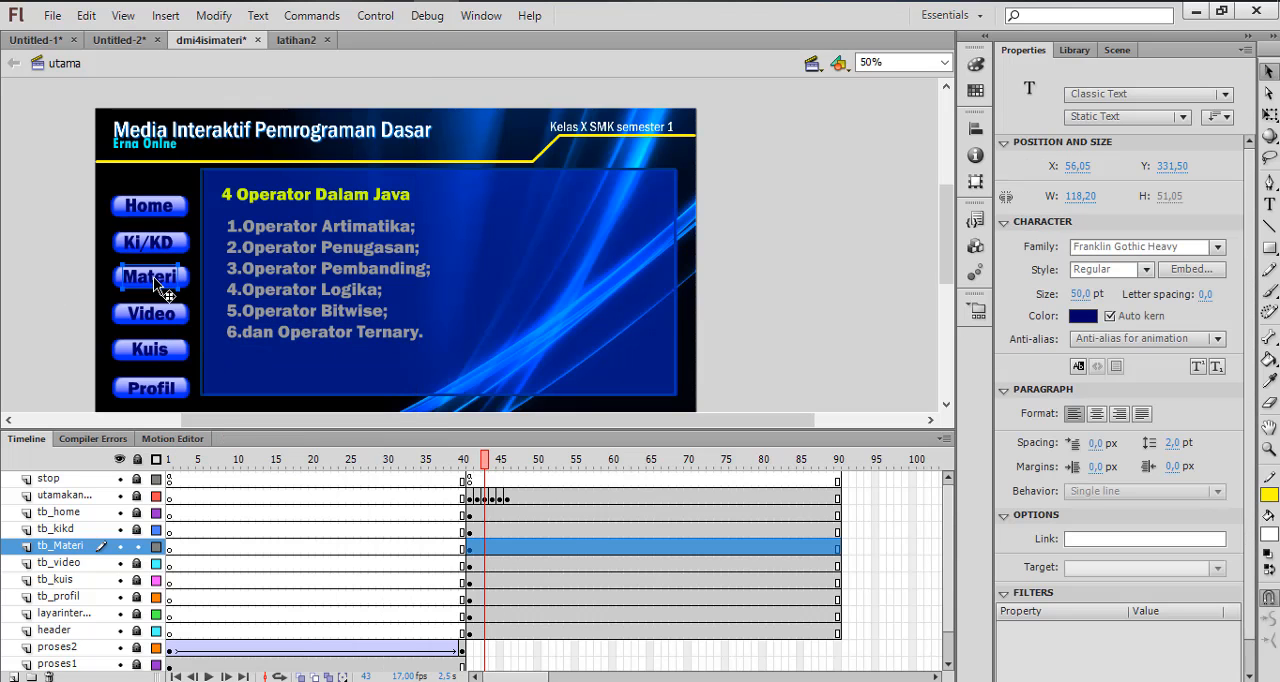
pyautogui.rightClick(156, 285)
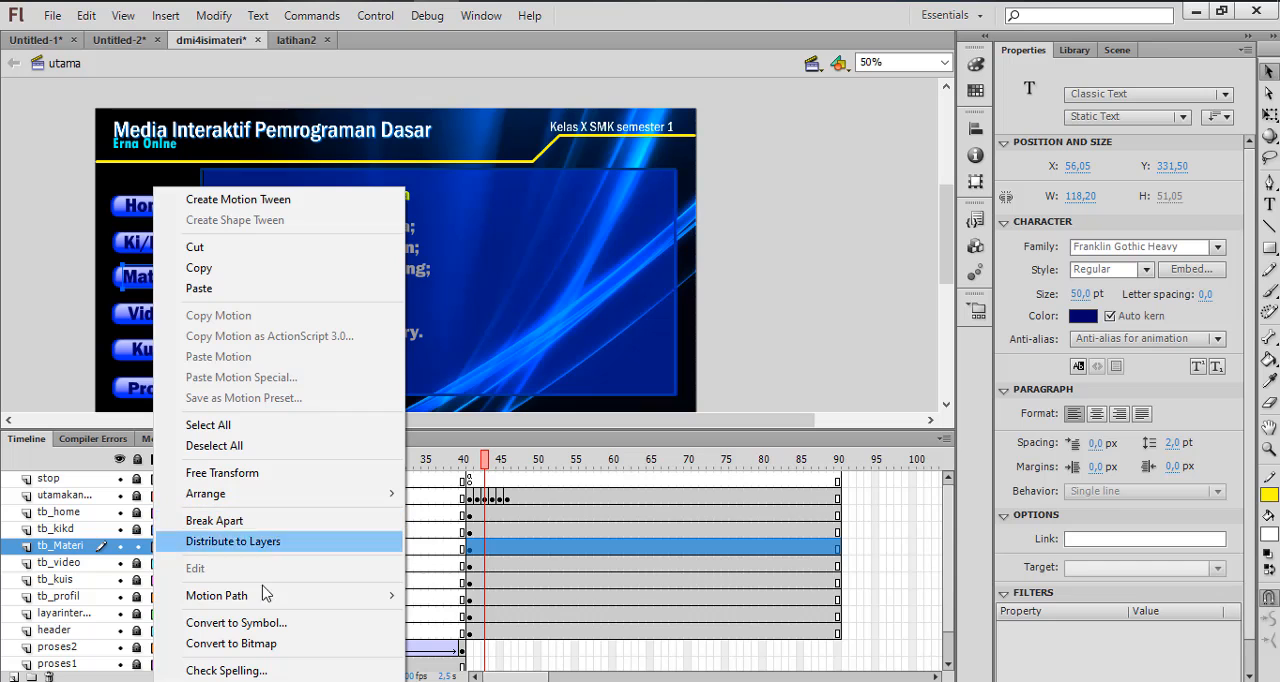
pyautogui.click(253, 623)
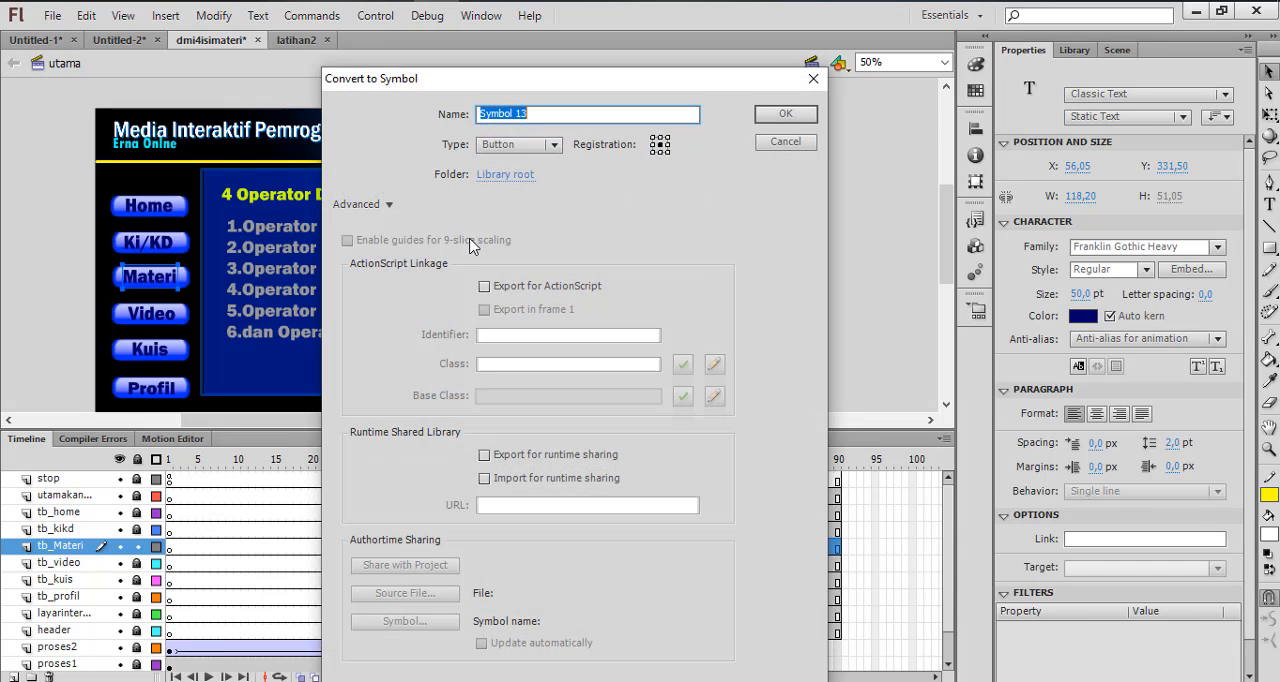
pyautogui.click(802, 117)
pyautogui.click(47, 252)
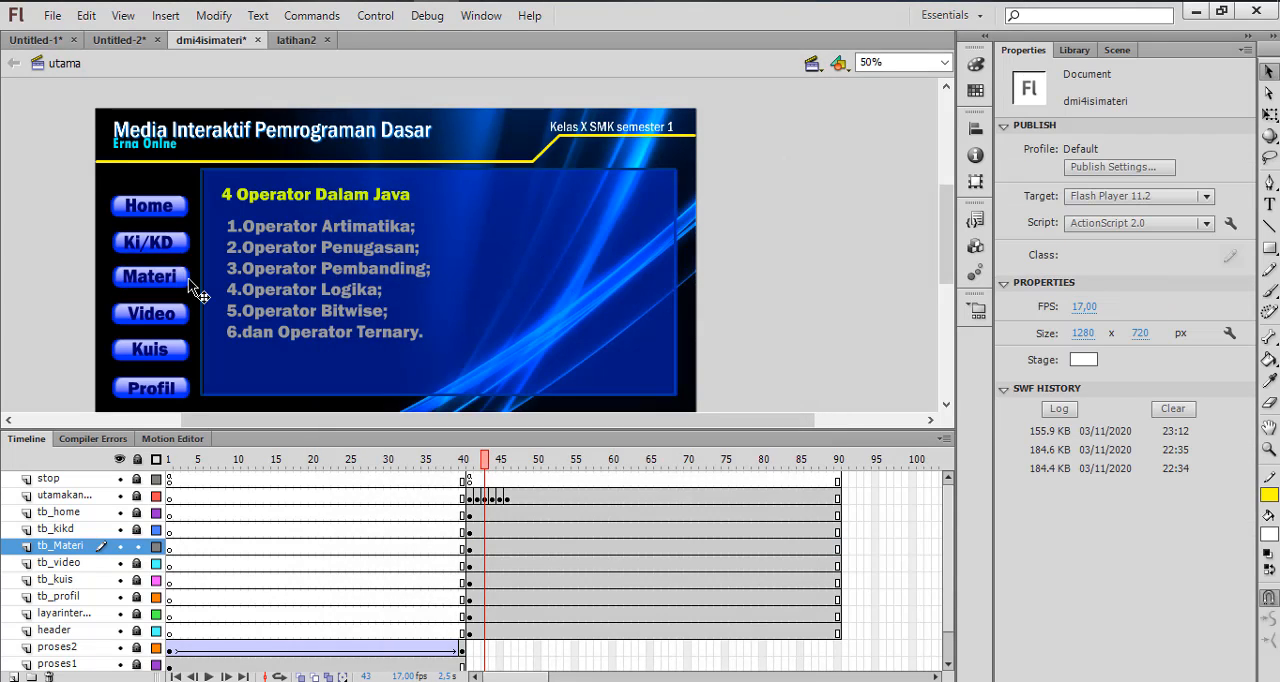
# Add the script on (release){ gotoAndStop(43); } to the Materi button's actions and save the file
pyautogui.click(176, 288)
pyautogui.rightClick(168, 280)
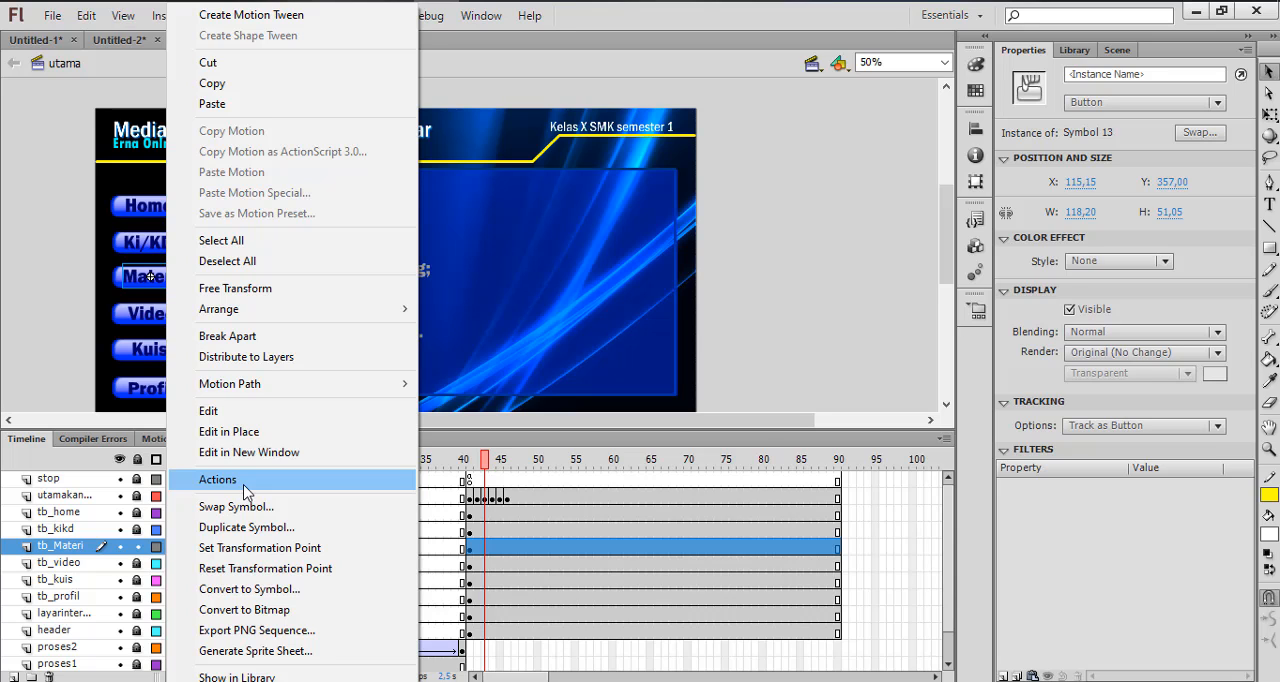
pyautogui.click(220, 480)
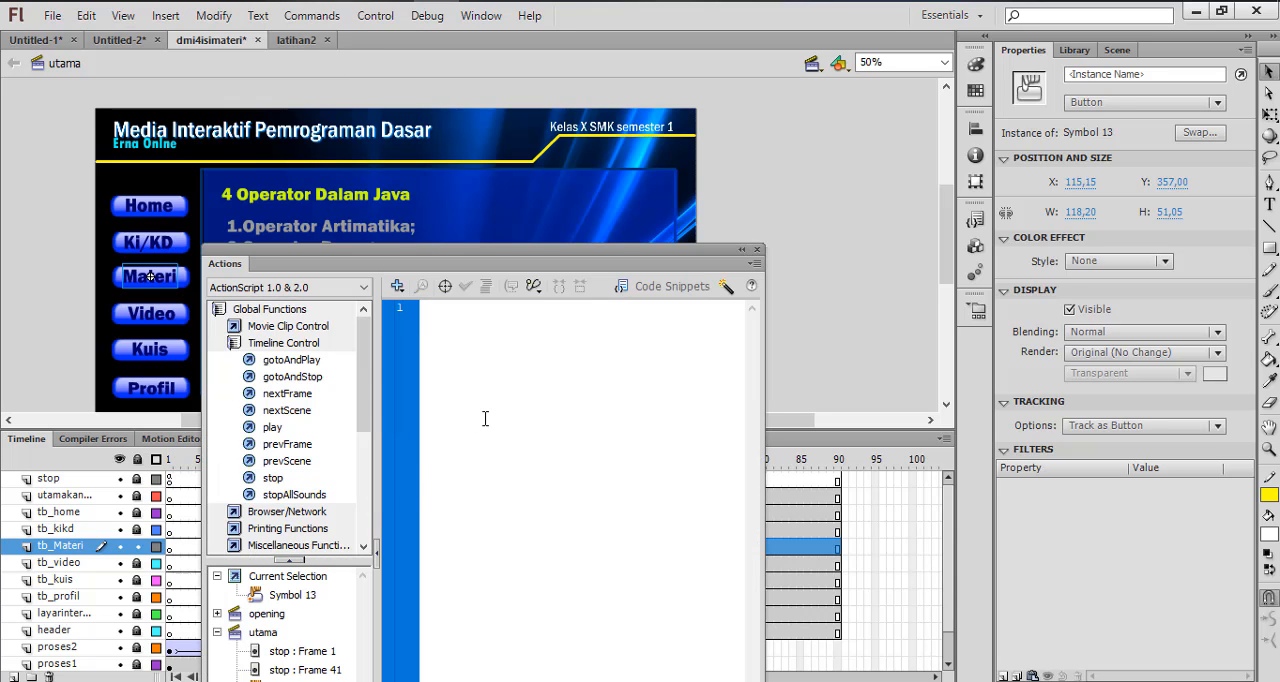
pyautogui.write('on')
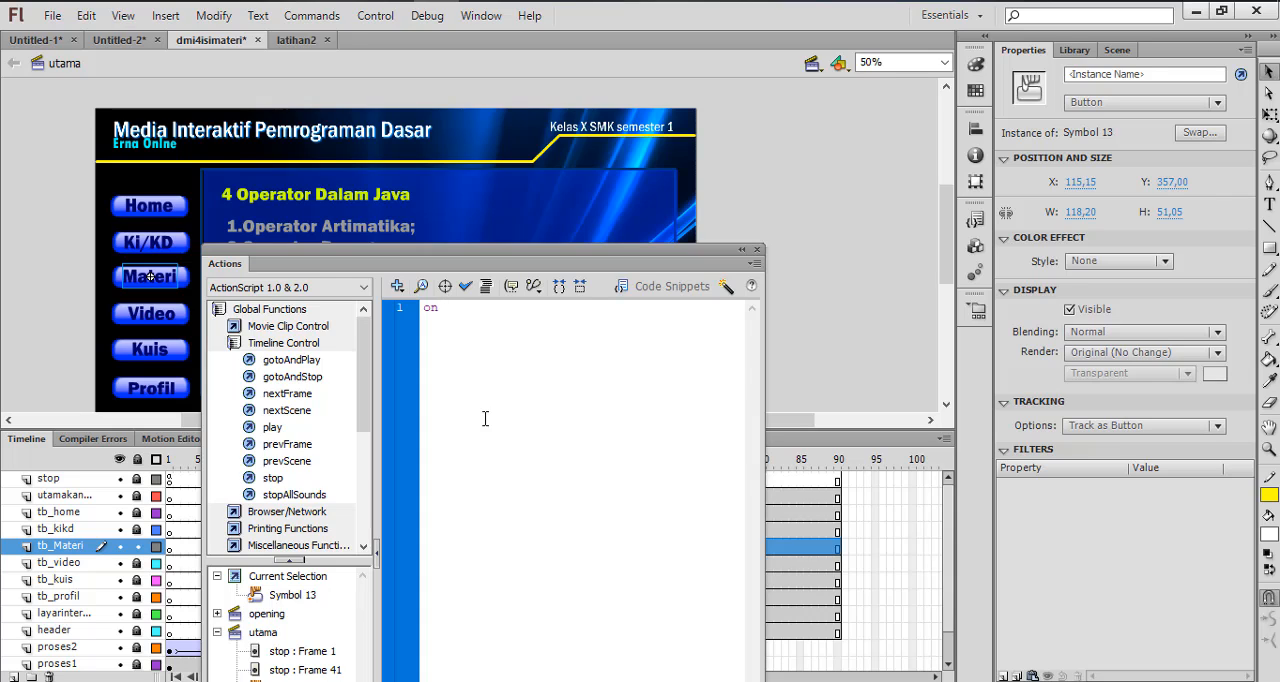
pyautogui.write(' (re')
pyautogui.press('Return')
pyautogui.press('Return')
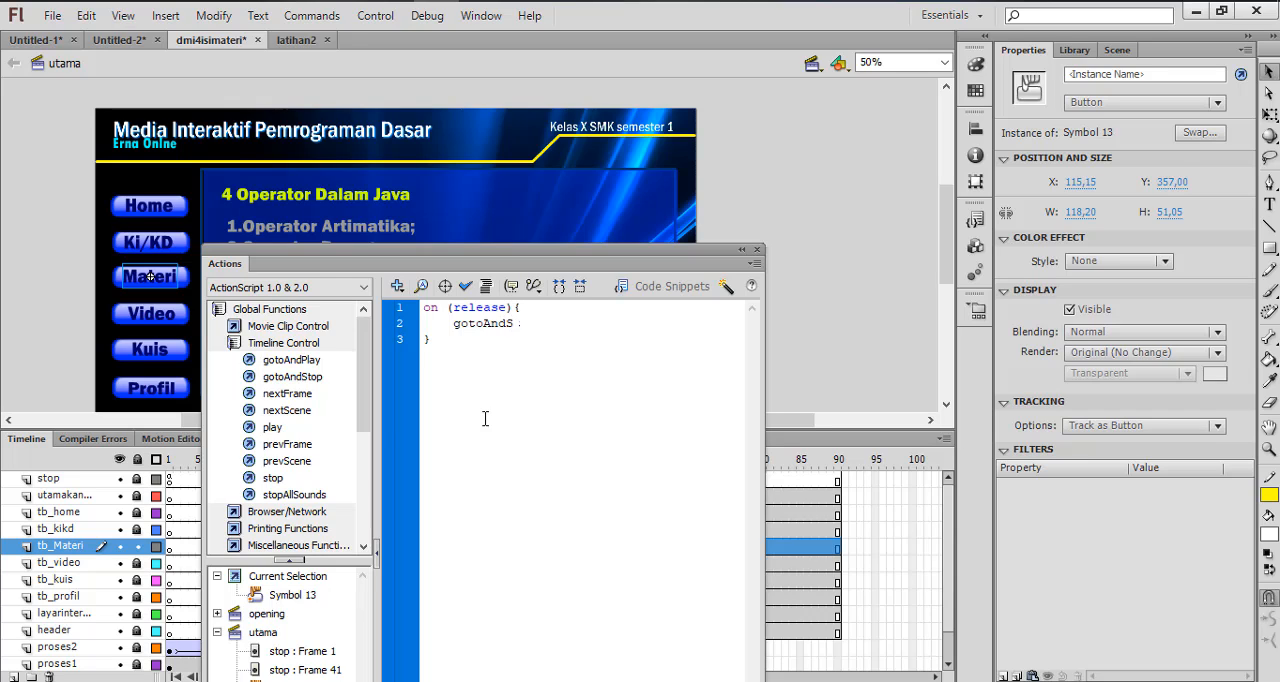
pyautogui.write('gotoAndStop(')
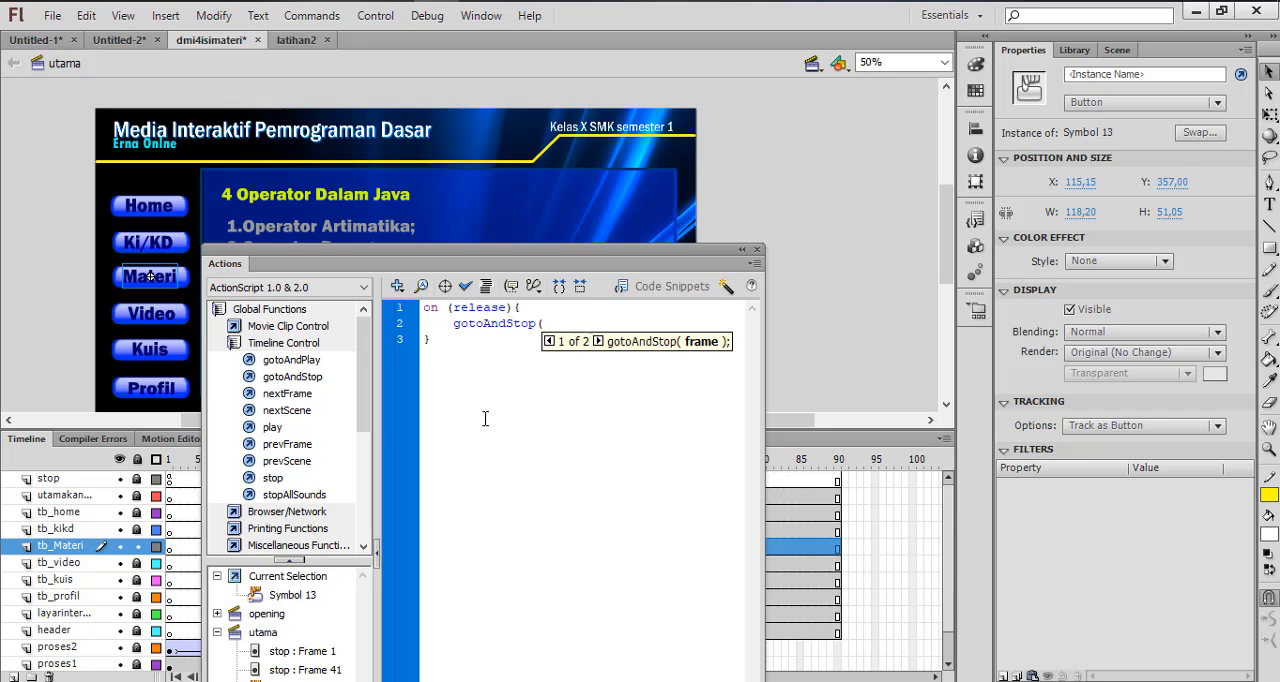
pyautogui.write('43)')
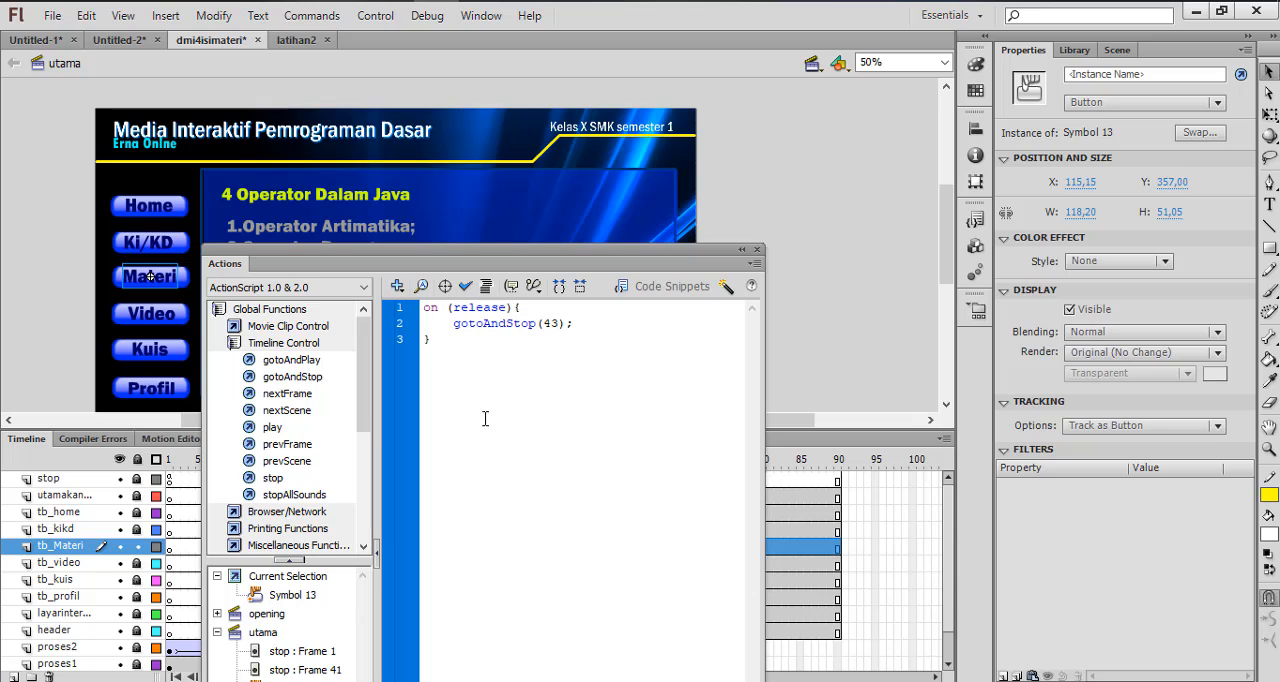
pyautogui.click(758, 250)
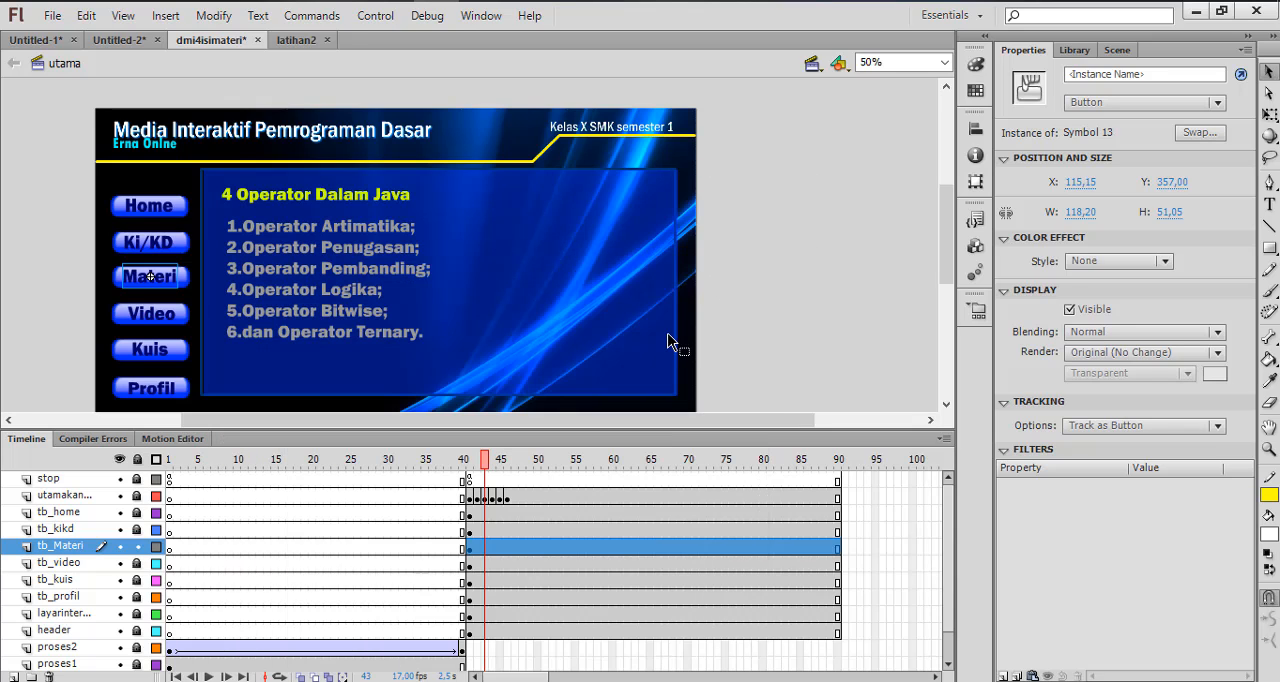
pyautogui.hotkey('ctrl', 's')
# Test the movie by skipping the intro and opening the Materi page from the menu
pyautogui.hotkey('ctrl', 'Return')
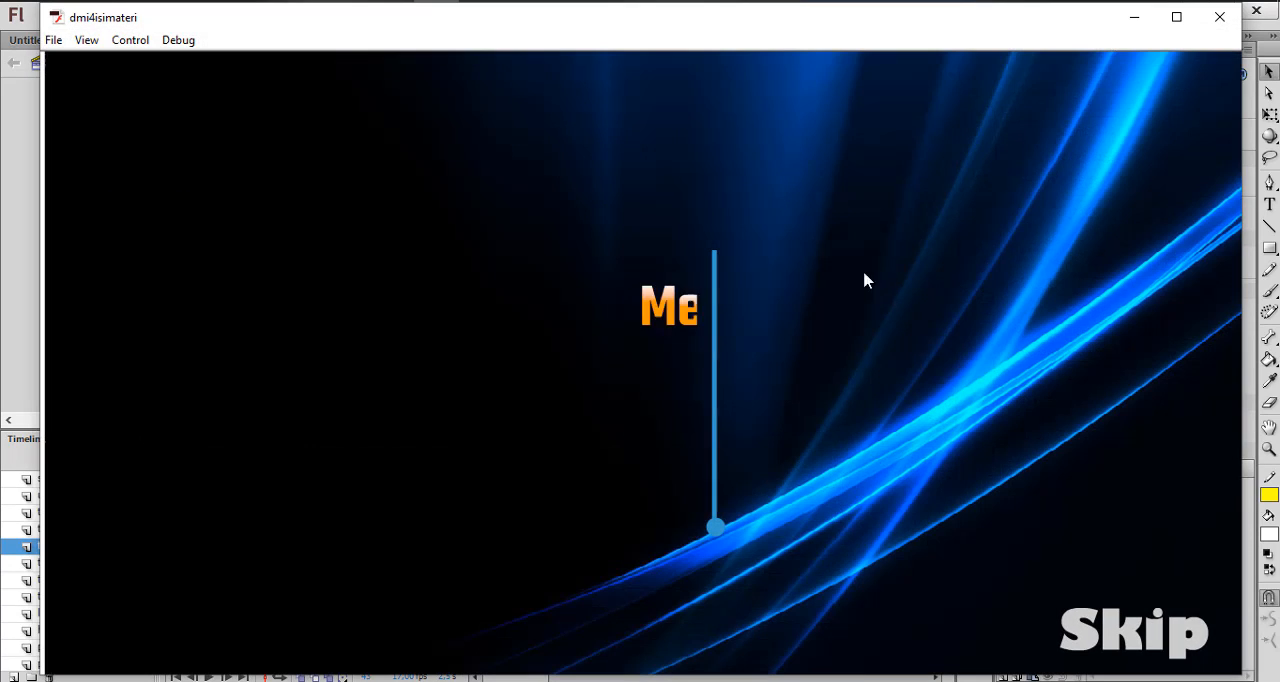
pyautogui.click(1145, 645)
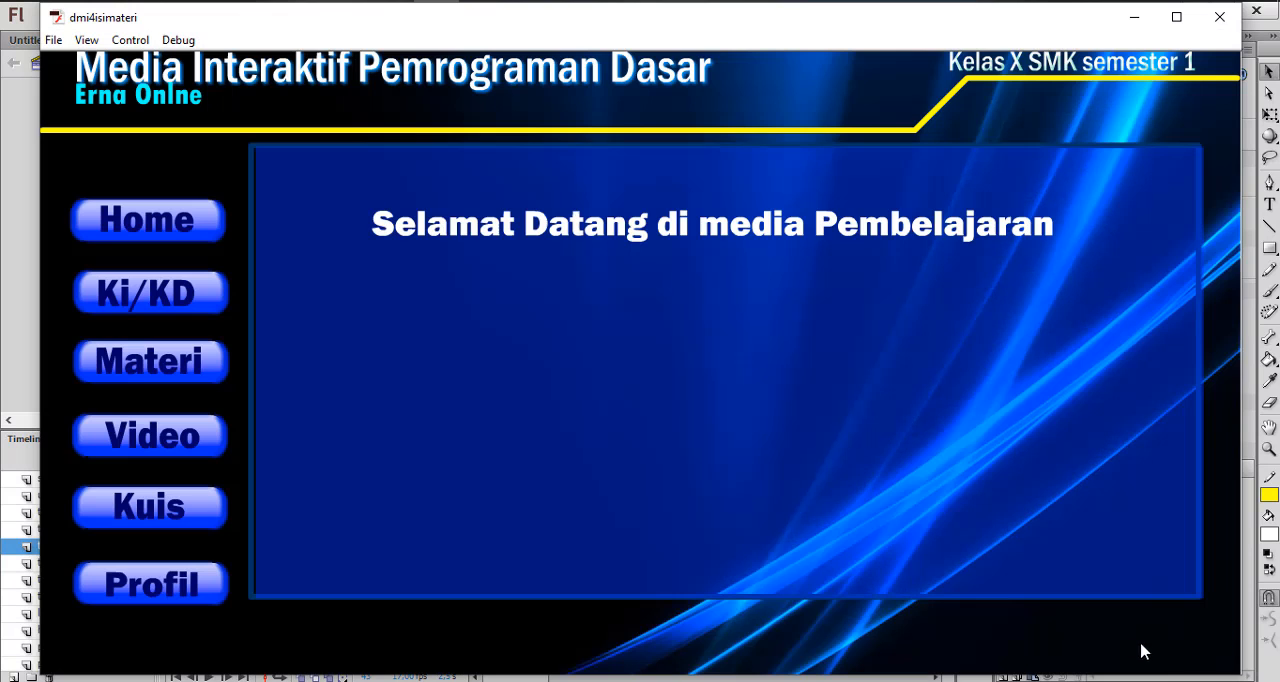
pyautogui.click(193, 374)
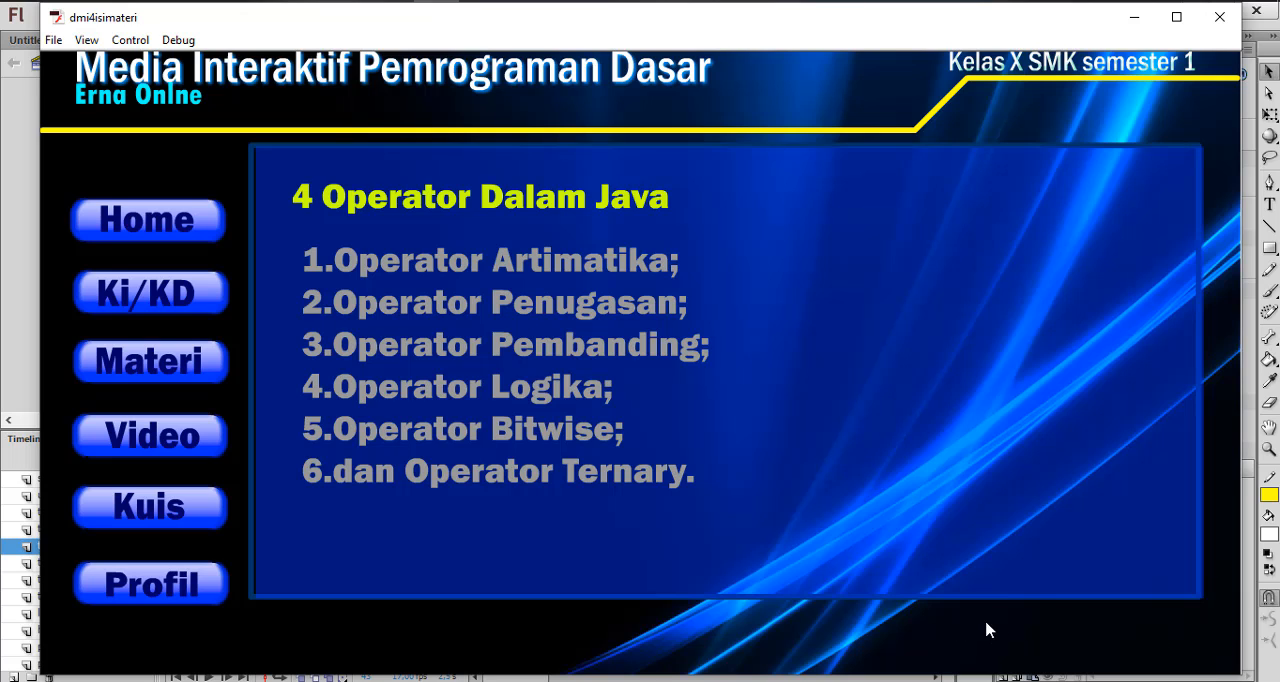
pyautogui.click(1219, 17)
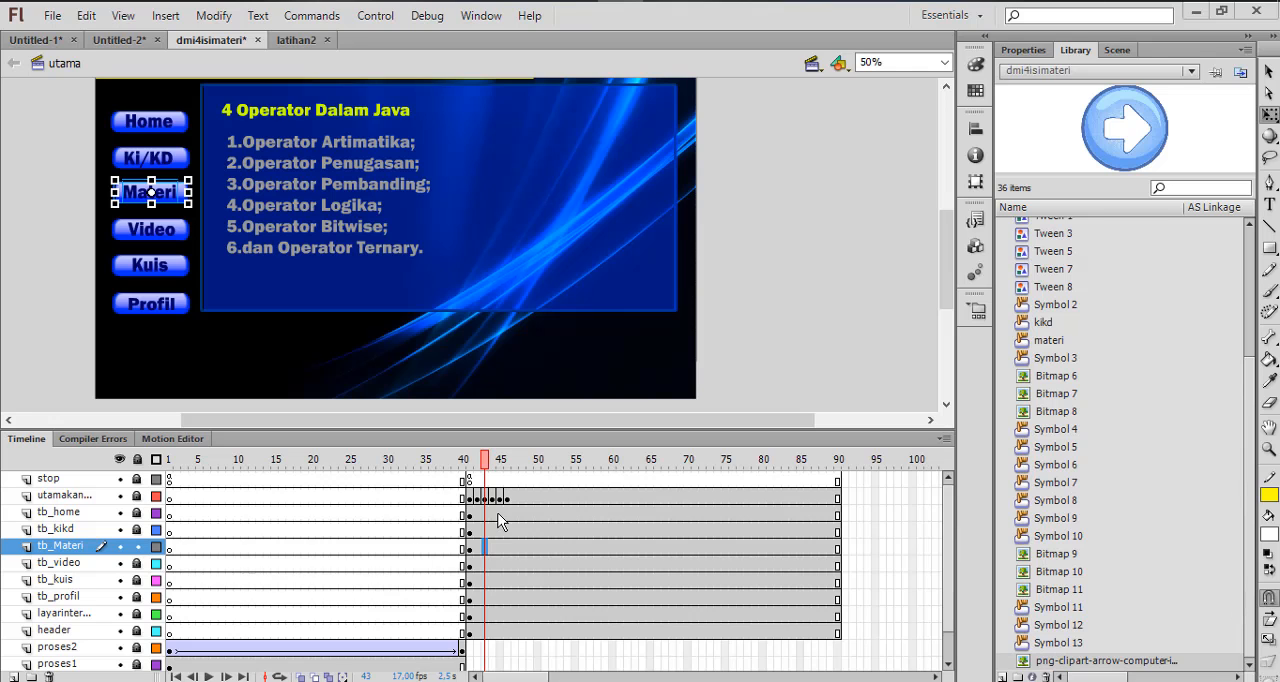
# Check the Operator Aritmatika page on frame 44 and return to the operator list on frame 43
pyautogui.moveTo(484, 466)
pyautogui.mouseDown()
pyautogui.moveTo(466, 470)
pyautogui.moveTo(490, 478)
pyautogui.mouseUp()
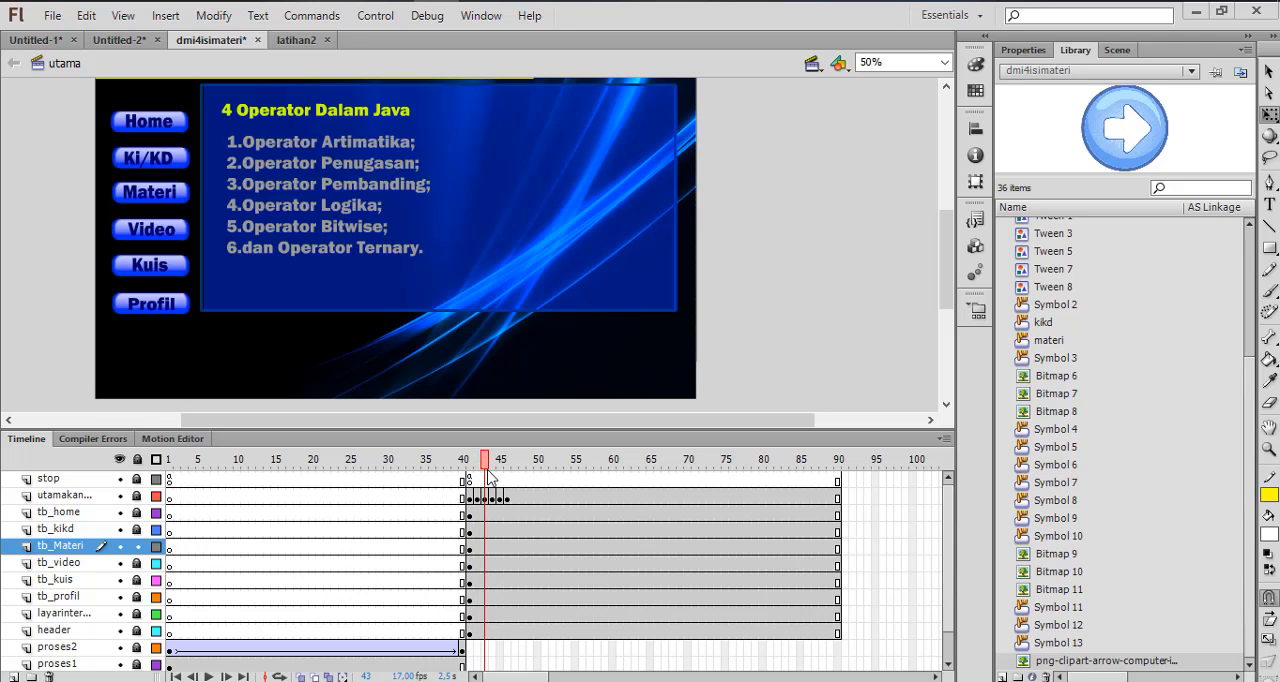
pyautogui.click(492, 498)
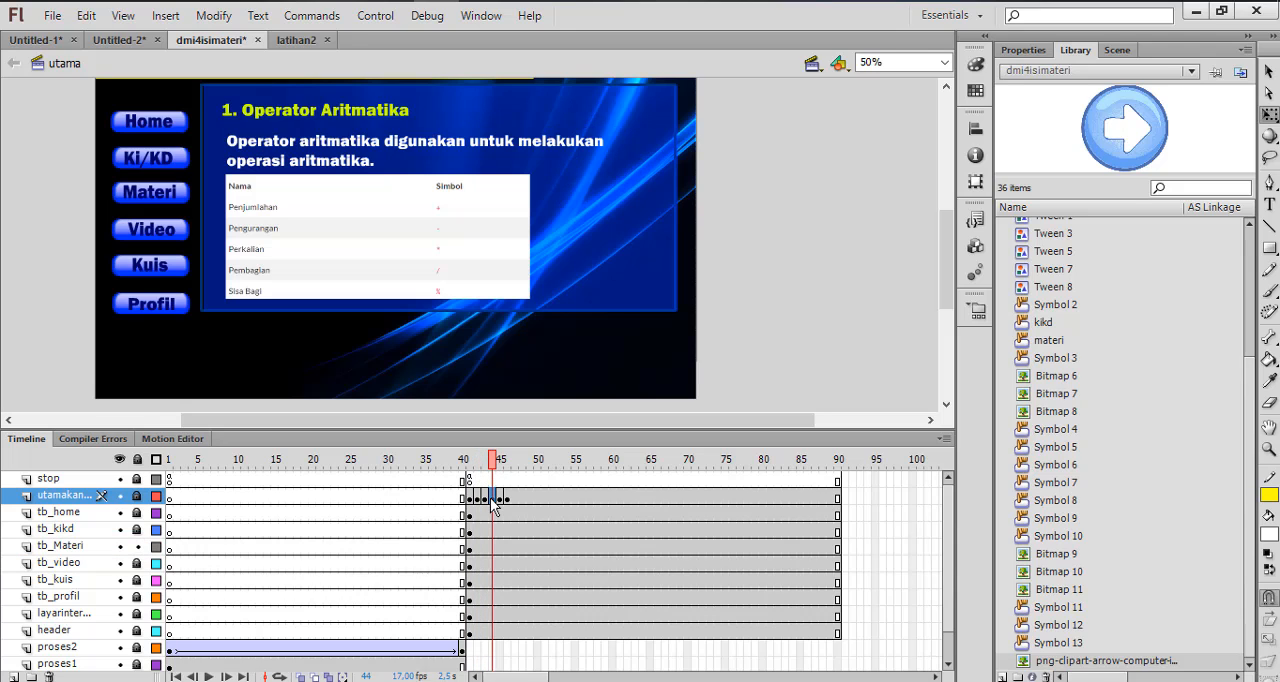
pyautogui.click(484, 498)
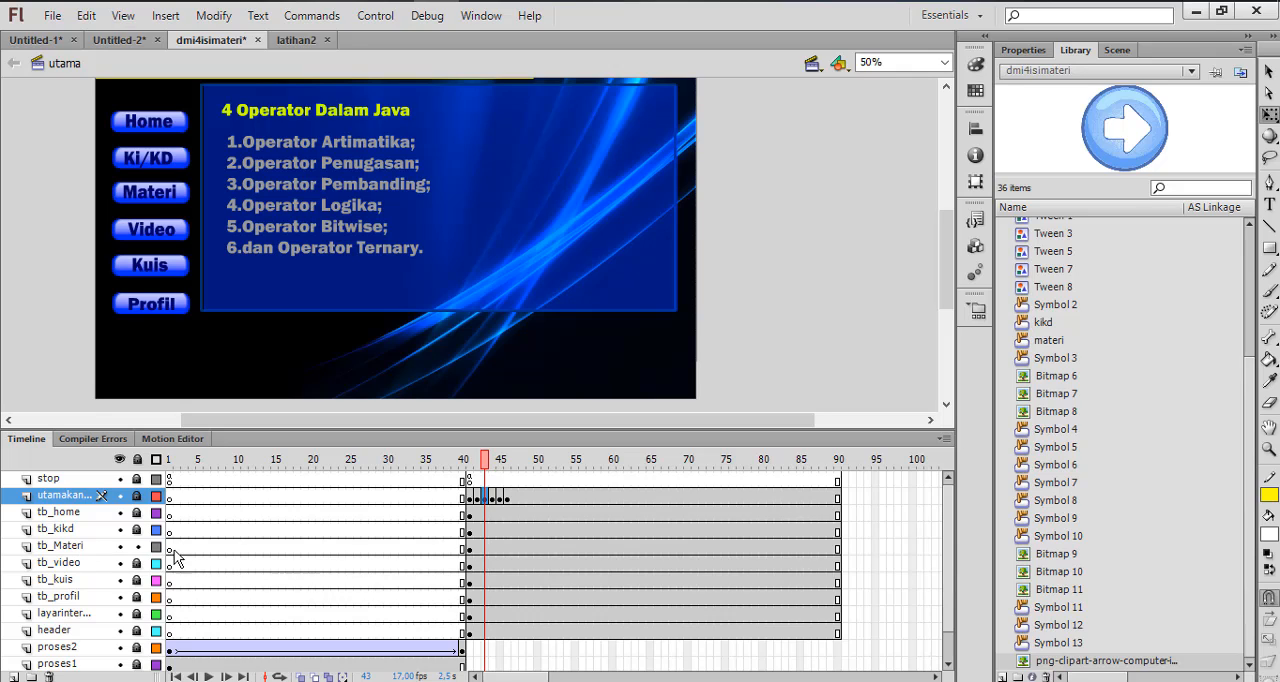
# Insert a keyframe at frame 43 of the tb_Materi layer
pyautogui.click(484, 550)
pyautogui.rightClick(485, 550)
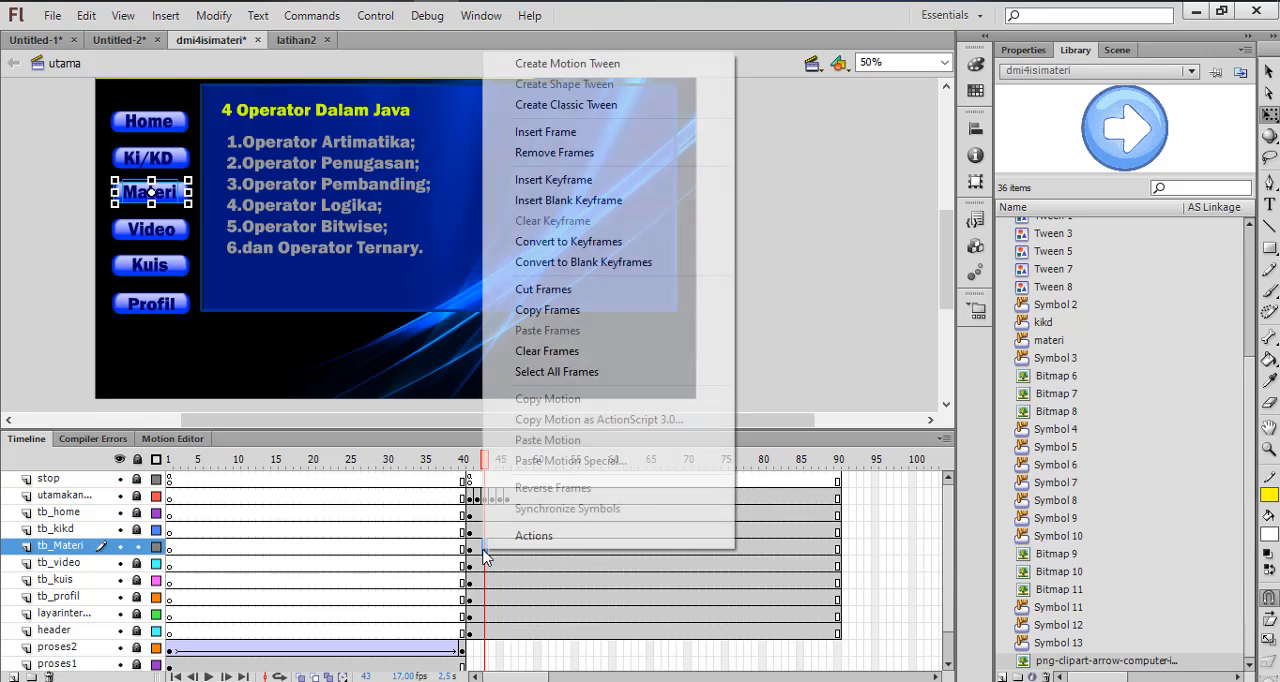
pyautogui.click(575, 190)
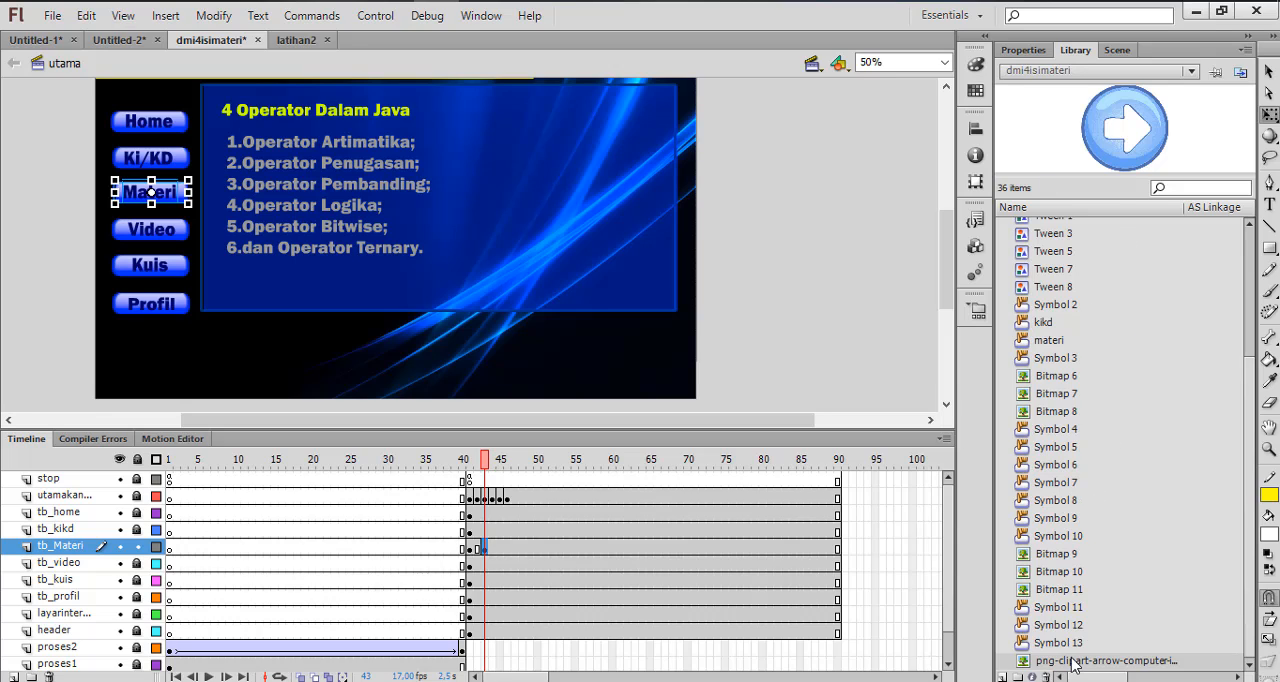
# Place the png-clipart-arrow bitmap from the library on the stage, shrink it to icon size and position it just below the content panel's right end
pyautogui.moveTo(1073, 668); pyautogui.dragTo(566, 330)
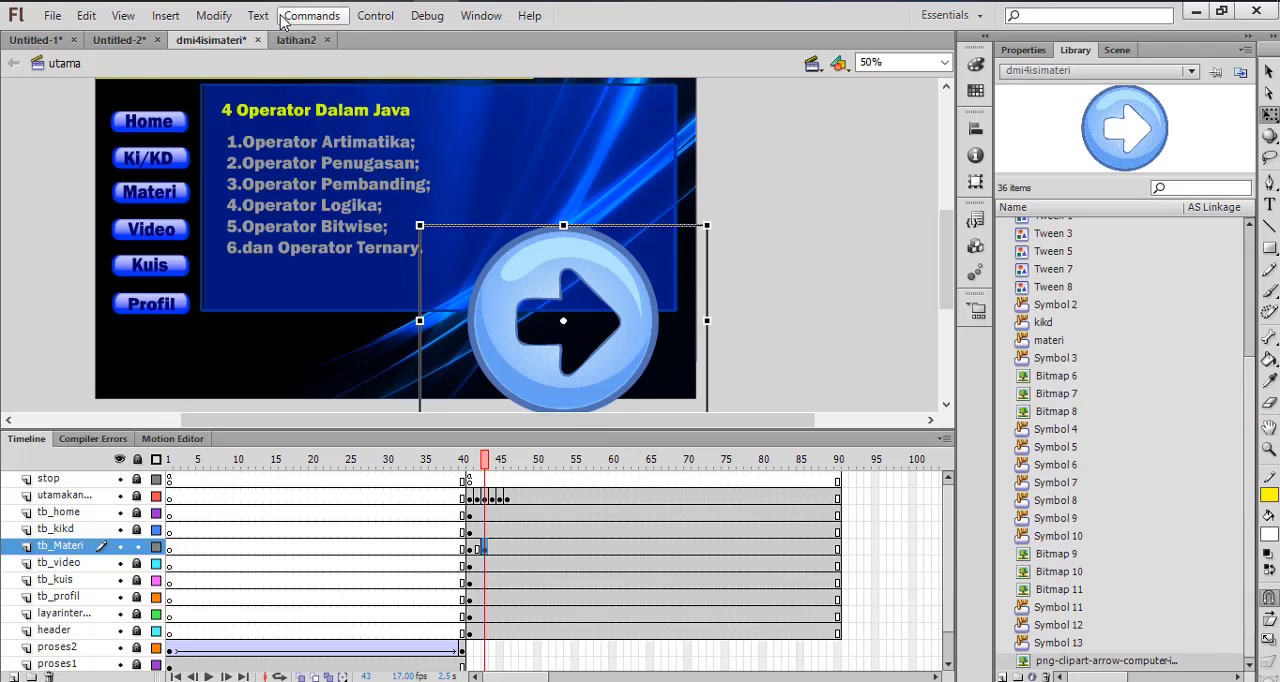
pyautogui.click(212, 18)
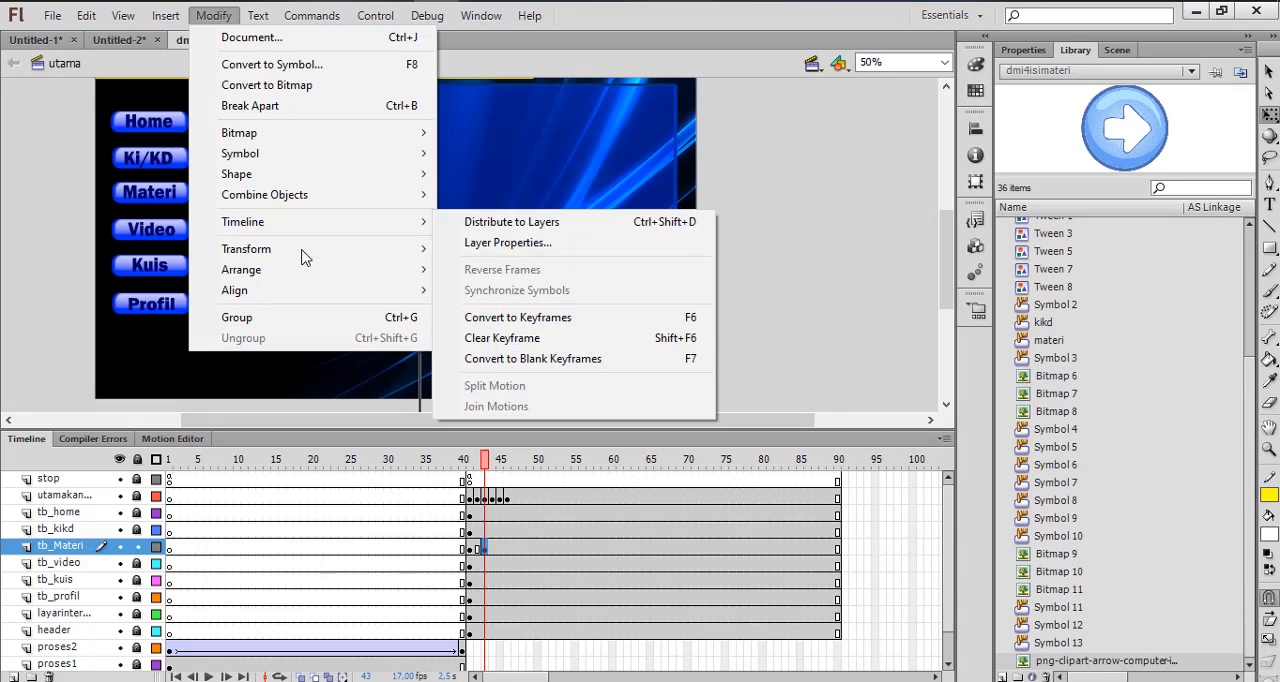
pyautogui.moveTo(393, 258)
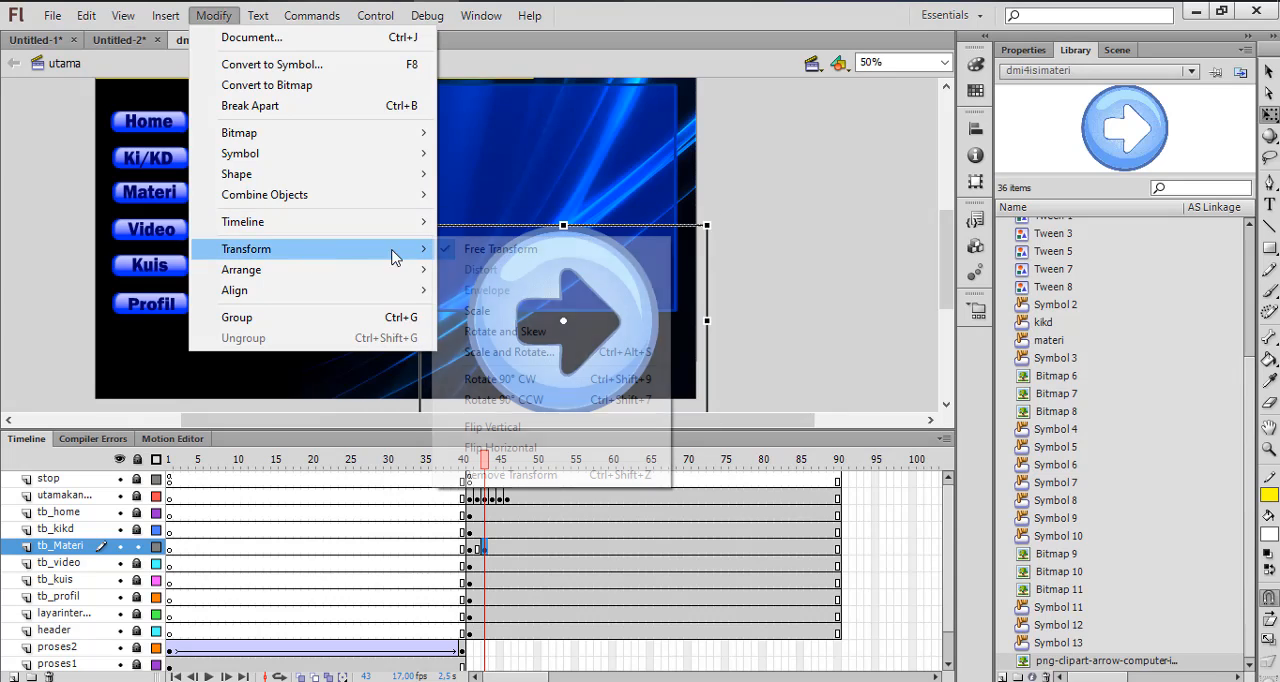
pyautogui.click(707, 226)
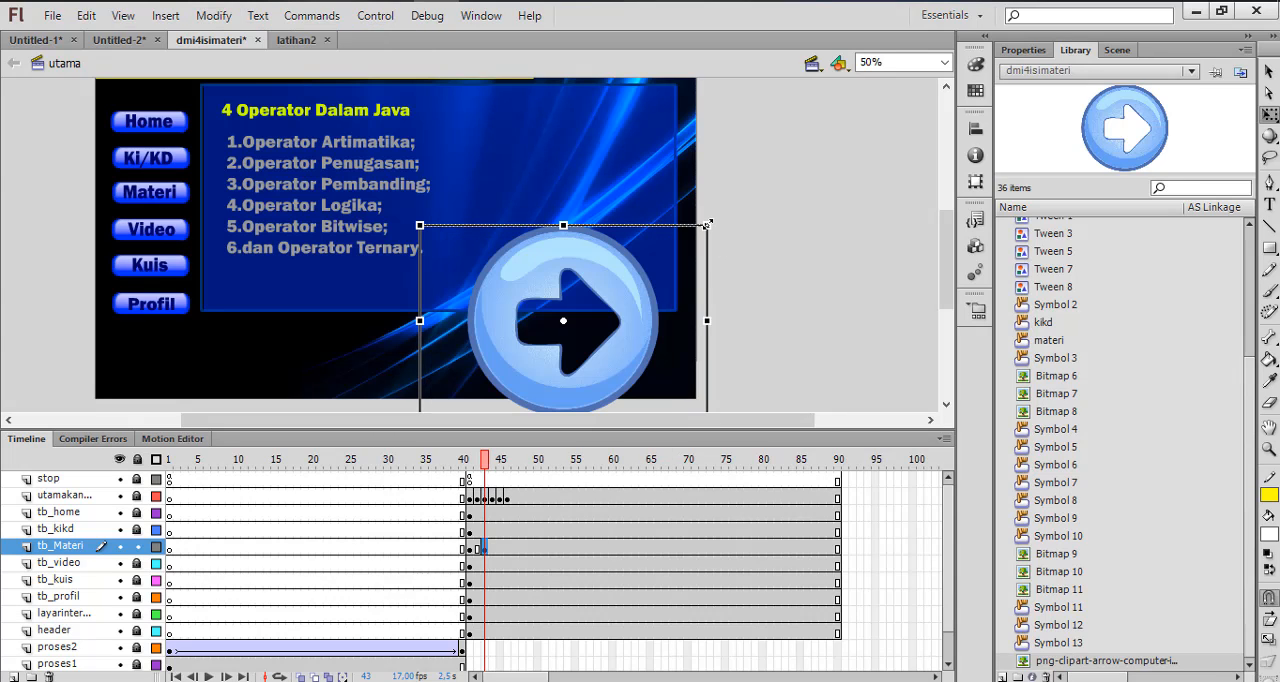
pyautogui.moveTo(708, 224); pyautogui.dragTo(592, 300)
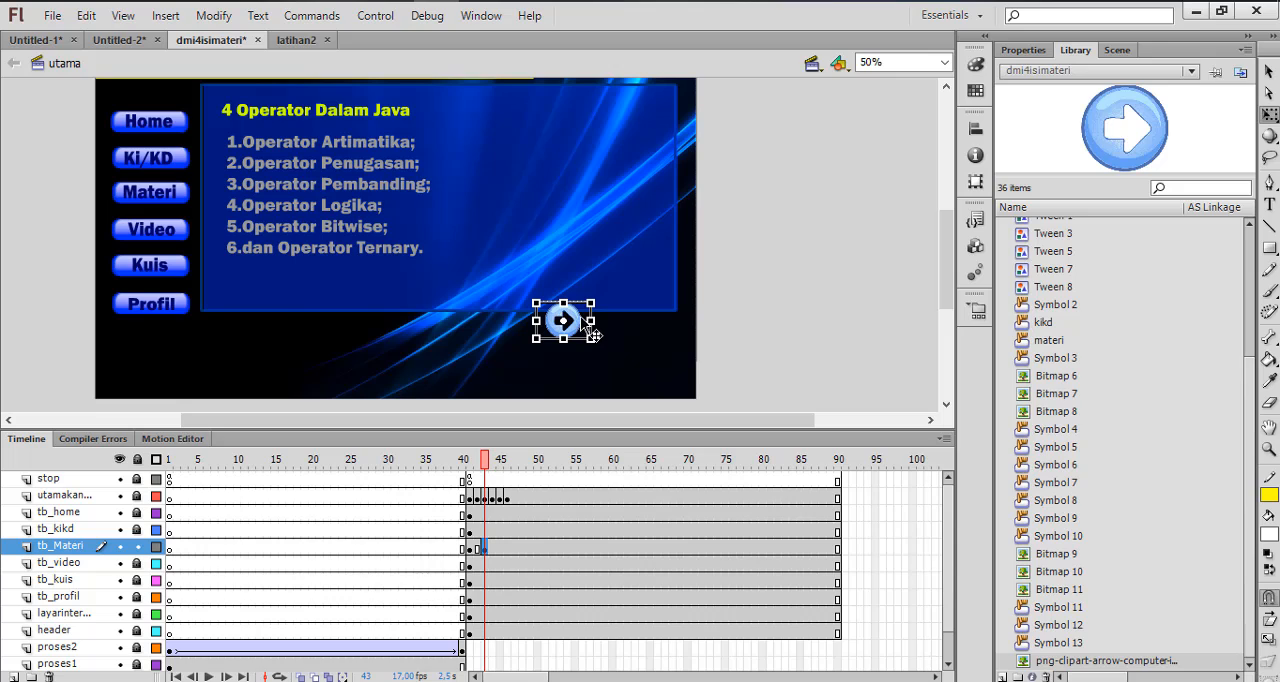
pyautogui.moveTo(582, 326); pyautogui.dragTo(614, 332)
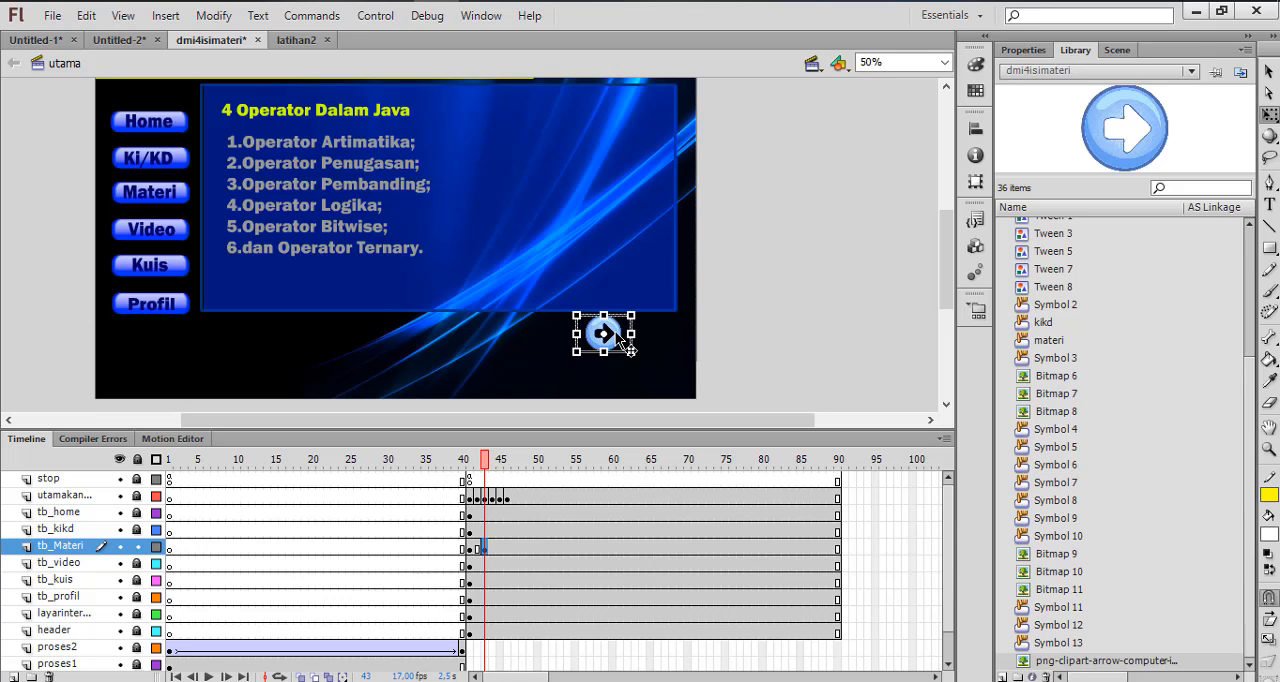
pyautogui.click(766, 361)
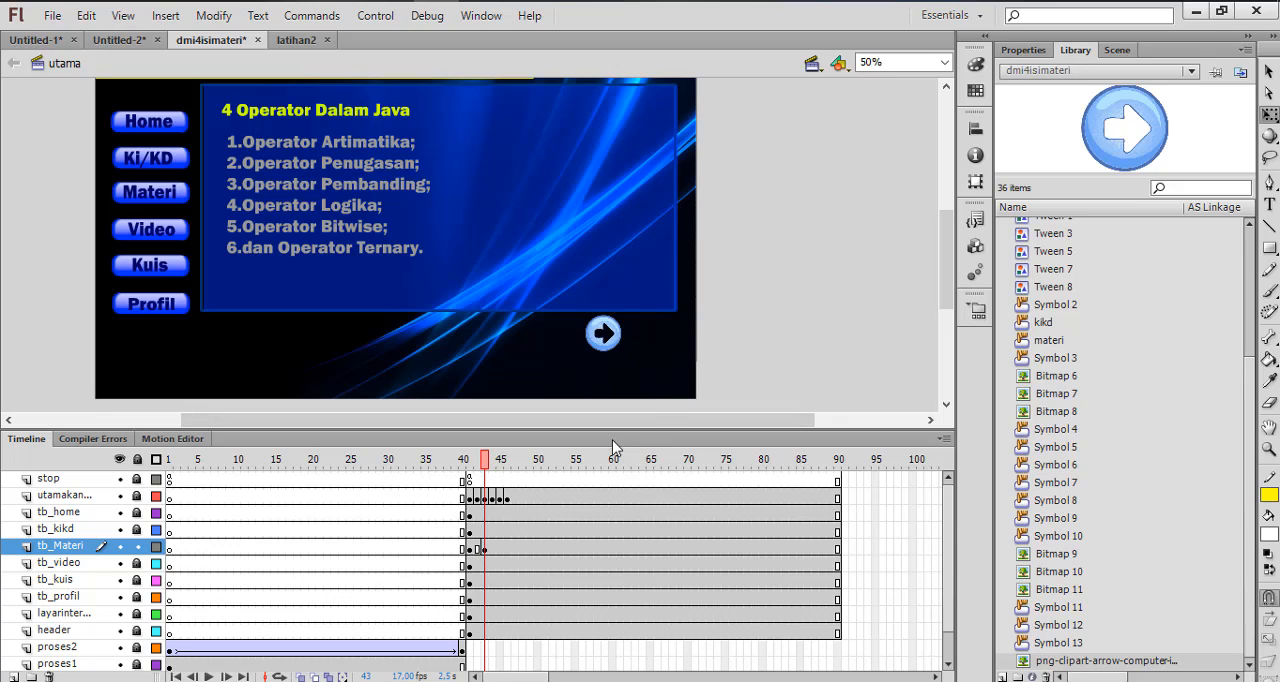
# Convert the arrow image to a Button symbol, keeping the default name Symbol 14
pyautogui.click(612, 341)
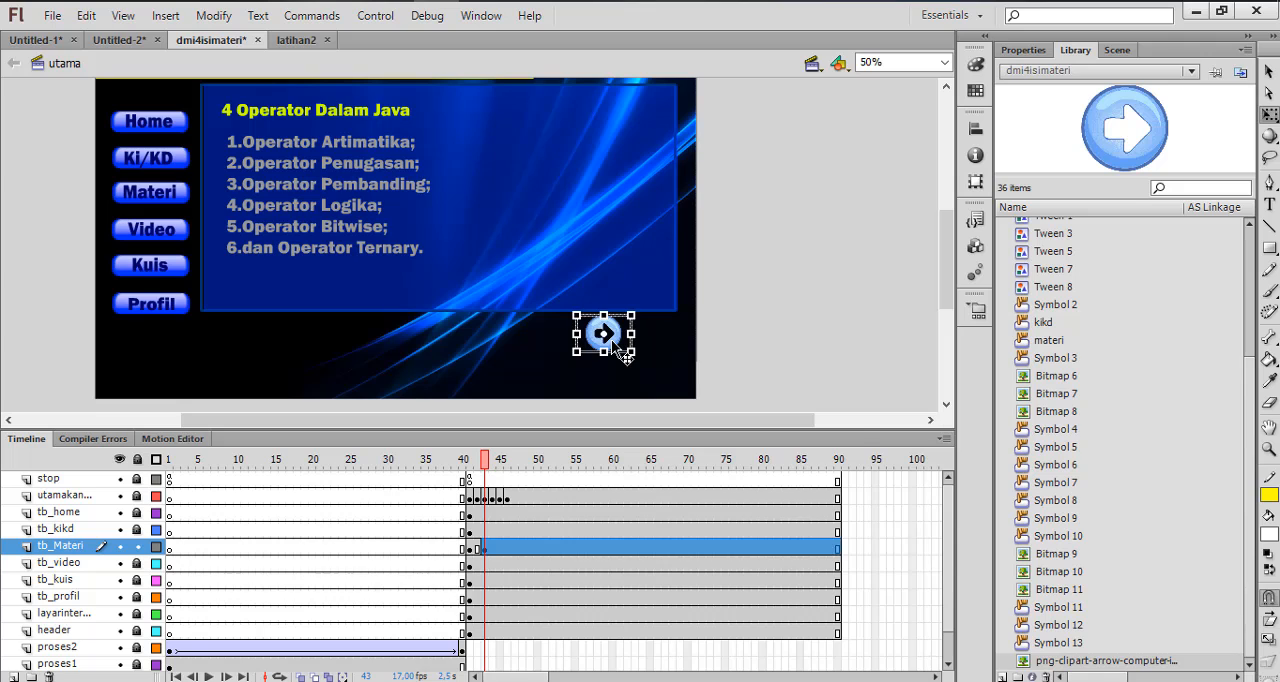
pyautogui.rightClick(612, 341)
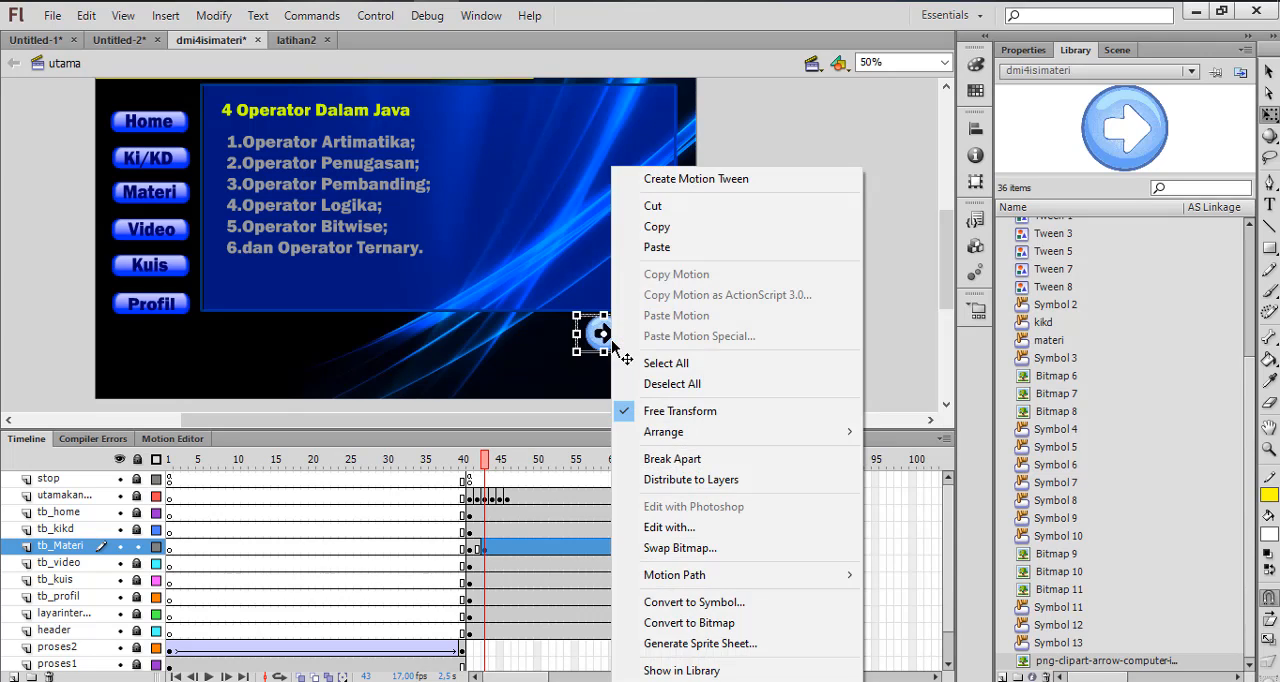
pyautogui.click(694, 602)
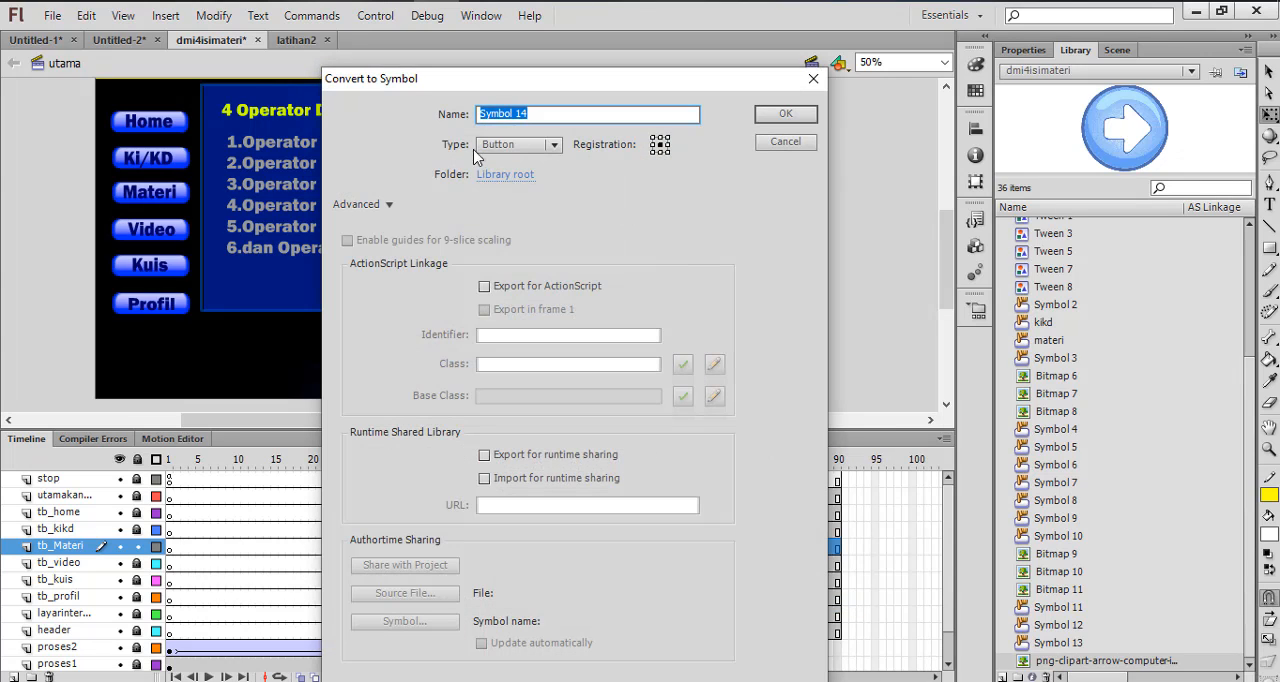
pyautogui.click(786, 117)
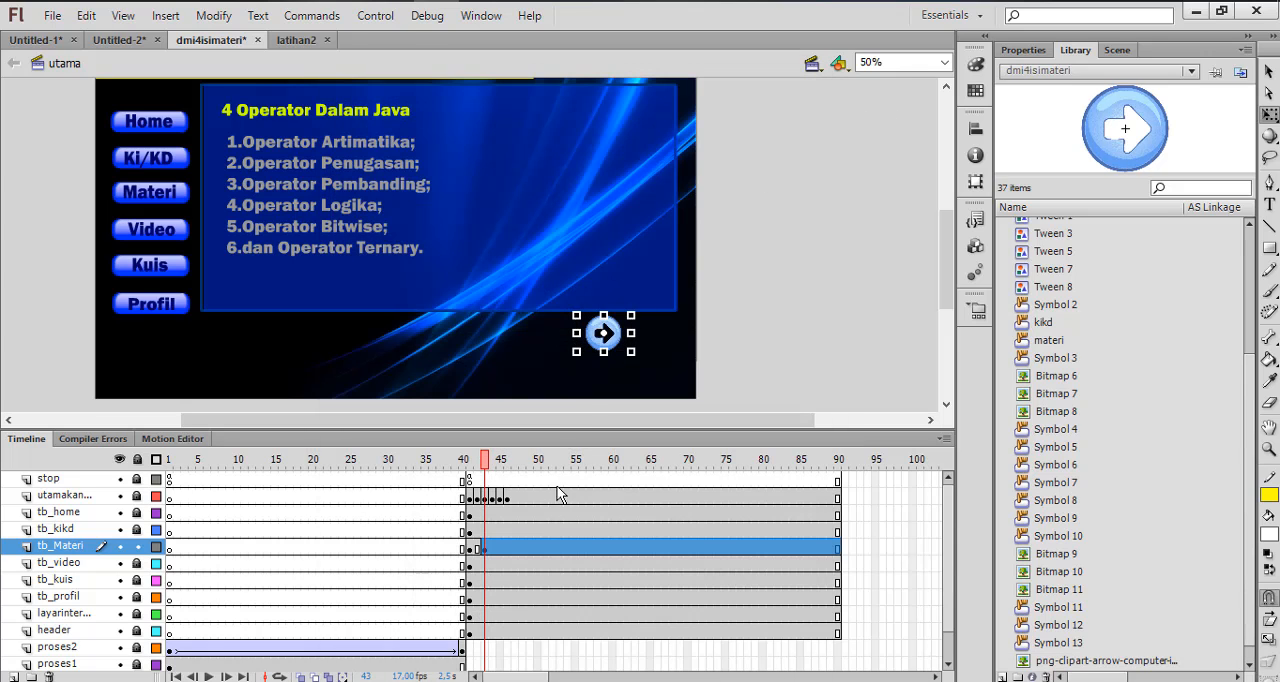
# Script the arrow button's actions with an on (release) handler that calls nextFrame
pyautogui.rightClick(628, 347)
pyautogui.click(680, 479)
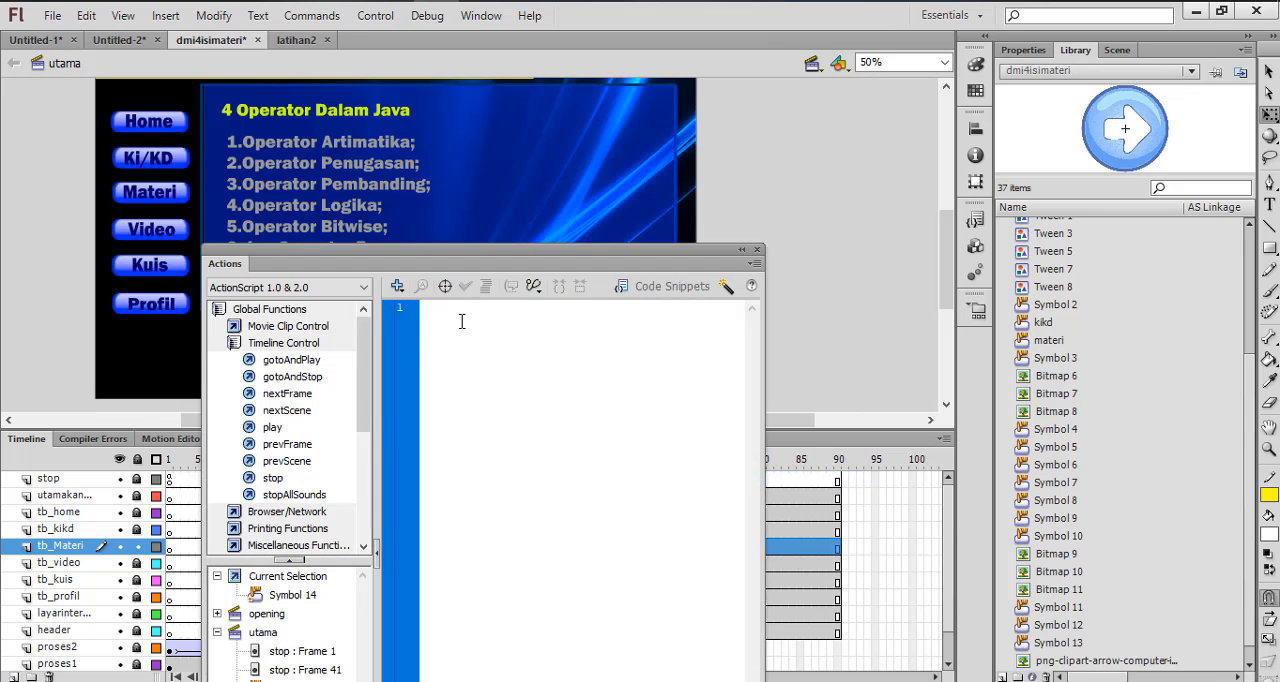
pyautogui.write('on')
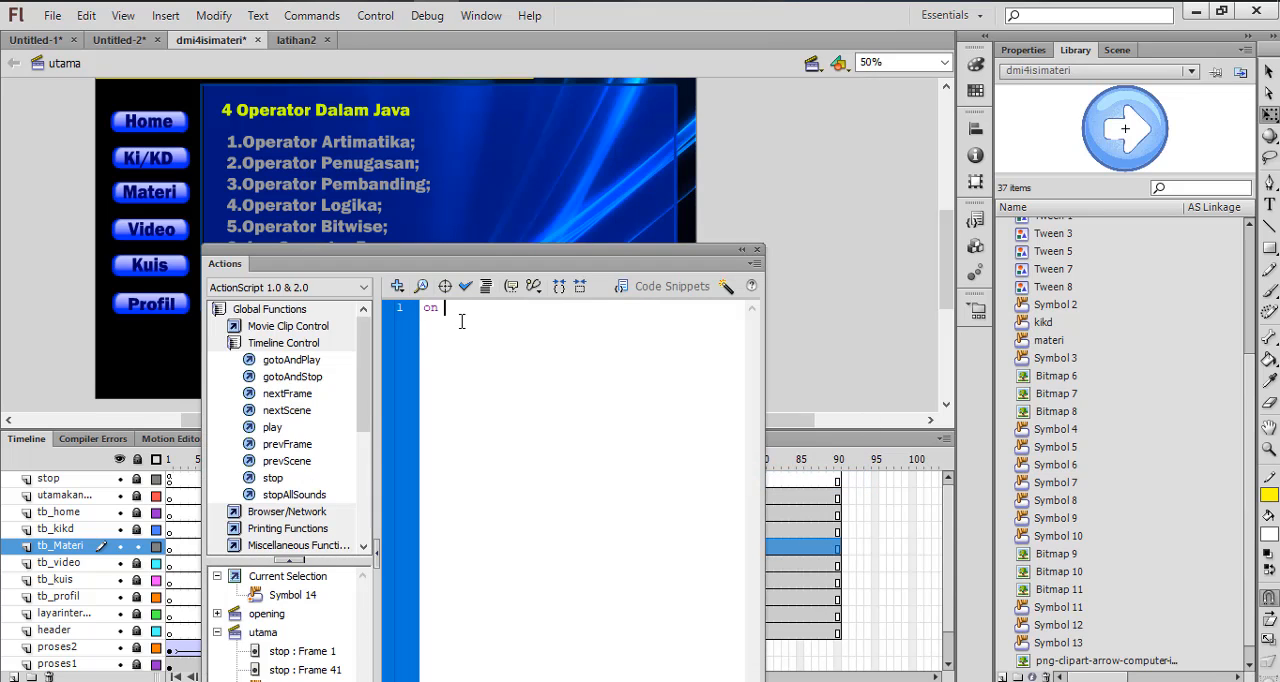
pyautogui.write(' (')
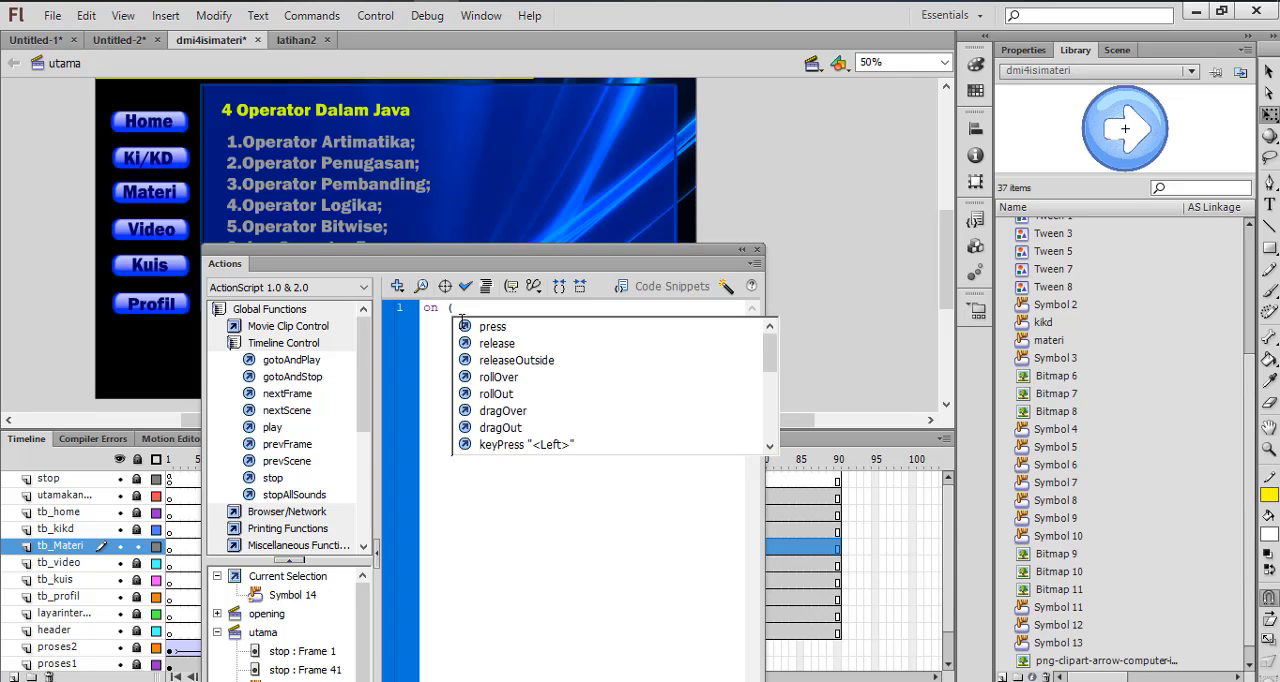
pyautogui.write('r')
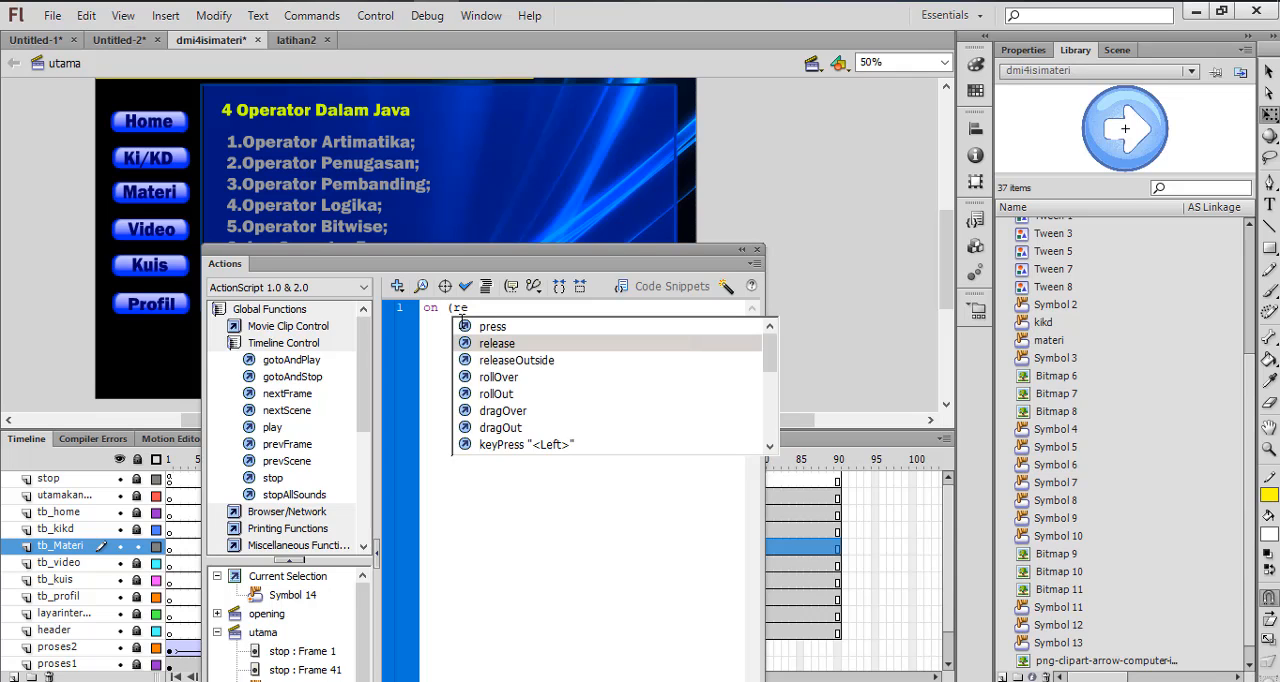
pyautogui.write('e')
pyautogui.press('Return')
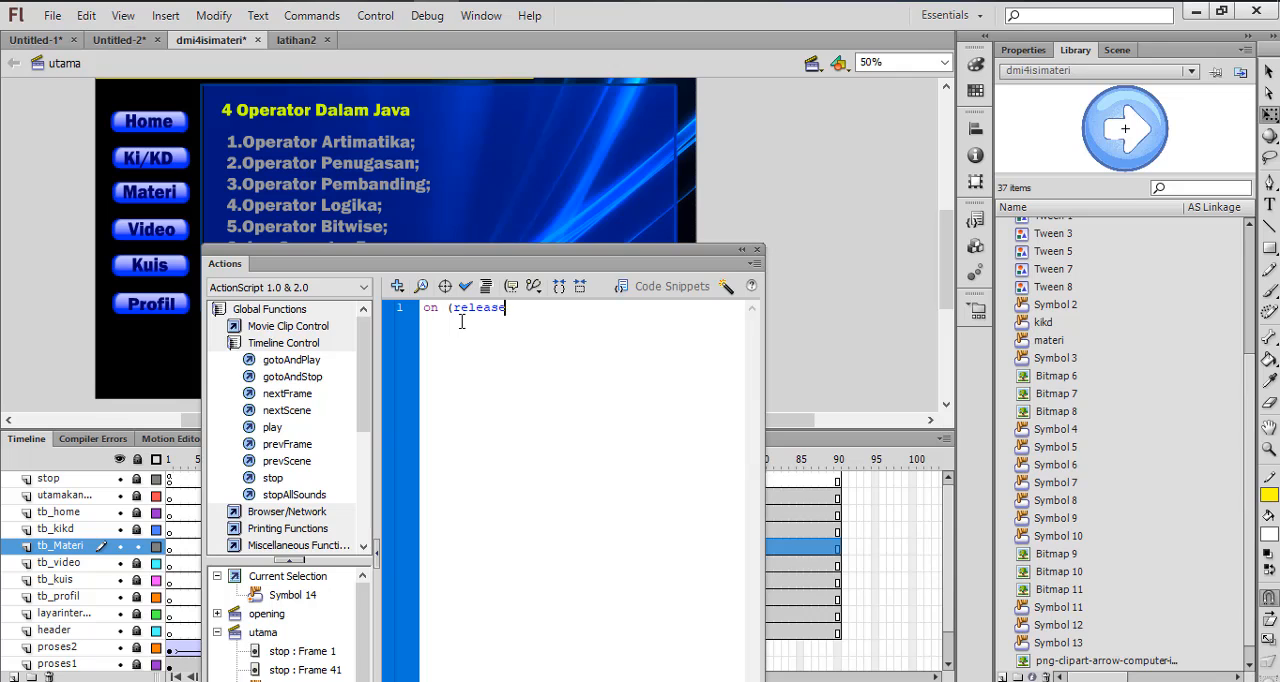
pyautogui.write('{')
pyautogui.press('Return')
pyautogui.doubleClick(290, 394)
pyautogui.click(758, 250)
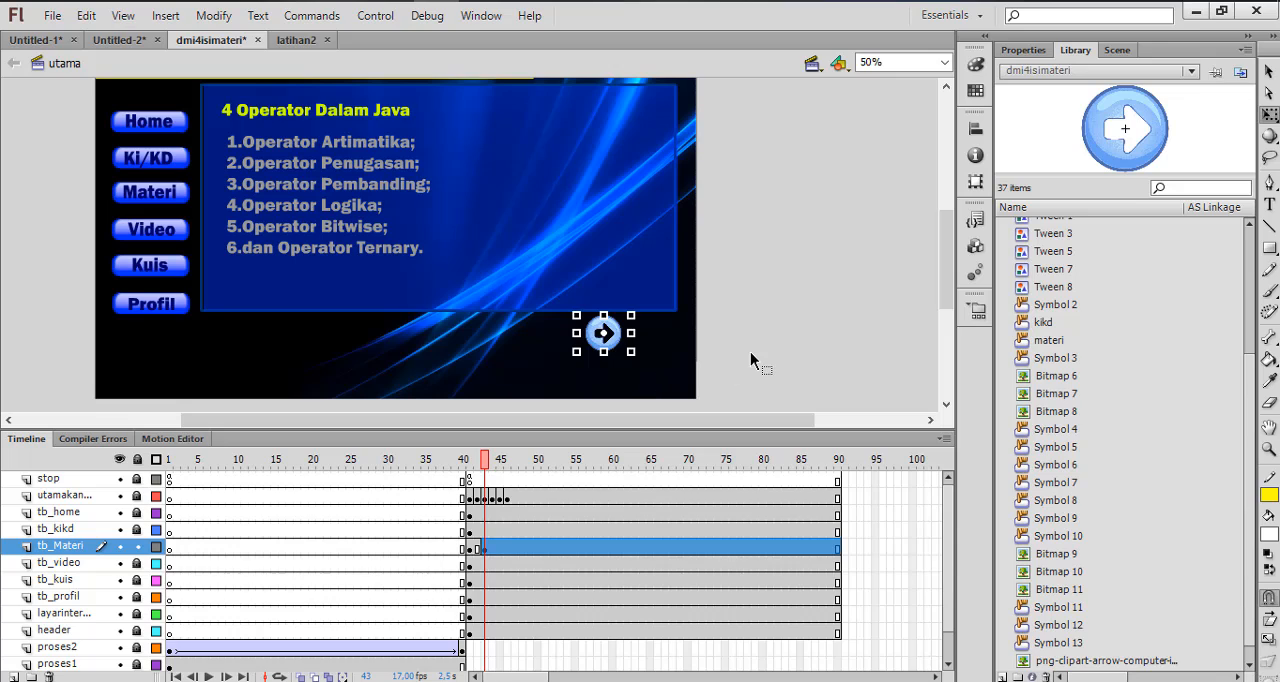
# Insert a keyframe at frame 44 of the tb_Materi layer for the Operator Aritmatika page and compare it with frame 43
pyautogui.click(492, 499)
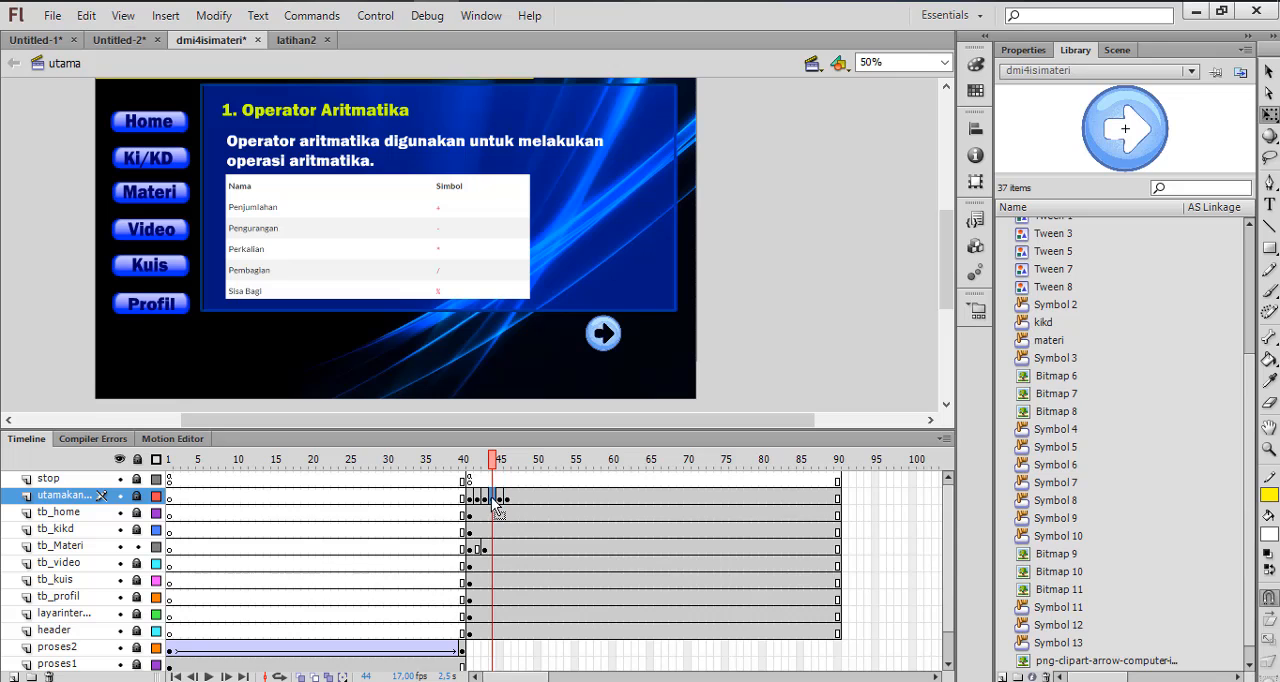
pyautogui.click(487, 500)
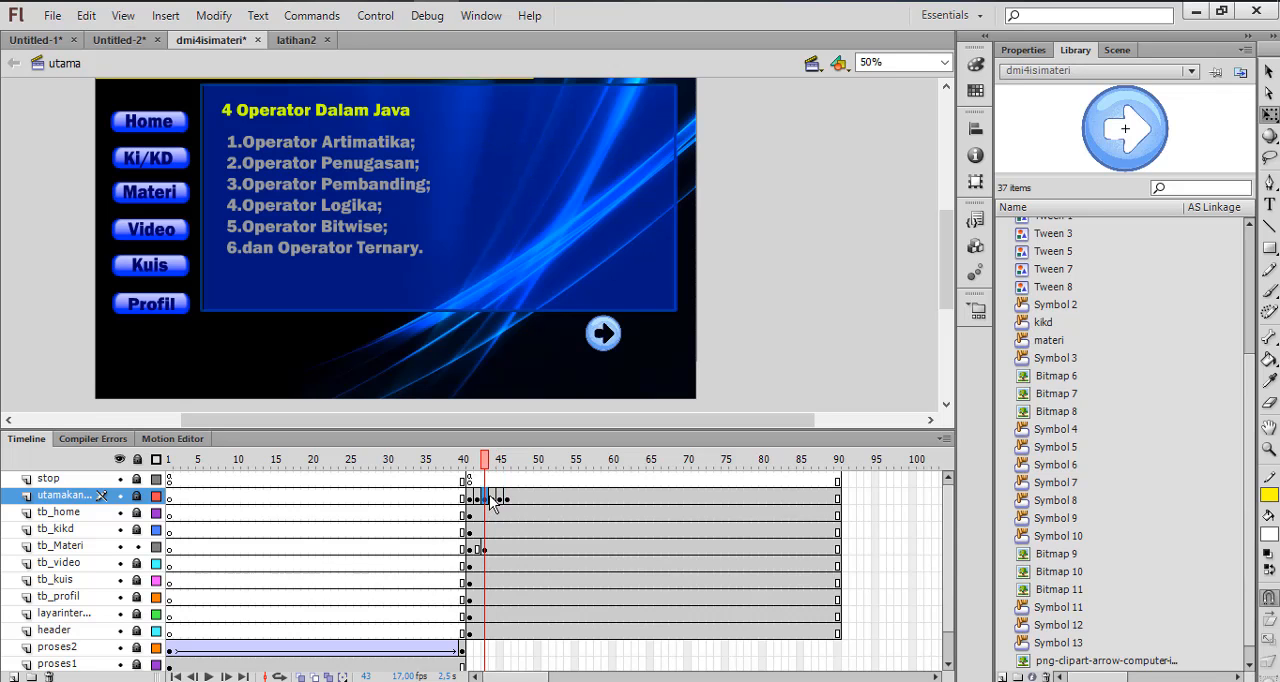
pyautogui.click(493, 500)
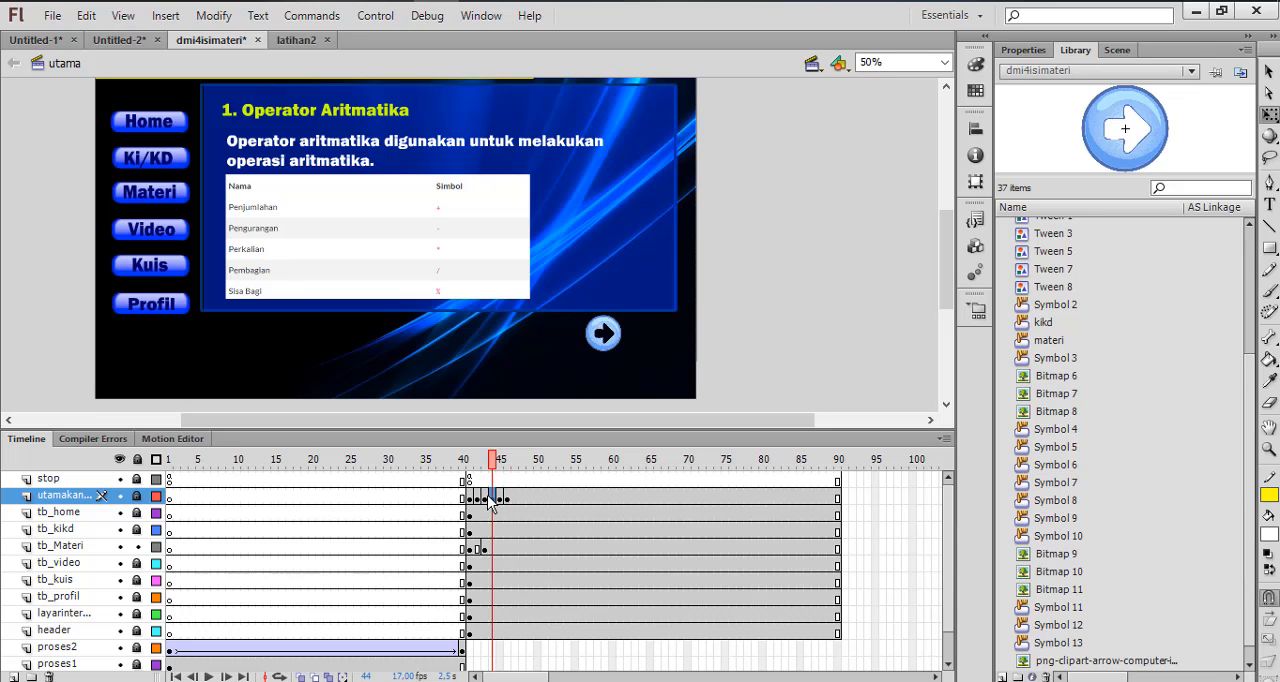
pyautogui.click(485, 499)
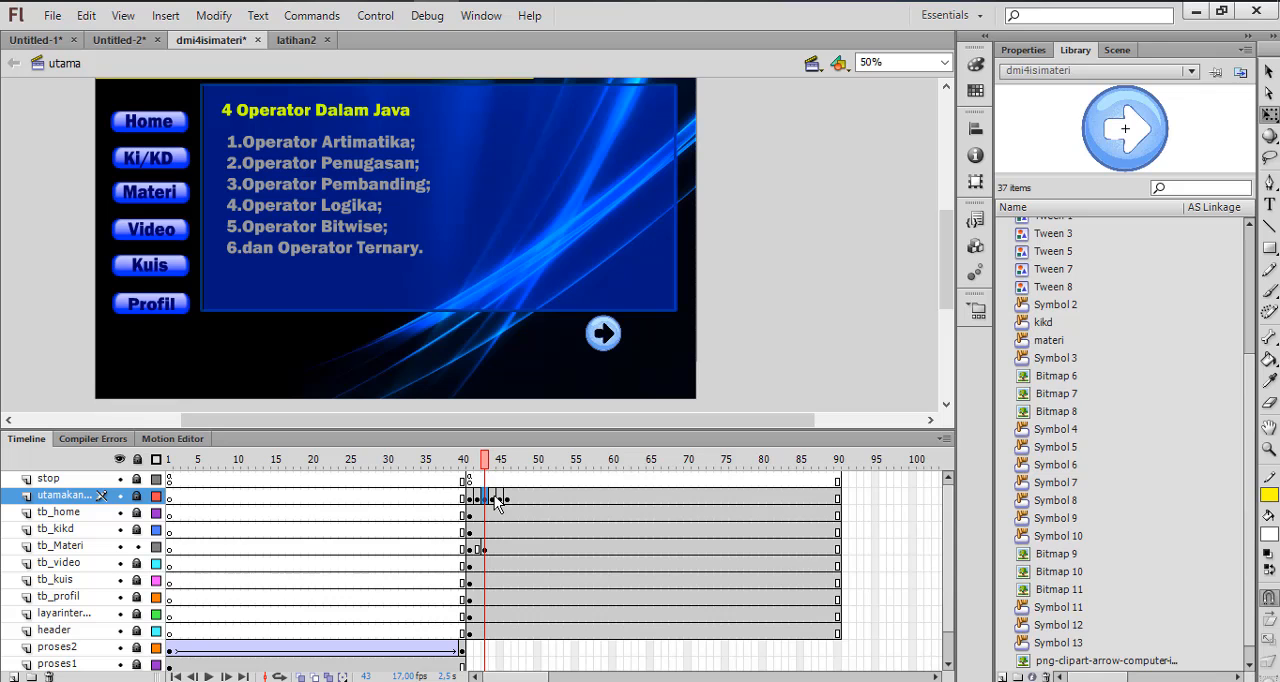
pyautogui.click(492, 500)
pyautogui.click(493, 548)
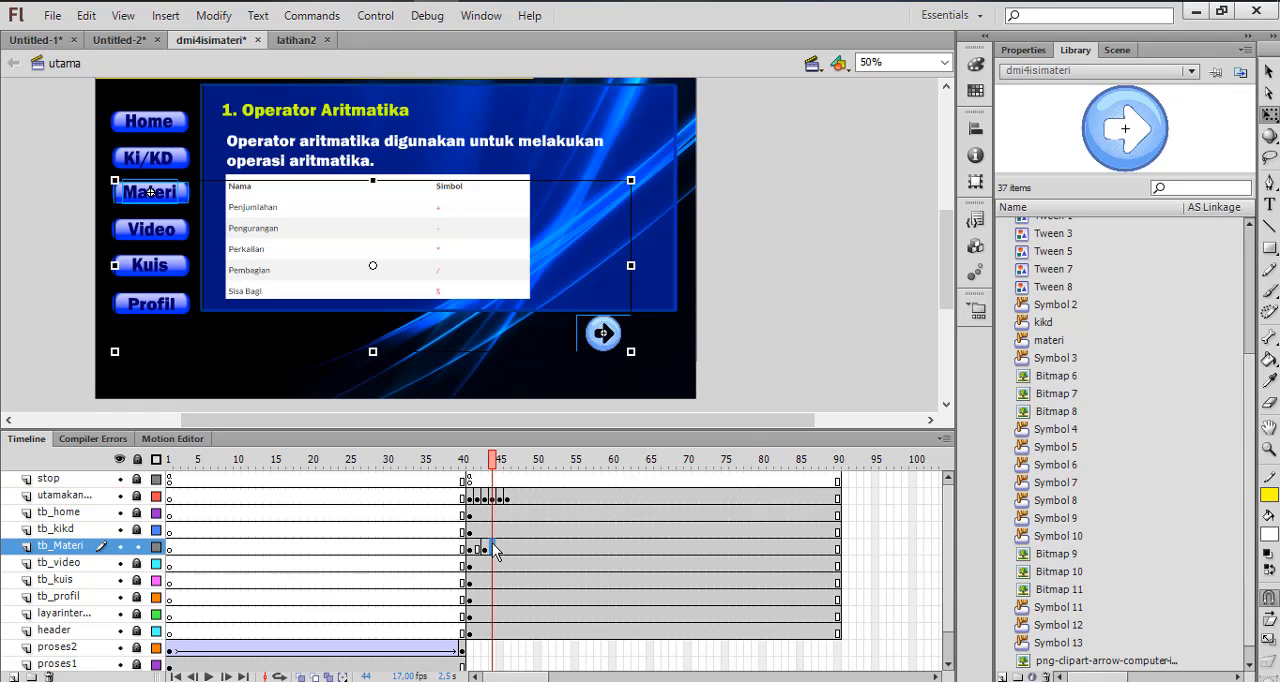
pyautogui.rightClick(492, 543)
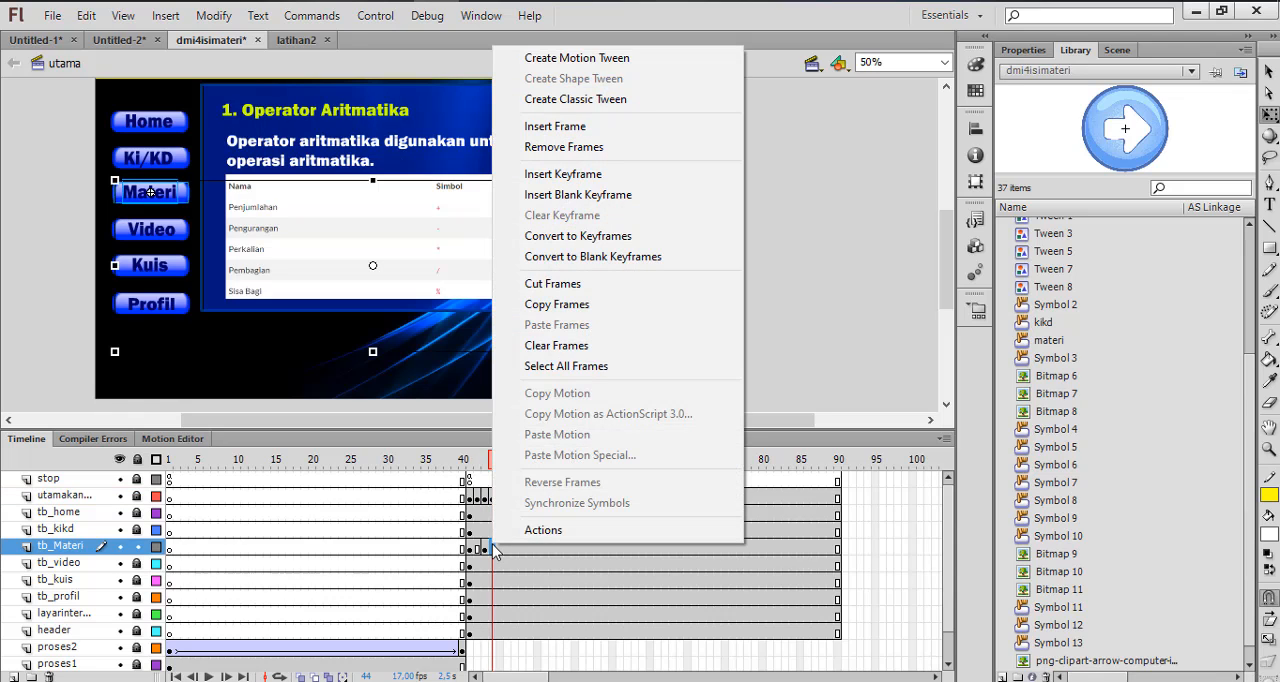
pyautogui.click(575, 184)
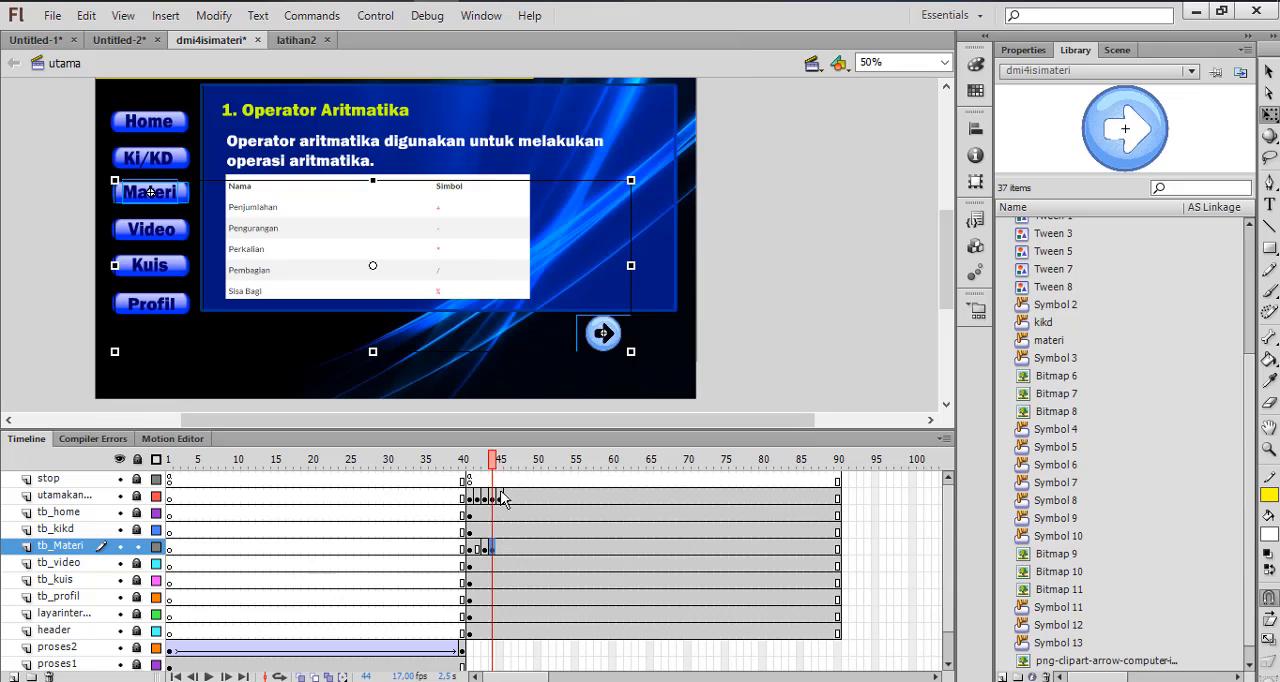
pyautogui.click(485, 549)
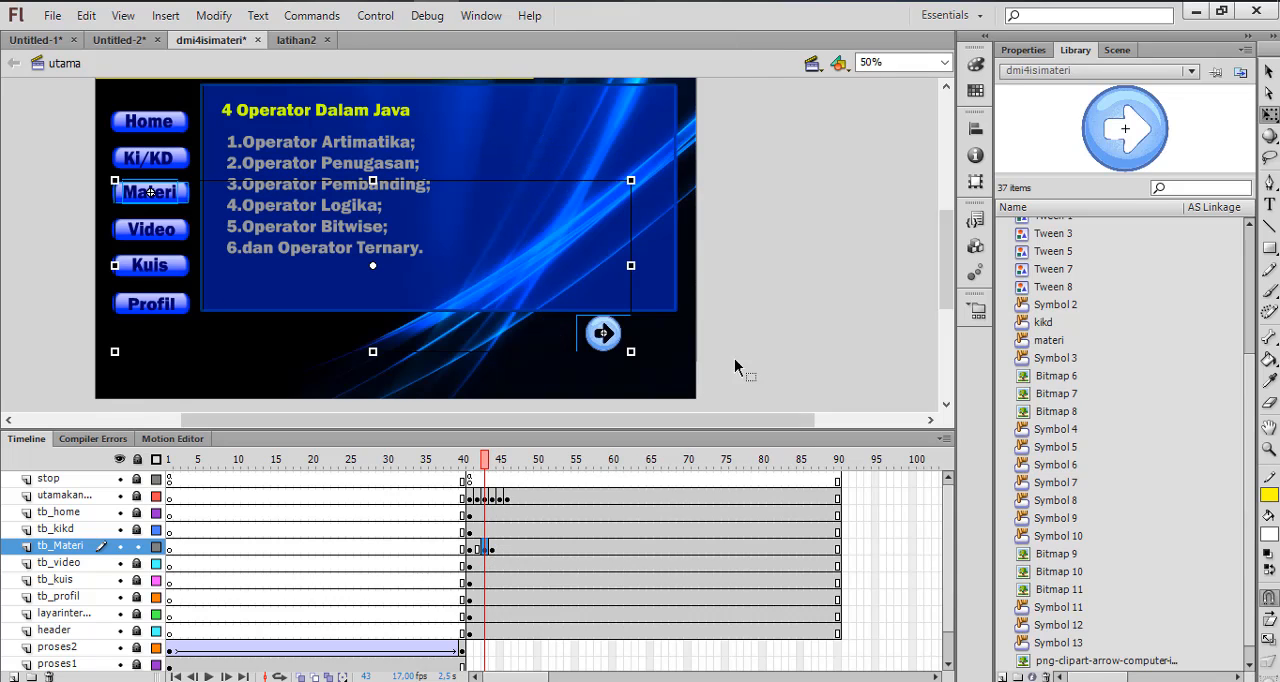
pyautogui.click(628, 352)
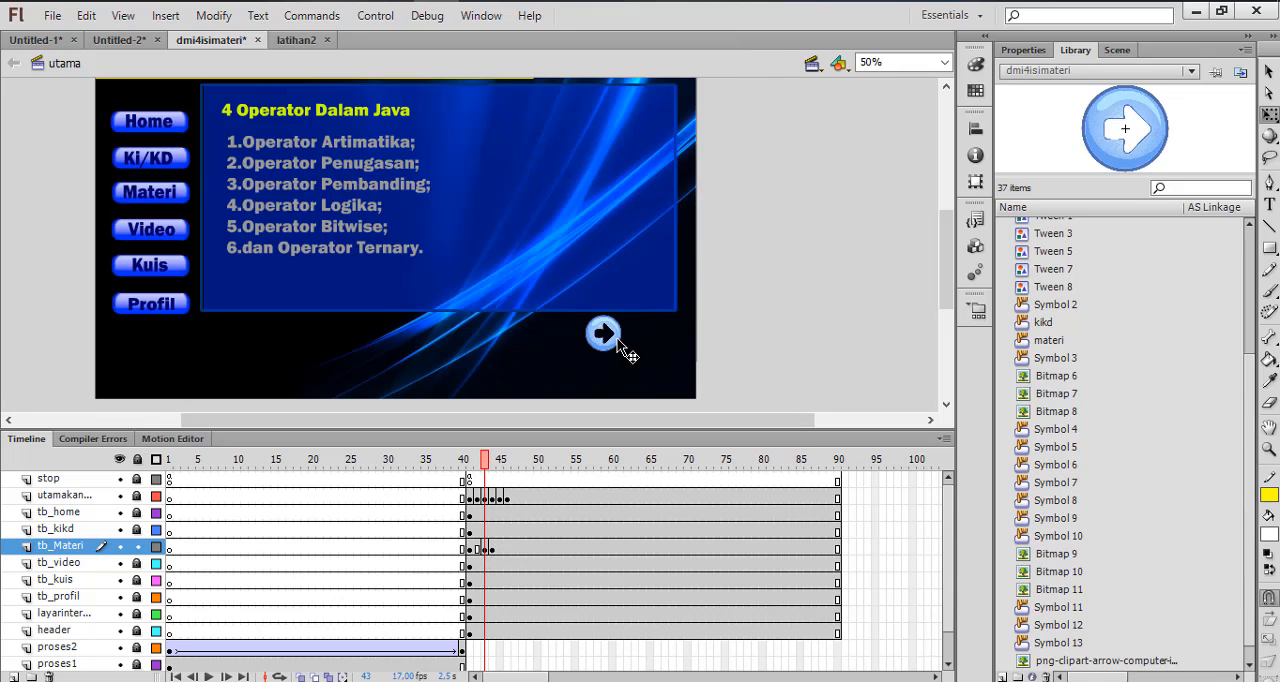
pyautogui.click(492, 549)
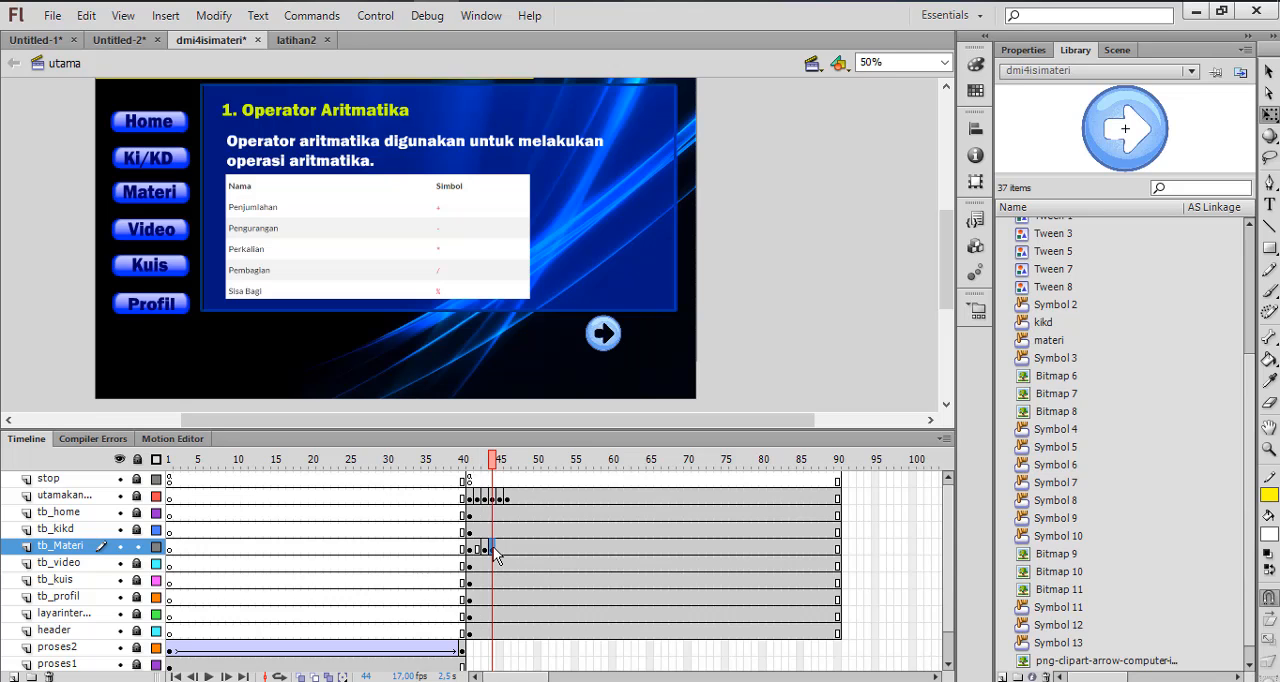
# Duplicate the arrow button on frame 44, turn the copy to point left and place it just left of the original
pyautogui.click(766, 349)
pyautogui.click(607, 335)
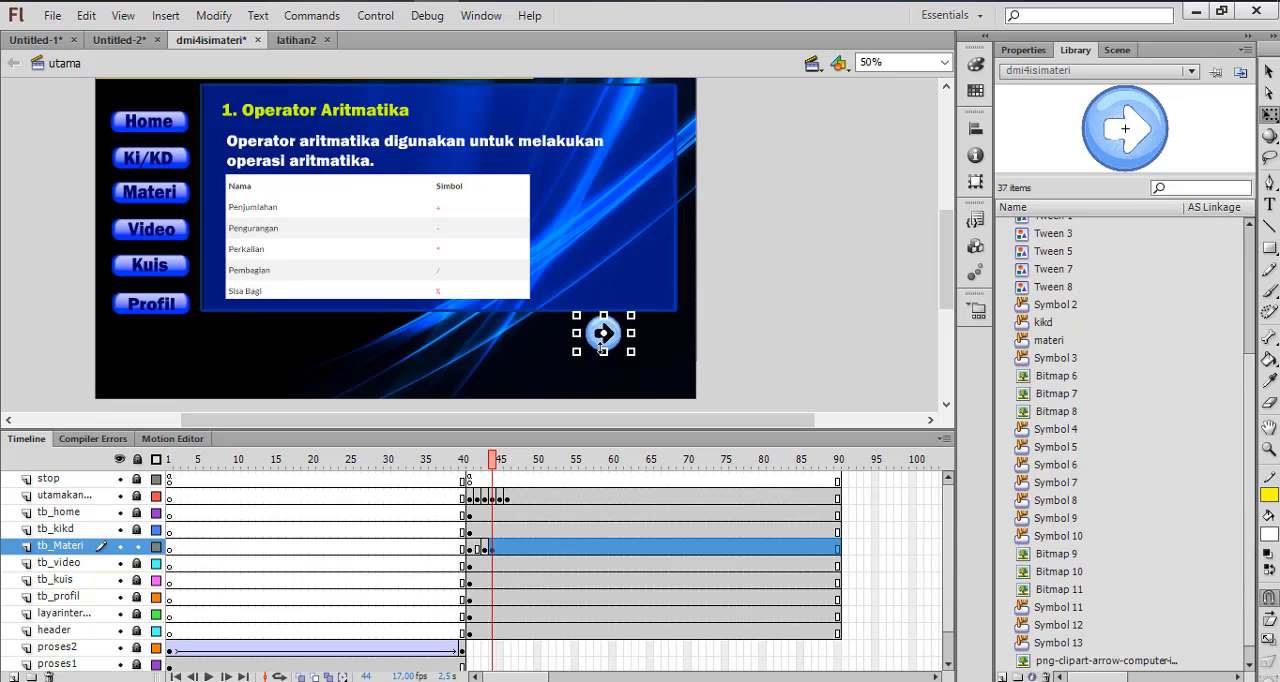
pyautogui.click(723, 344)
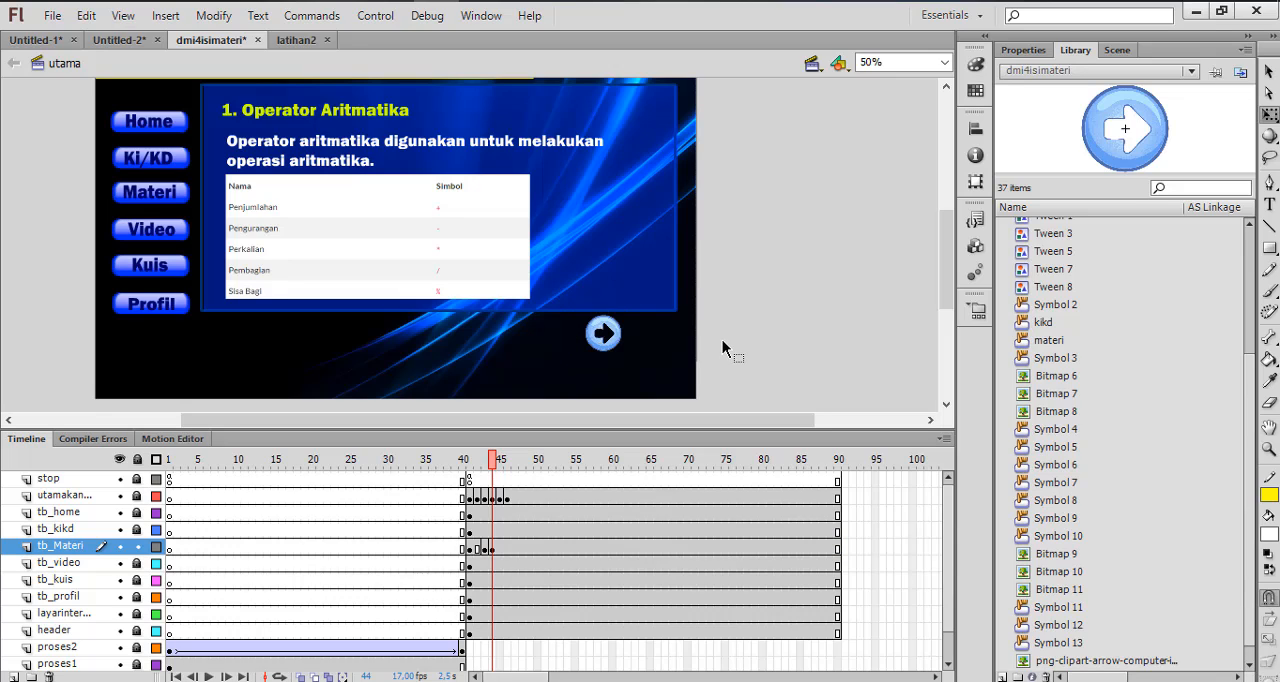
pyautogui.hotkey('ctrl', 'v')
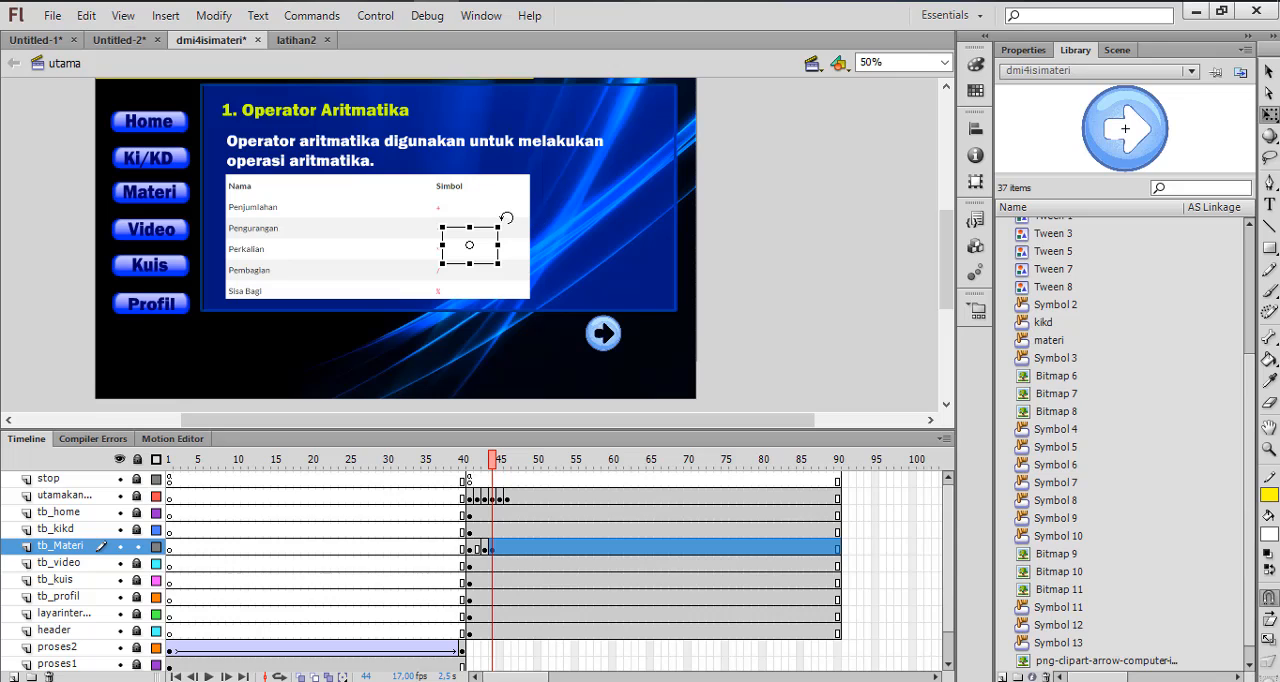
pyautogui.moveTo(506, 218); pyautogui.dragTo(570, 338)
pyautogui.click(694, 251)
pyautogui.click(474, 248)
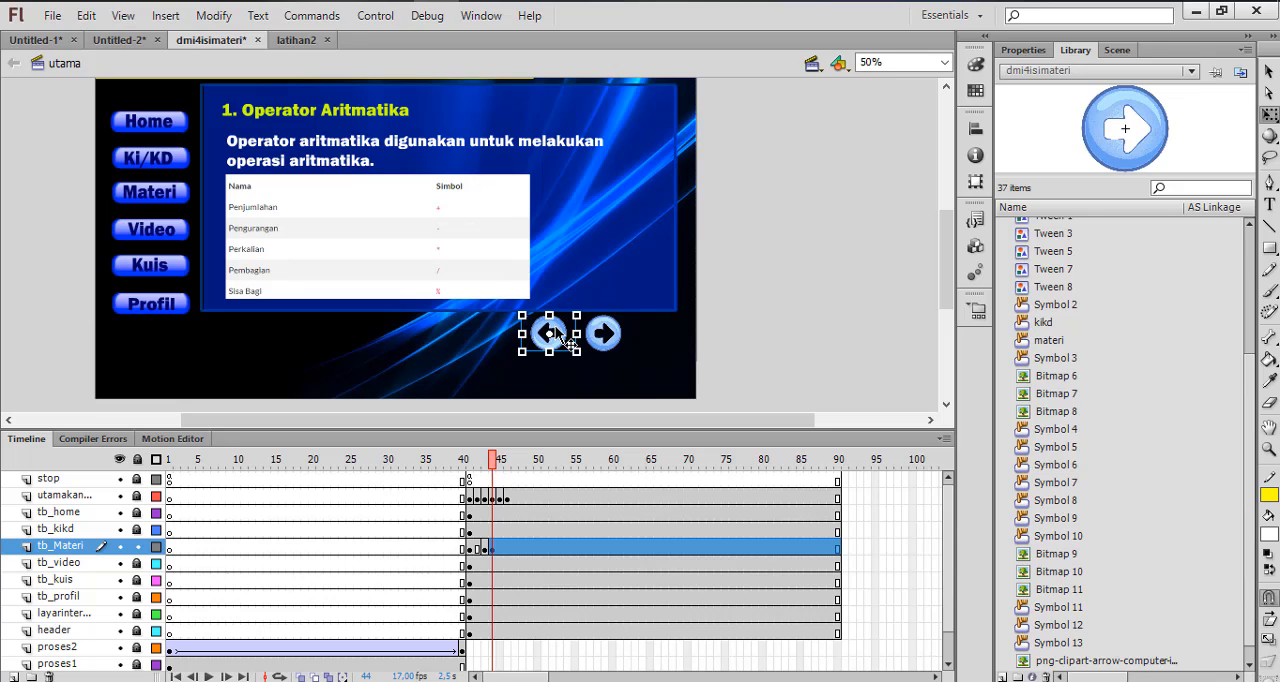
pyautogui.click(737, 345)
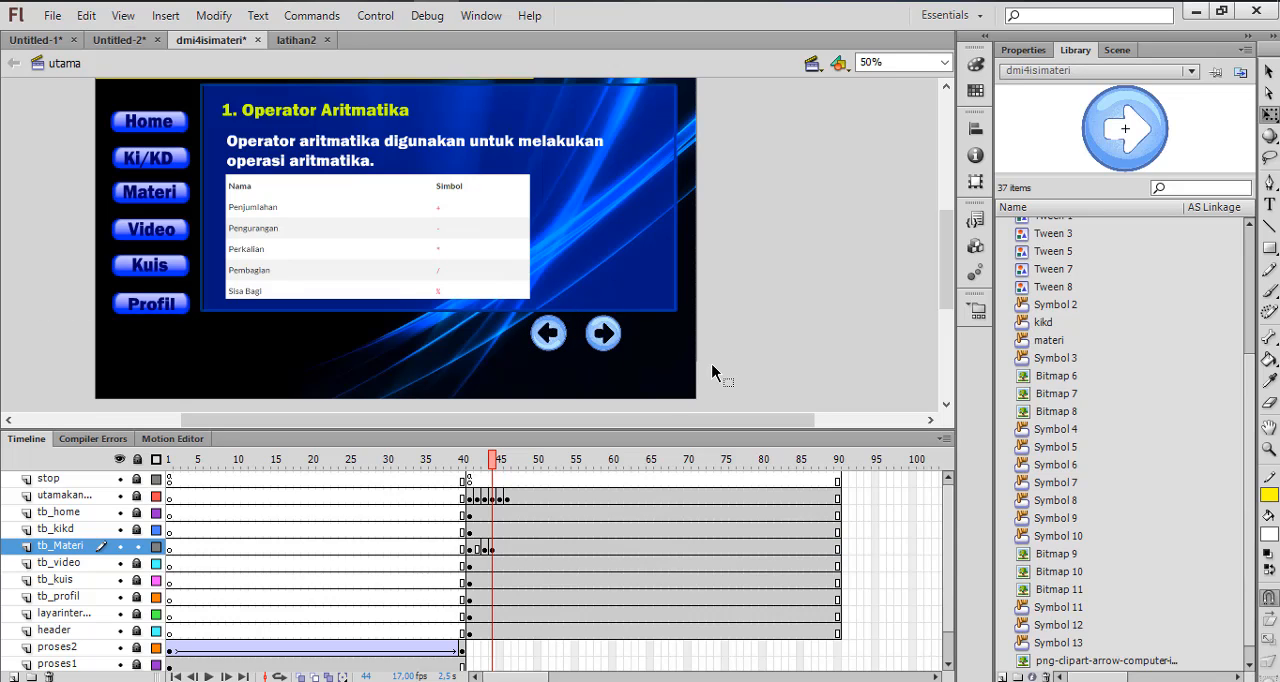
pyautogui.click(550, 343)
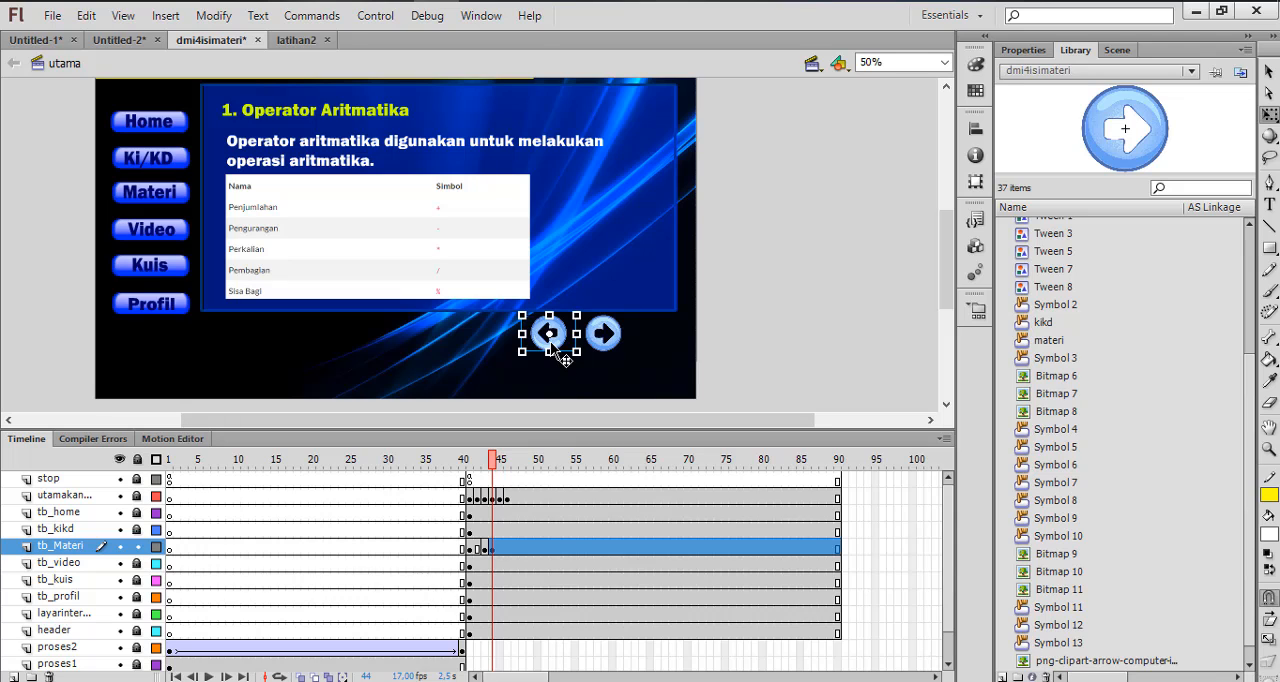
# Convert the left-pointing arrow on frame 44 of the tb_Materi layer to a new symbol of its own
pyautogui.rightClick(551, 342)
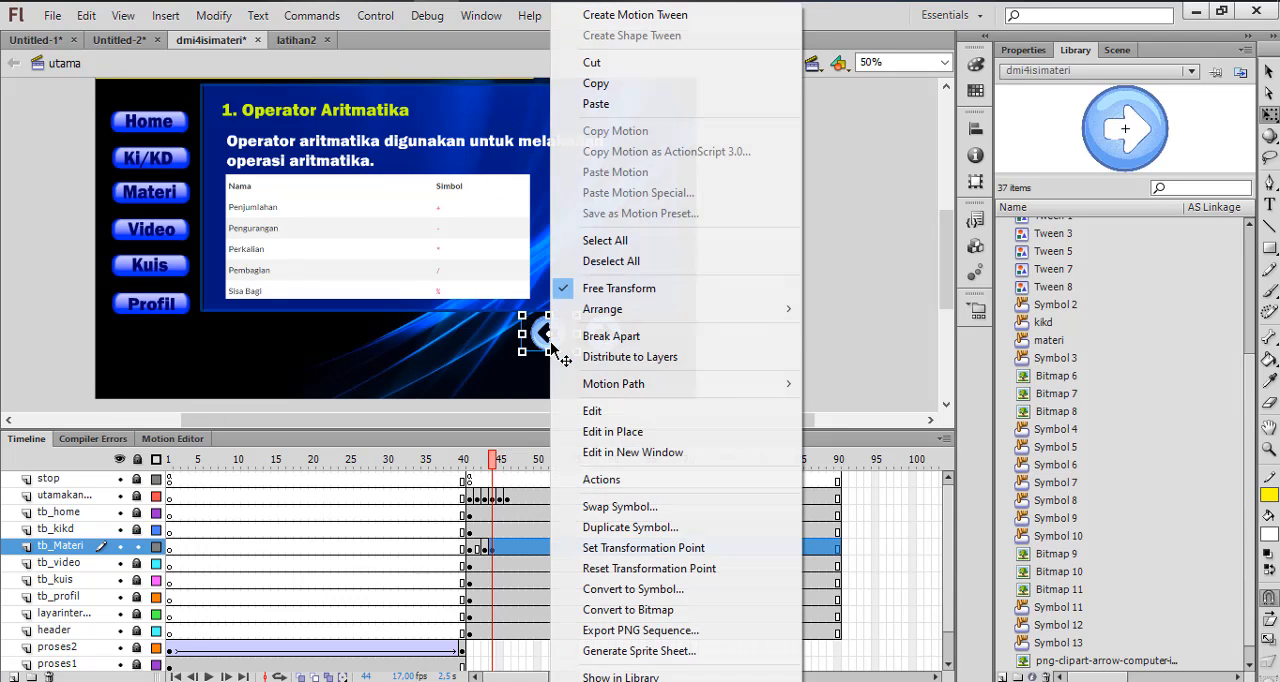
pyautogui.click(617, 594)
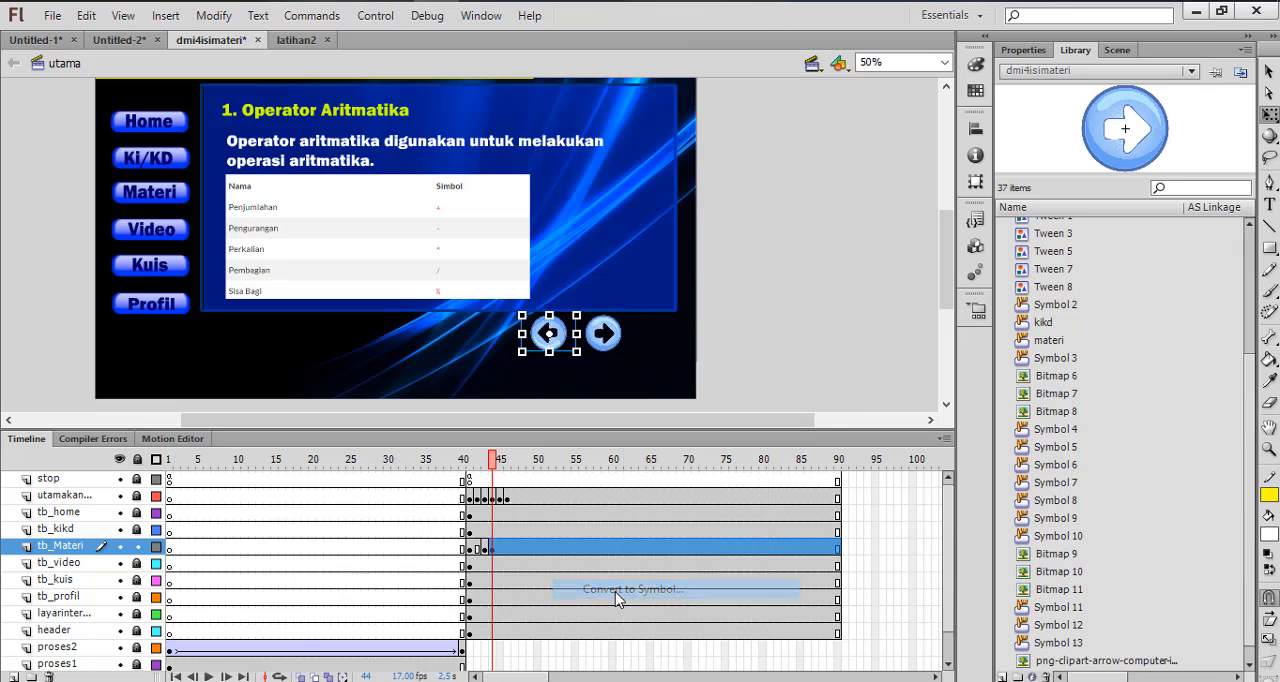
pyautogui.click(783, 112)
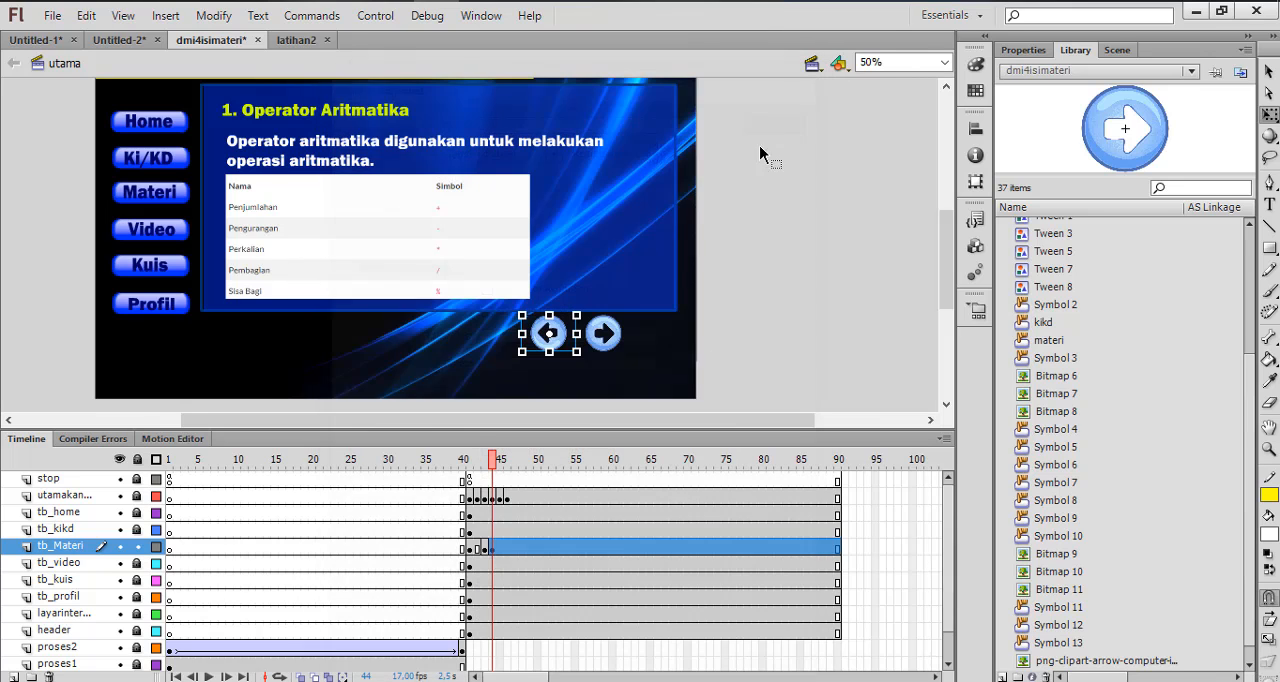
# Script the left-pointing arrow's actions with an on (release) handler that calls prevFrame
pyautogui.rightClick(555, 340)
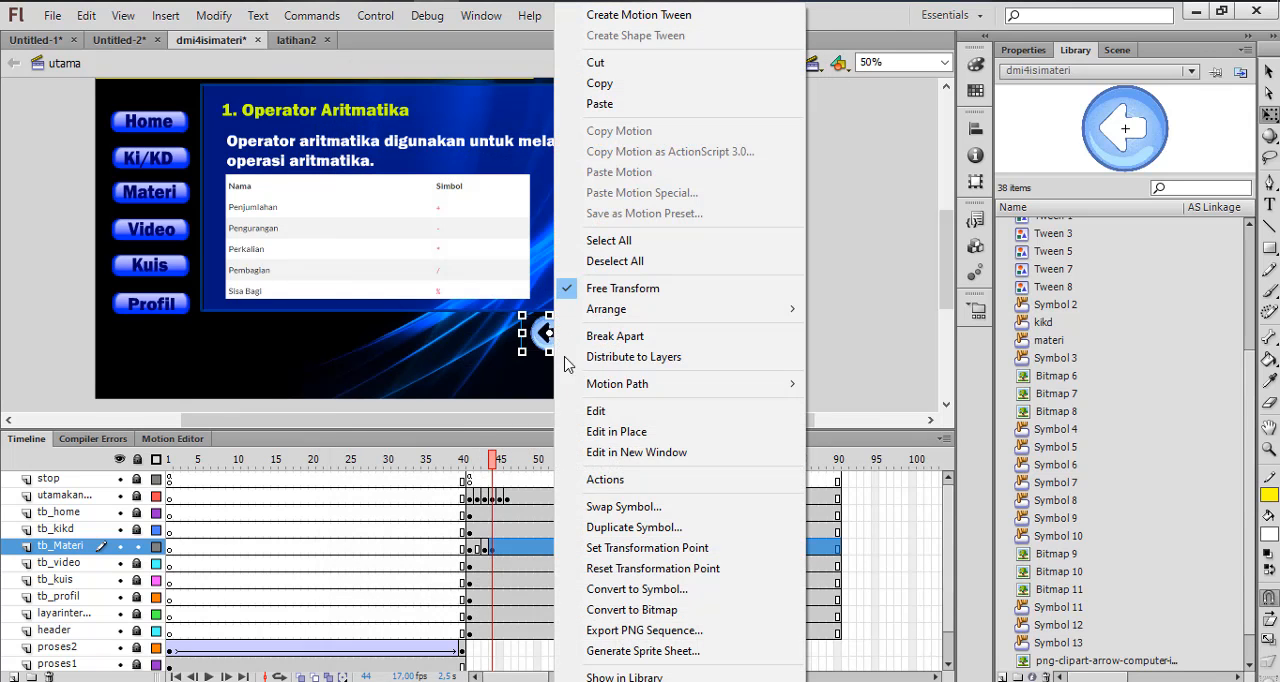
pyautogui.click(612, 480)
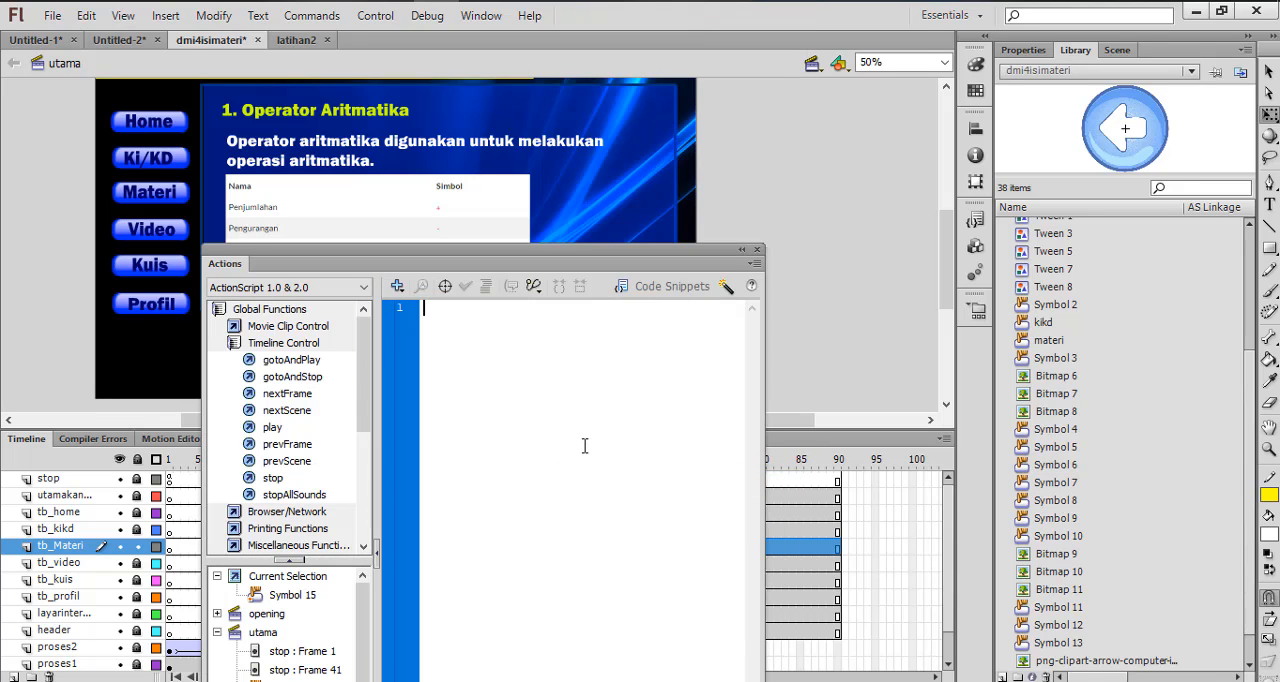
pyautogui.write('on ')
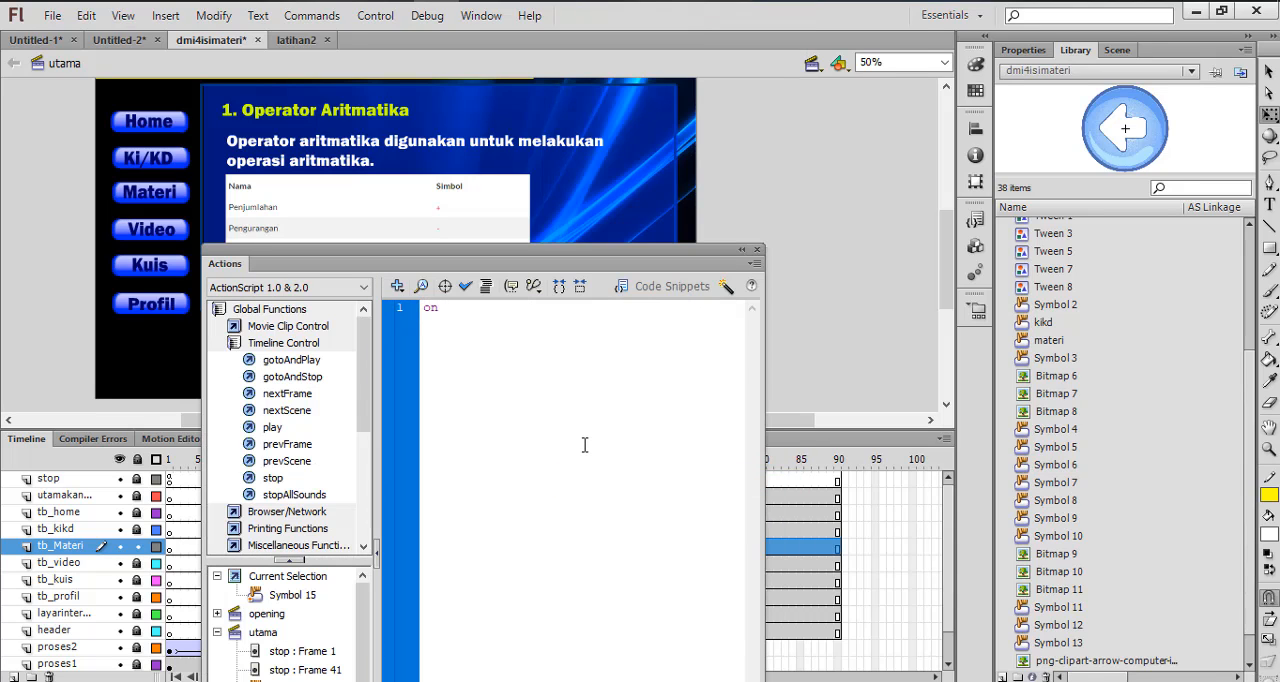
pyautogui.write('(release){')
pyautogui.press('Return')
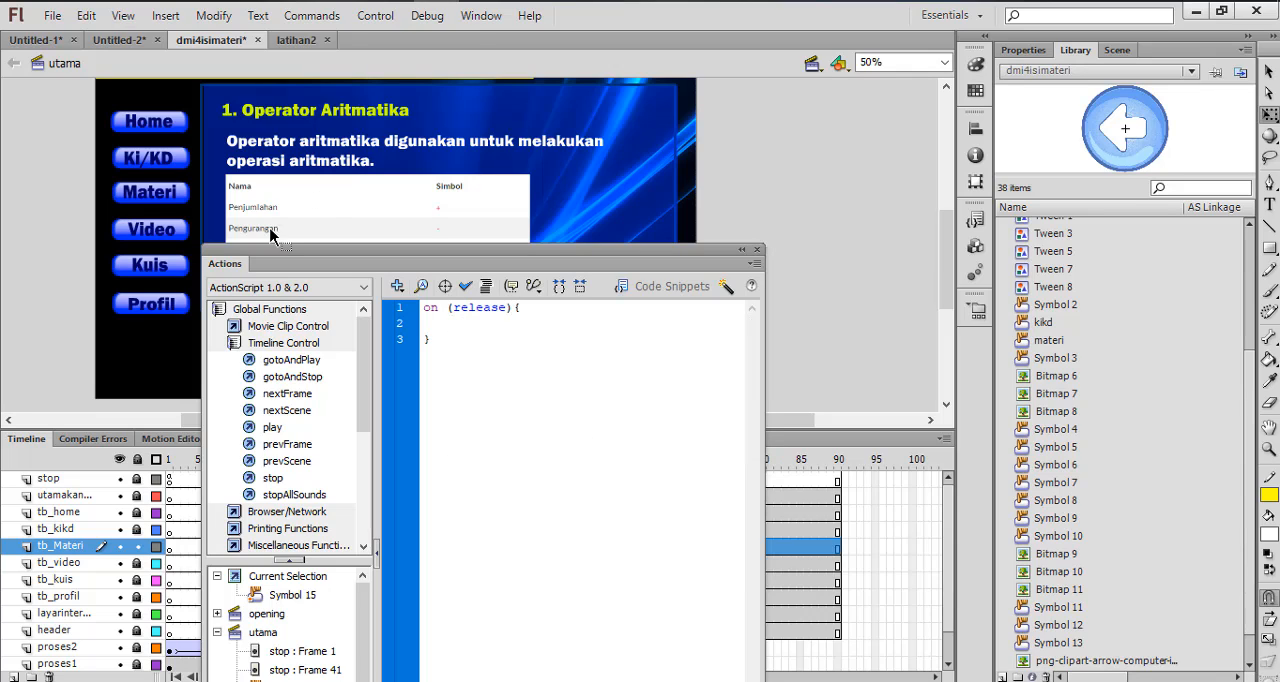
pyautogui.doubleClick(289, 446)
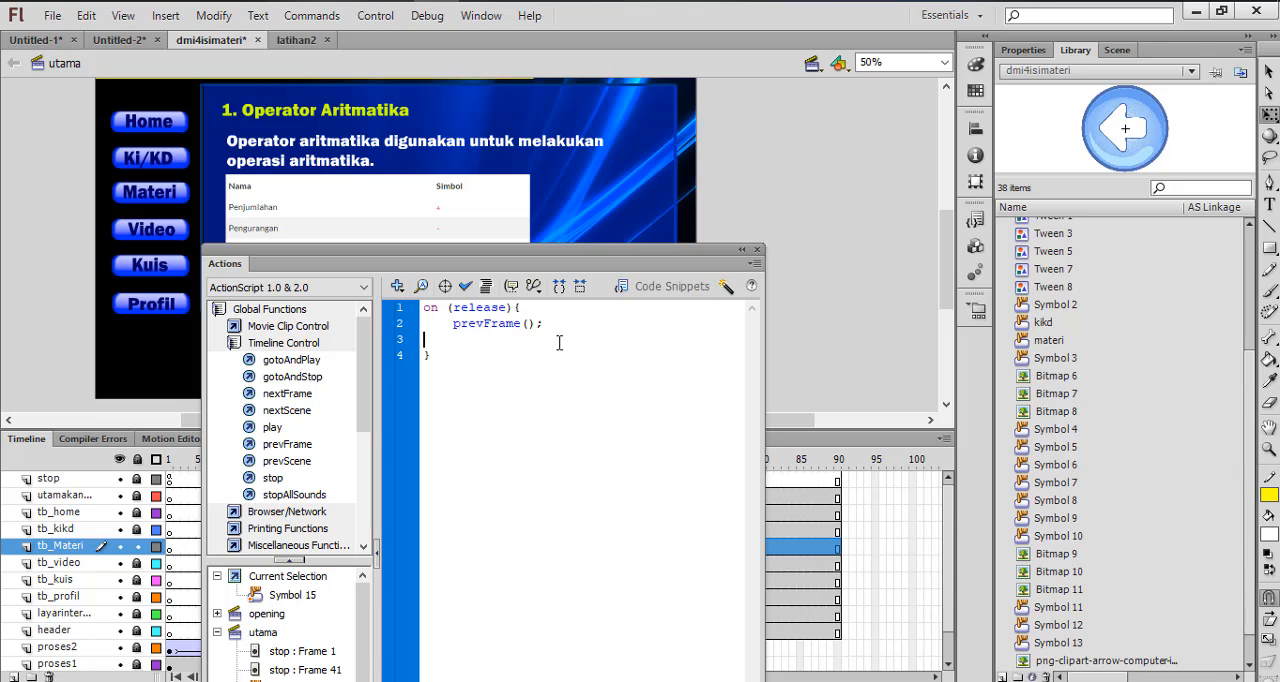
pyautogui.click(758, 250)
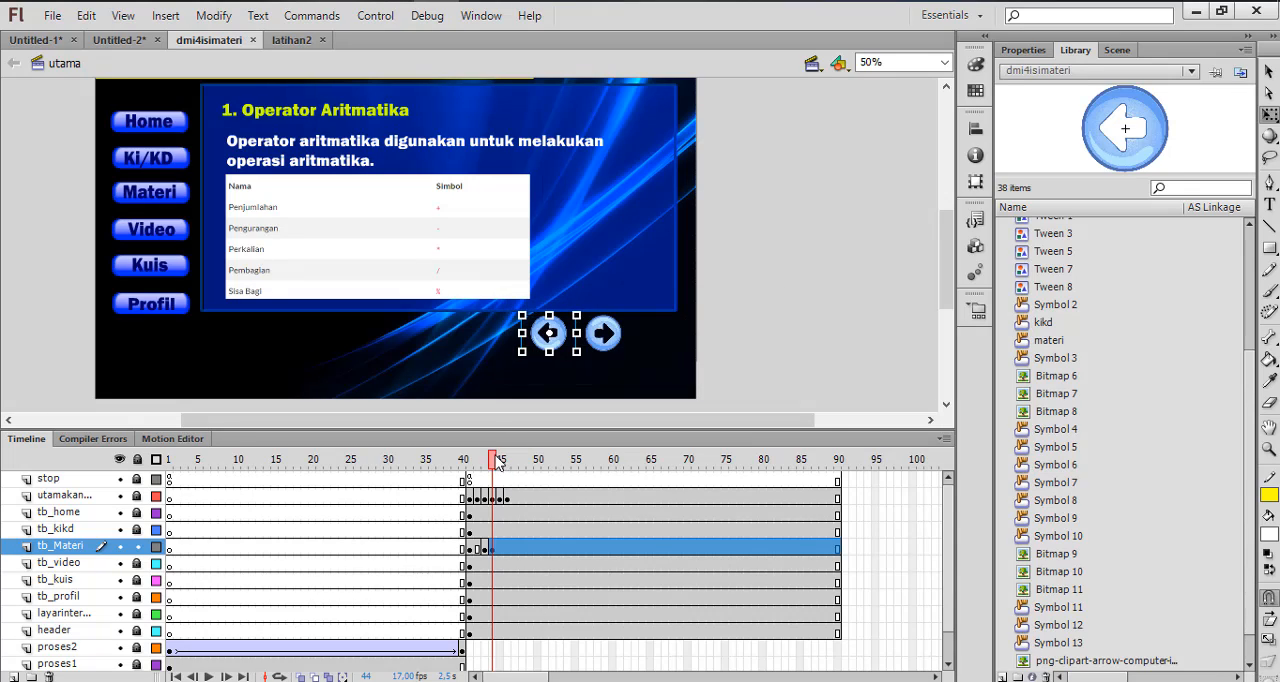
# Check the Materi pages on frames 45 and 46 and insert a keyframe at frame 46 of the tb_Materi layer
pyautogui.moveTo(497, 463)
pyautogui.mouseDown()
pyautogui.moveTo(486, 464)
pyautogui.moveTo(497, 470)
pyautogui.mouseUp()
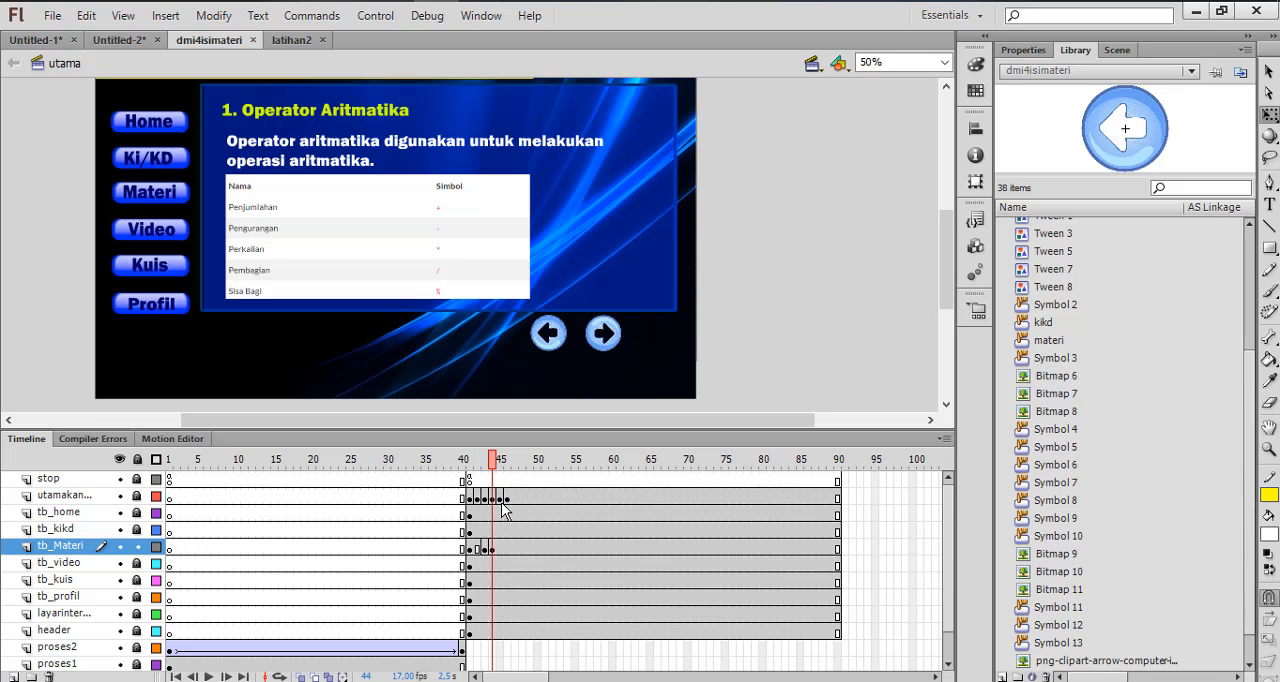
pyautogui.click(501, 499)
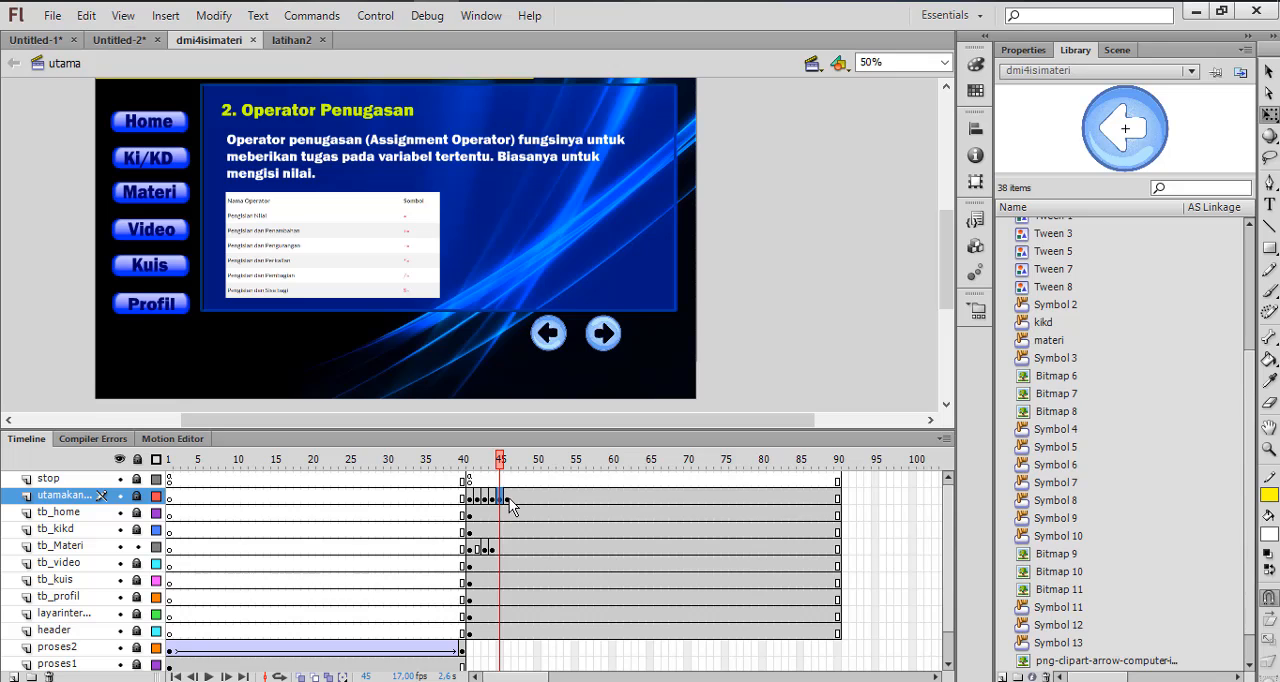
pyautogui.click(509, 498)
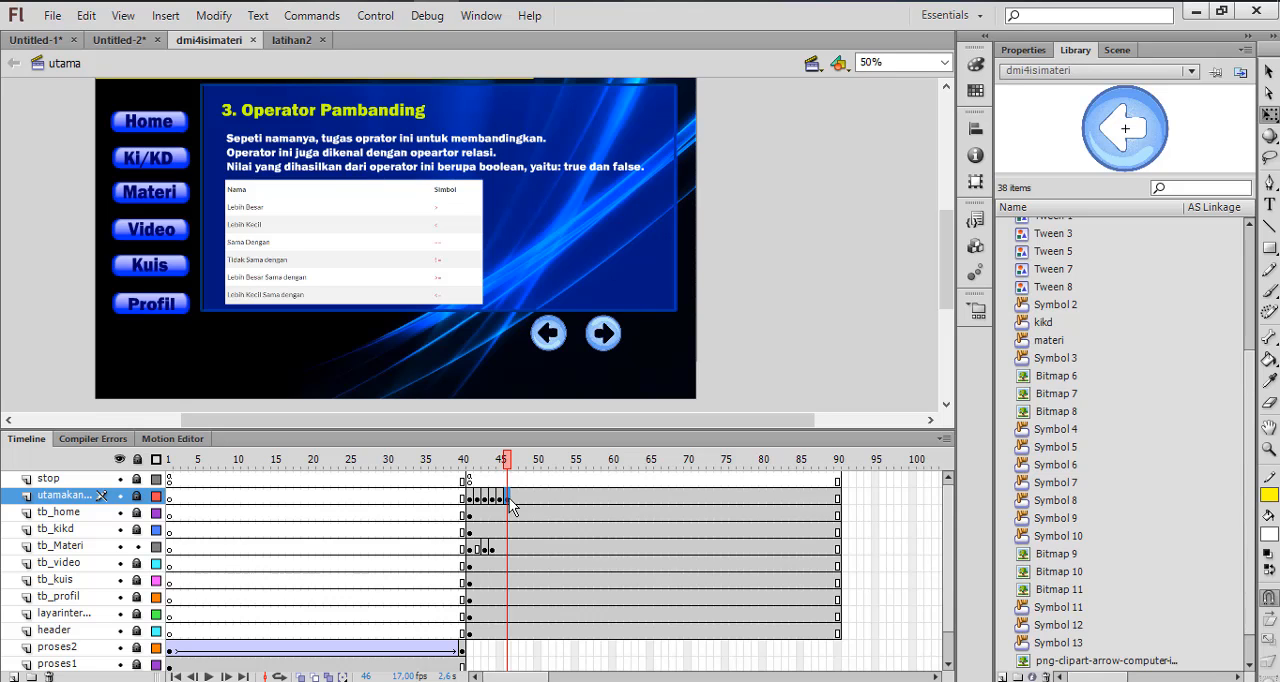
pyautogui.click(508, 551)
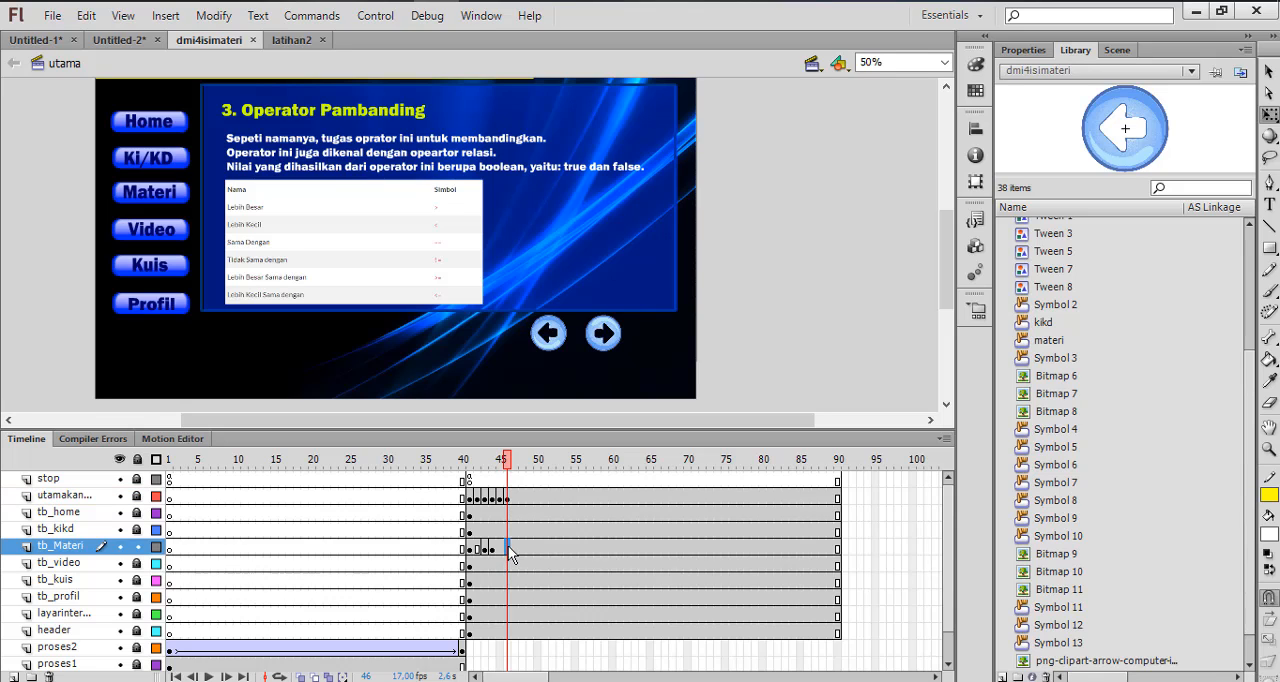
pyautogui.rightClick(508, 550)
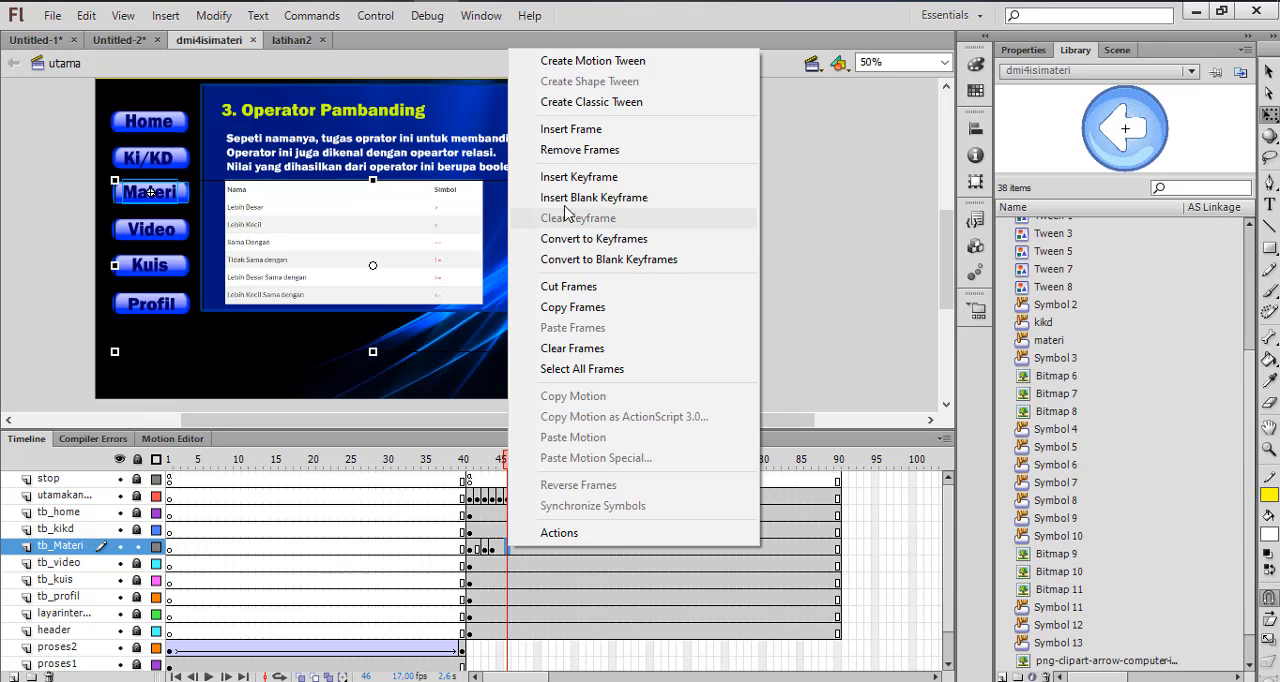
pyautogui.click(578, 177)
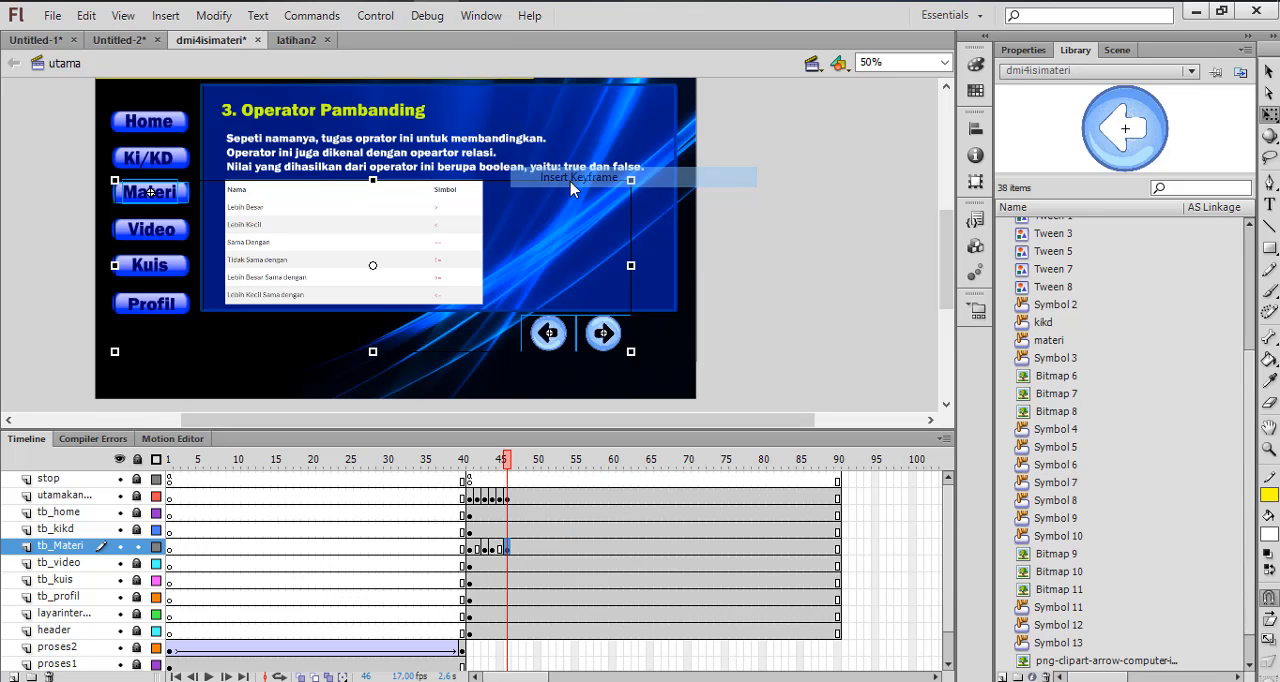
# Delete the right-pointing arrow button from frame 46, the Operator Pambanding page
pyautogui.click(735, 372)
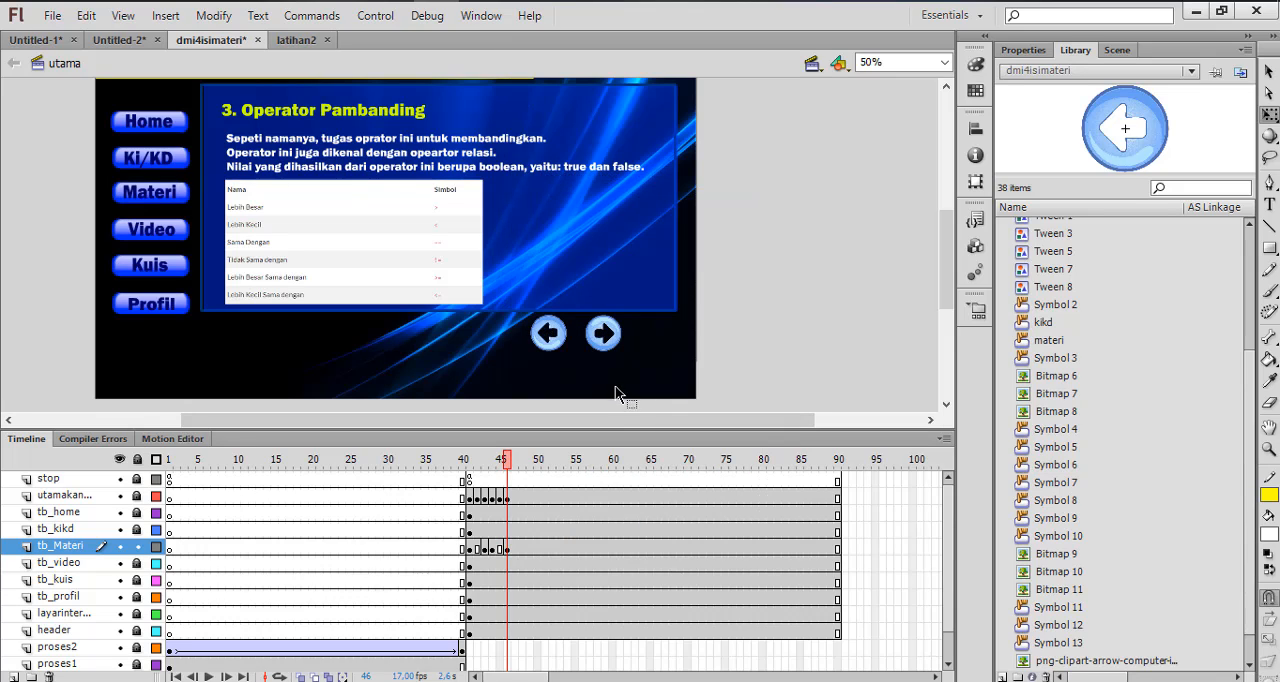
pyautogui.click(606, 338)
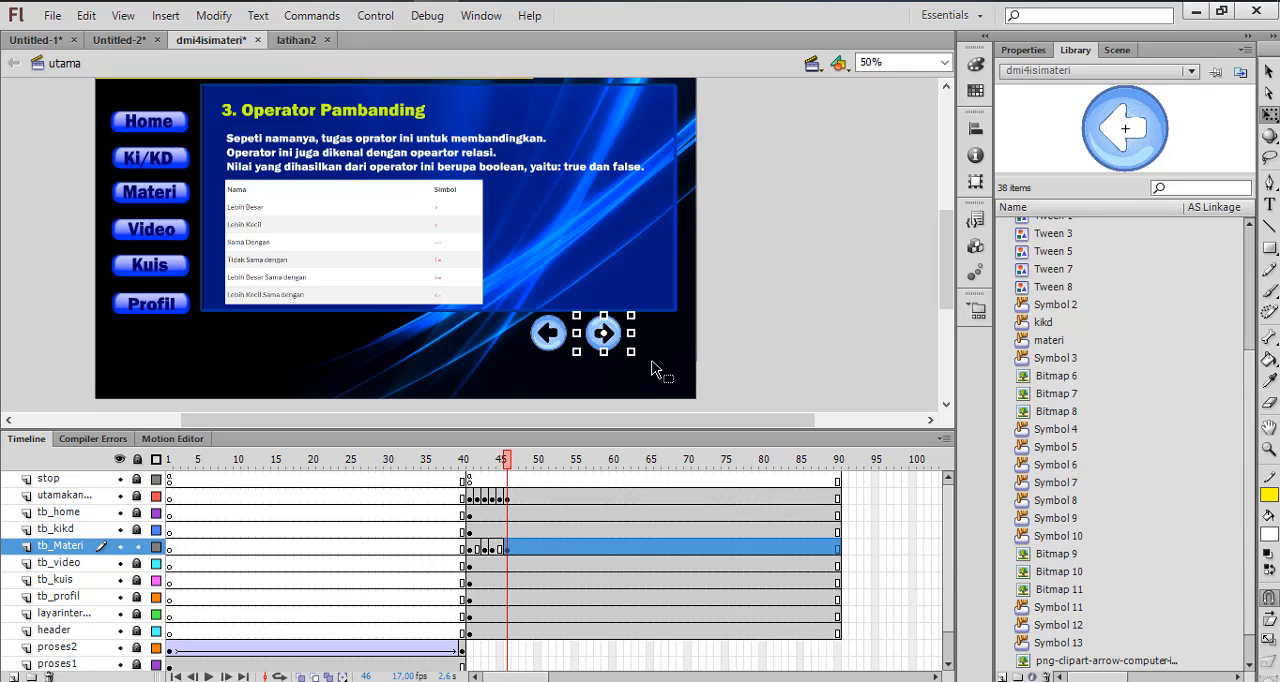
pyautogui.press('Delete')
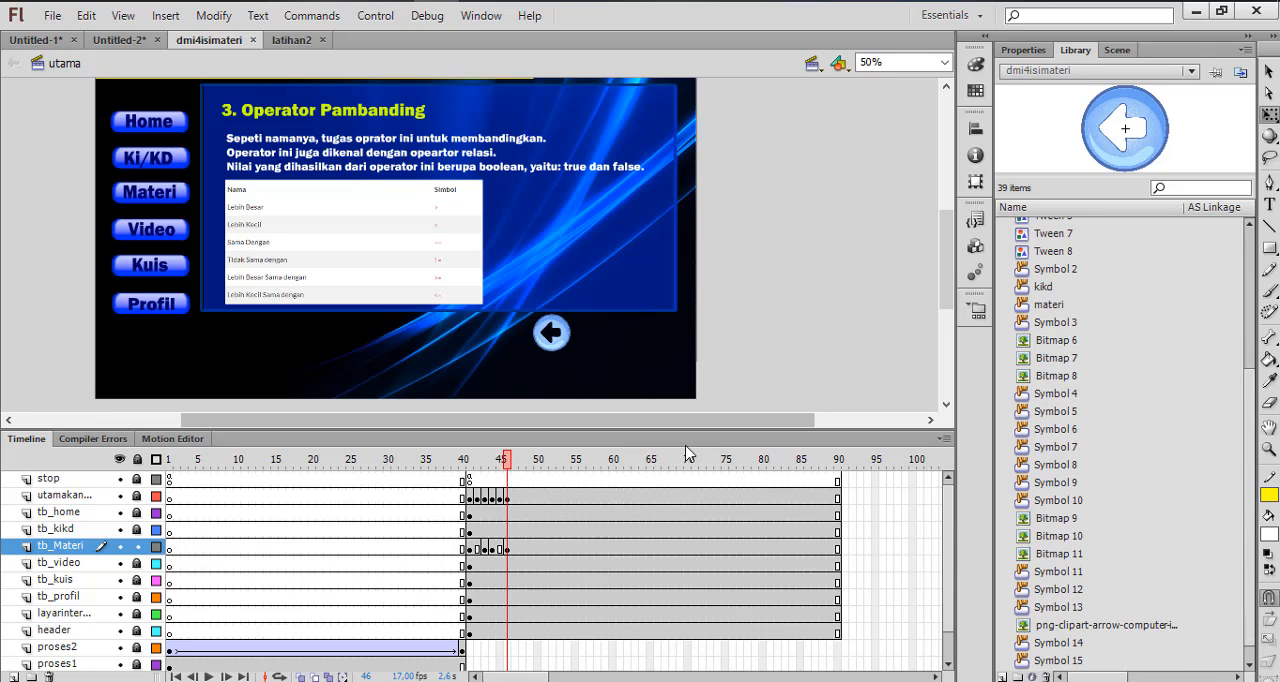
# Test the movie by opening Materi, stepping forward to Operator Pambanding and back to the first page with the arrows, and close the preview
pyautogui.hotkey('ctrl', 'Return')
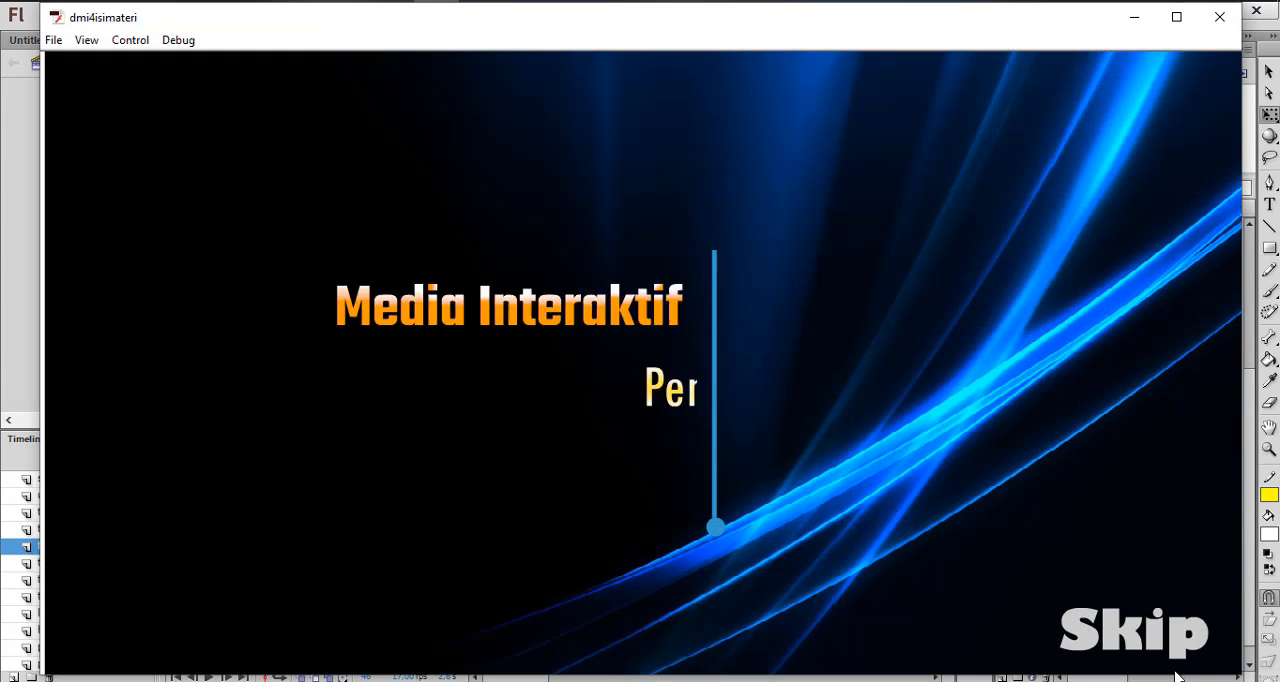
pyautogui.click(1139, 648)
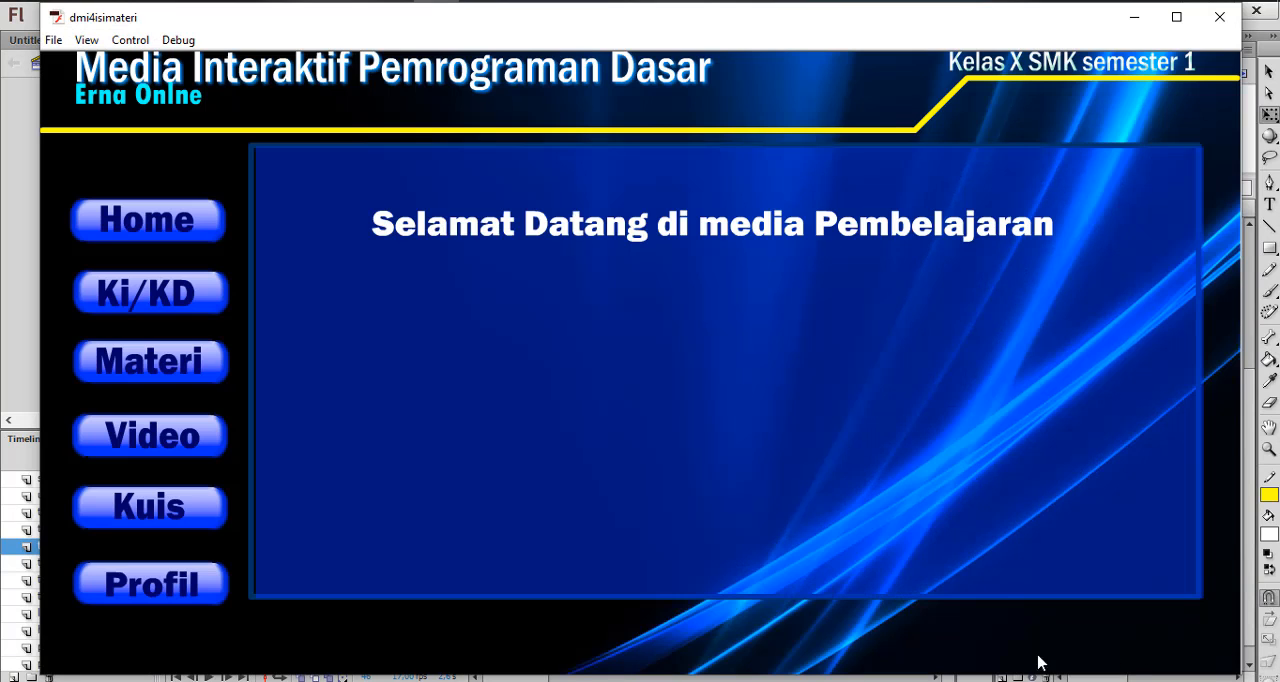
pyautogui.click(170, 375)
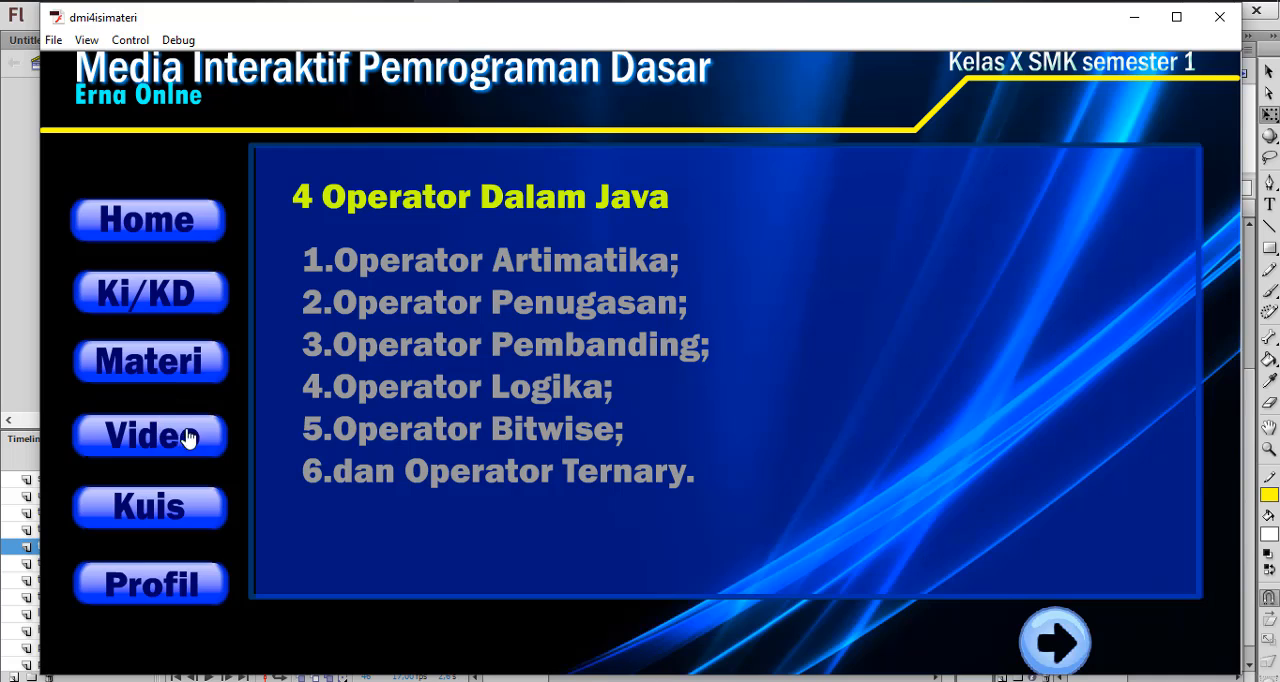
pyautogui.click(1040, 643)
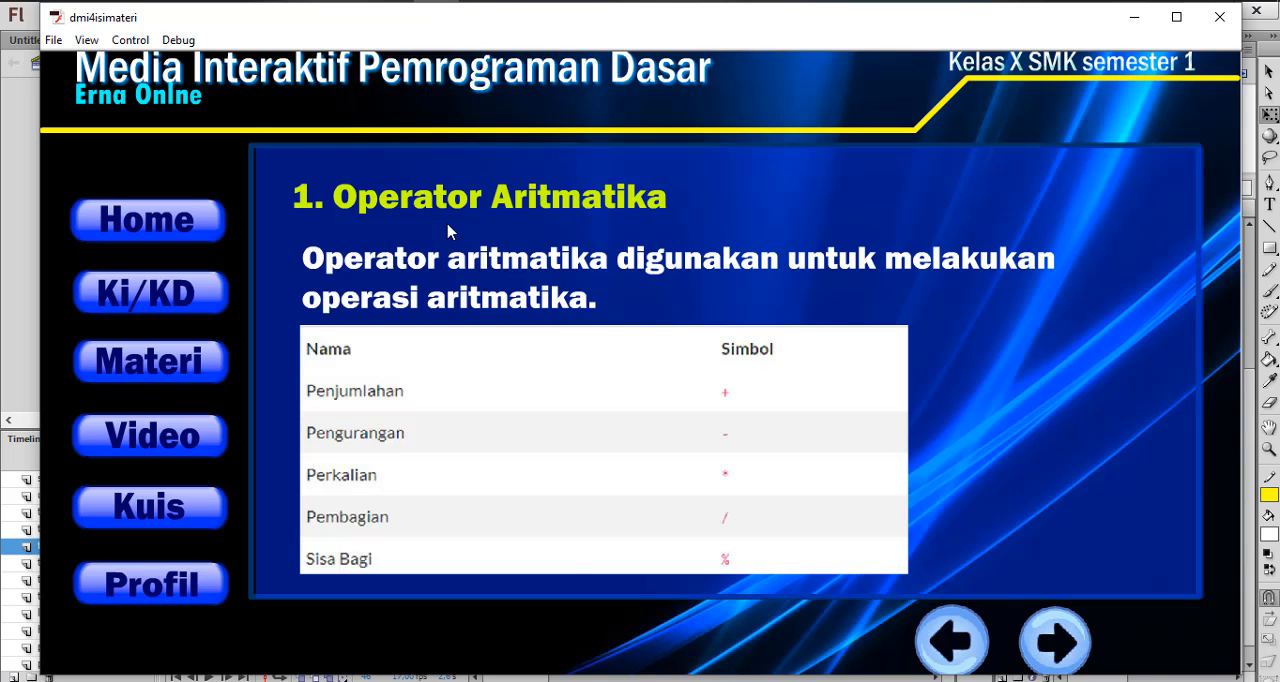
pyautogui.click(1060, 640)
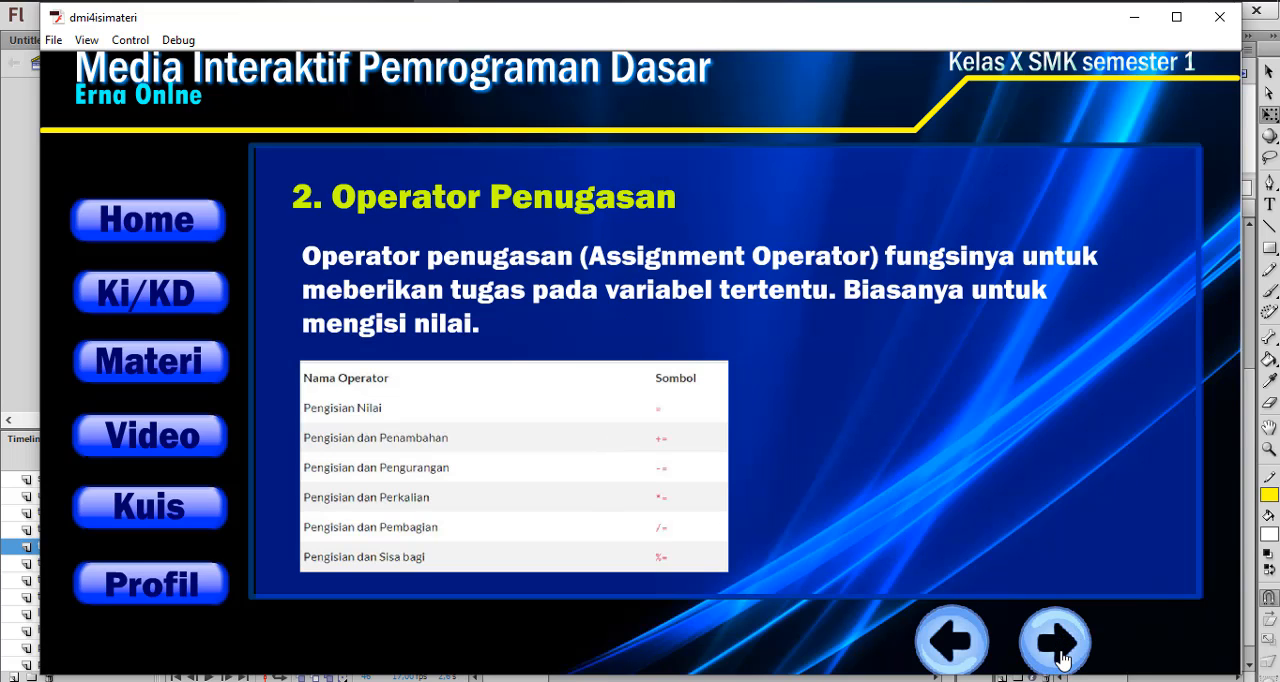
pyautogui.click(1062, 659)
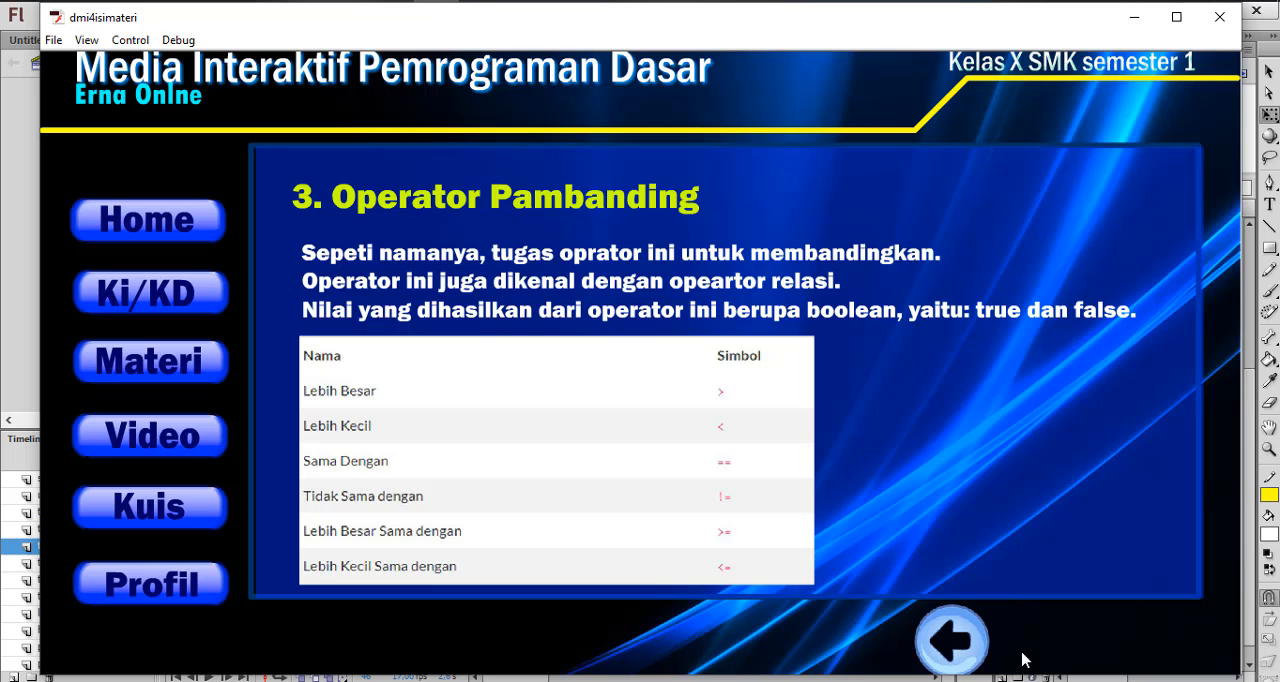
pyautogui.click(941, 650)
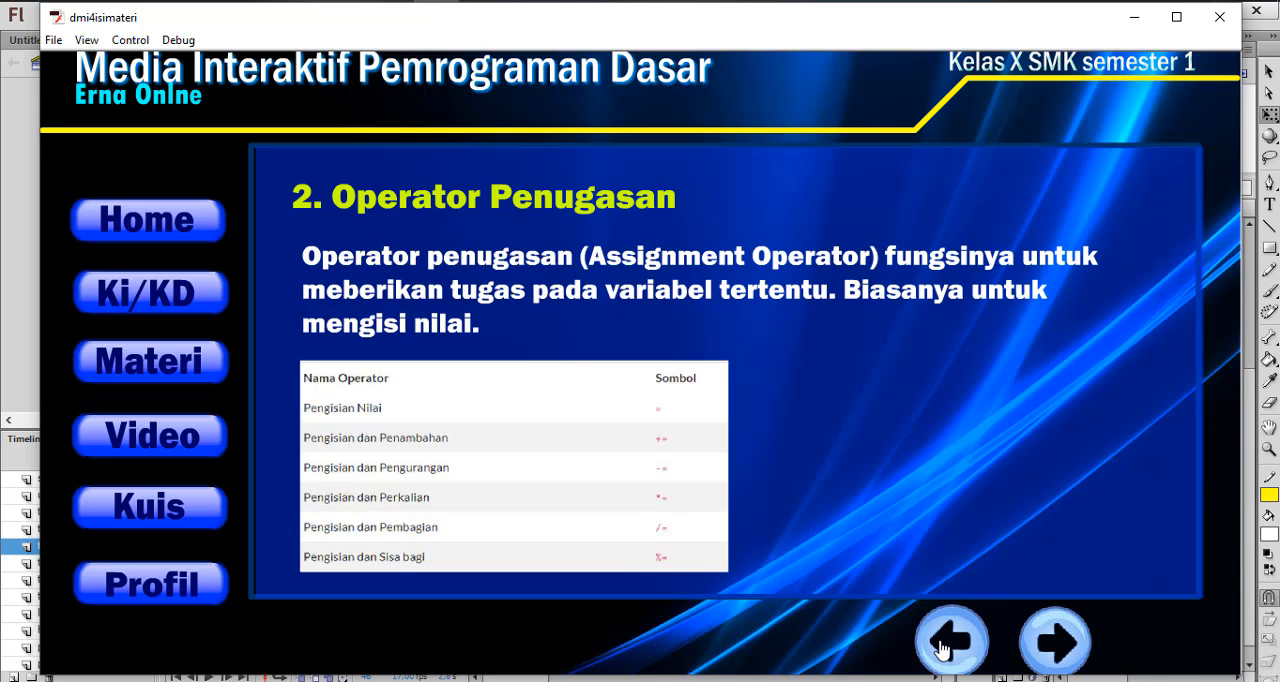
pyautogui.click(941, 650)
pyautogui.click(941, 650)
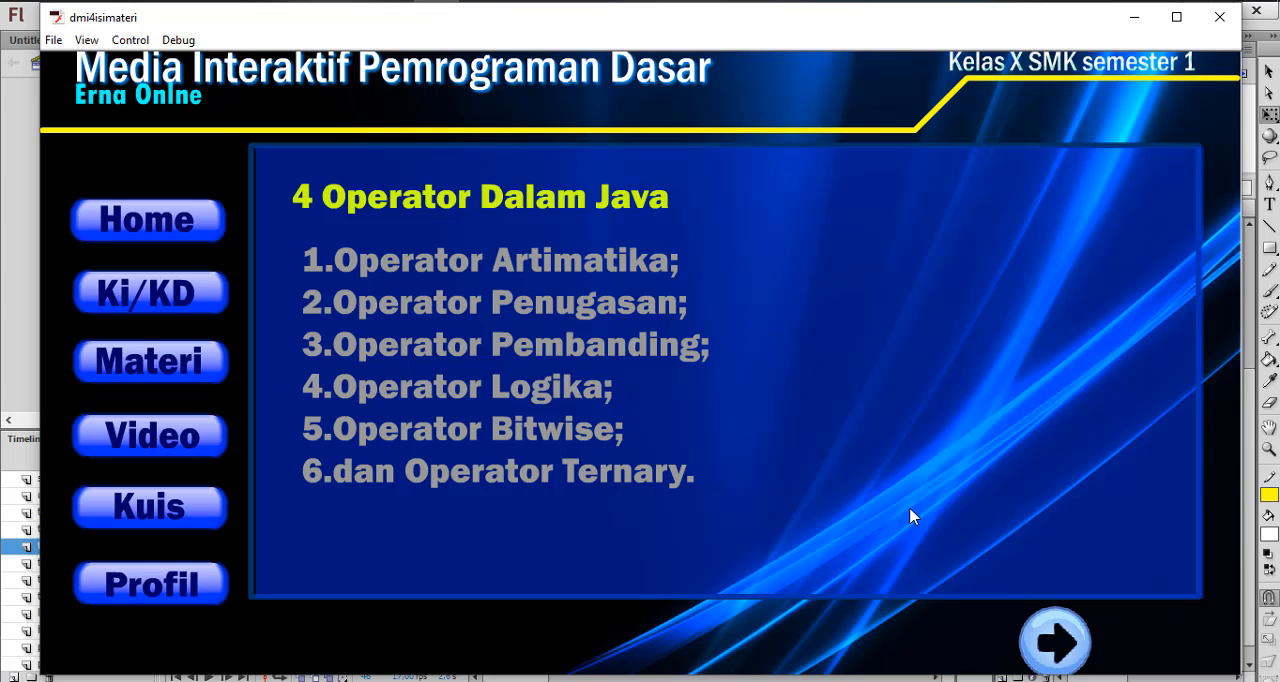
pyautogui.click(1220, 18)
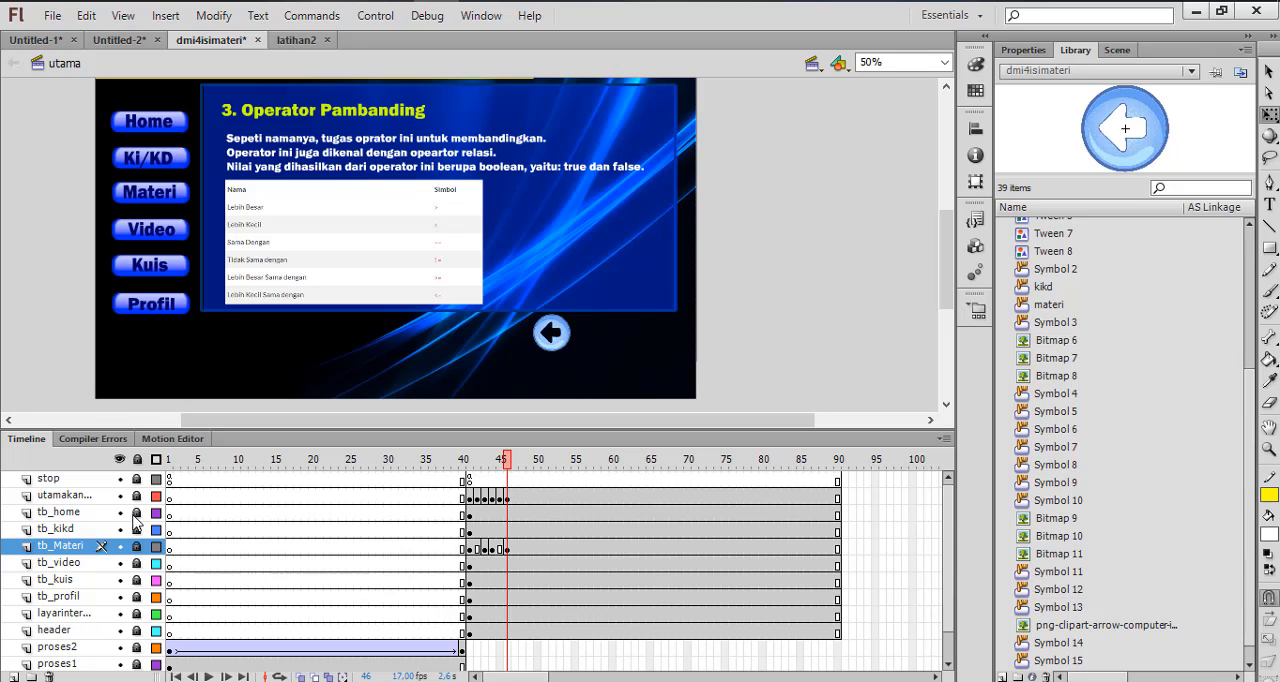
# Open the Home button symbol for editing and insert a keyframe in its Over state
pyautogui.click(177, 122)
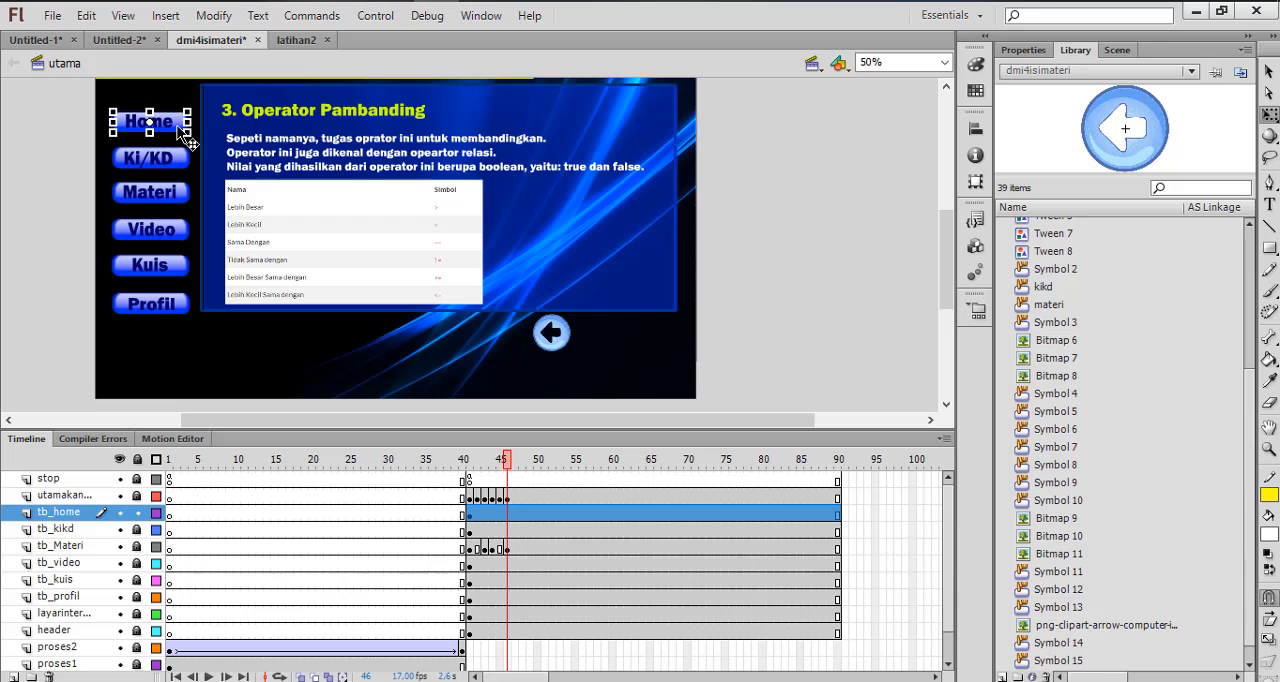
pyautogui.doubleClick(173, 123)
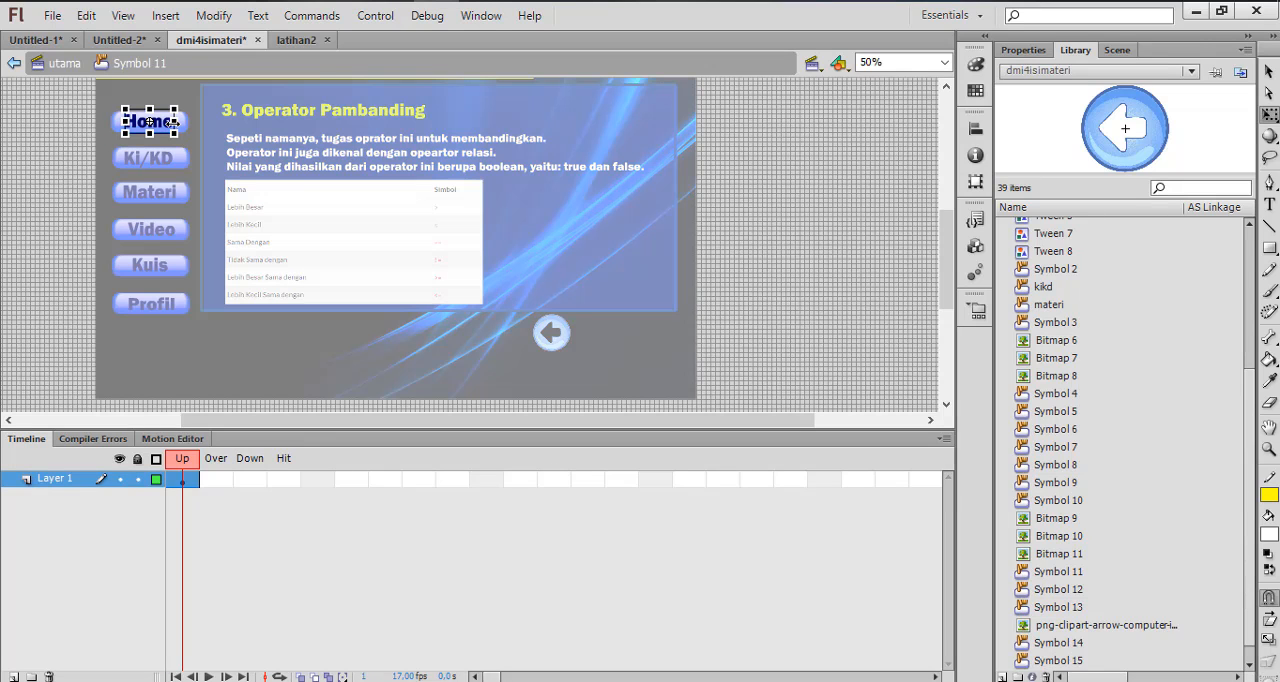
pyautogui.click(216, 479)
pyautogui.click(258, 481)
pyautogui.click(285, 481)
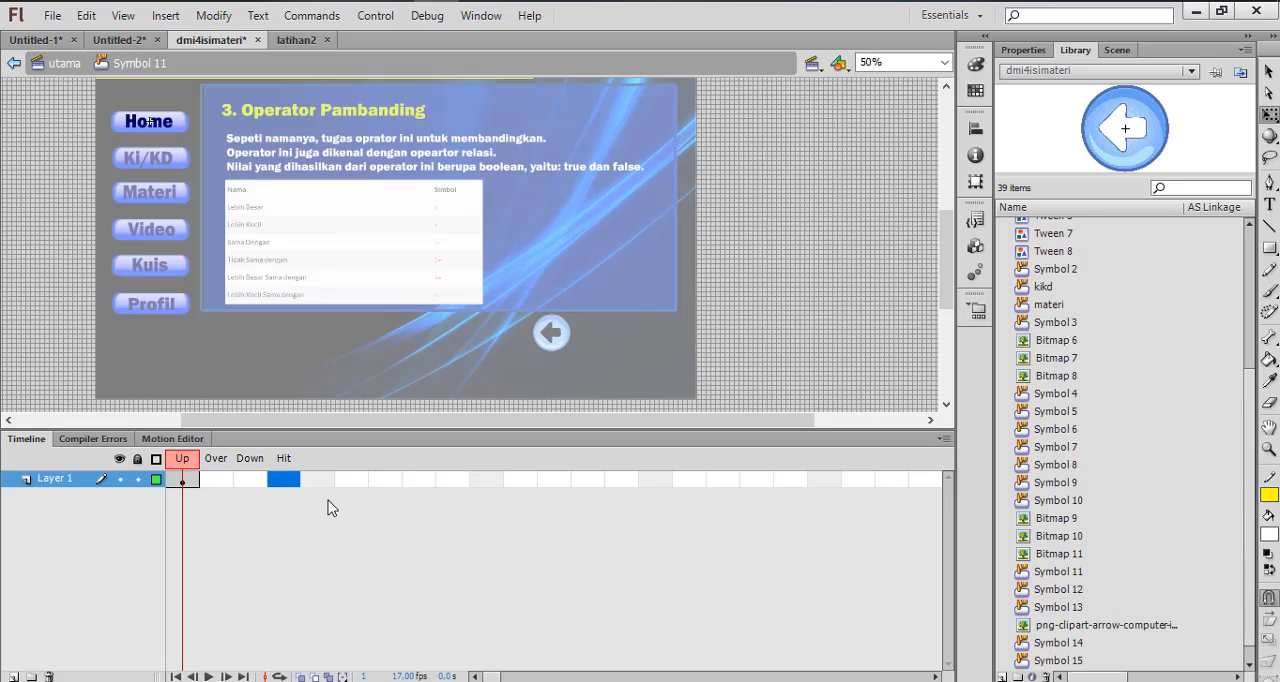
pyautogui.rightClick(217, 478)
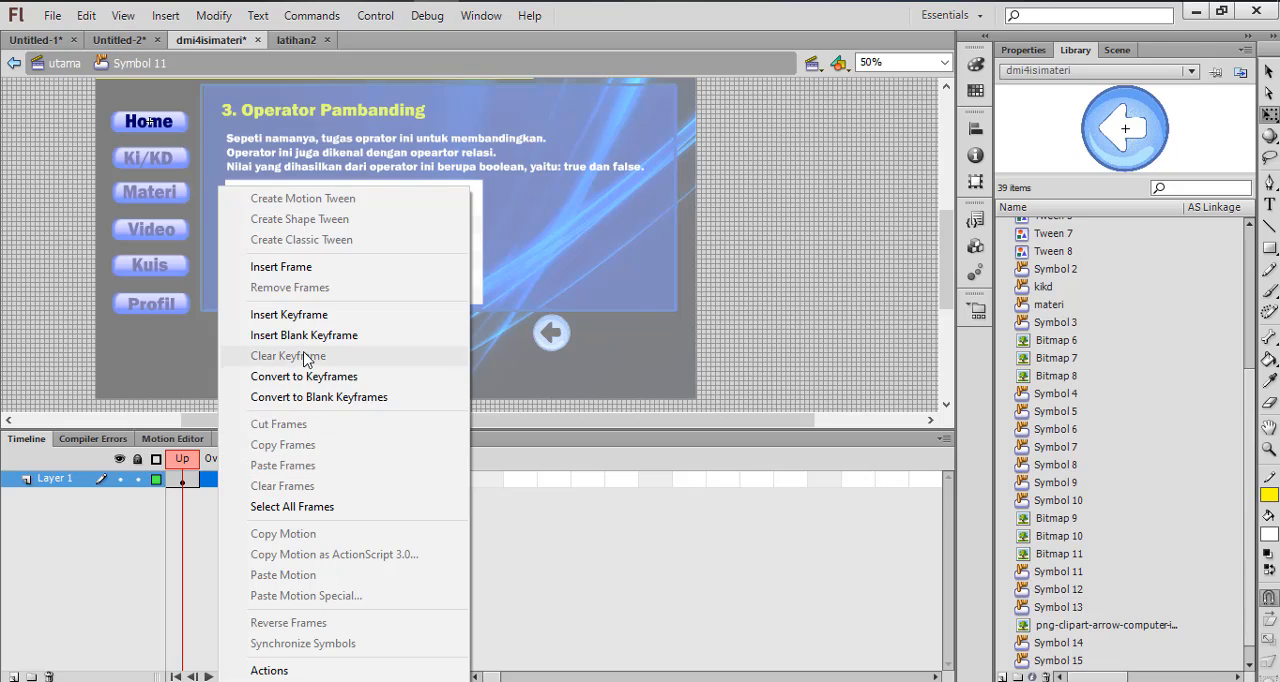
pyautogui.click(289, 314)
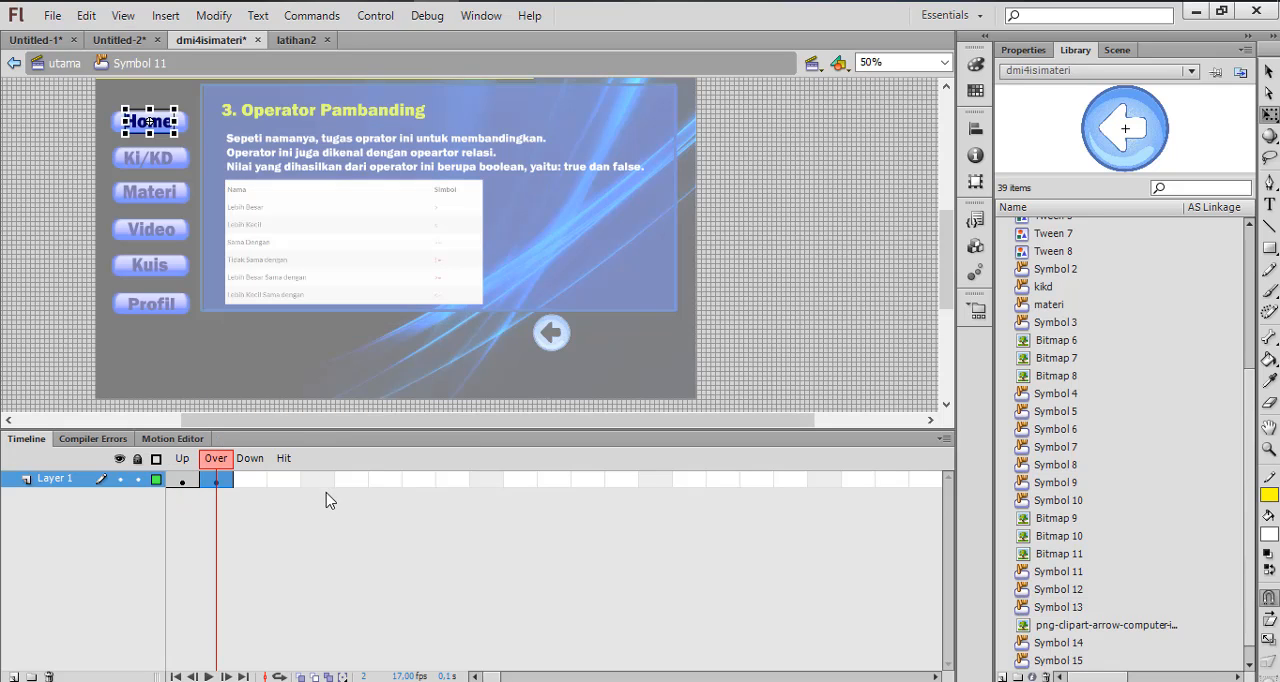
pyautogui.click(301, 508)
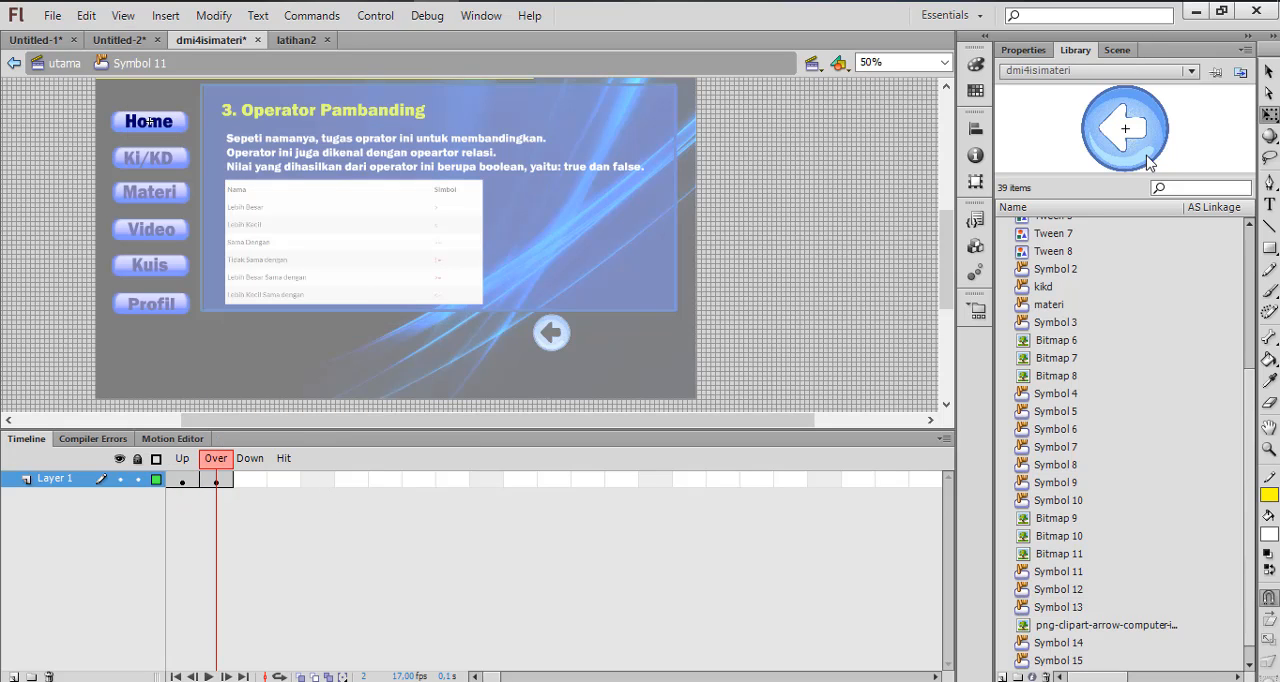
# Recolour the Home text in the Over state yellow-green (#CCFF00) and insert a keyframe in the Down state
pyautogui.click(155, 123)
pyautogui.click(1023, 50)
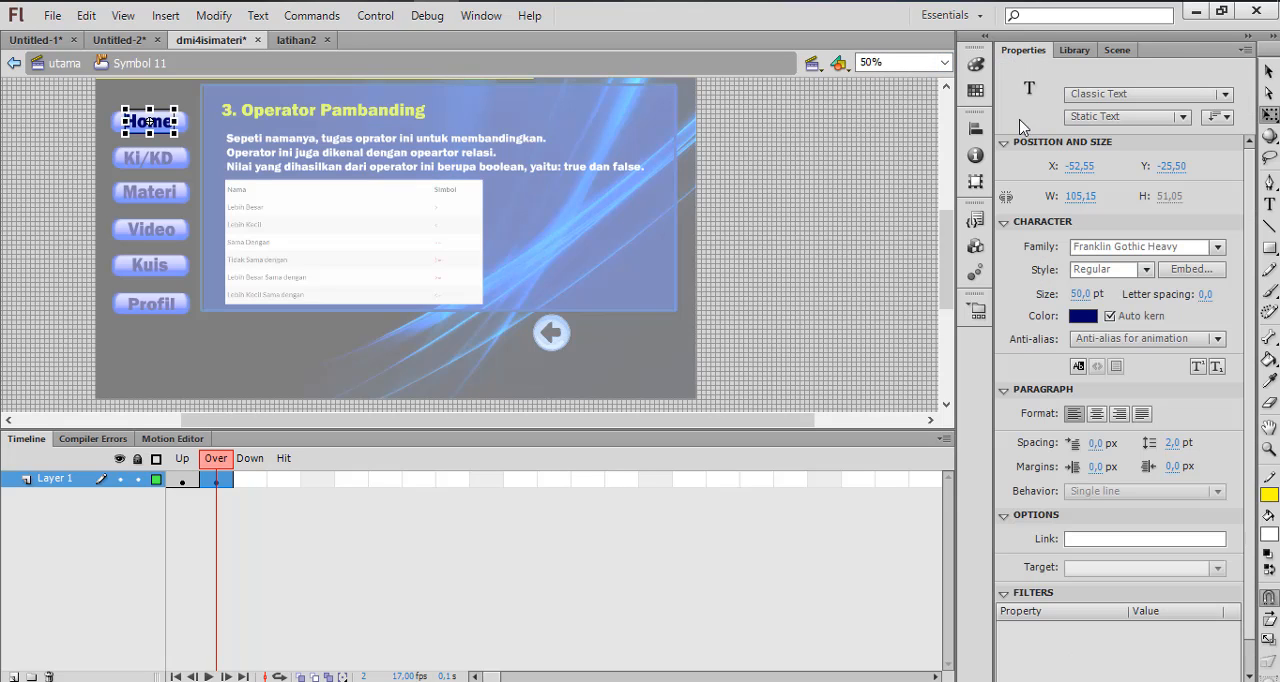
pyautogui.click(1082, 316)
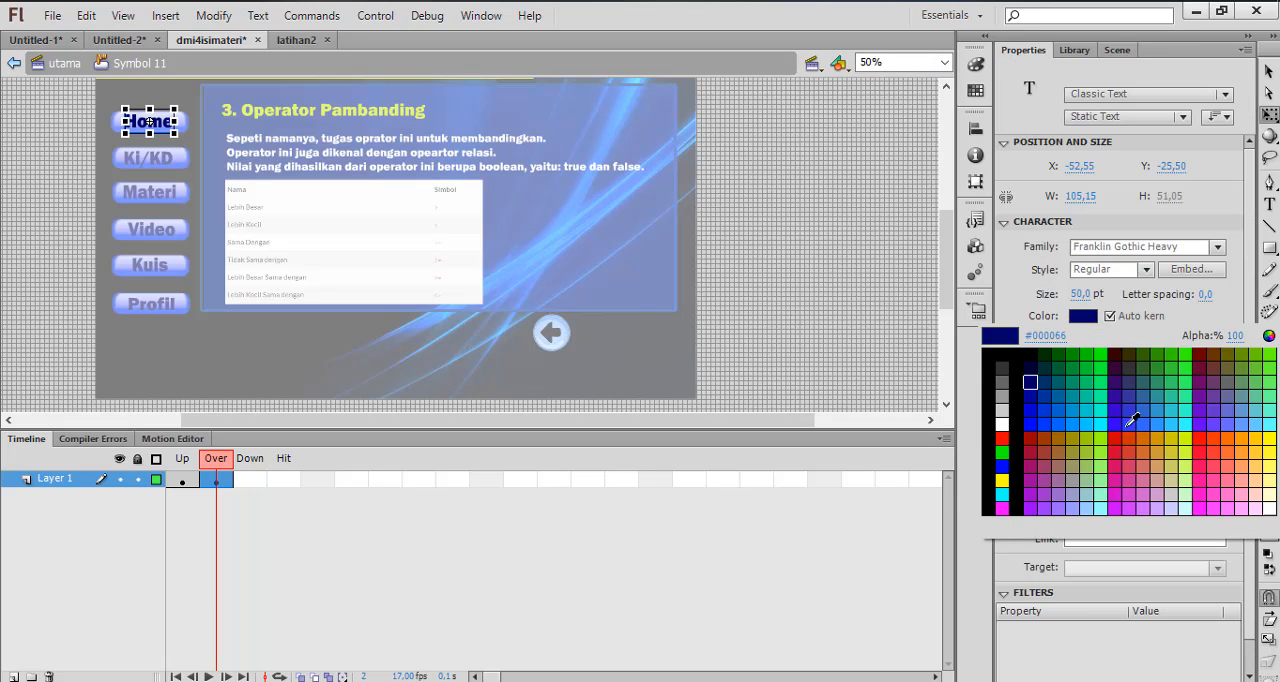
pyautogui.click(1187, 435)
pyautogui.click(795, 254)
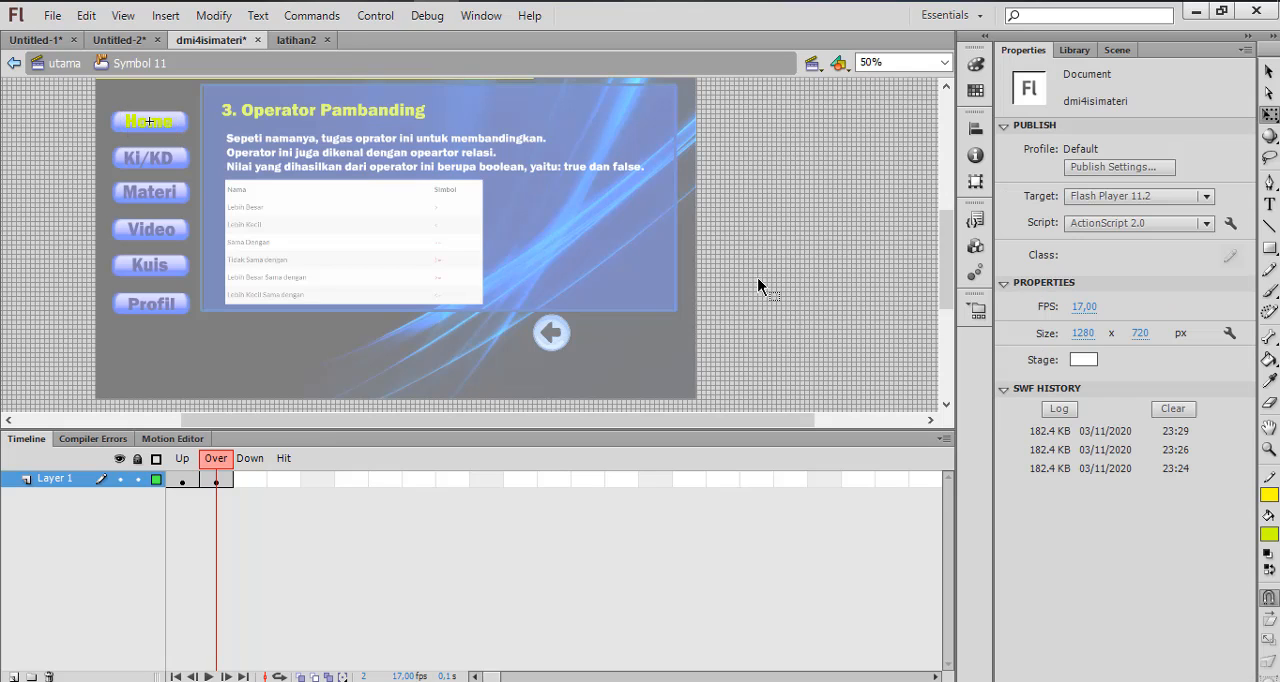
pyautogui.rightClick(251, 478)
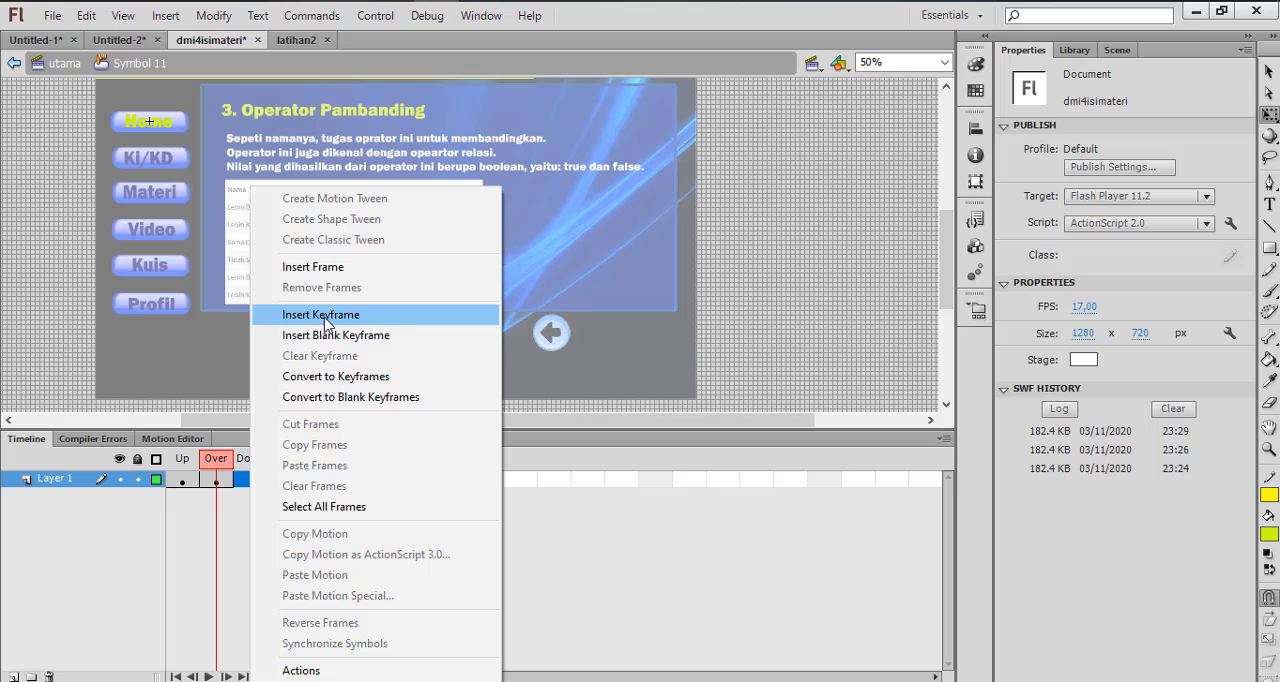
pyautogui.click(325, 316)
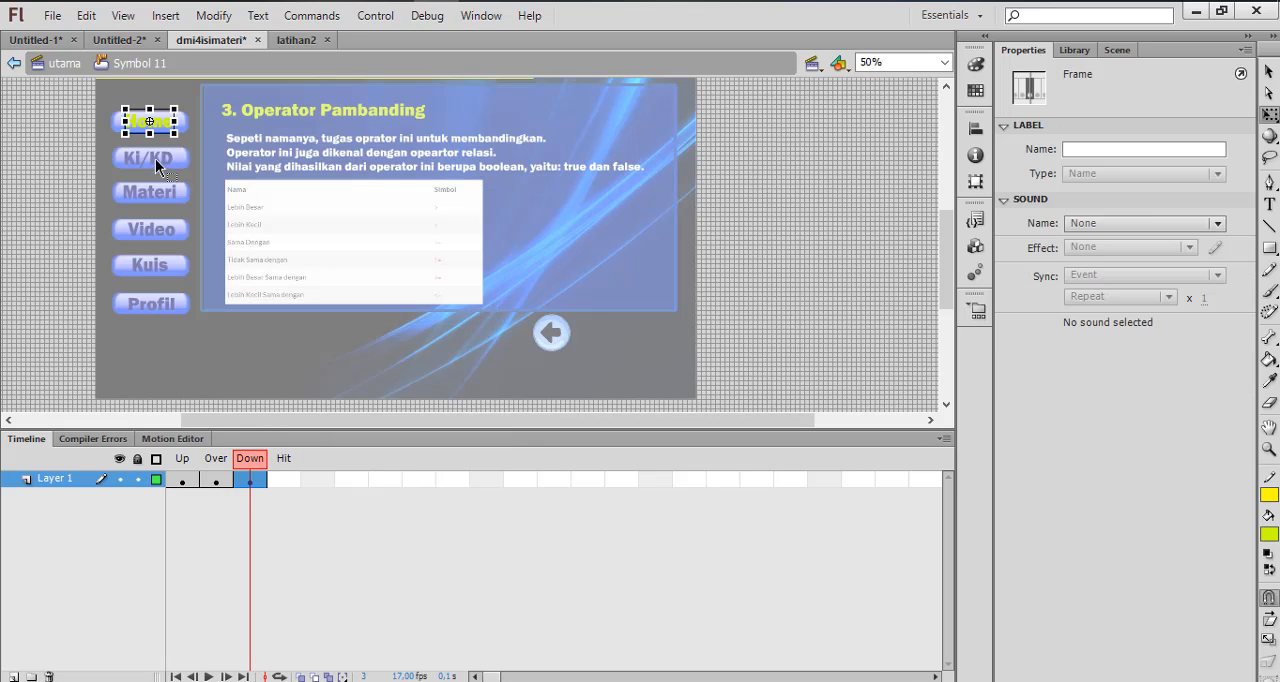
pyautogui.click(55, 140)
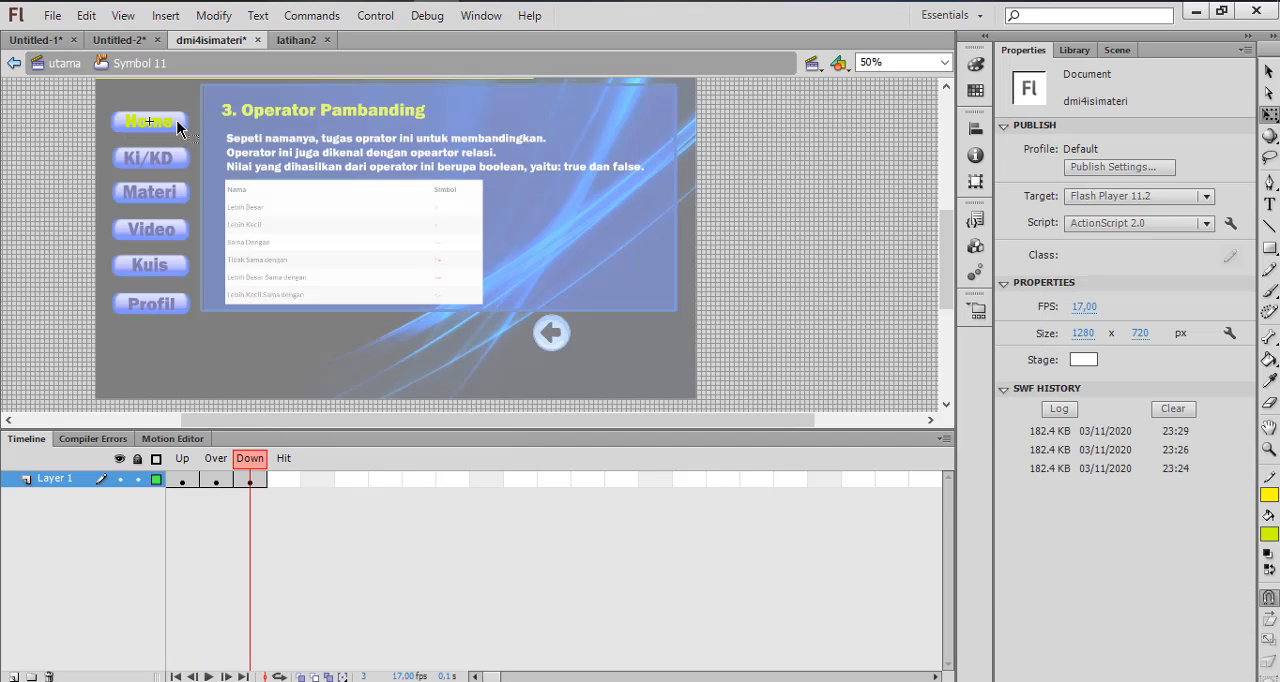
pyautogui.hotkey('ctrl', 'e')
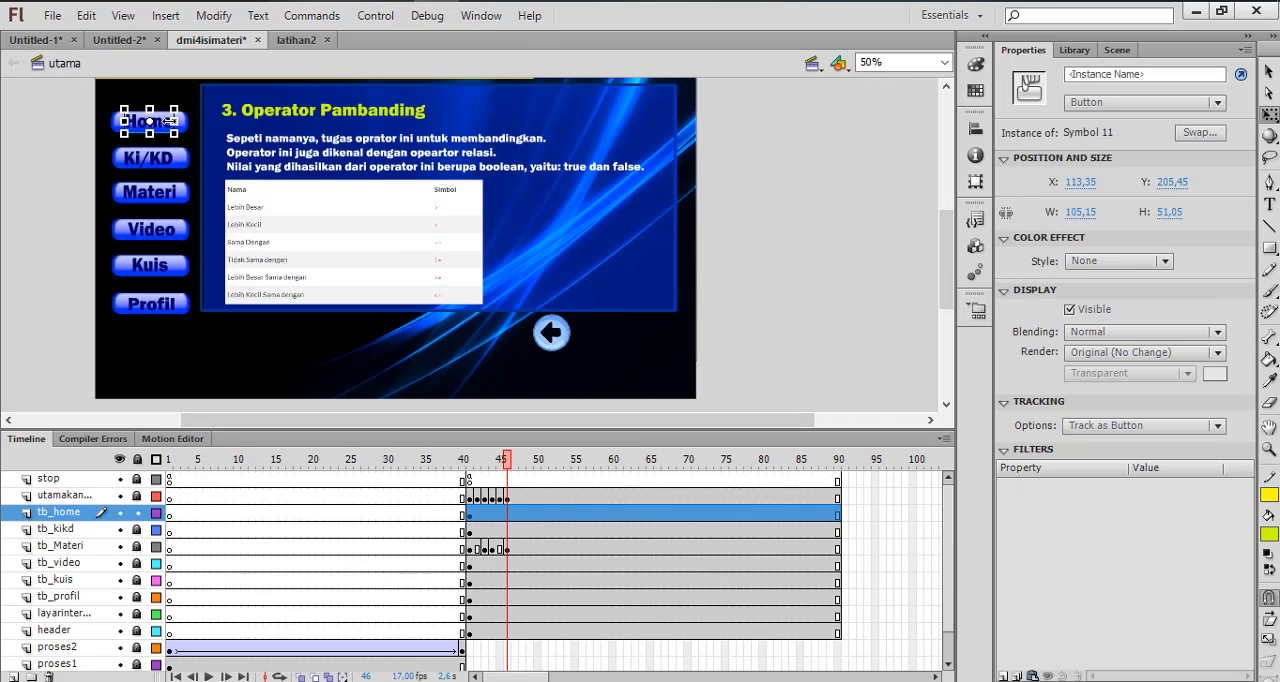
pyautogui.doubleClick(164, 126)
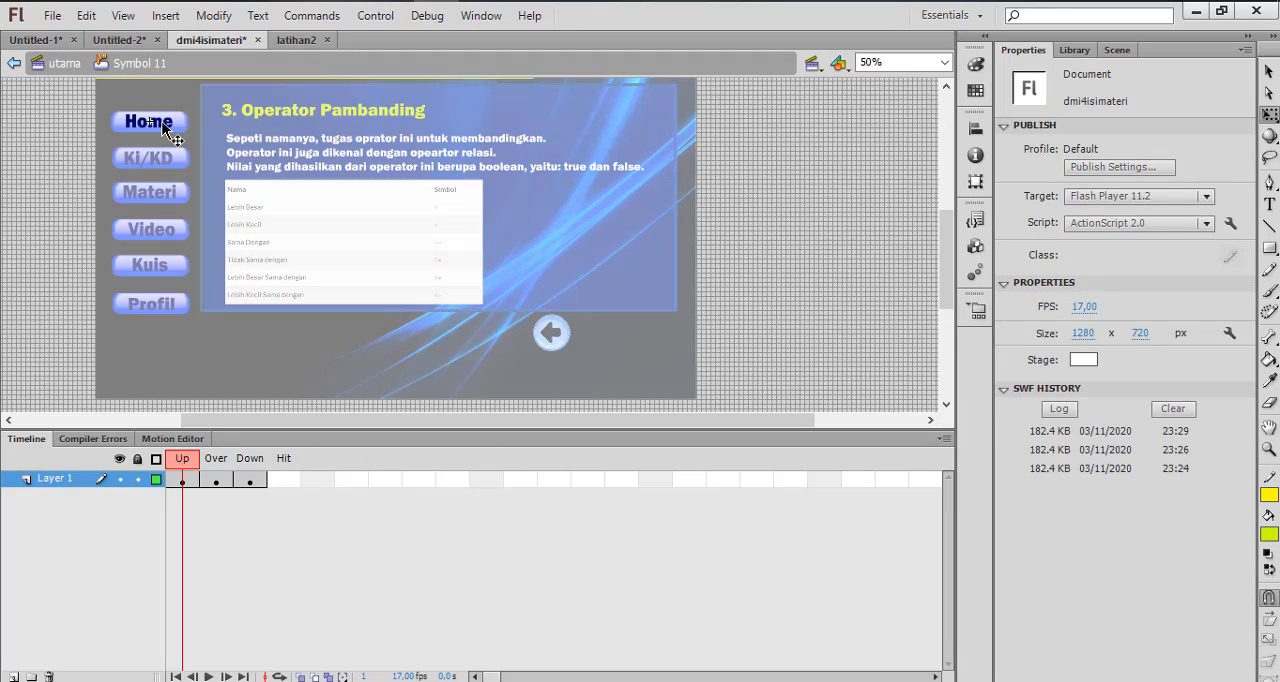
pyautogui.click(165, 125)
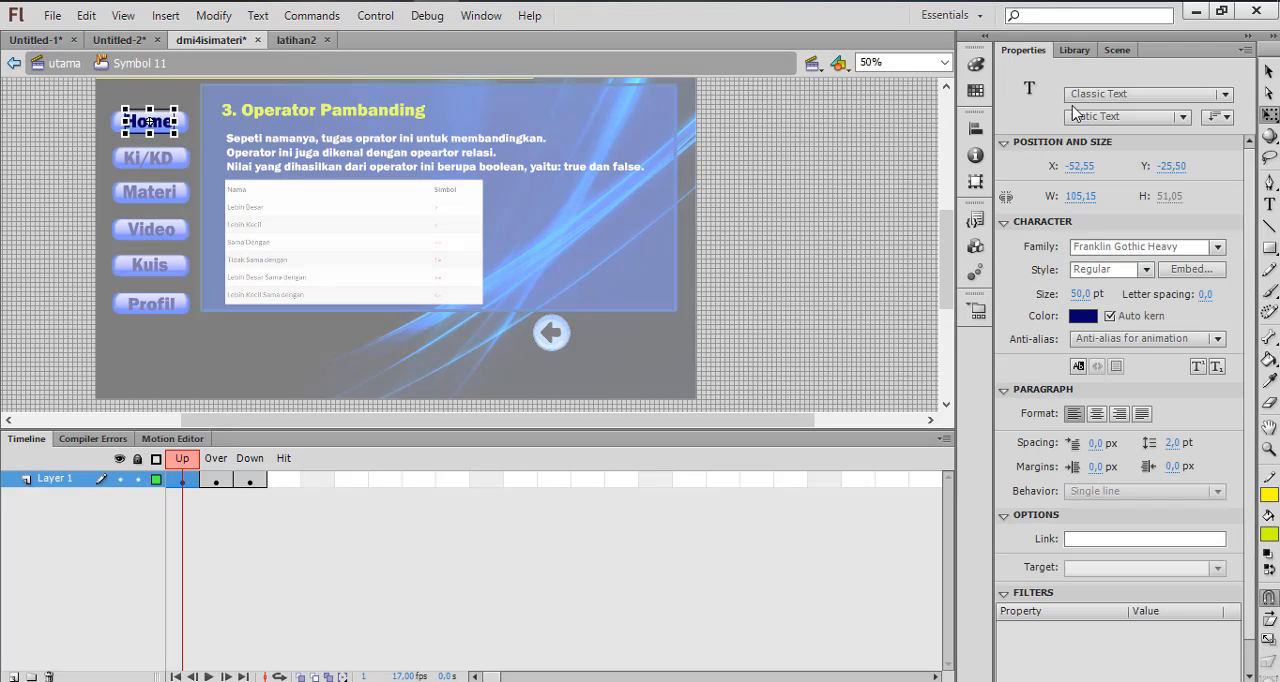
pyautogui.click(1084, 316)
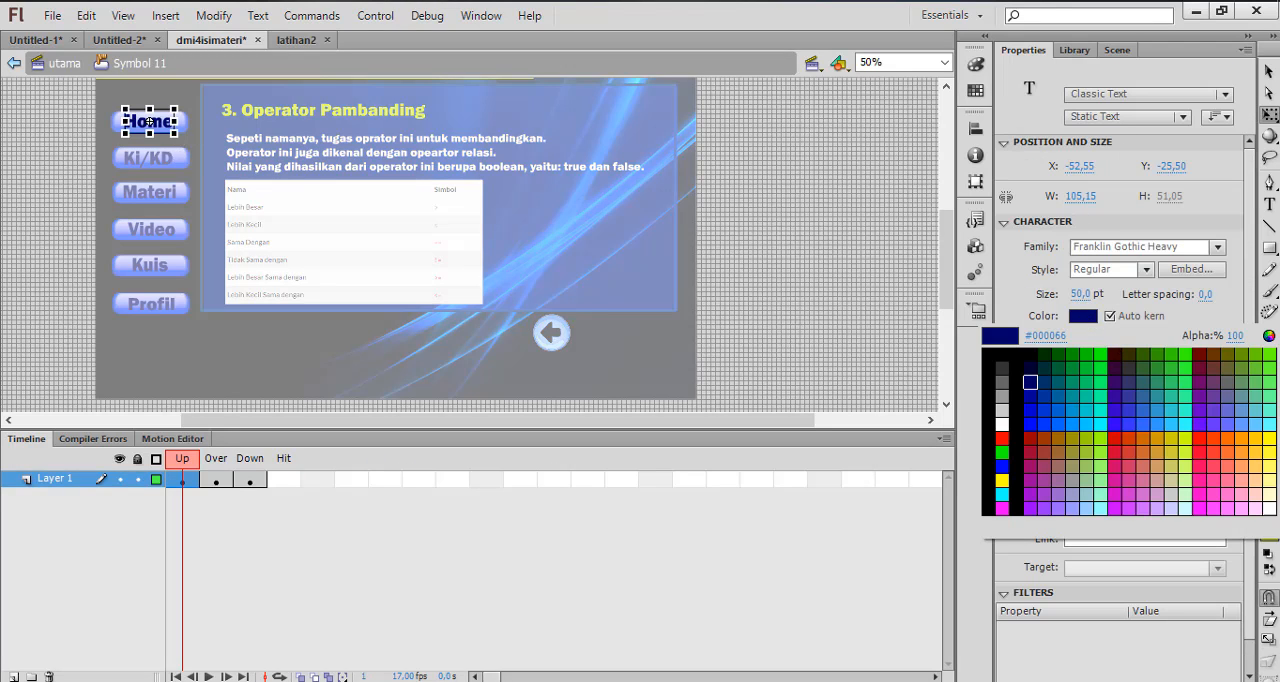
pyautogui.click(1219, 470)
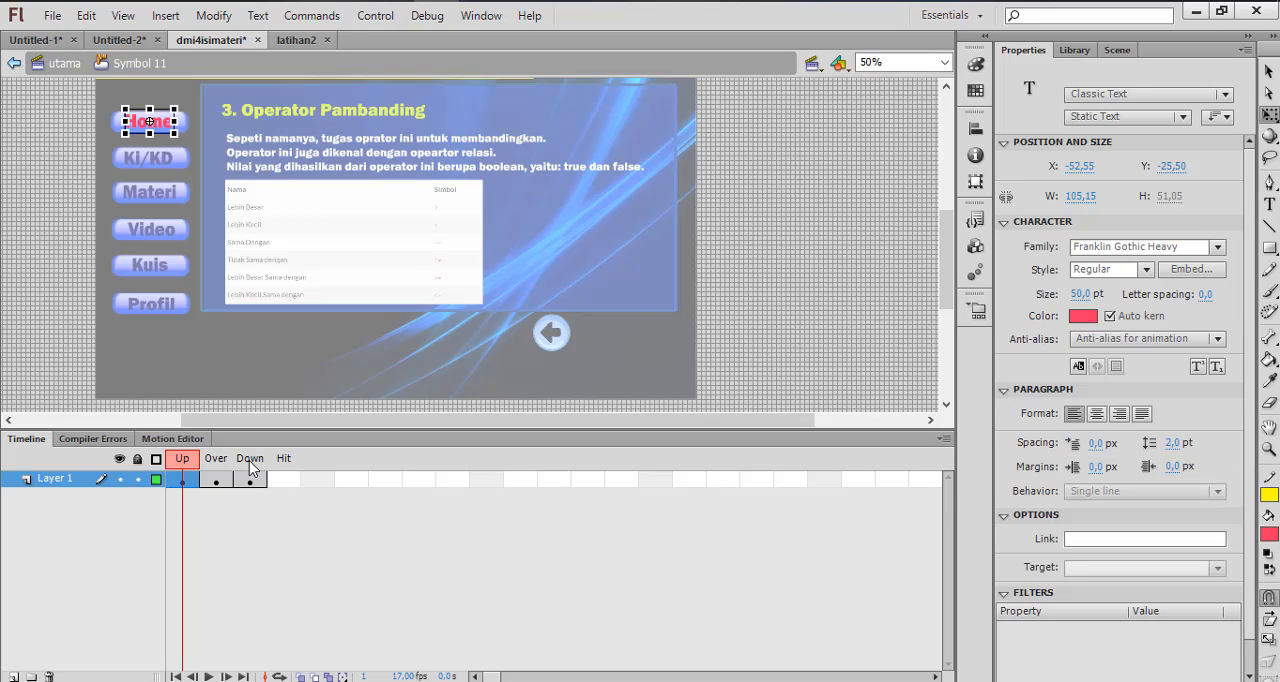
pyautogui.hotkey('ctrl', 'z')
# Recolour the Home text in the button's Down state red
pyautogui.click(249, 481)
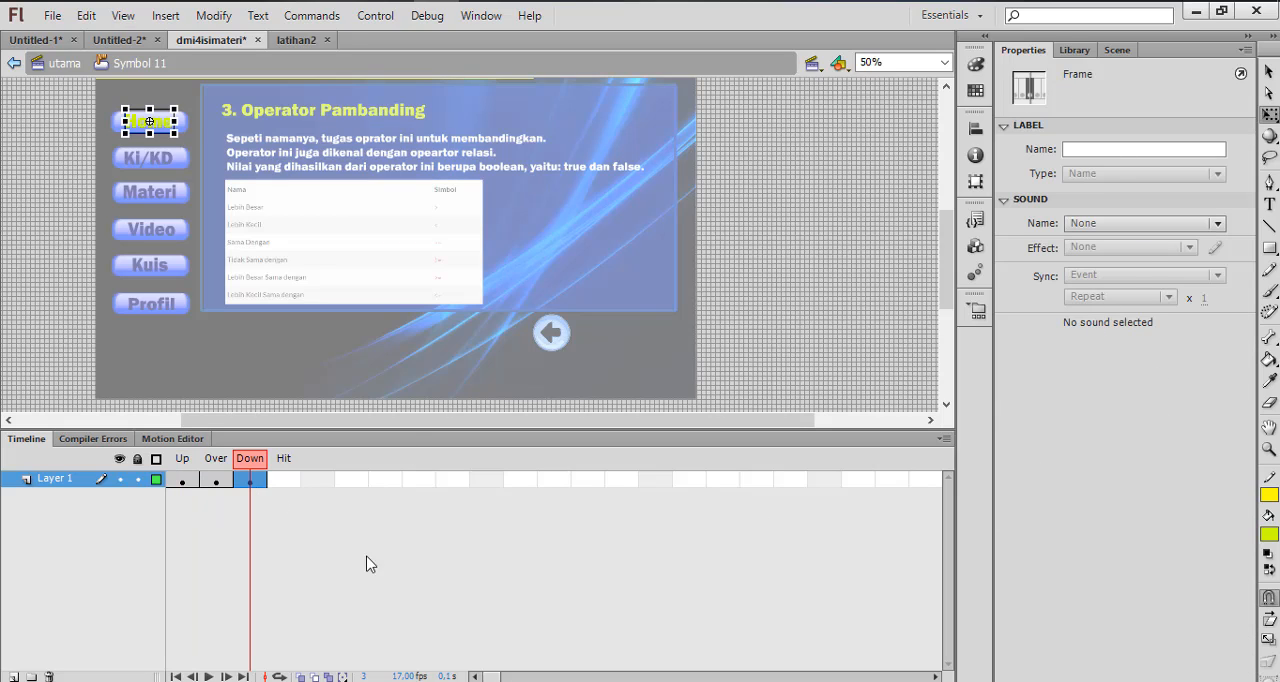
pyautogui.moveTo(40, 100); pyautogui.dragTo(228, 329)
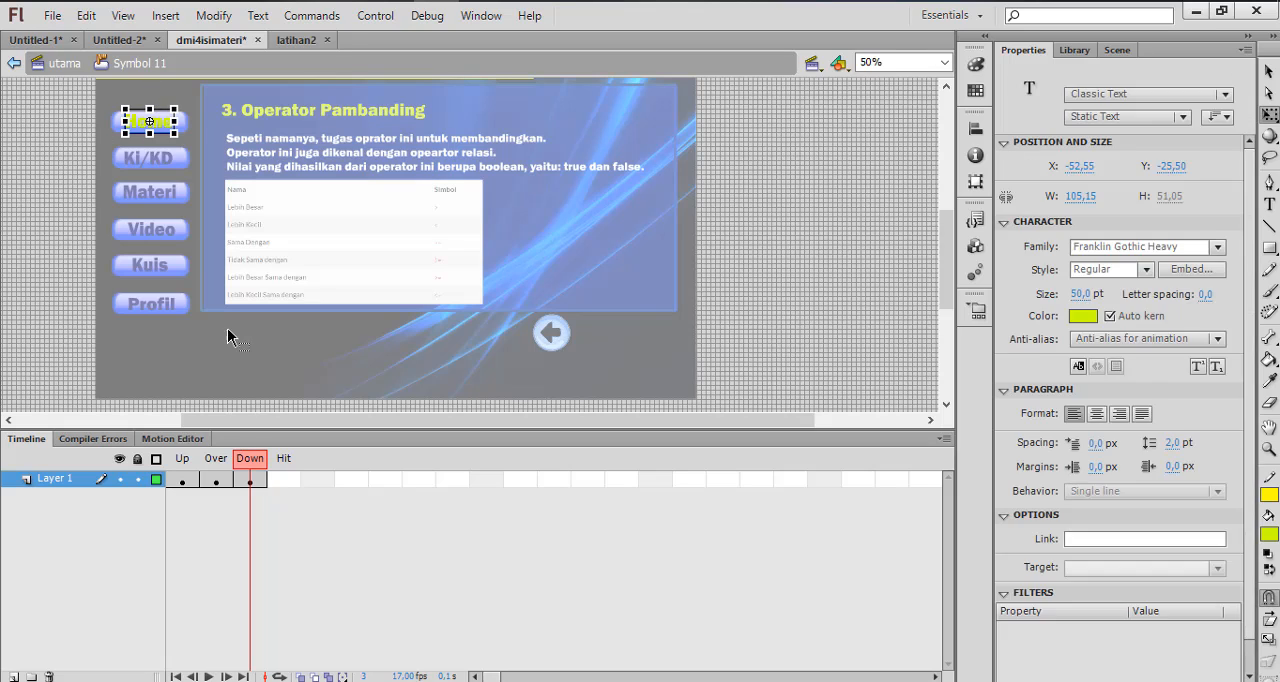
pyautogui.click(227, 328)
pyautogui.click(249, 481)
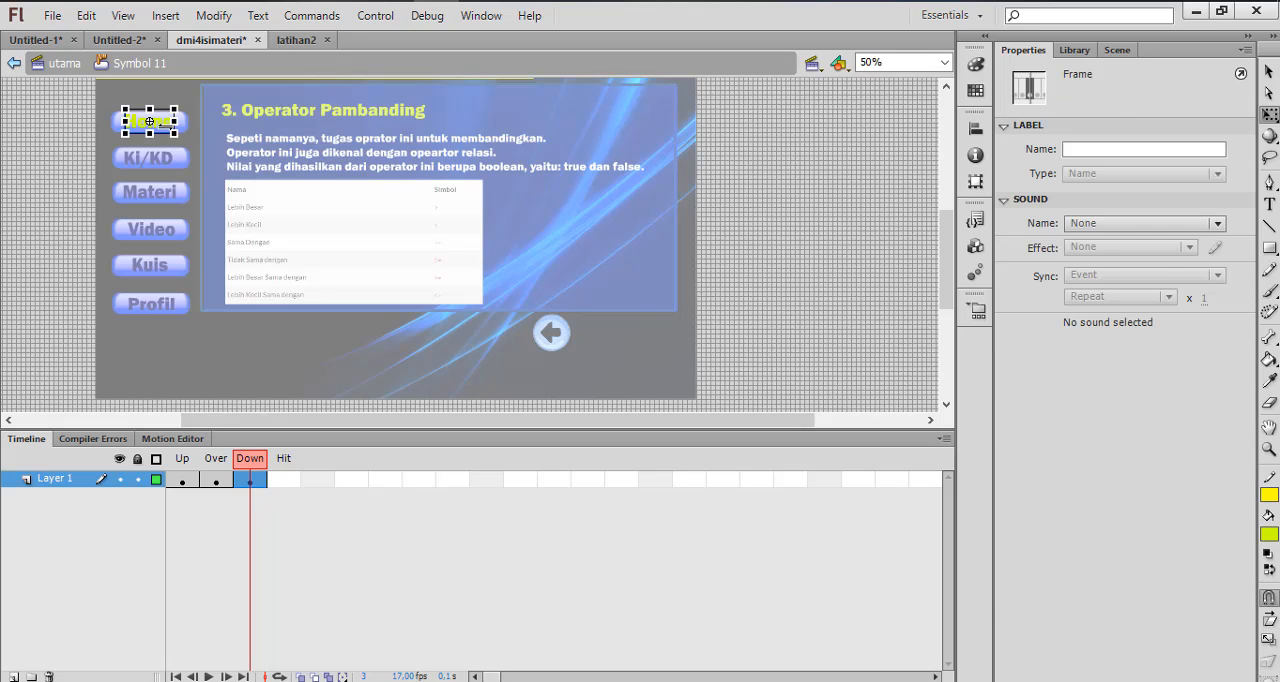
pyautogui.click(149, 121)
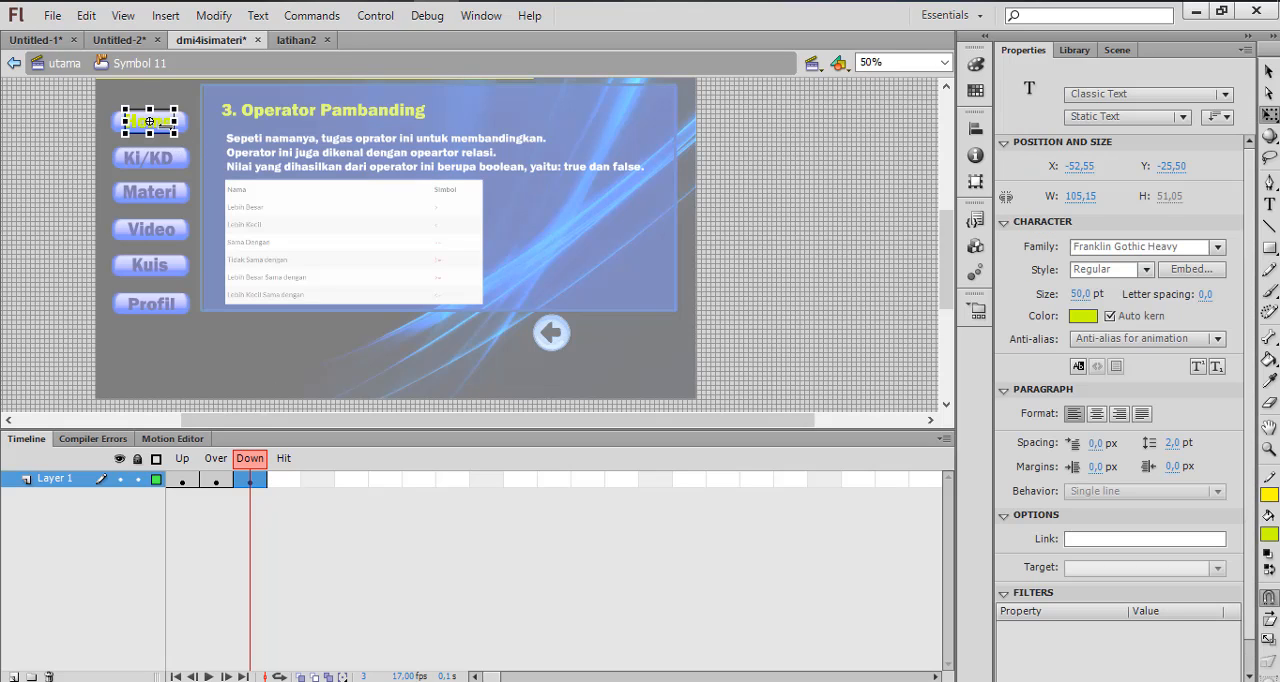
pyautogui.click(1083, 316)
pyautogui.click(1206, 448)
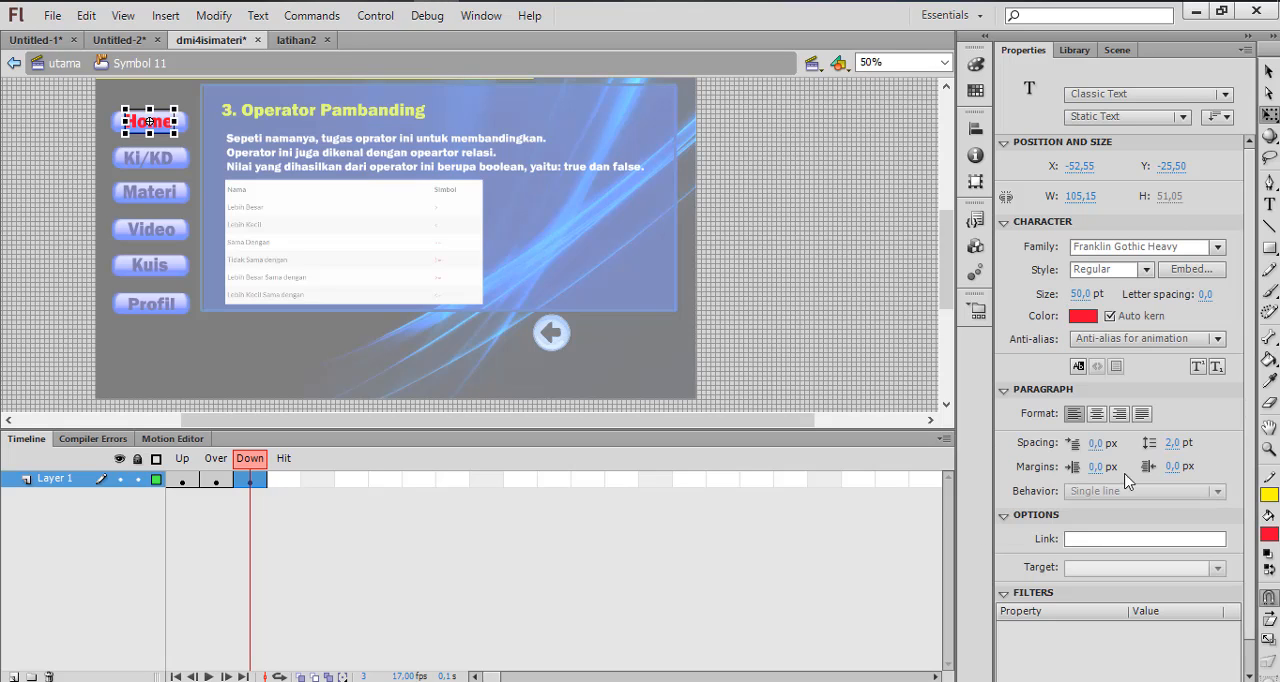
# Insert a keyframe in the Home button's Hit state
pyautogui.rightClick(276, 477)
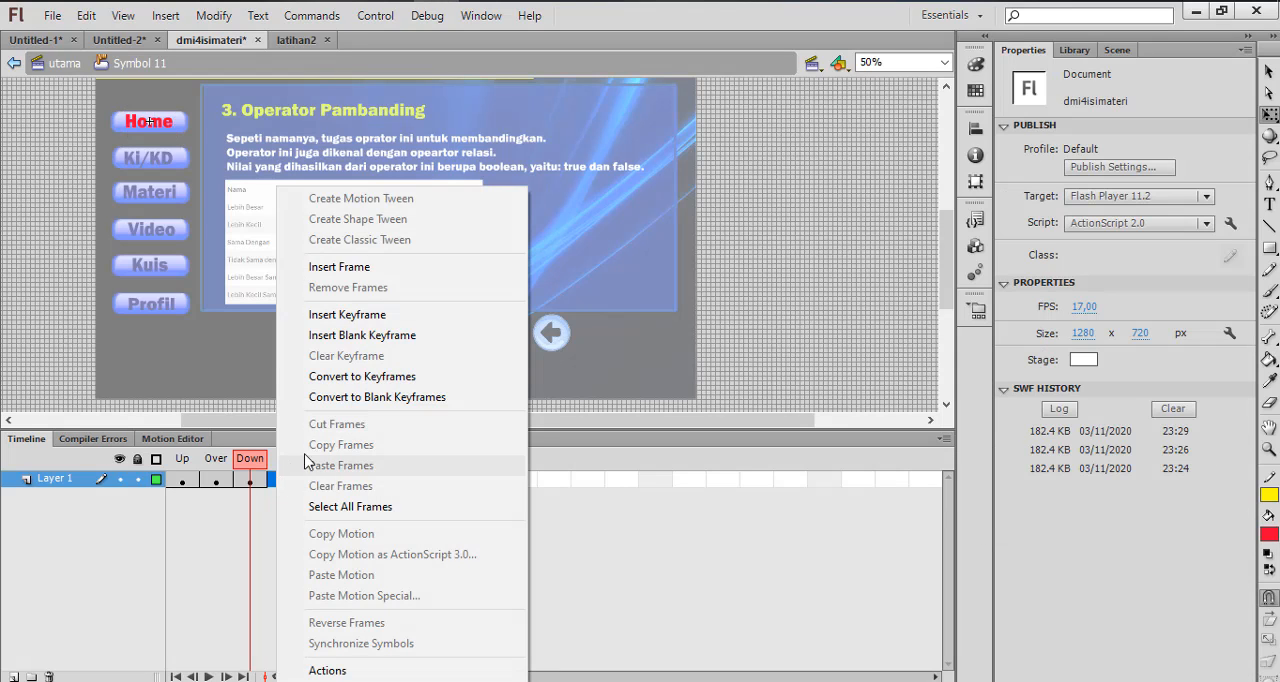
pyautogui.click(392, 316)
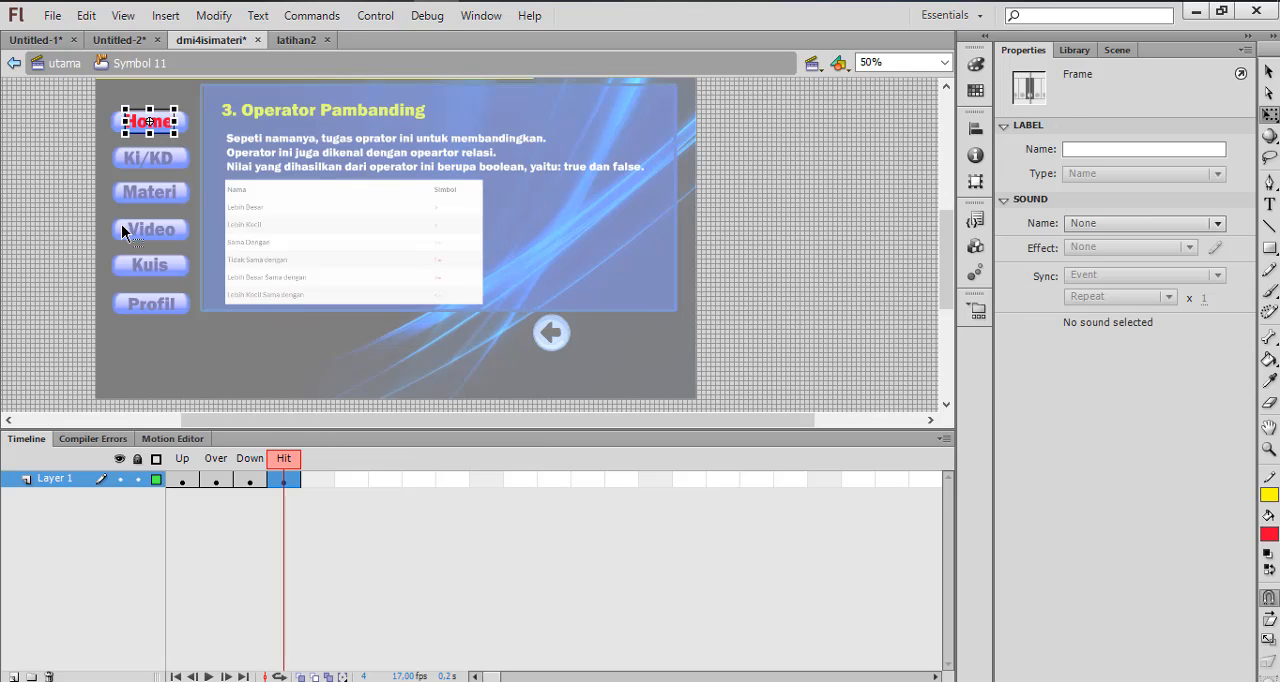
pyautogui.click(44, 162)
pyautogui.click(175, 121)
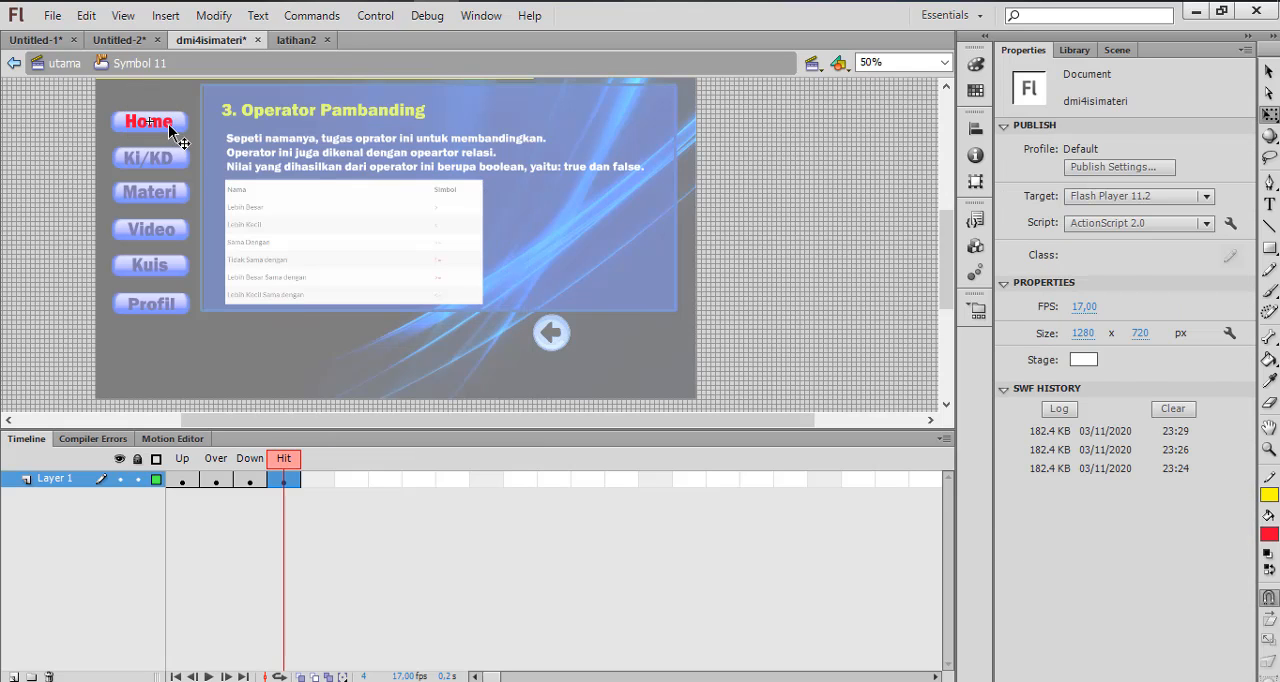
pyautogui.moveTo(175, 121); pyautogui.dragTo(190, 122)
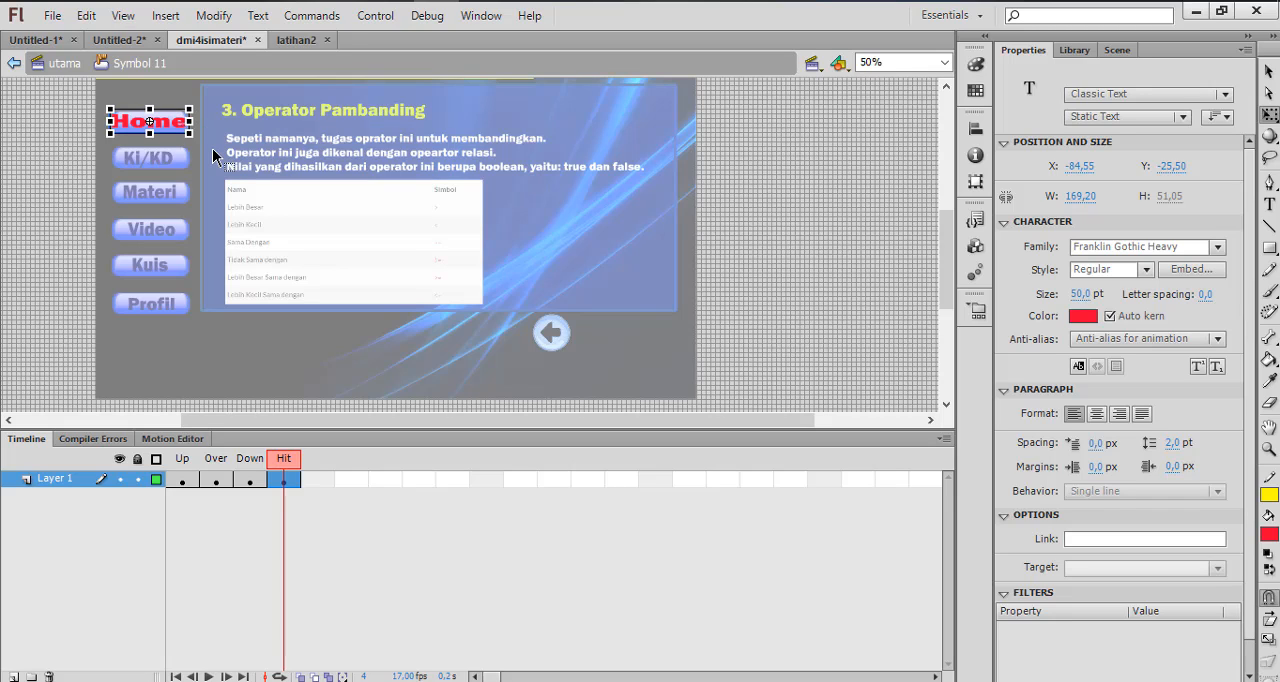
pyautogui.hotkey('ctrl', 'z')
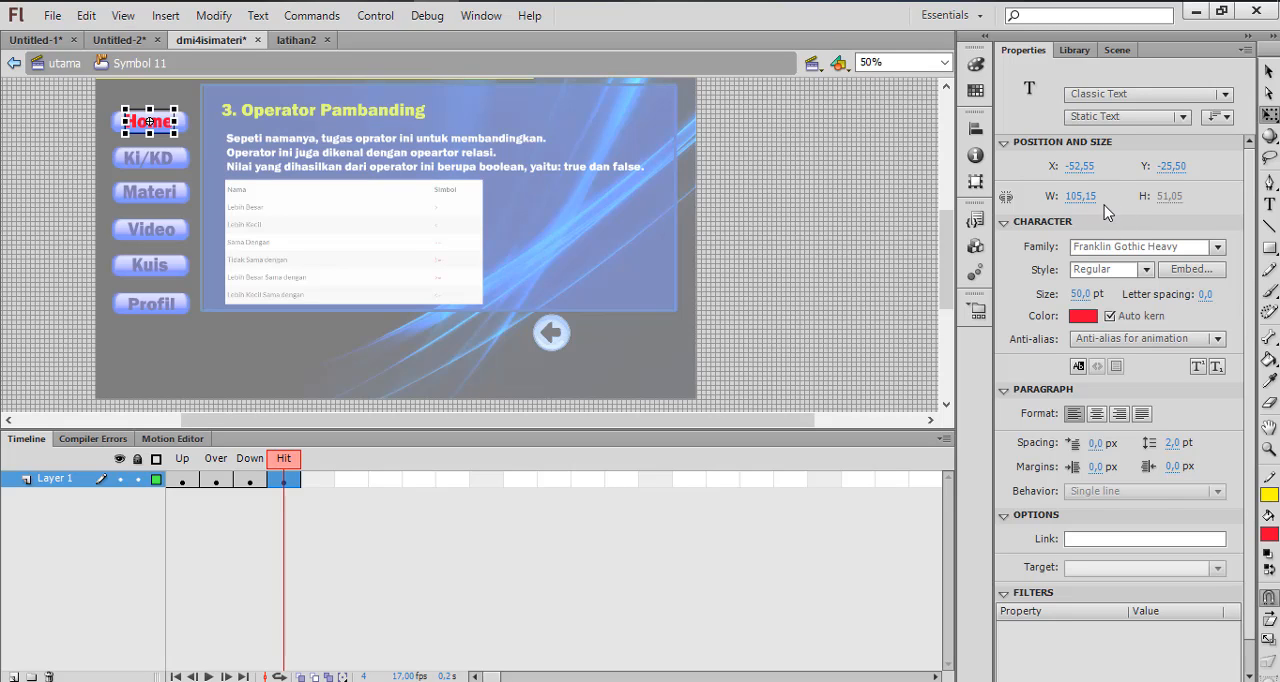
pyautogui.click(1078, 196)
pyautogui.moveTo(1086, 197); pyautogui.dragTo(1125, 221)
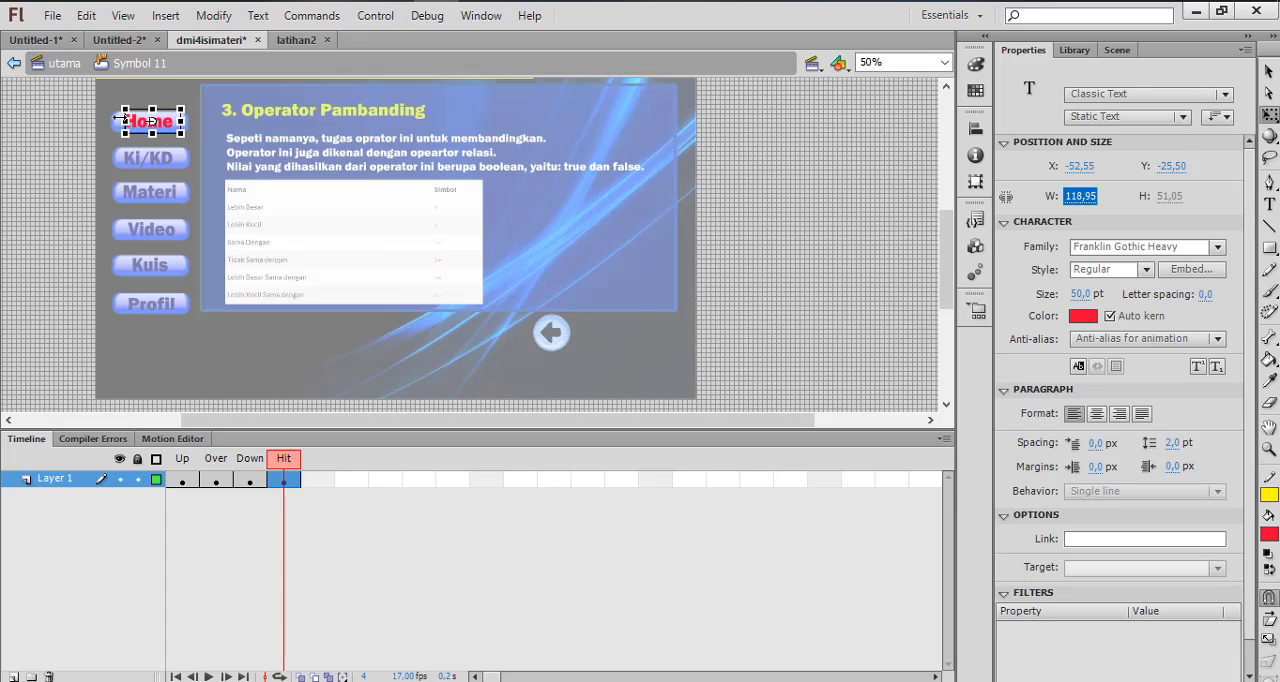
pyautogui.moveTo(118, 119); pyautogui.dragTo(108, 119)
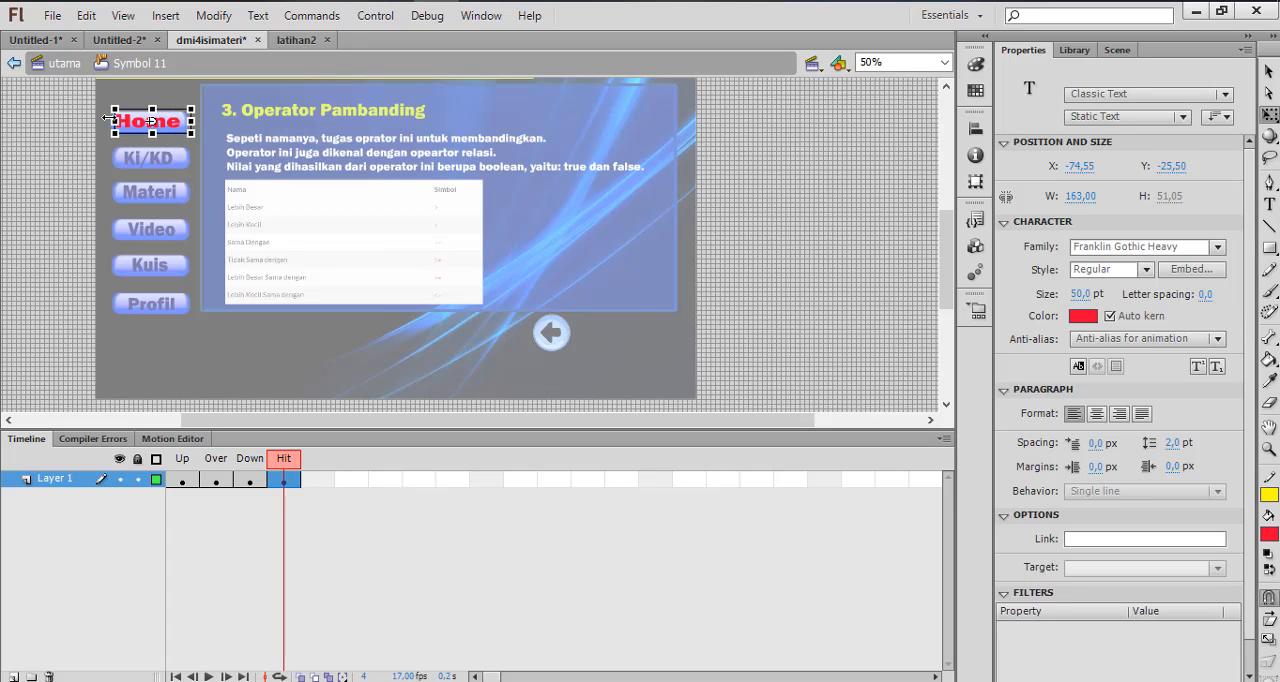
pyautogui.hotkey('ctrl', 'z')
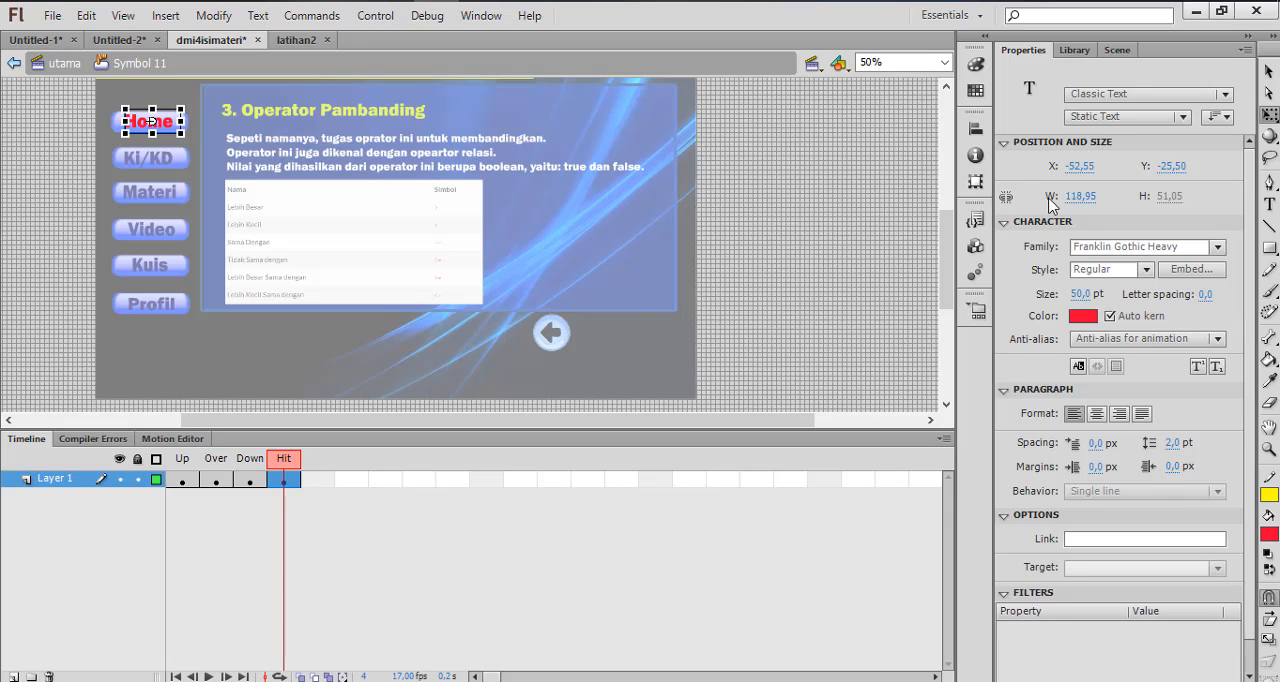
# Widen the Home text box in the Hit state to 157 so its clickable area spans the button
pyautogui.click(1080, 196)
pyautogui.write('142')
pyautogui.press('Return')
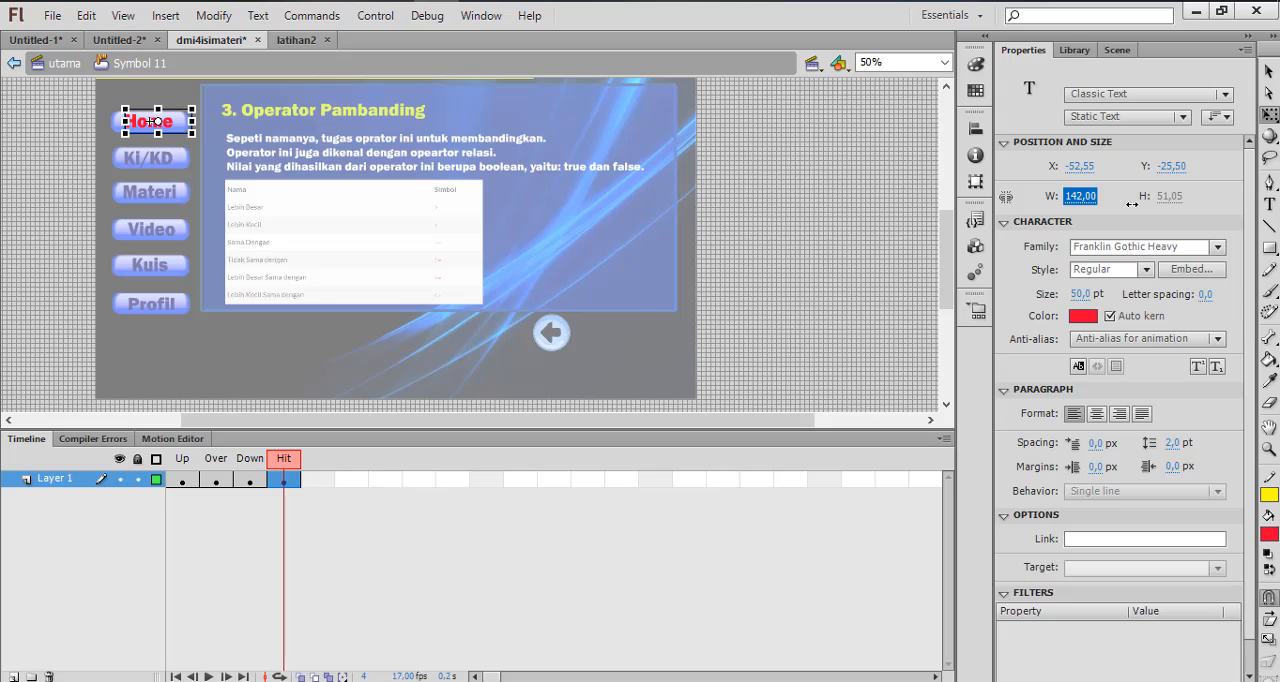
pyautogui.moveTo(1131, 204); pyautogui.dragTo(1143, 207)
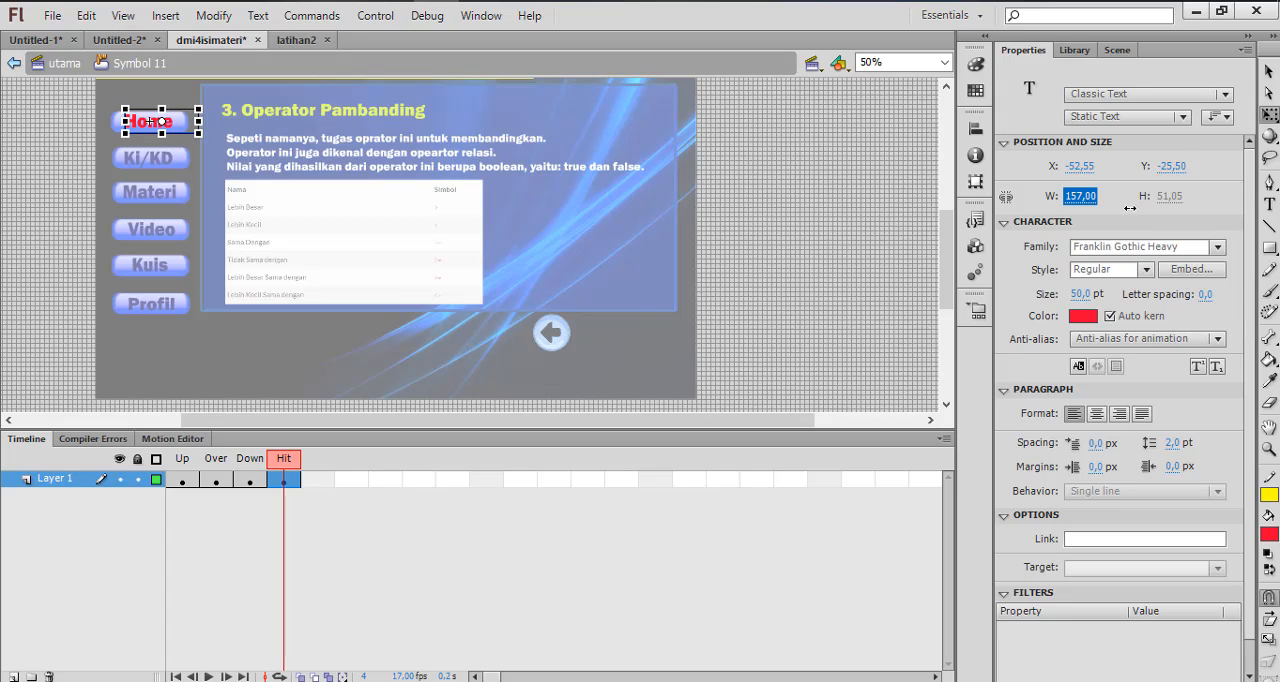
pyautogui.click(909, 137)
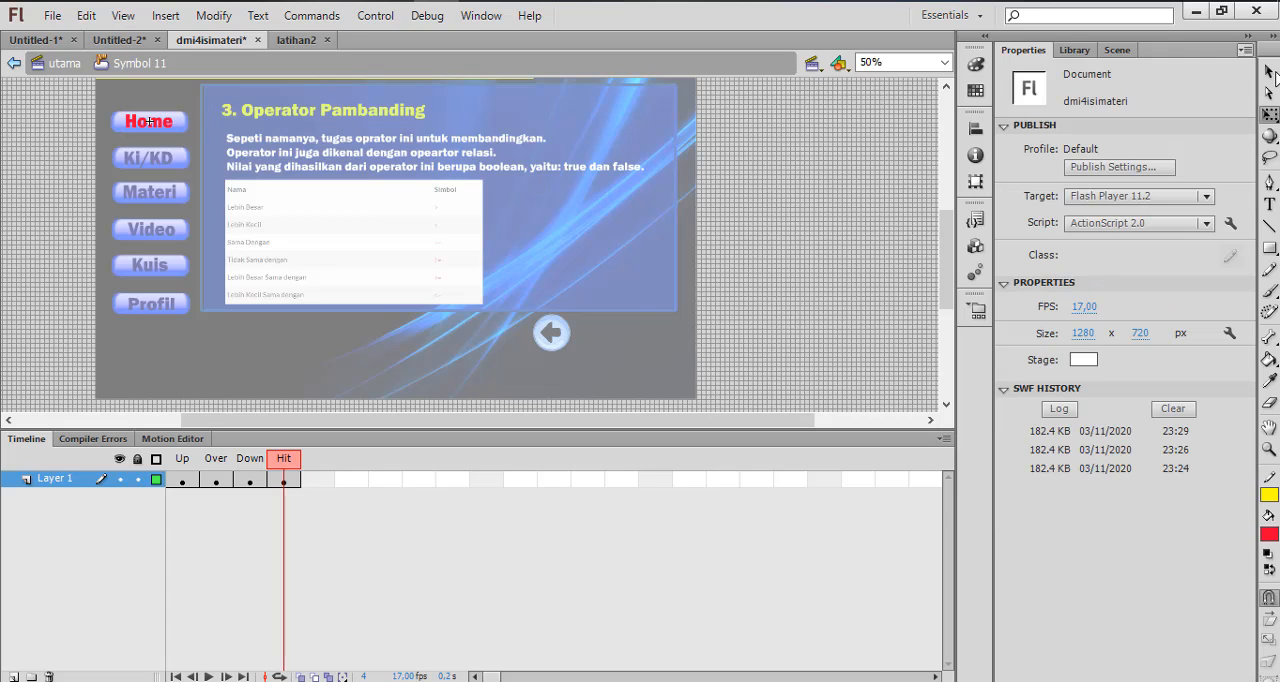
# Shift the Hit state's Home text box to X about -80.55 over the button background and centre-align its text
pyautogui.click(1268, 71)
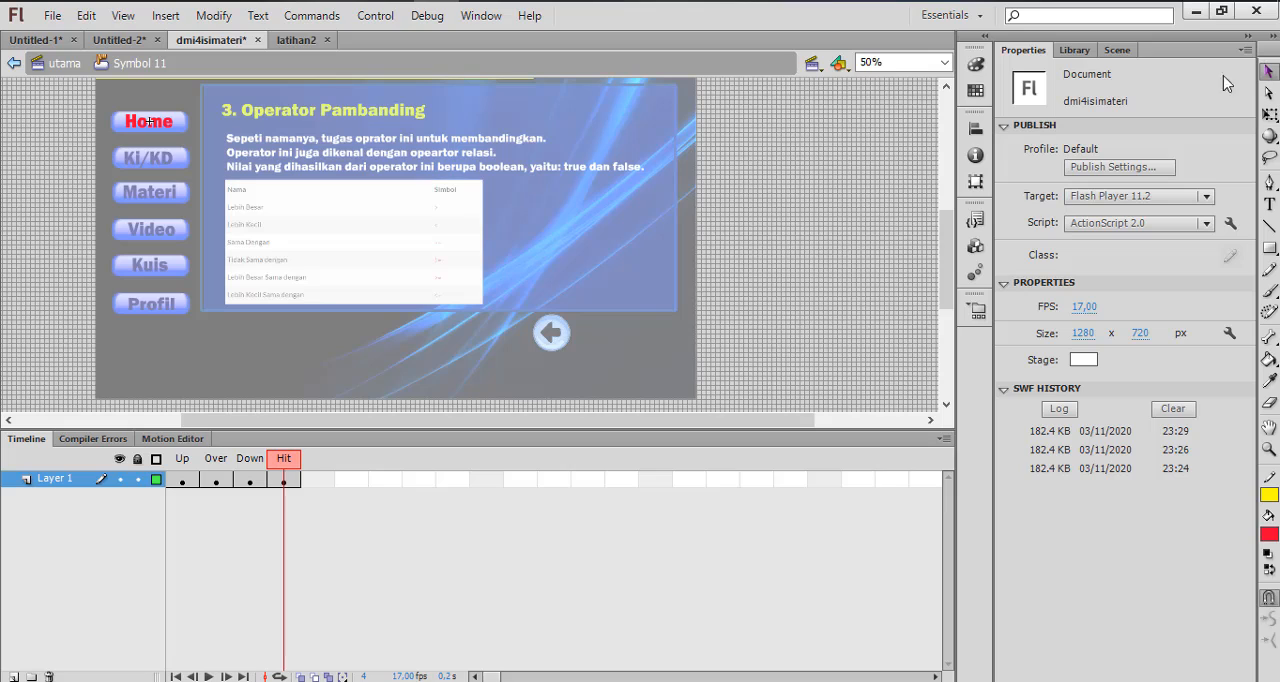
pyautogui.click(175, 128)
pyautogui.moveTo(177, 128); pyautogui.dragTo(163, 128)
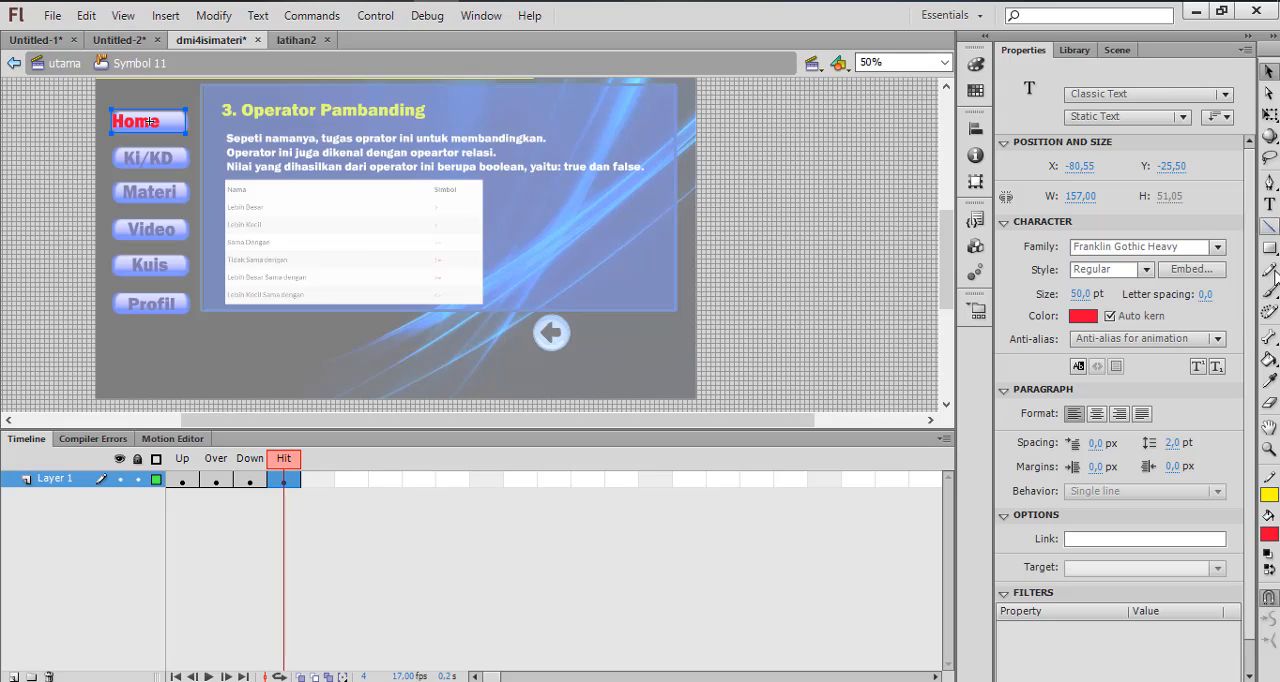
pyautogui.click(1097, 414)
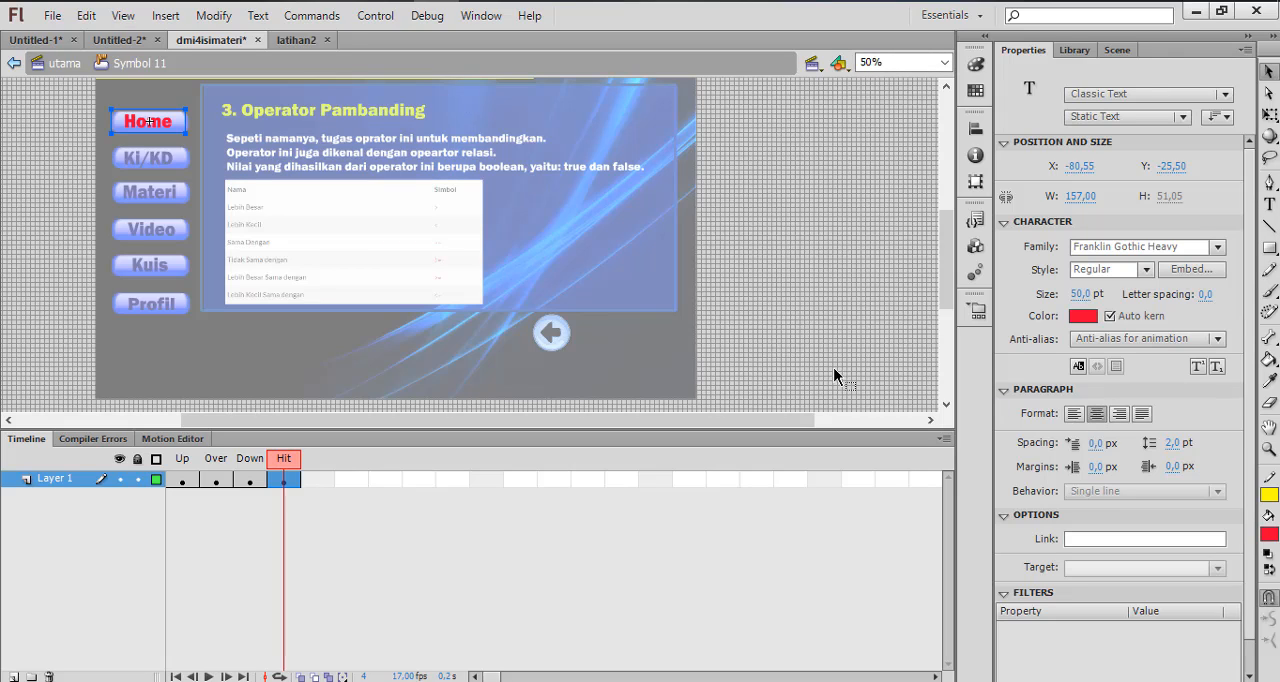
pyautogui.click(781, 228)
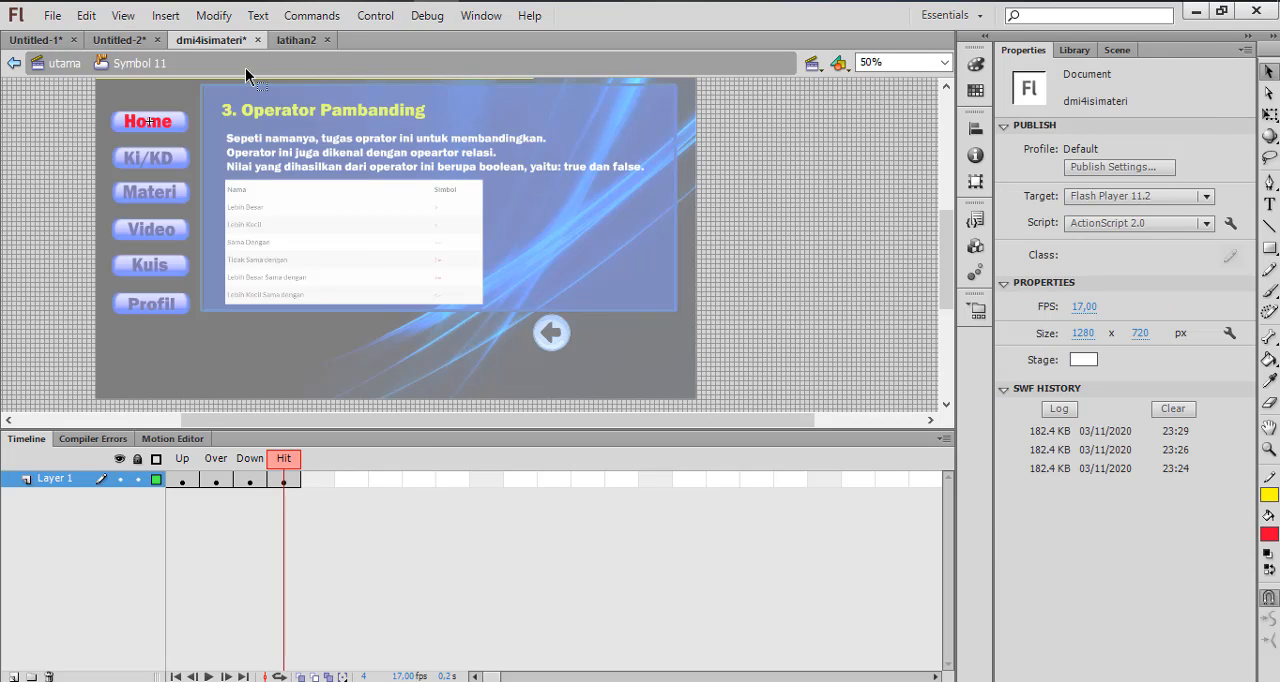
# Return to the utama scene, test the movie past the intro, try the Home button's rollover and pressed states, and close the preview
pyautogui.click(48, 65)
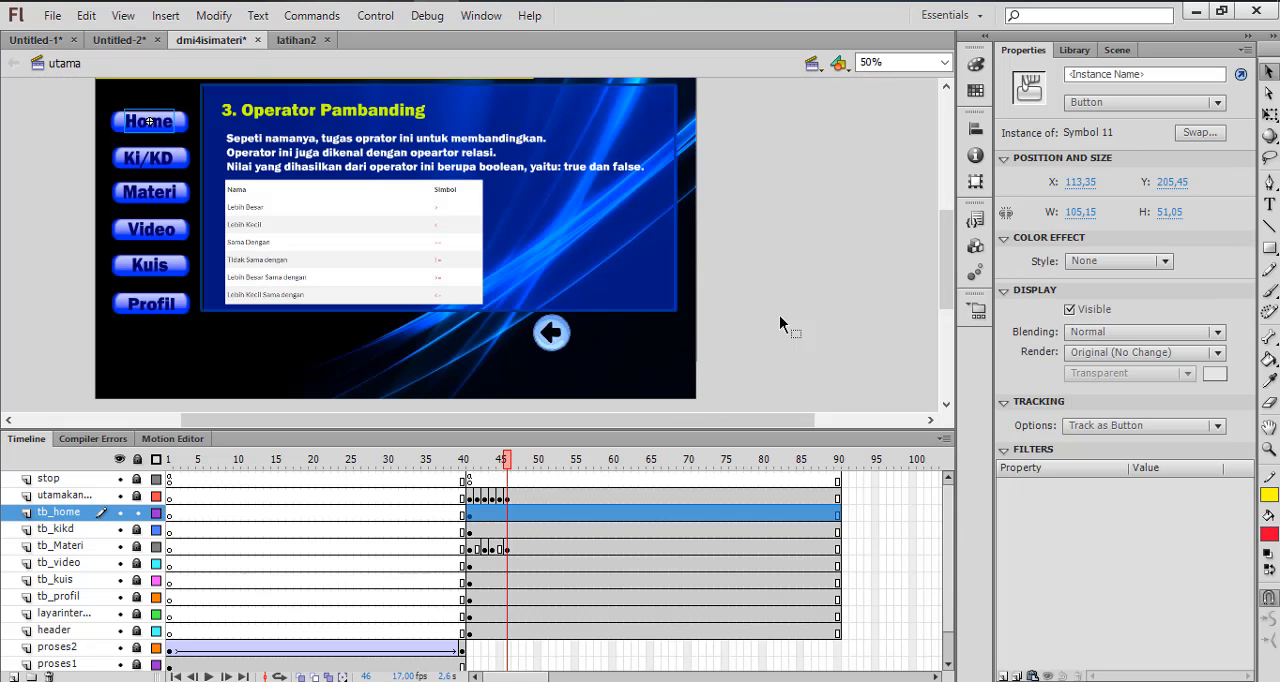
pyautogui.hotkey('ctrl', 'Return')
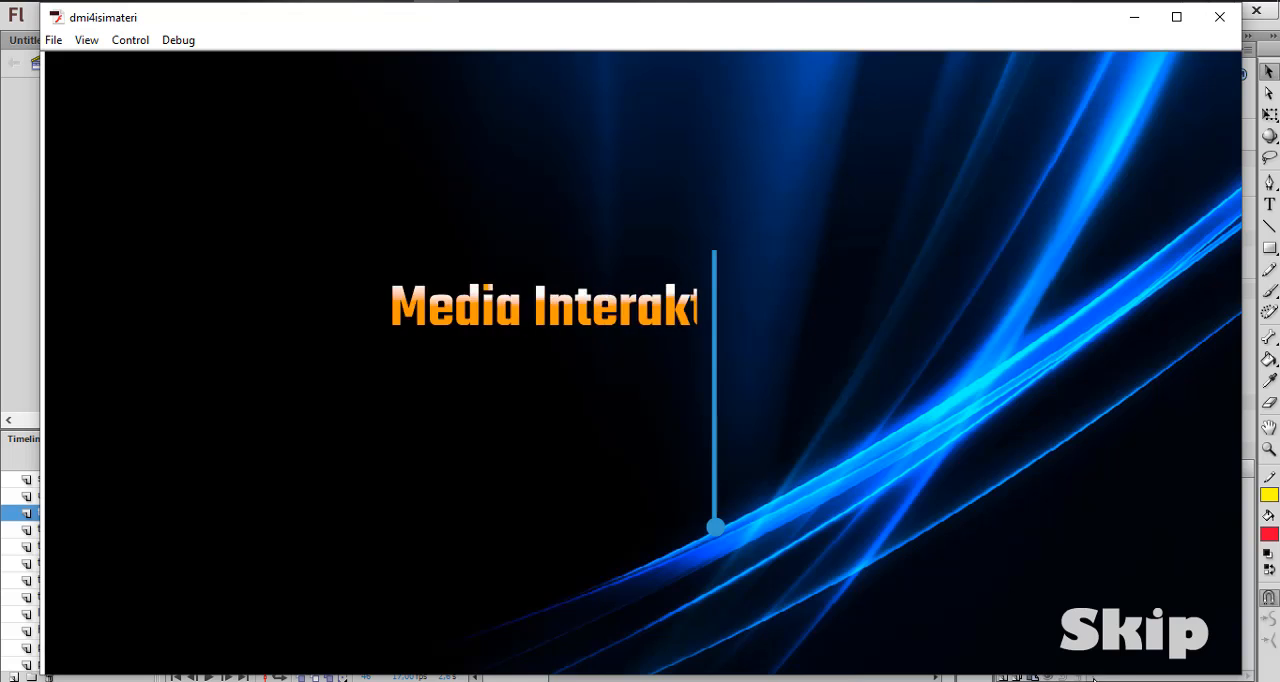
pyautogui.click(1130, 630)
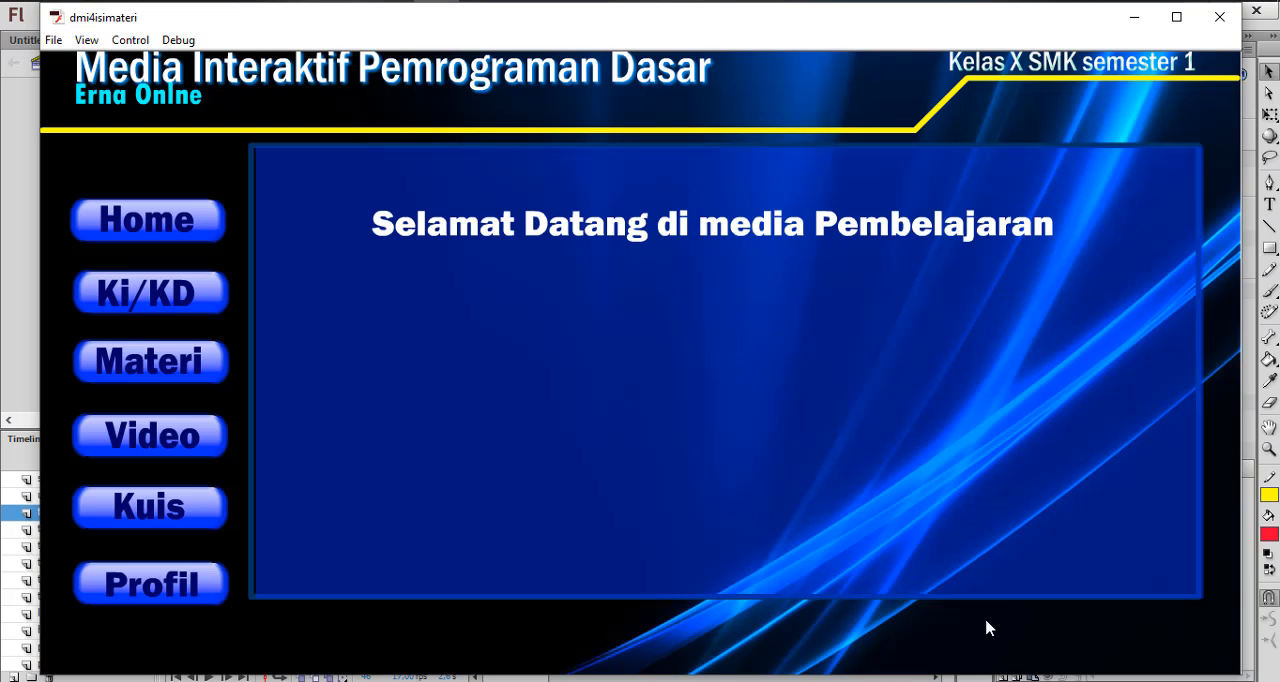
pyautogui.click(163, 224)
pyautogui.click(163, 224)
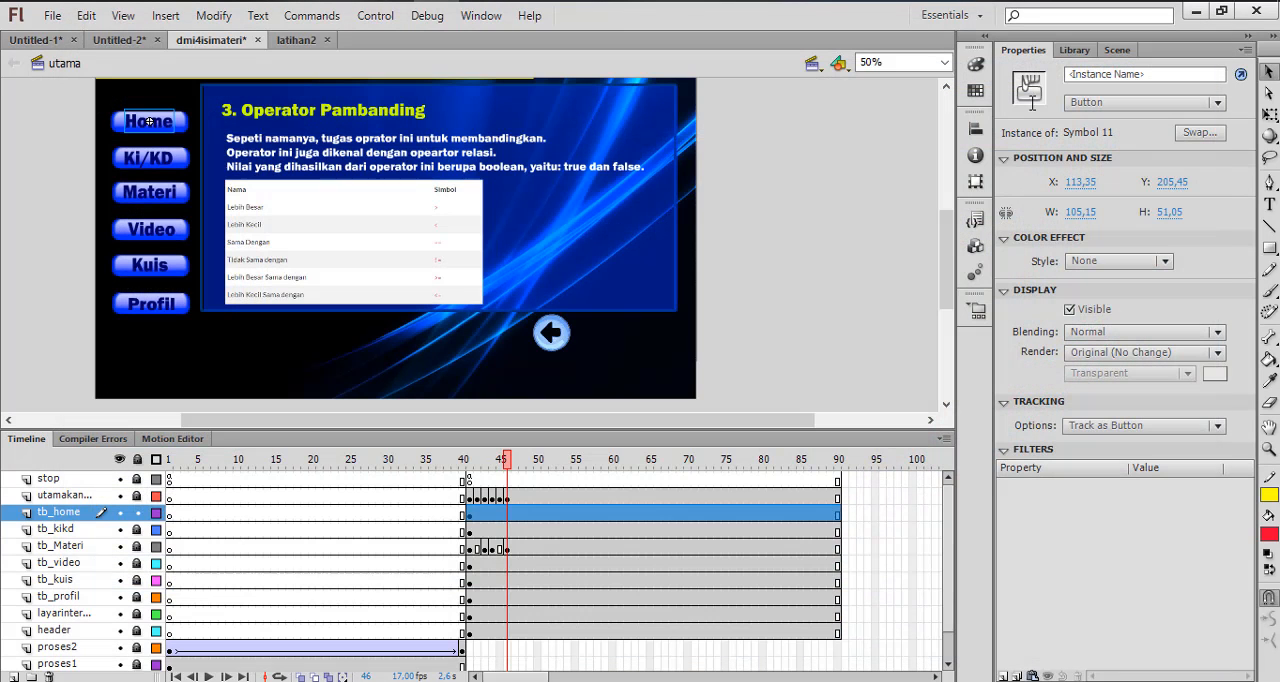
pyautogui.click(1220, 17)
pyautogui.click(622, 0)
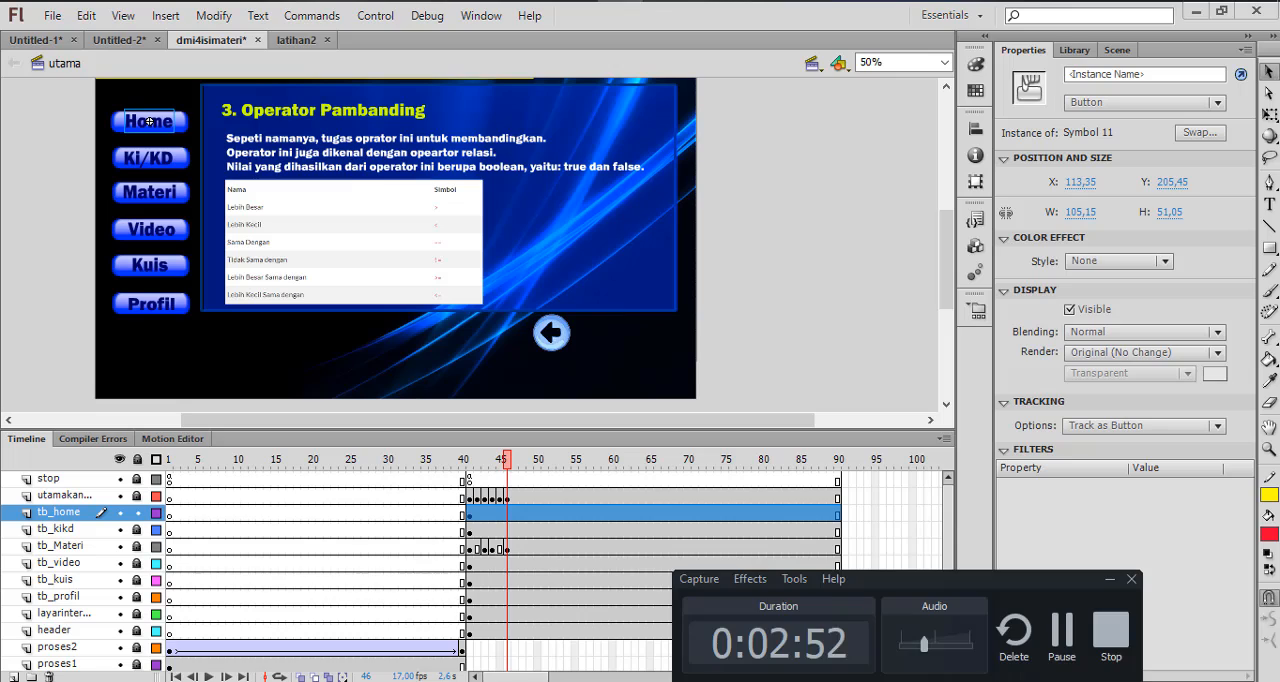
pyautogui.click(1062, 653)
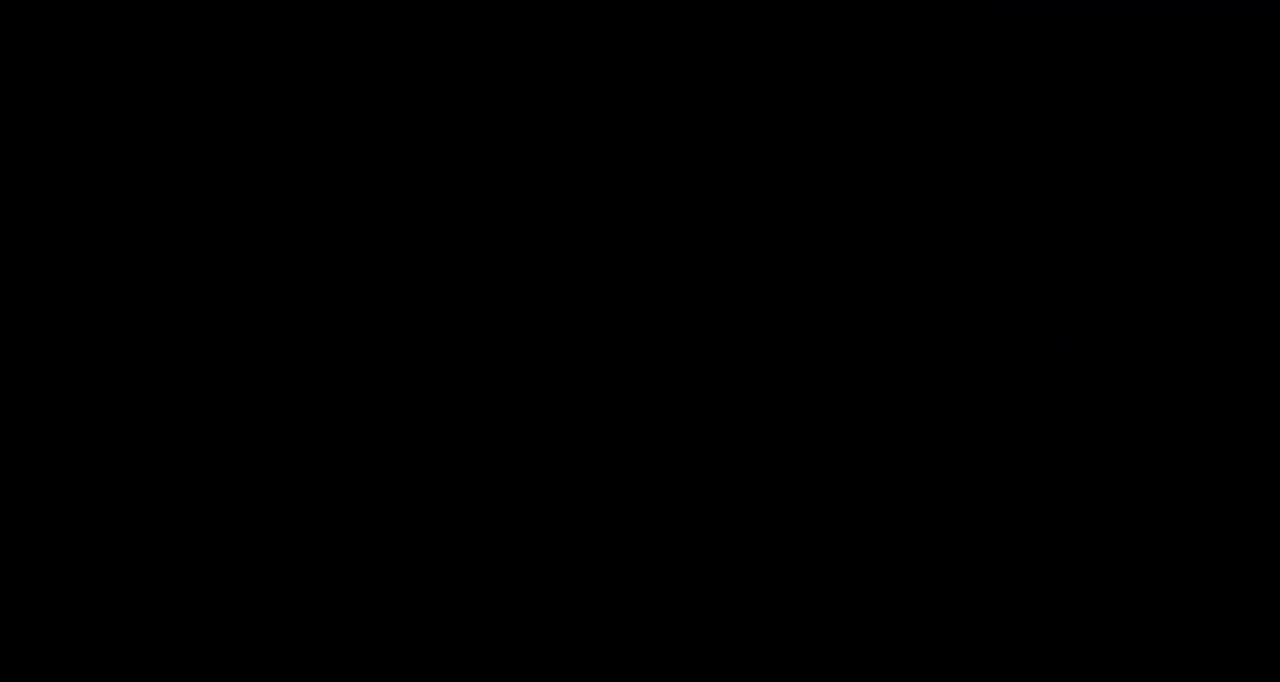